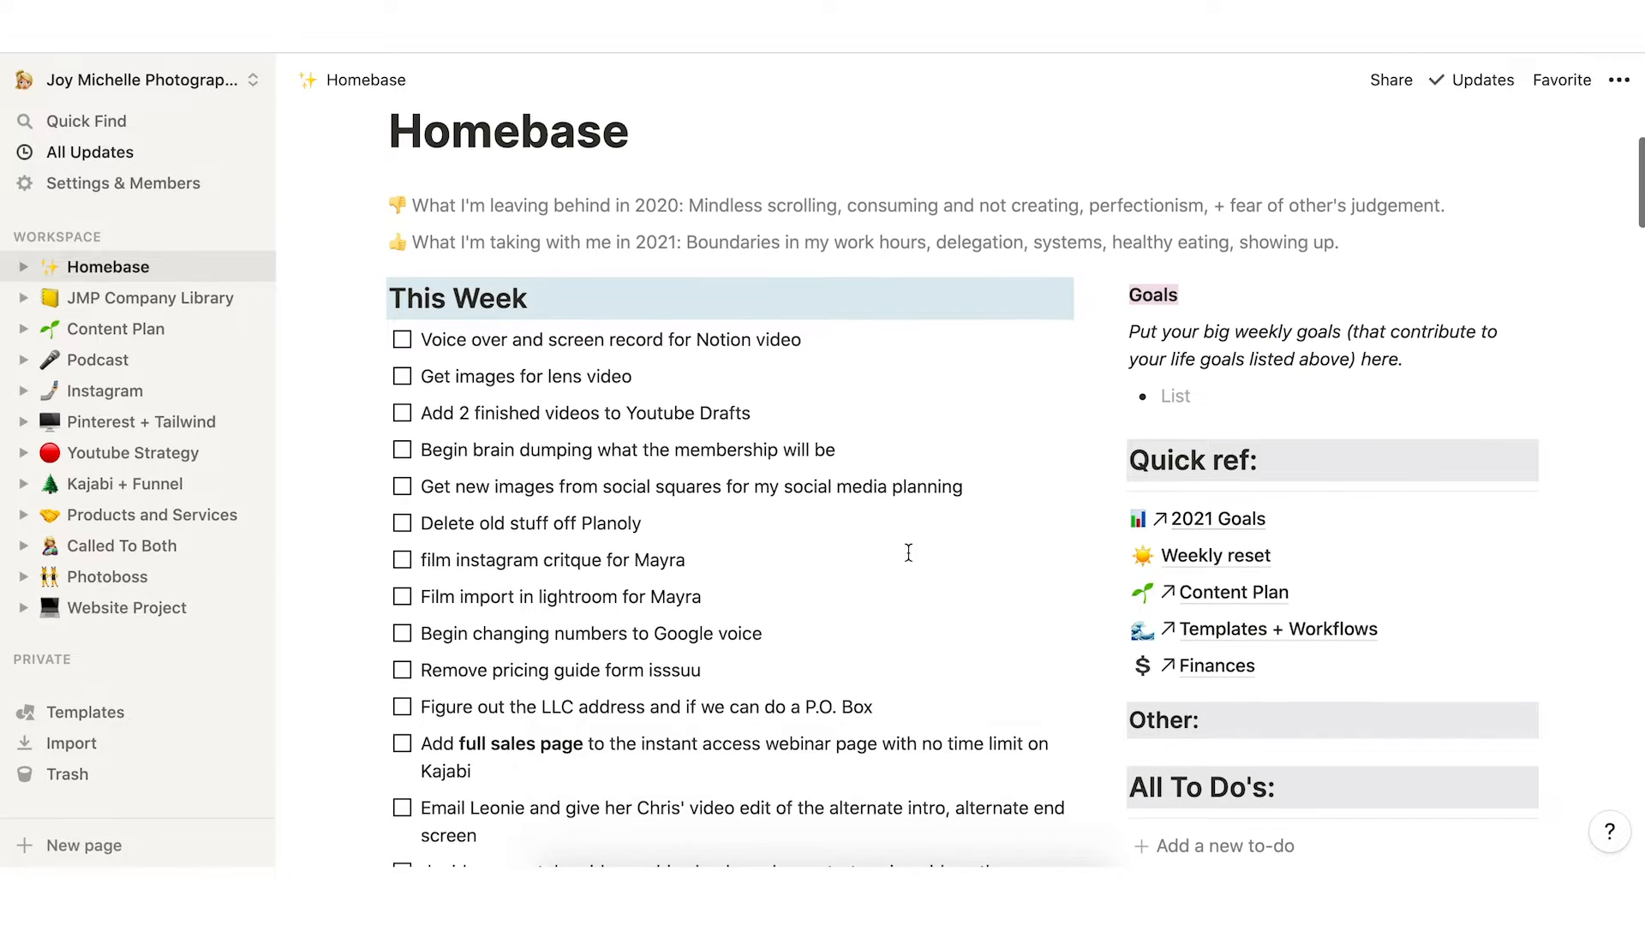
Look over the Homebase page from the This Week list and Quick ref links down to the Daily Tracker.
scroll(908, 553, "down", 1)
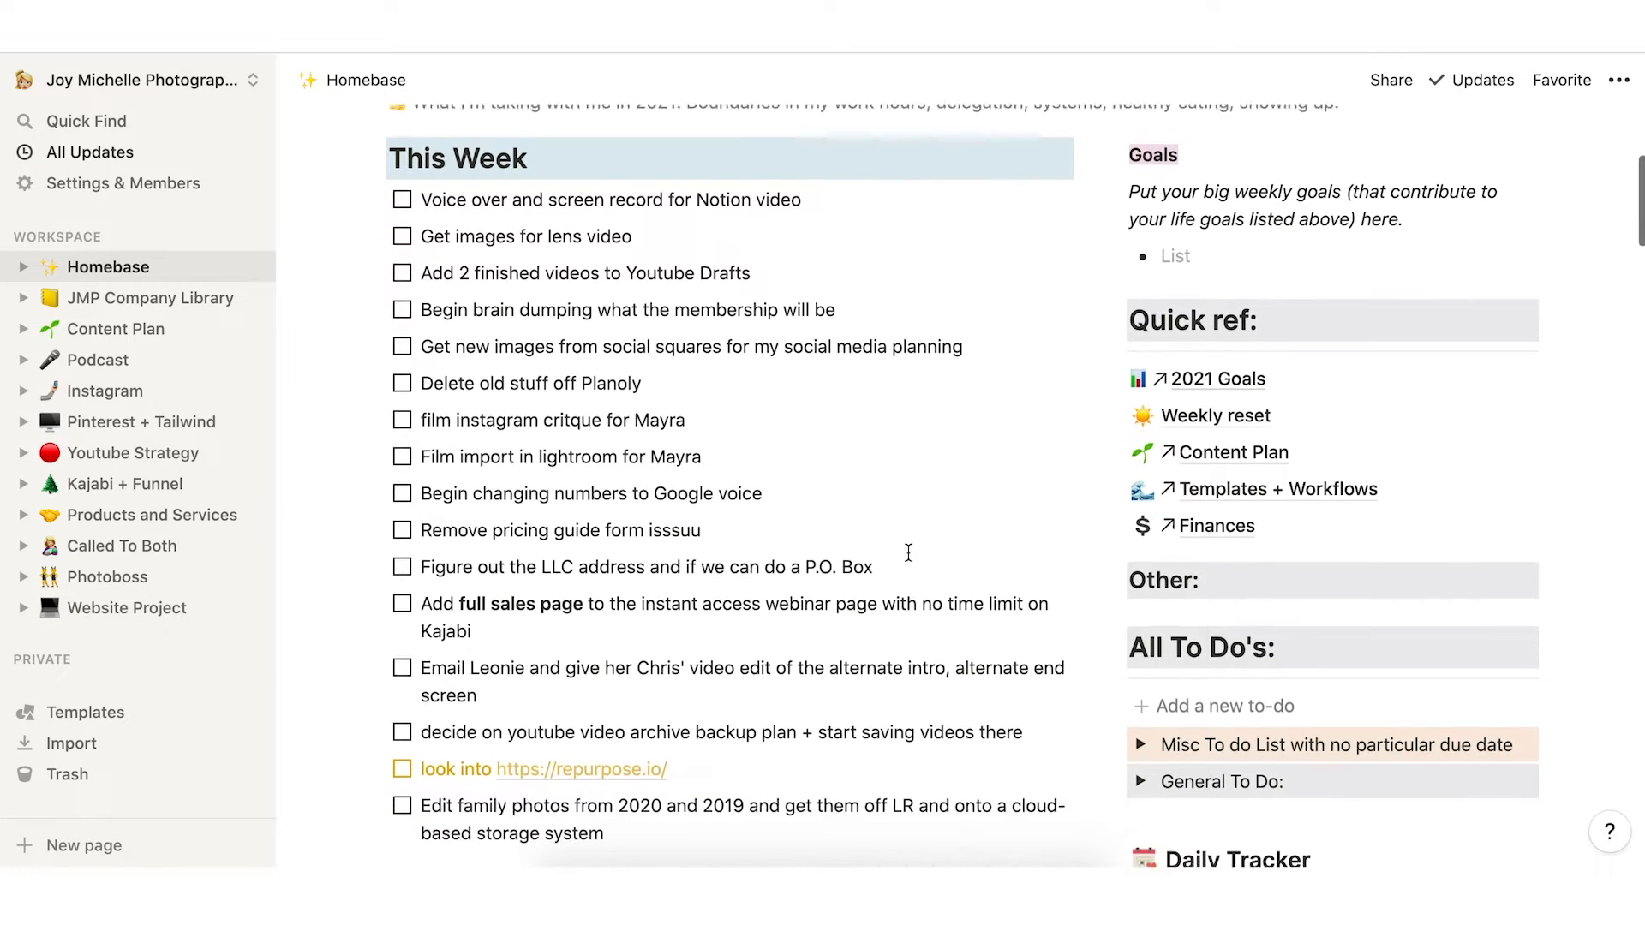
scroll(908, 552, "up", 5)
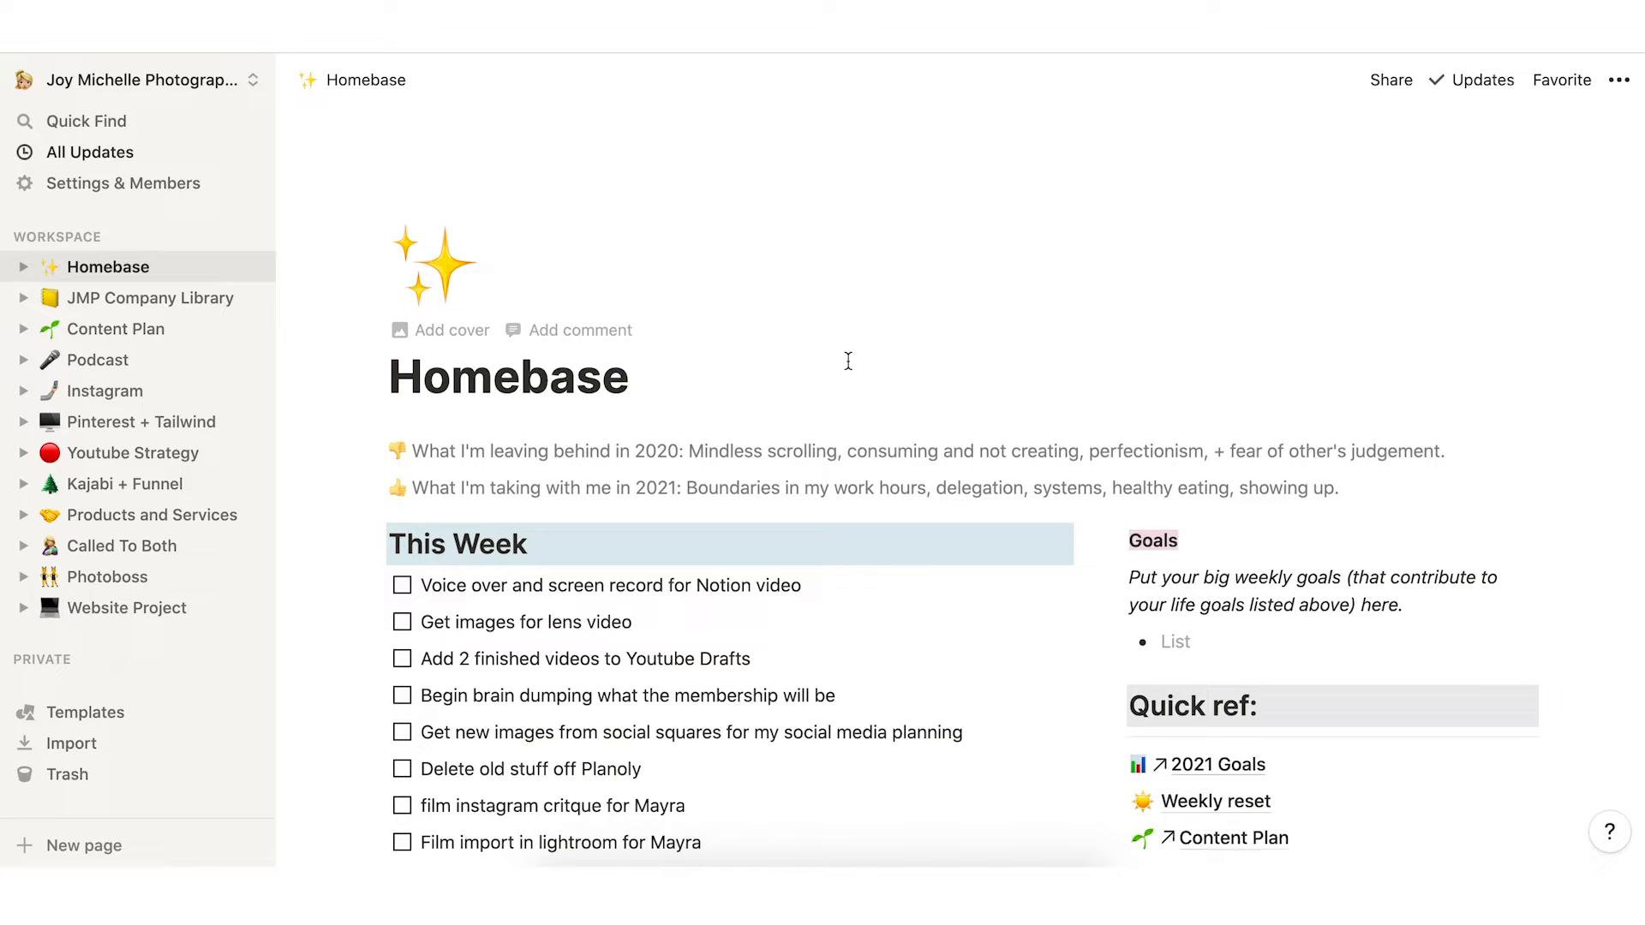
scroll(849, 361, "down", 5)
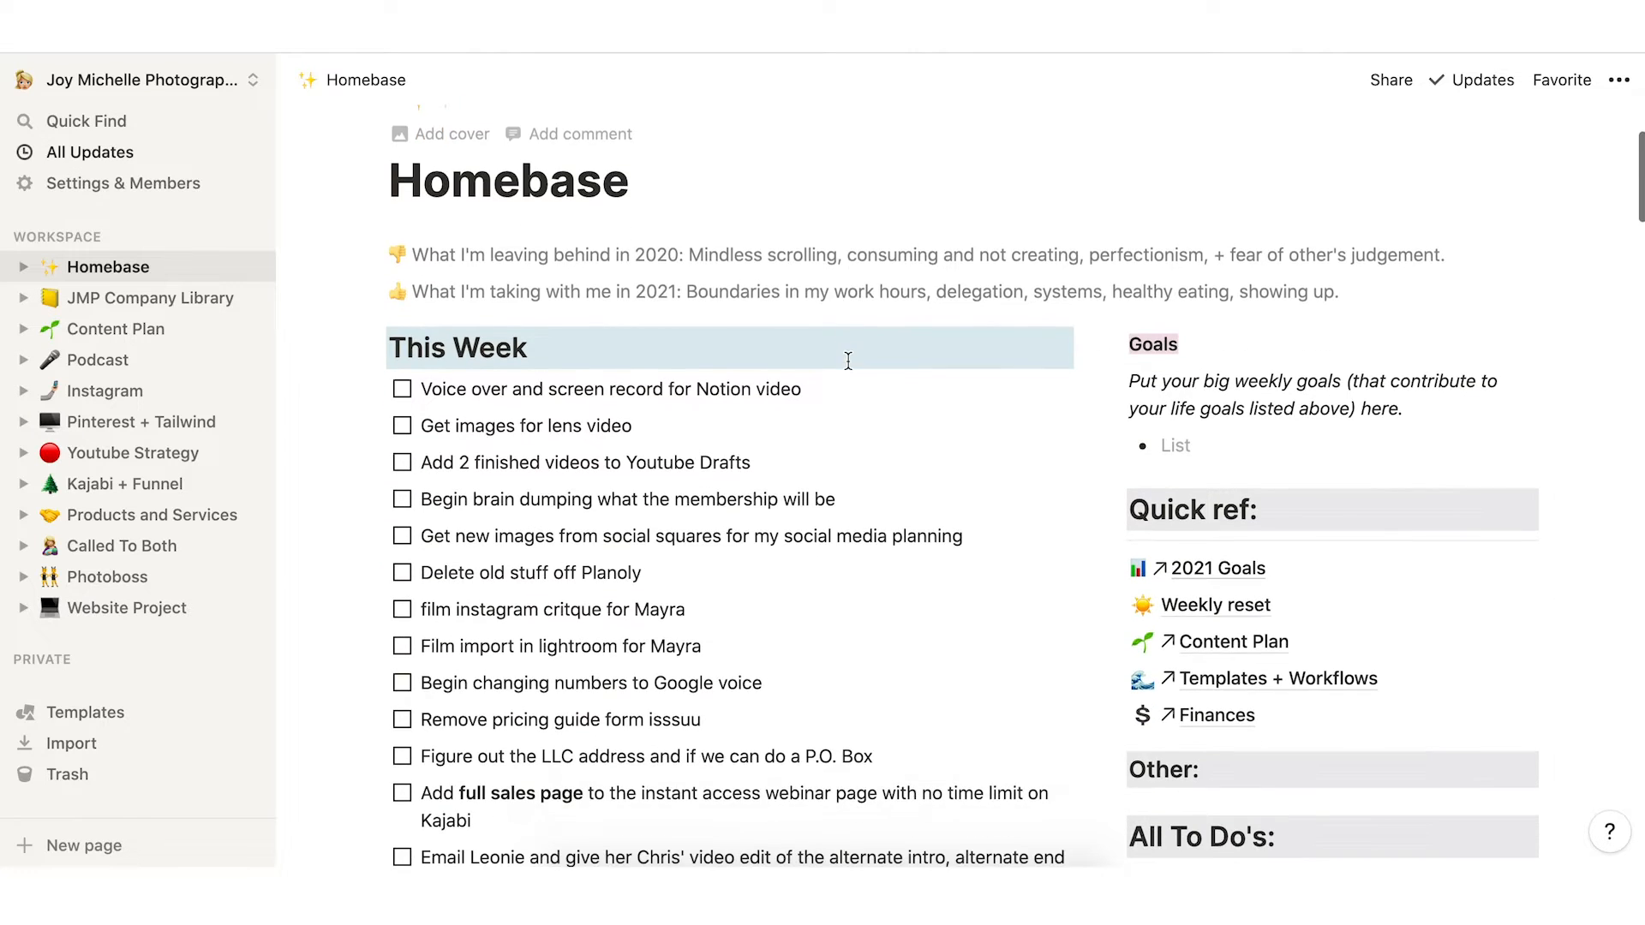
scroll(848, 360, "down", 1)
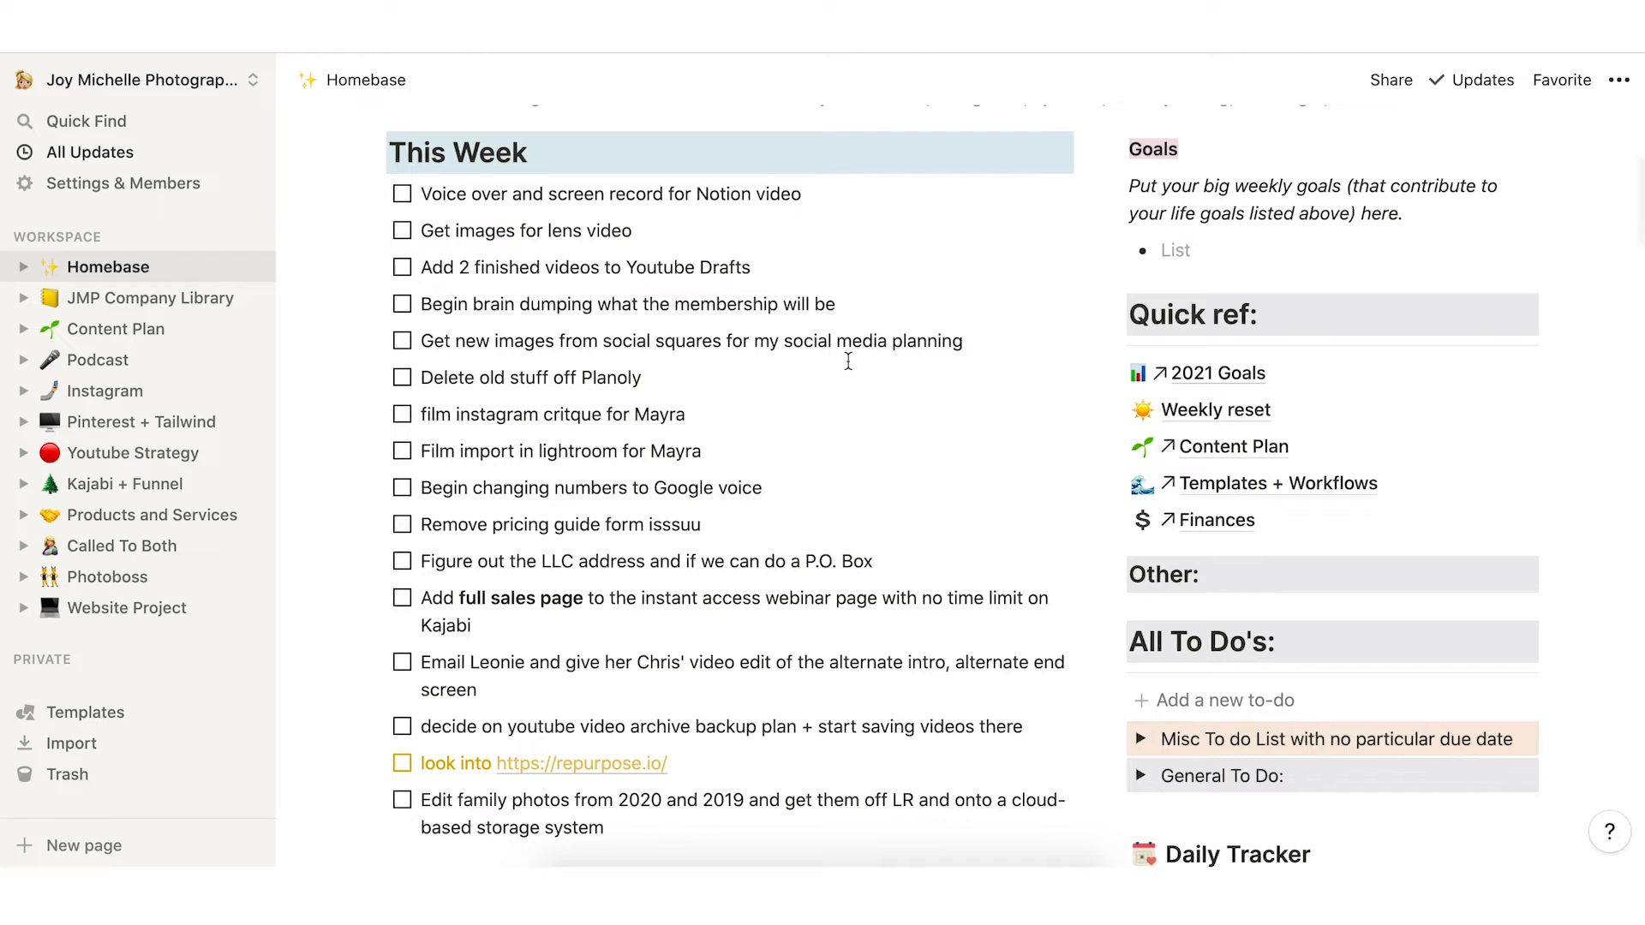
scroll(848, 361, "down", 8)
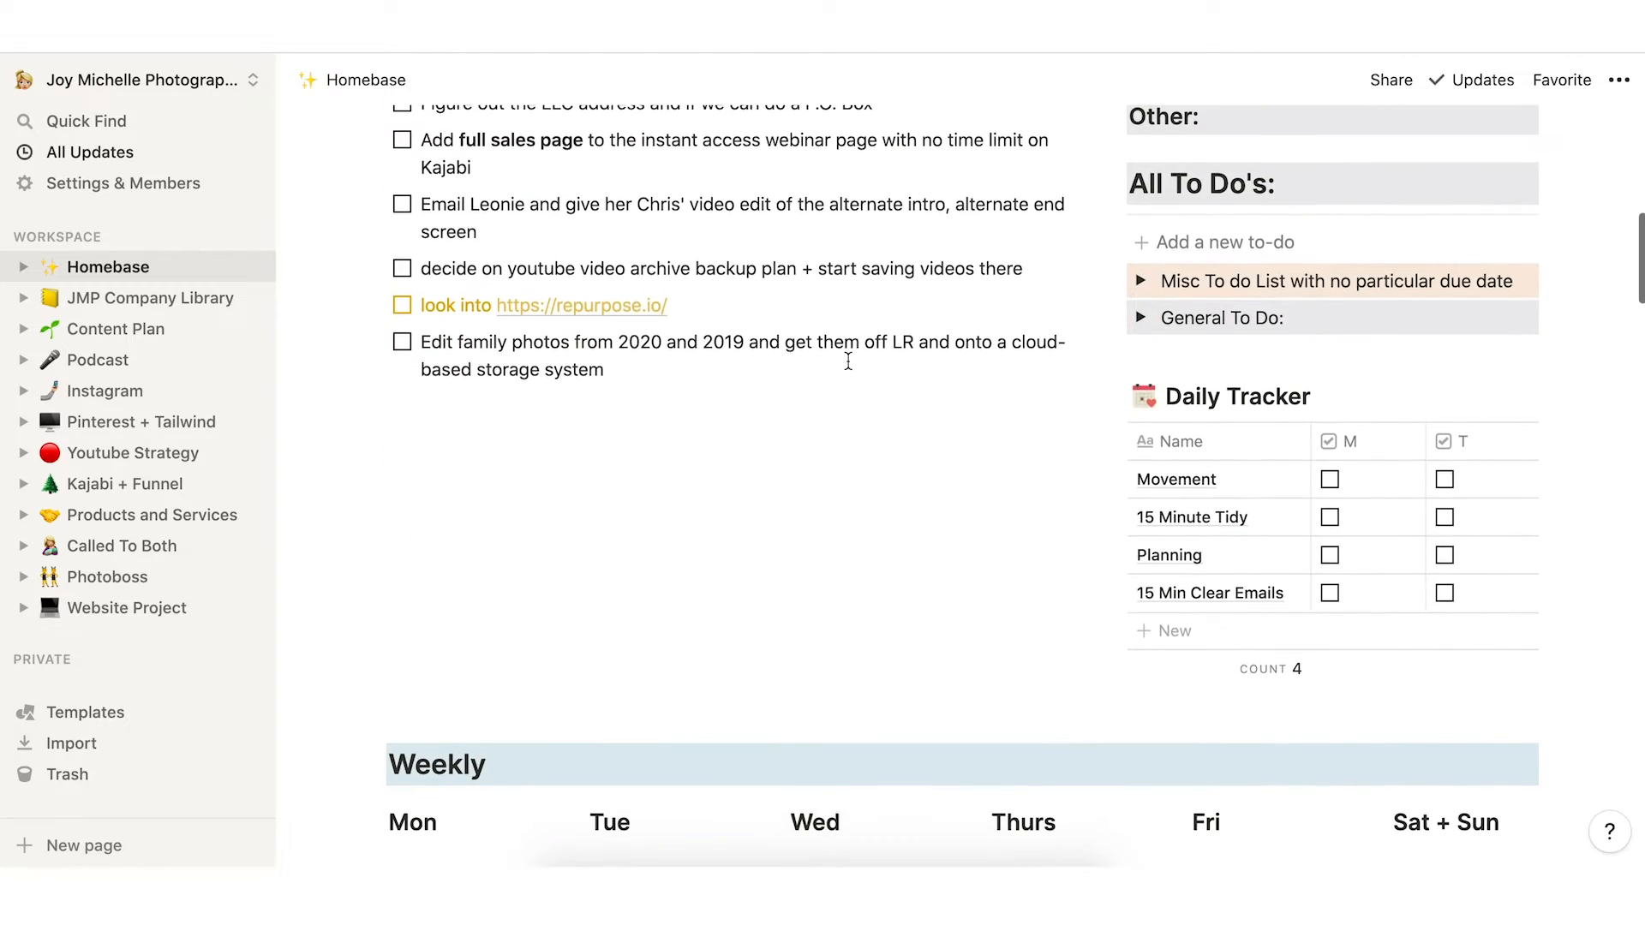
scroll(852, 361, "down", 2)
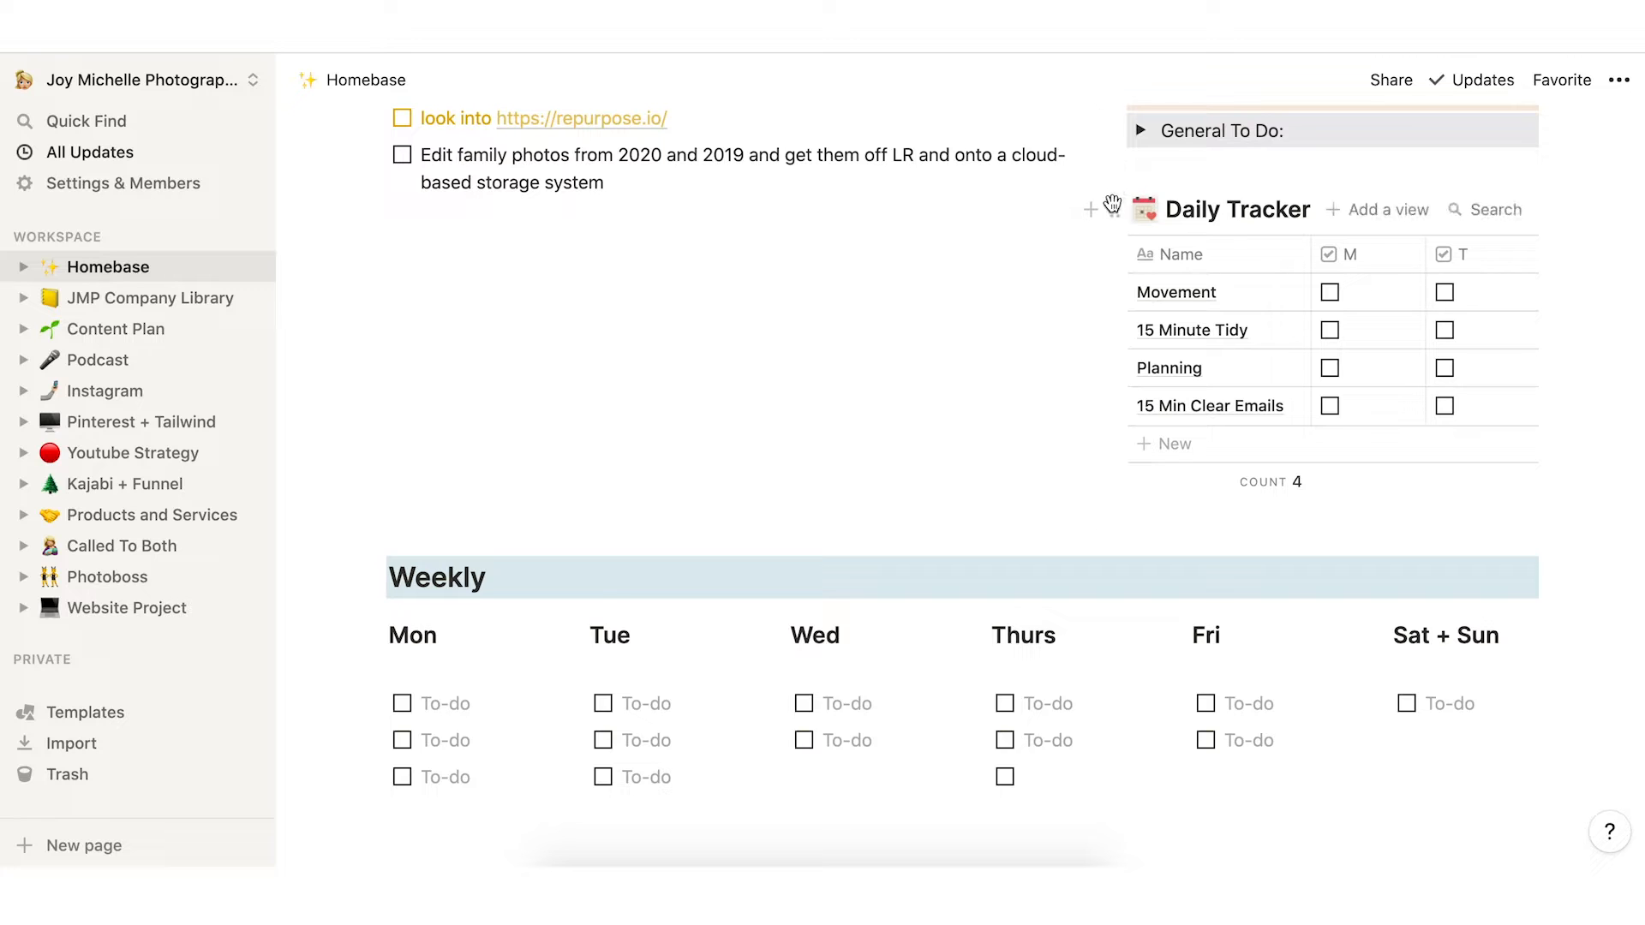
Move the Daily Tracker to full width above the Weekly section, return it to the column below General To Do, and view its day columns.
left_click_drag(1112, 206, 841, 511)
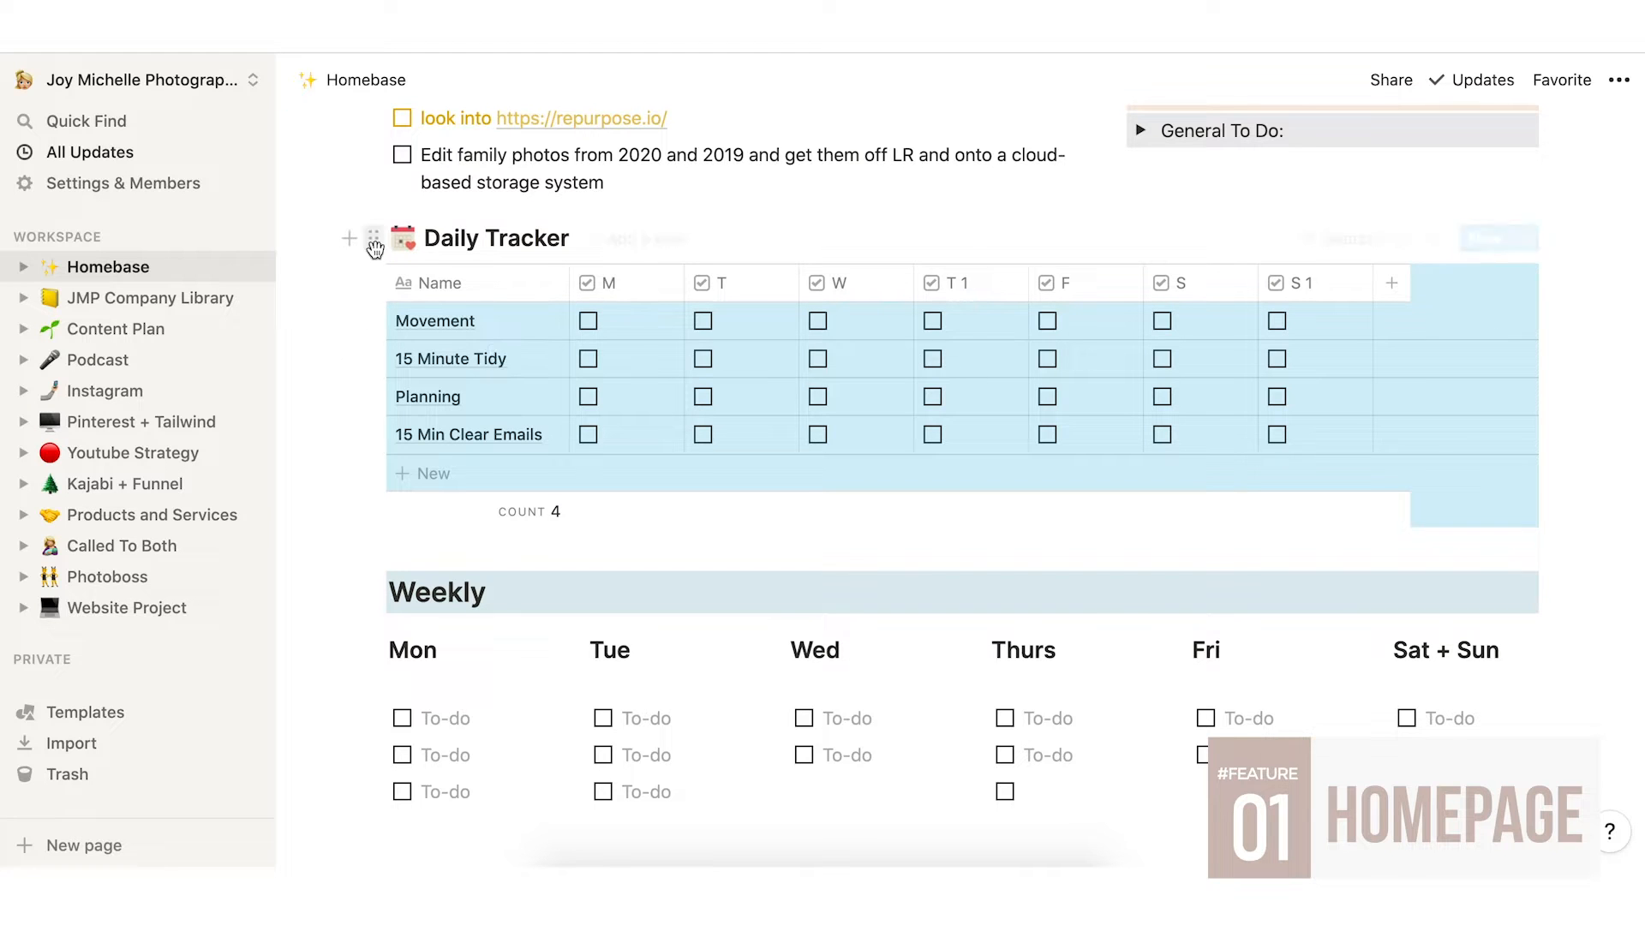
left_click(329, 324)
left_click_drag(381, 238, 1174, 266)
scroll(1346, 454, "right", 5)
scroll(1244, 455, "left", 10)
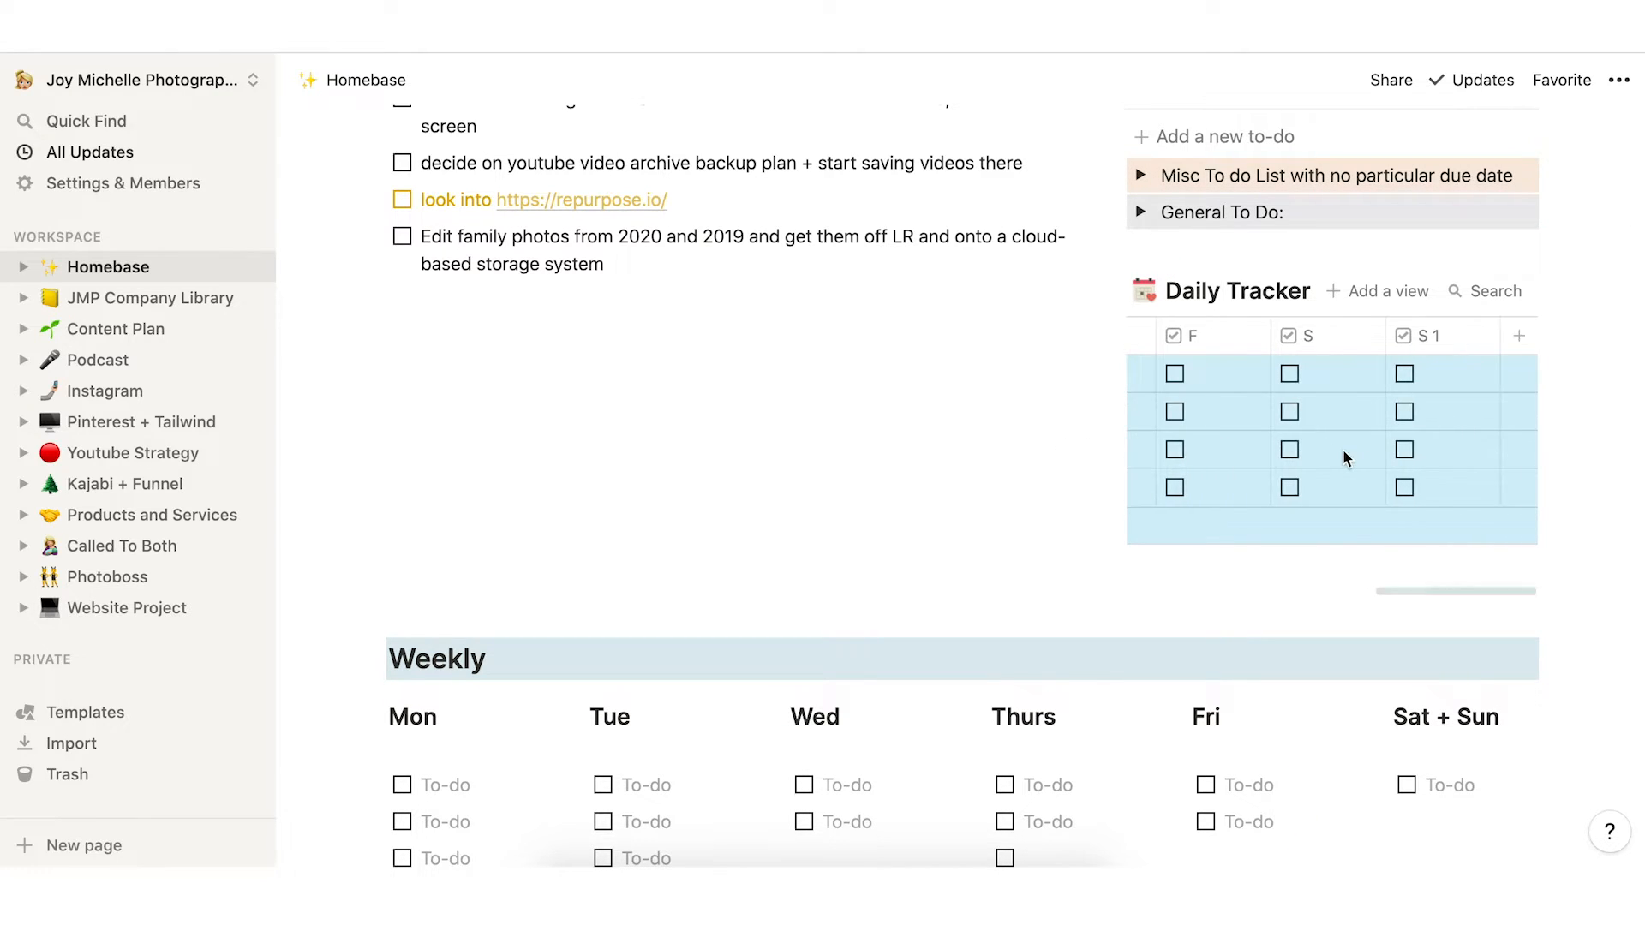
Add a text line reading "this is an example" below the This Week to-do list, separated by an empty line.
left_click(1006, 451)
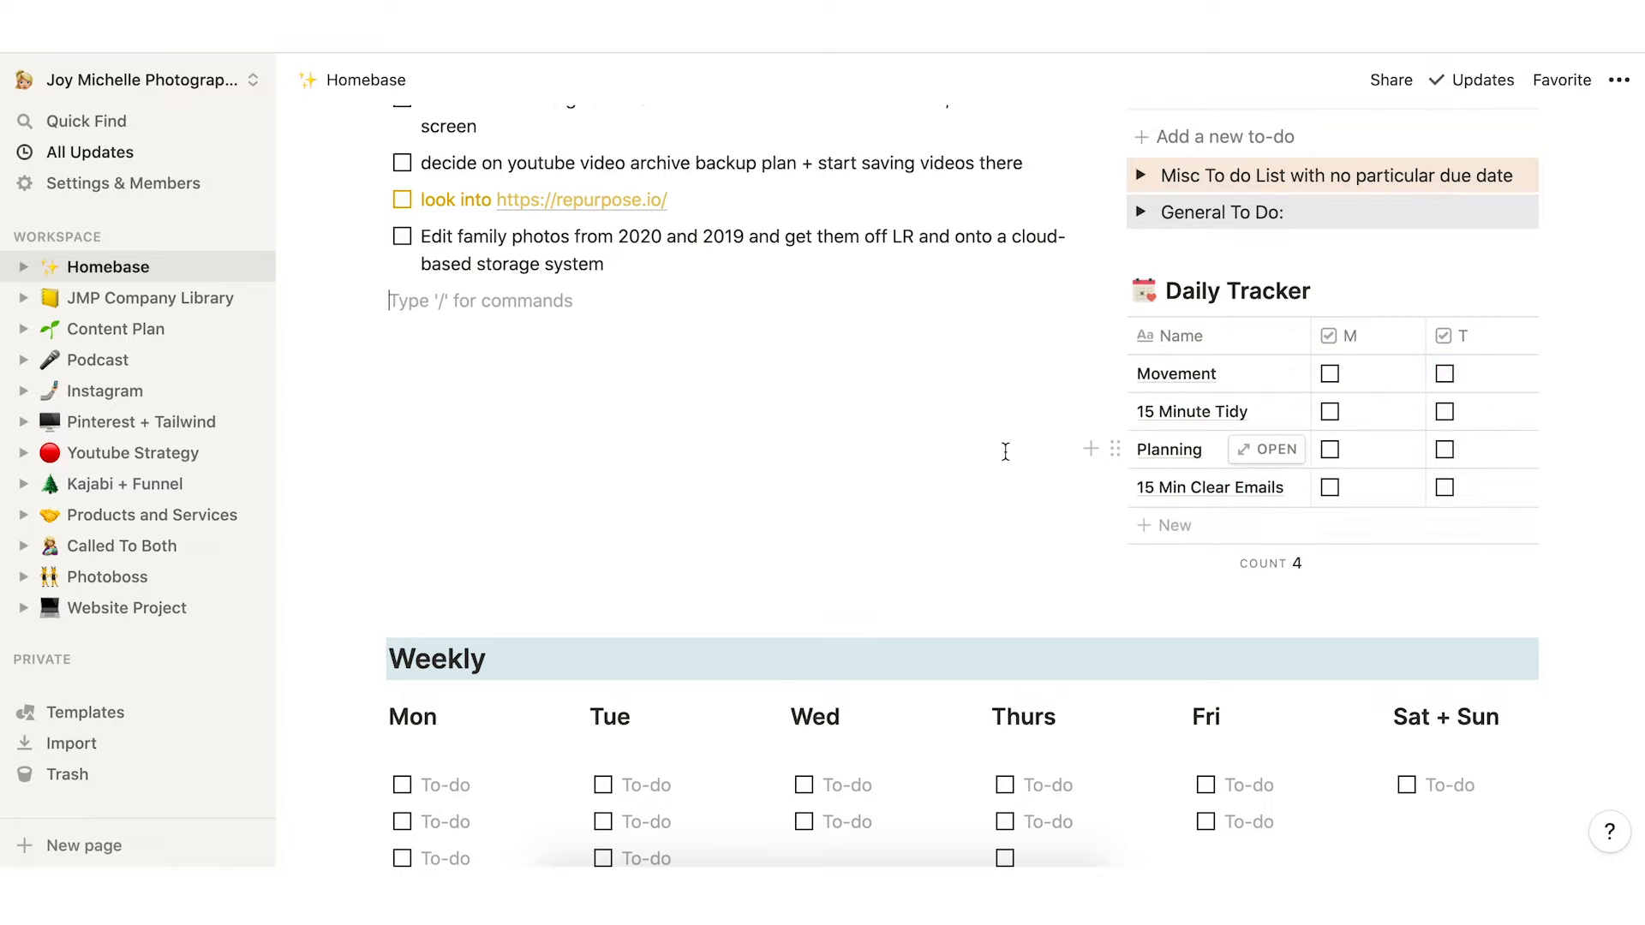
scroll(348, 558, "down", 2)
scroll(348, 557, "up", 10)
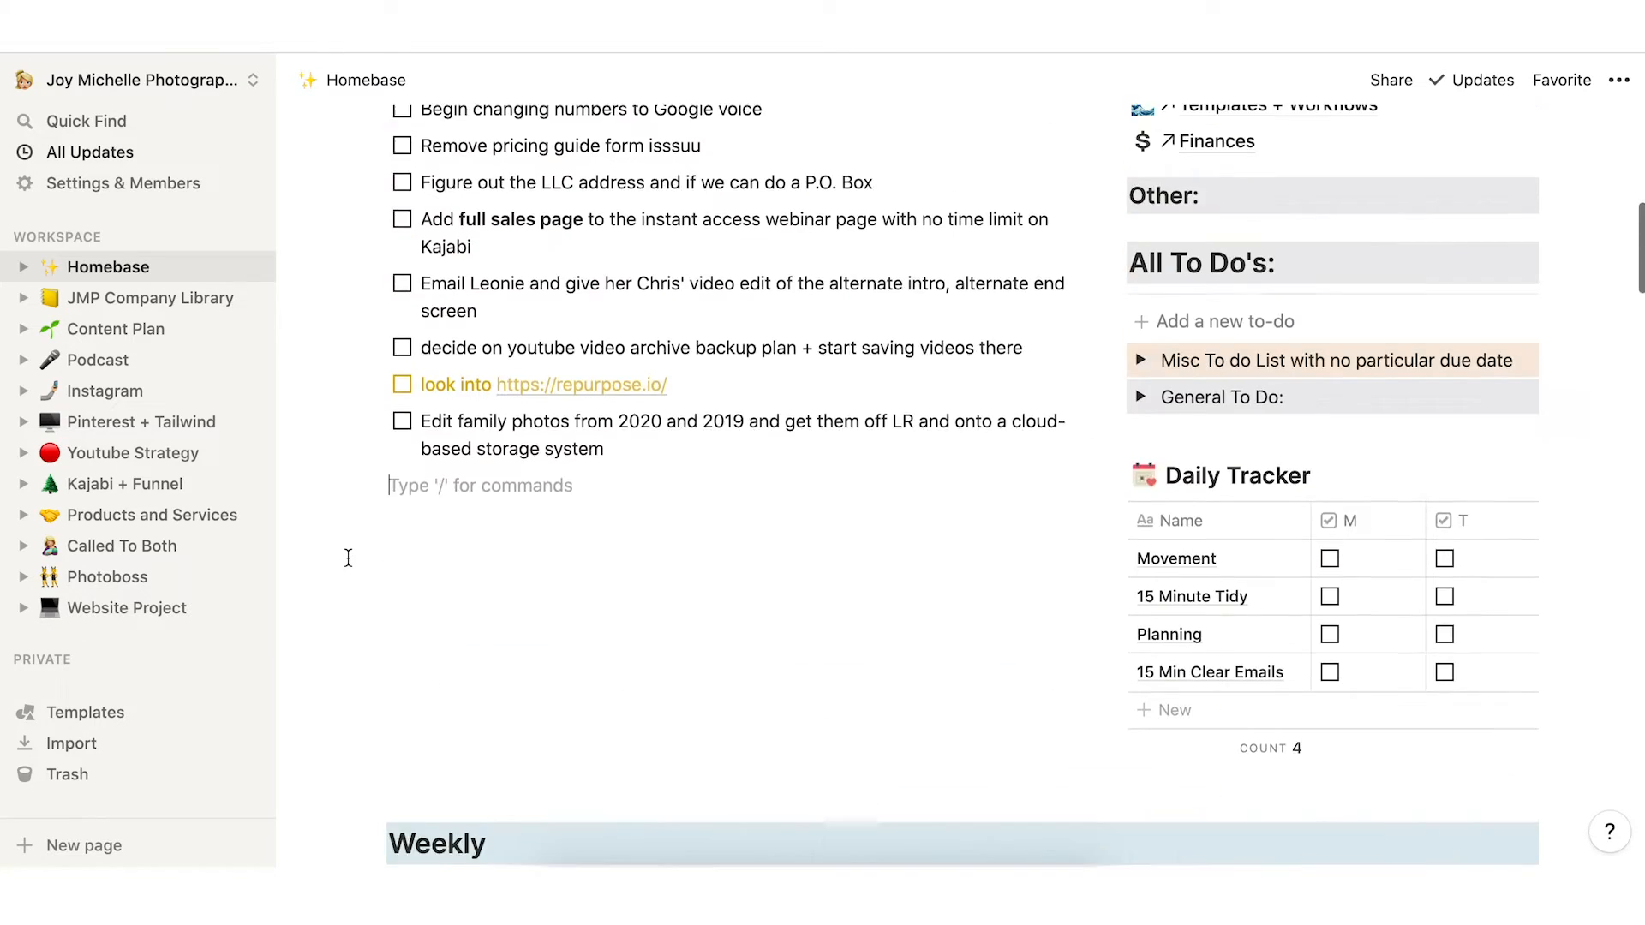
scroll(348, 558, "up", 2)
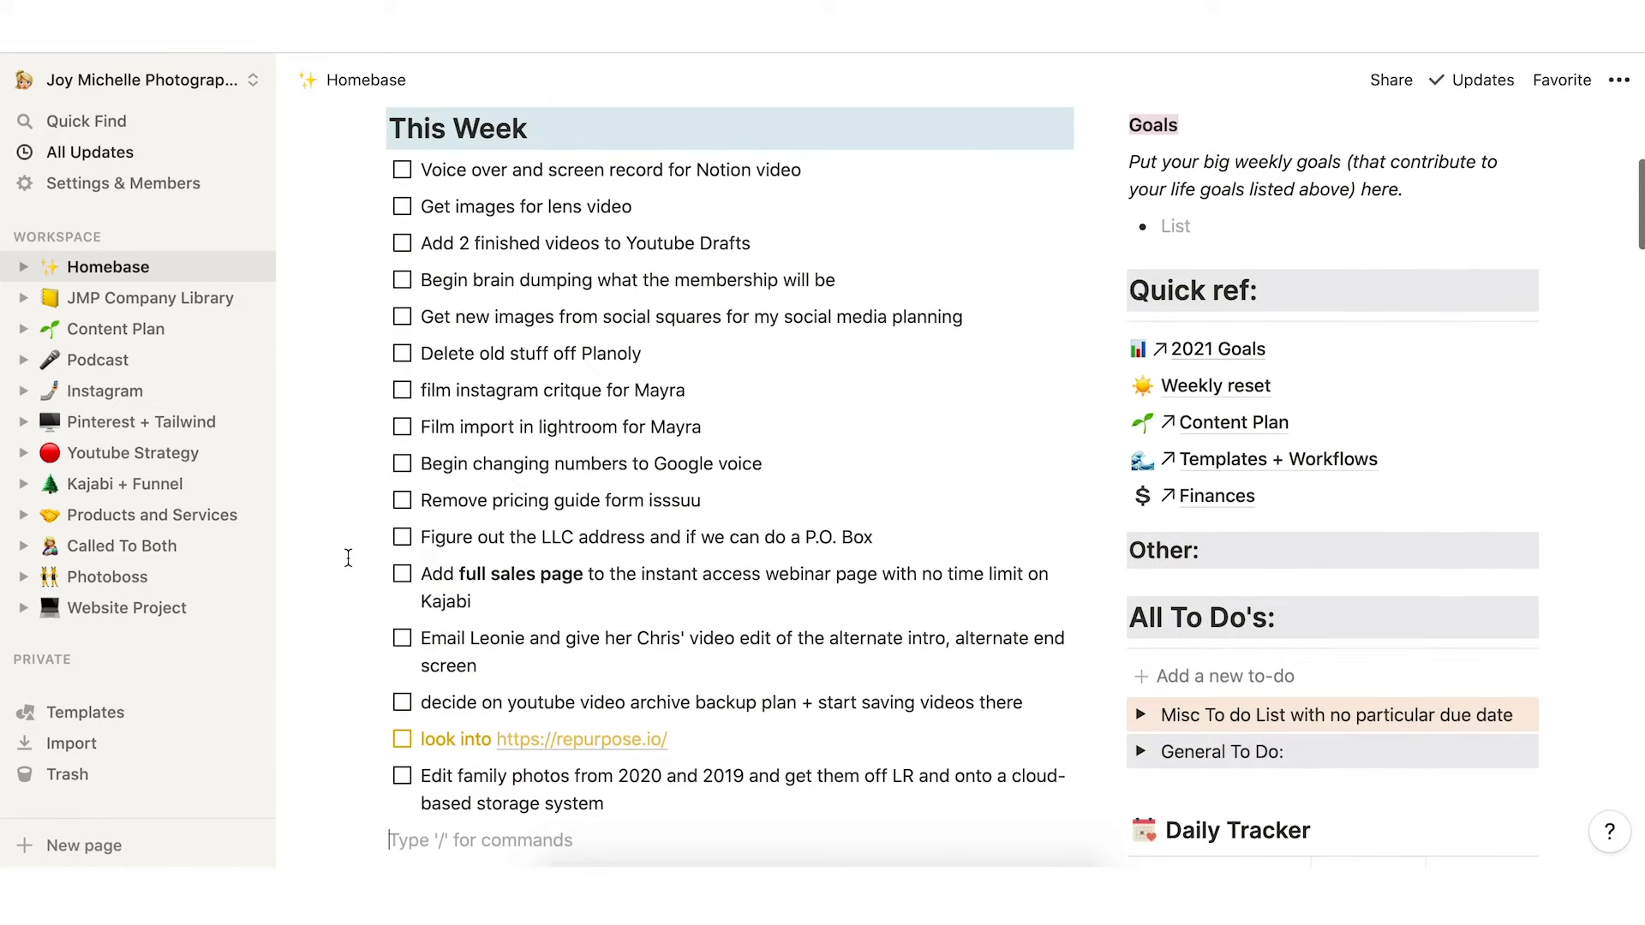
scroll(608, 841, "down", 4)
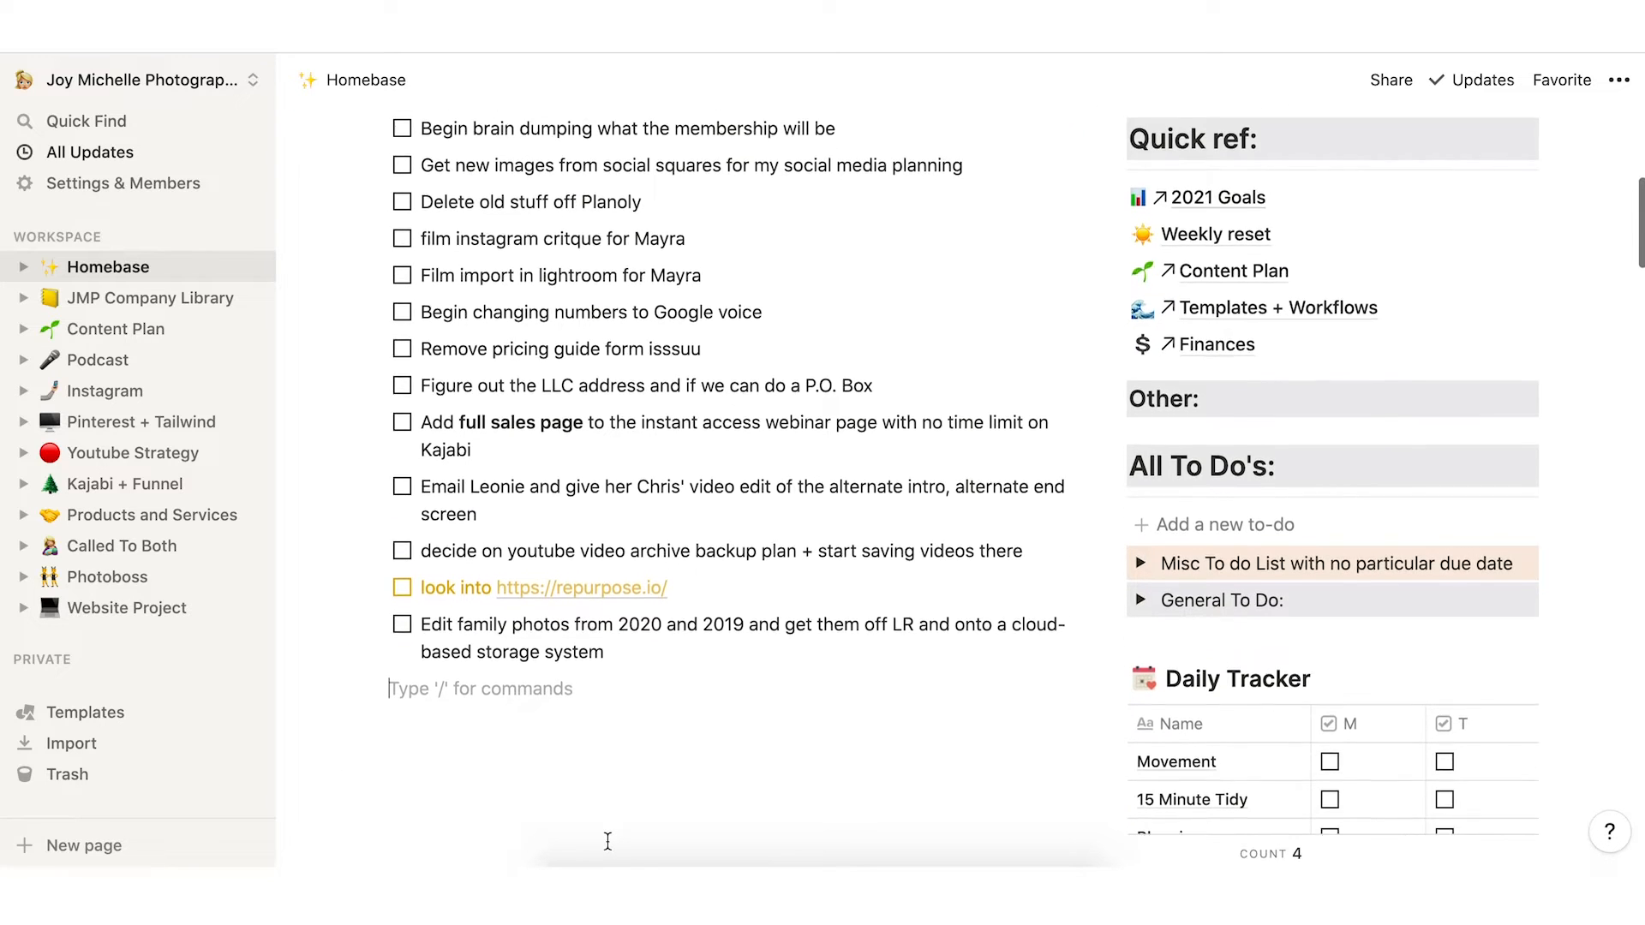
key("Return")
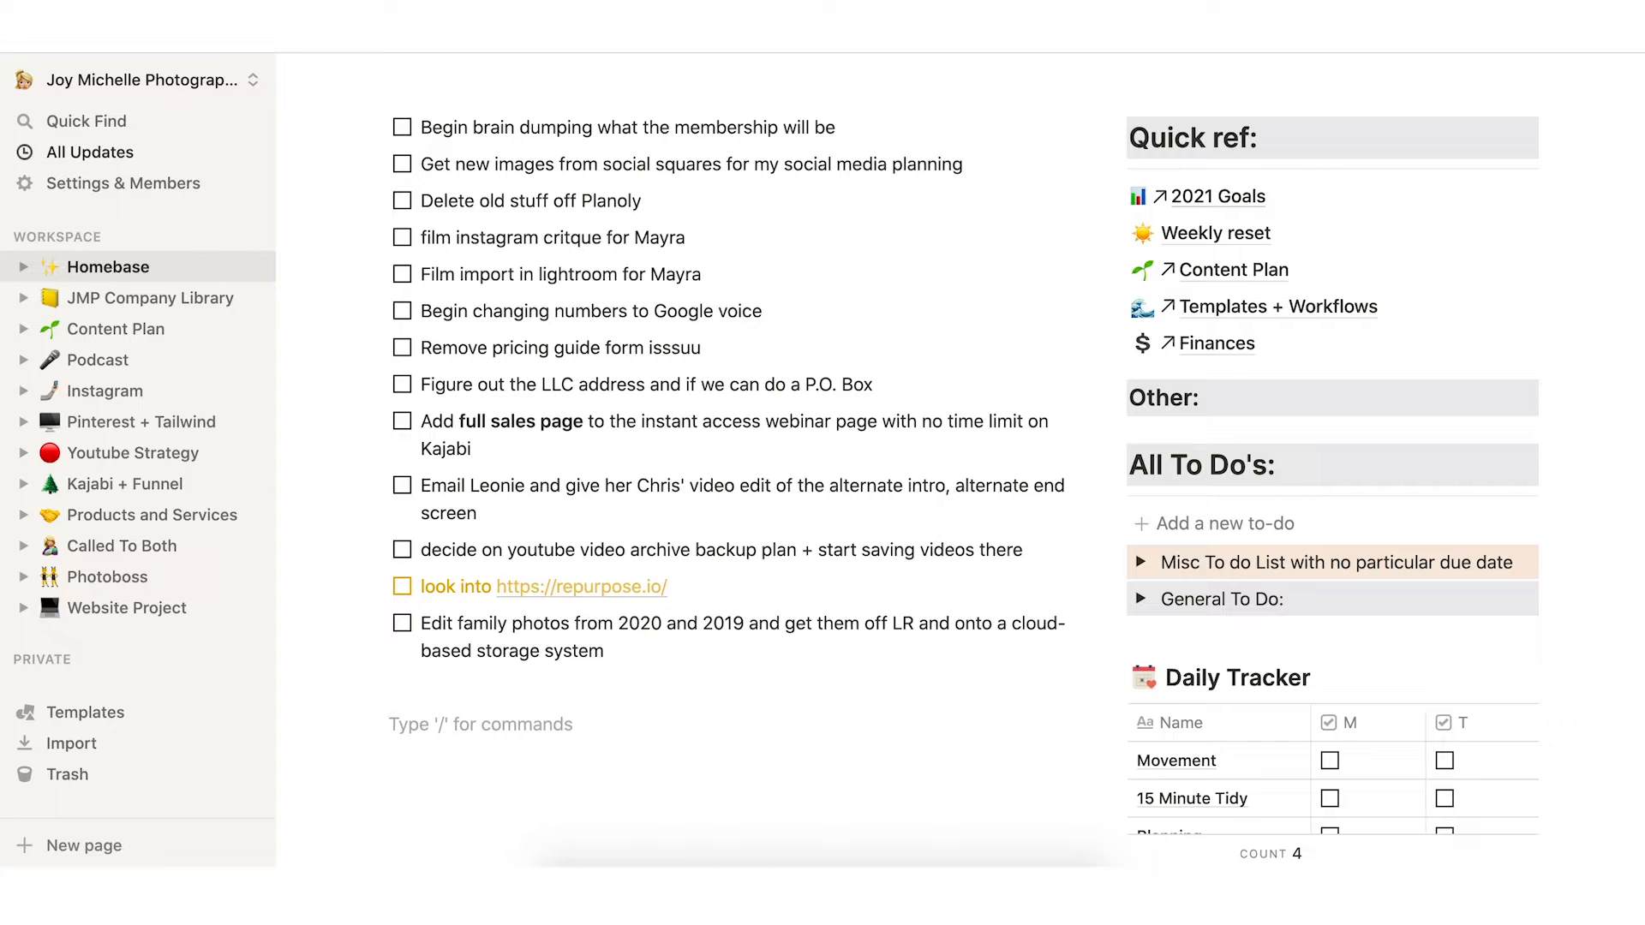
type("this ")
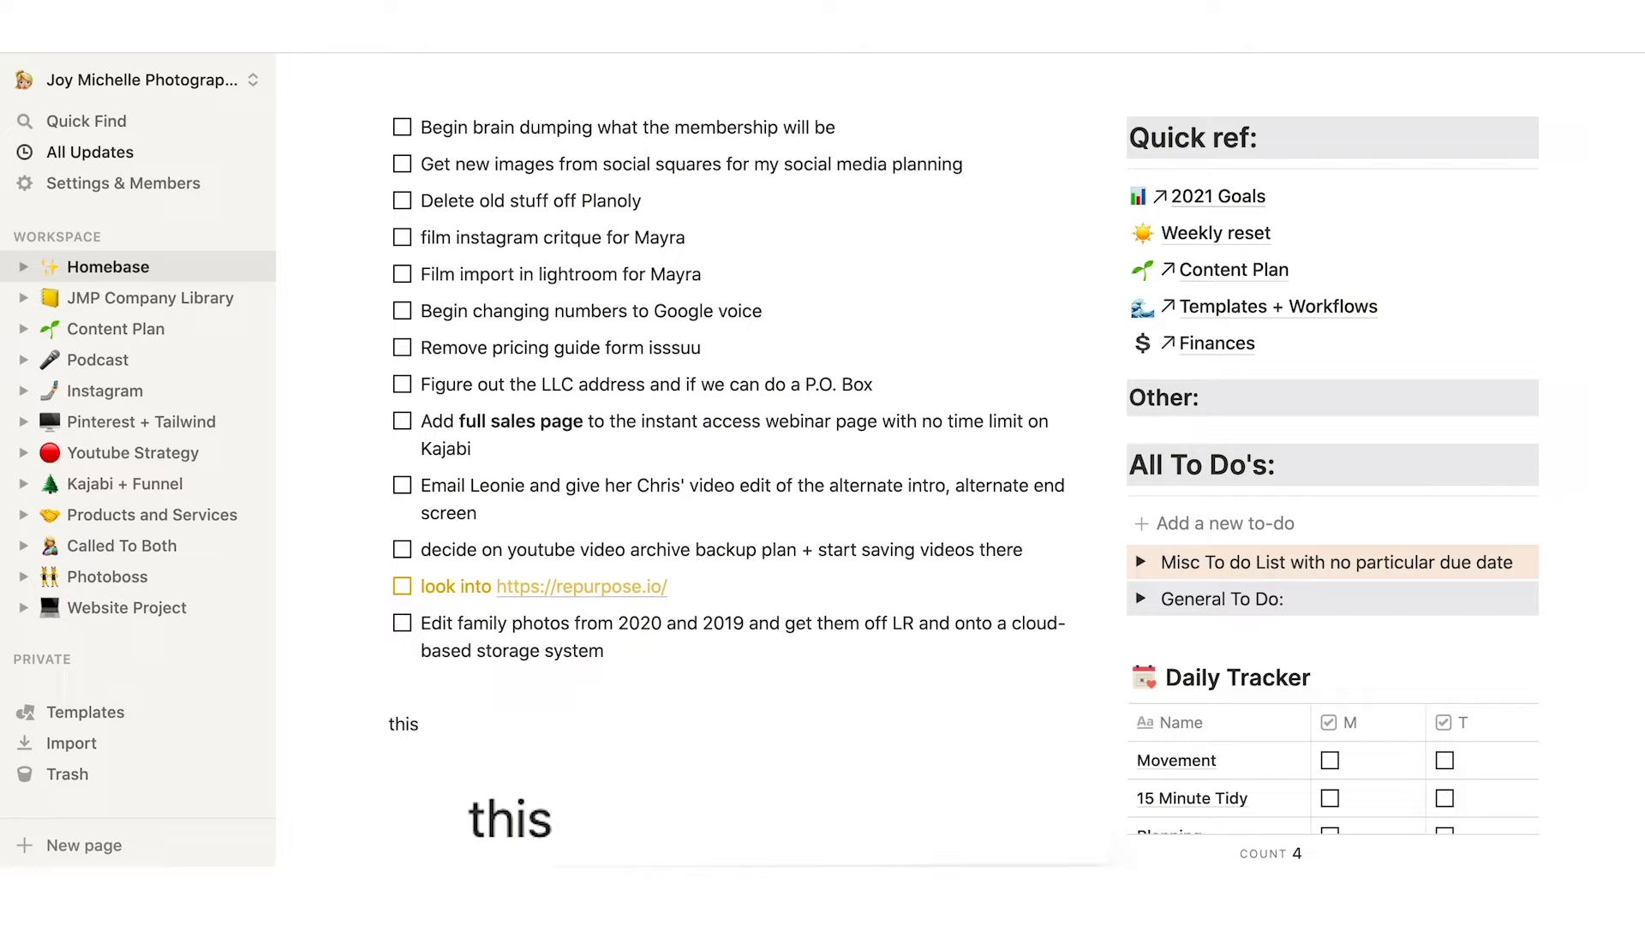
type("is an example")
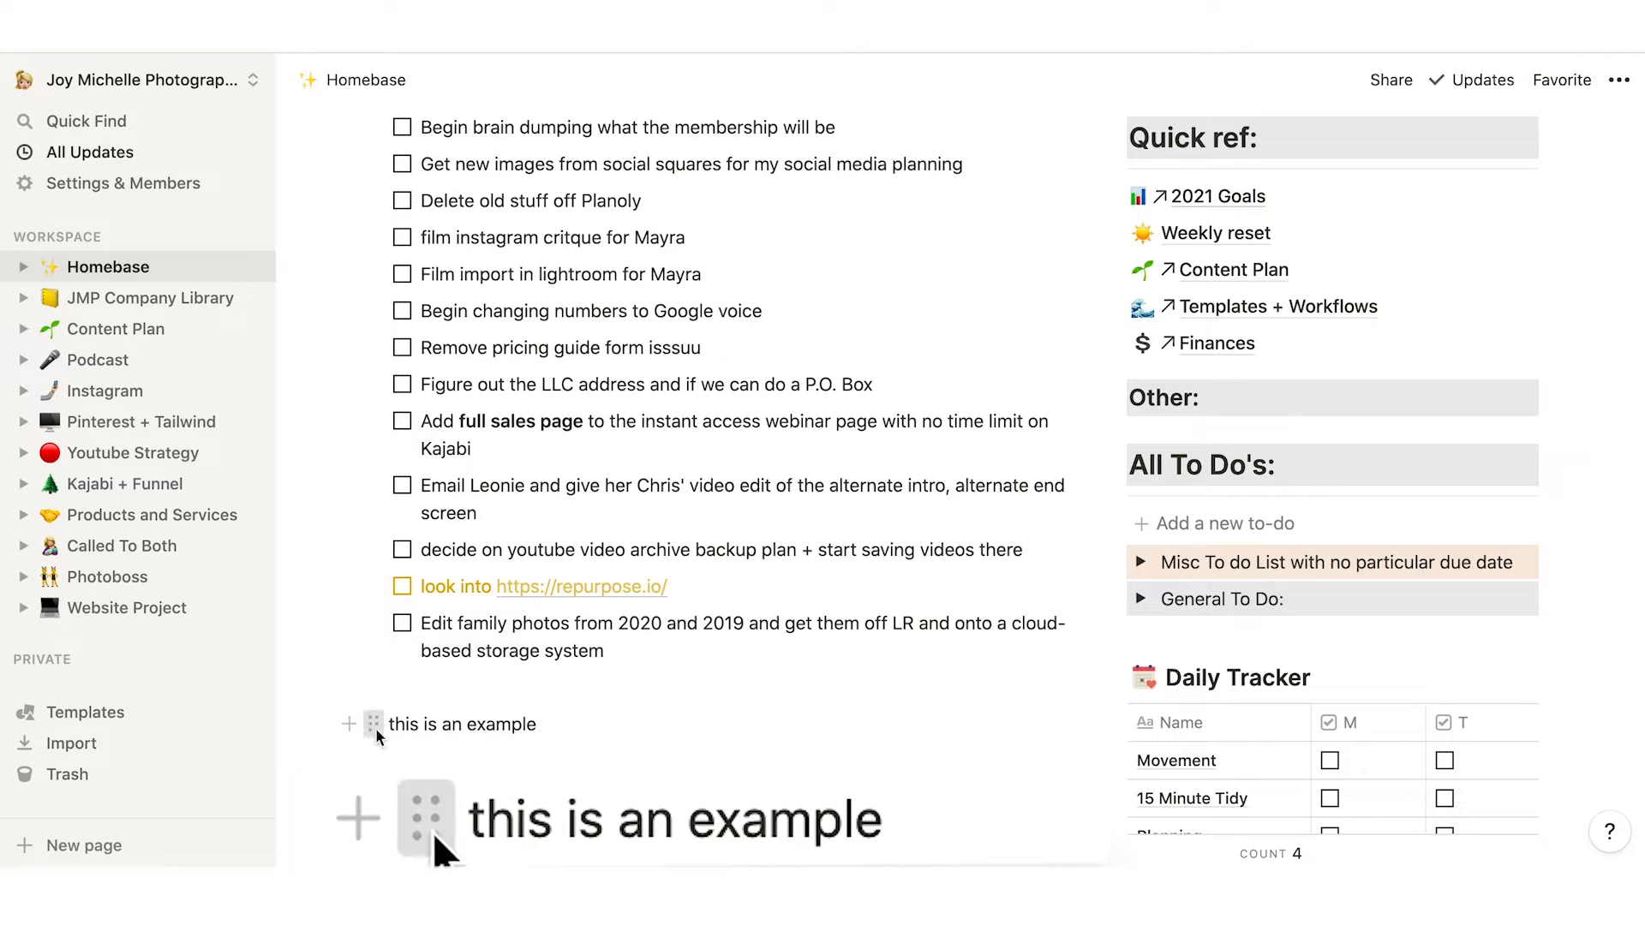
Turn the "this is an example" line into a Heading 1 block.
left_click(375, 728)
mouse_move(317, 567)
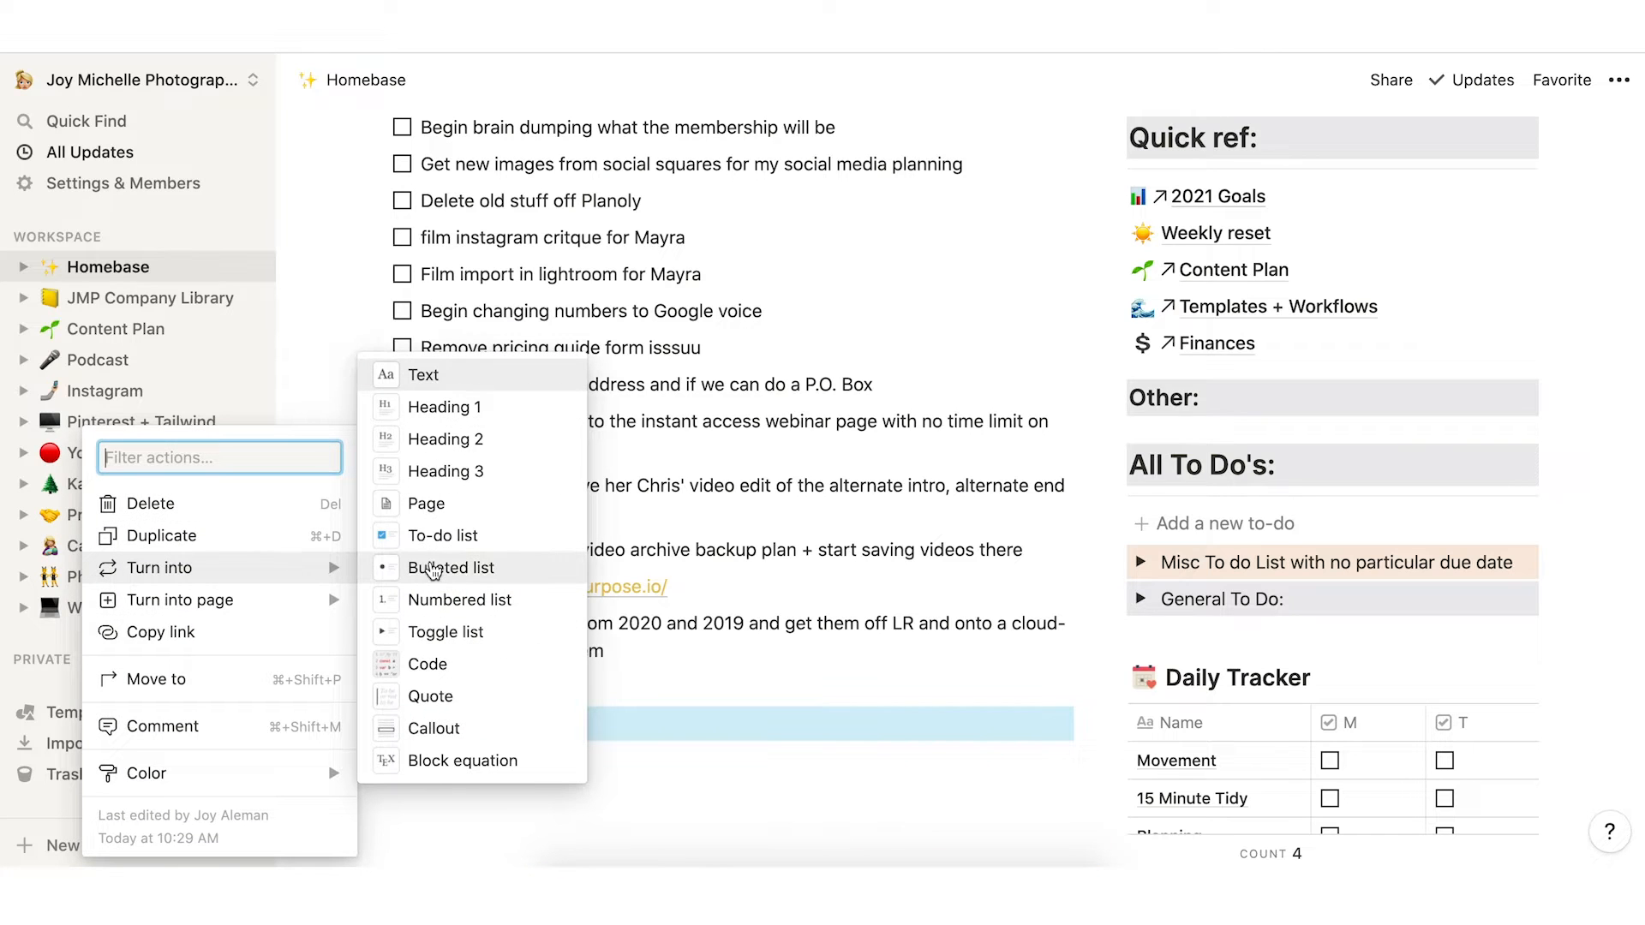
left_click(446, 407)
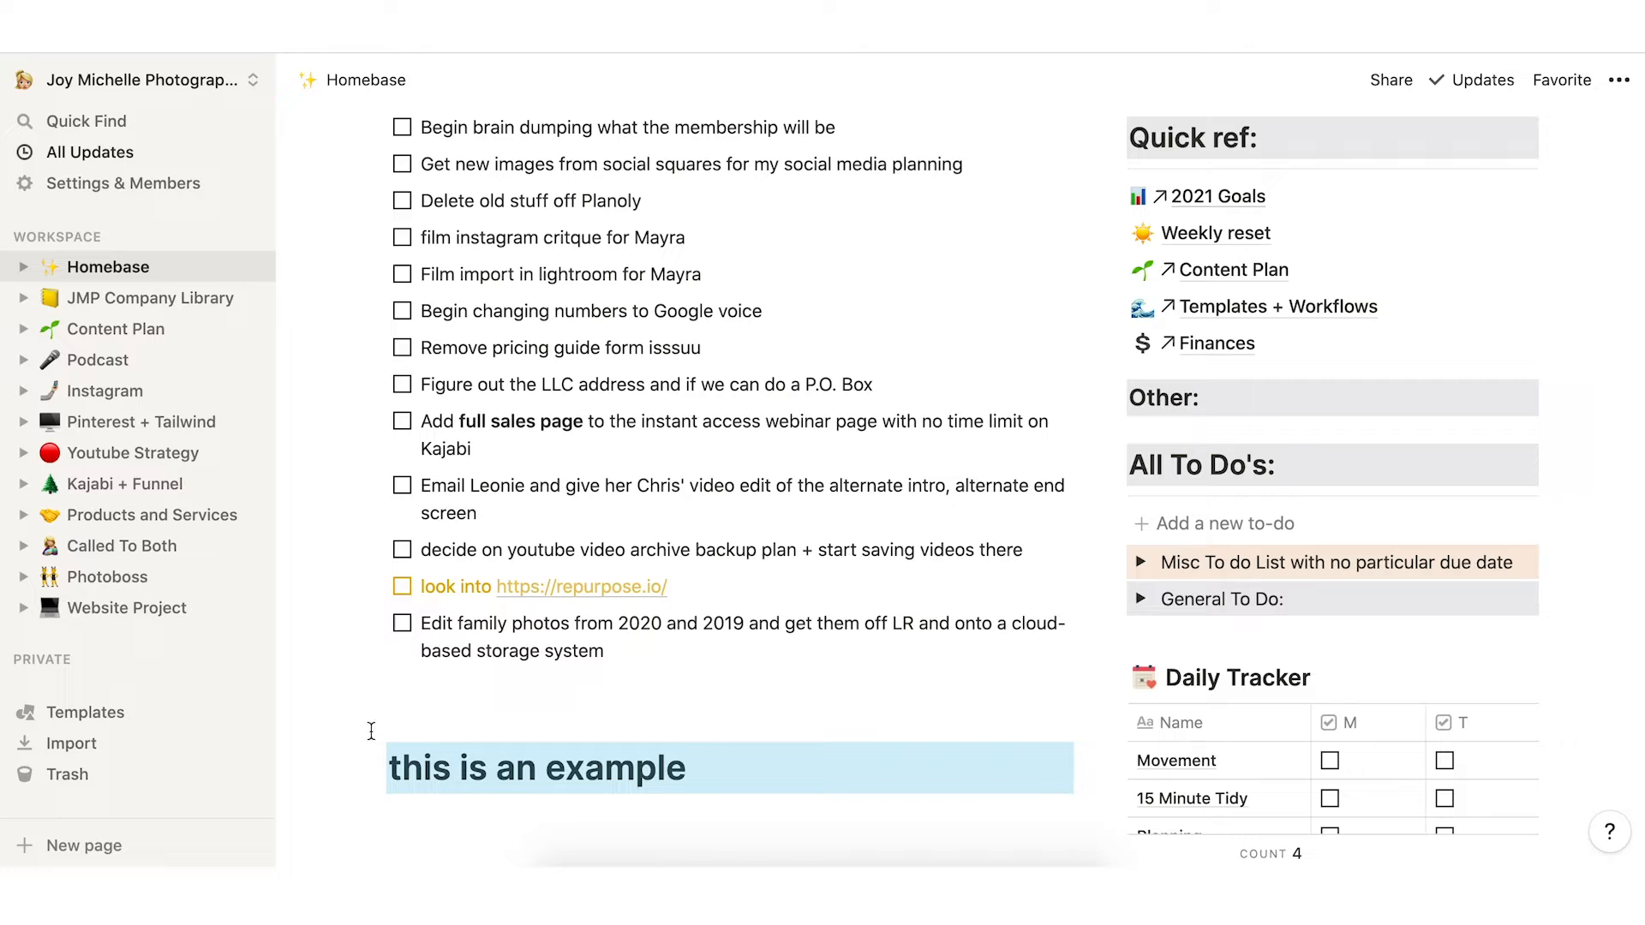
Turn the example heading into a to-do list item, and check and uncheck its checkbox.
left_click(375, 765)
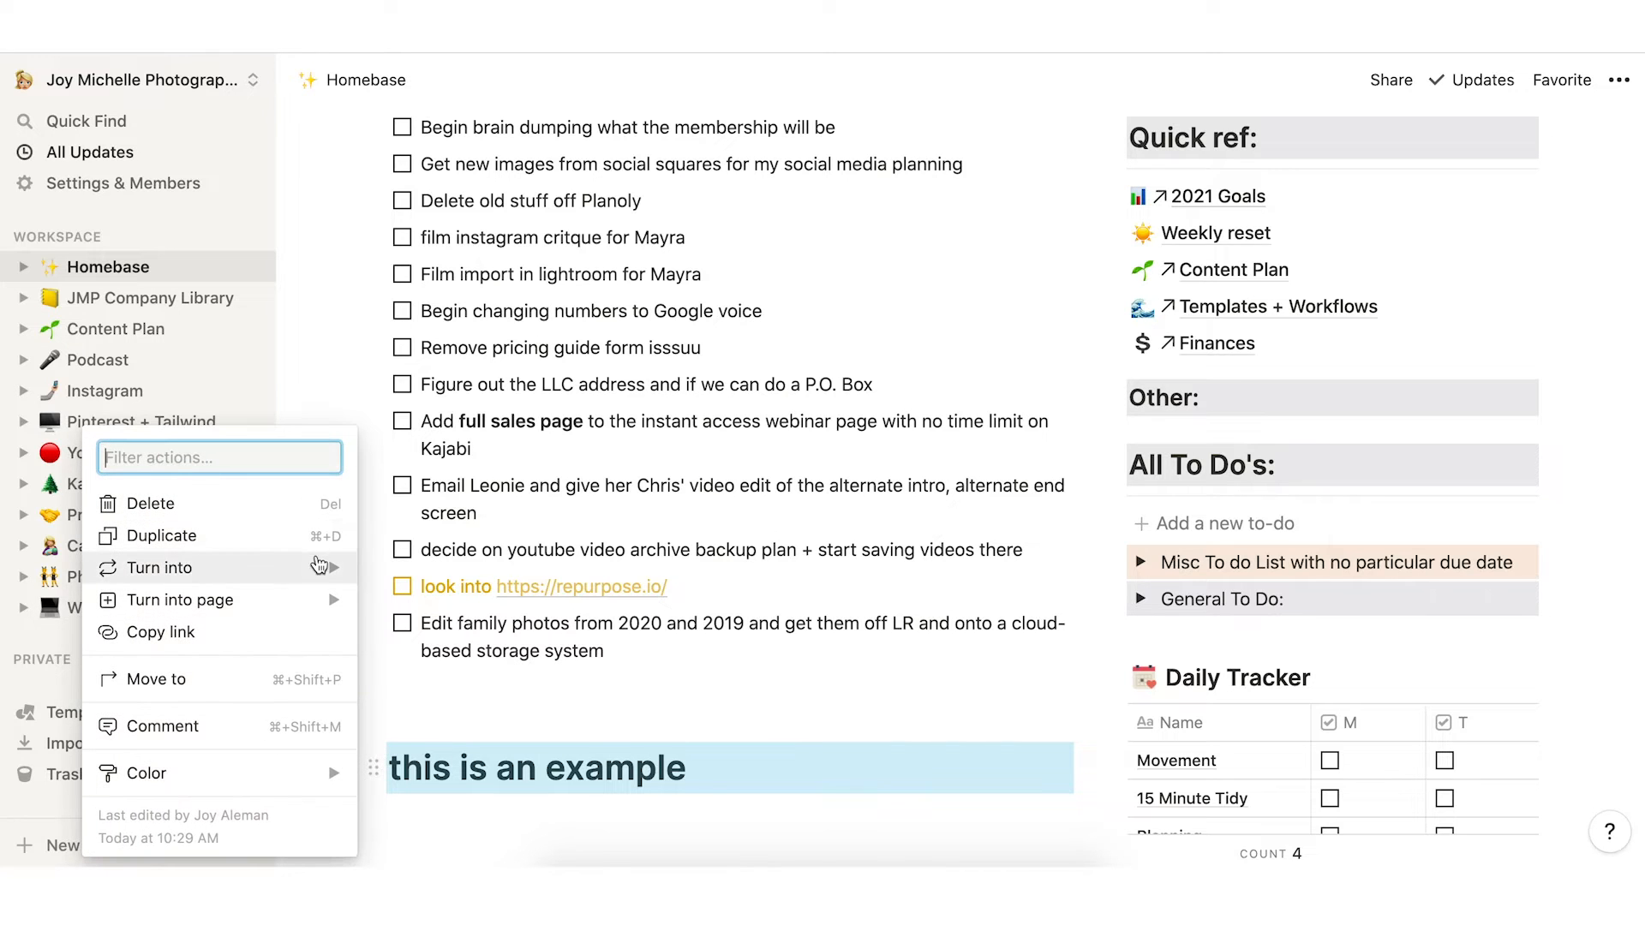
mouse_move(328, 567)
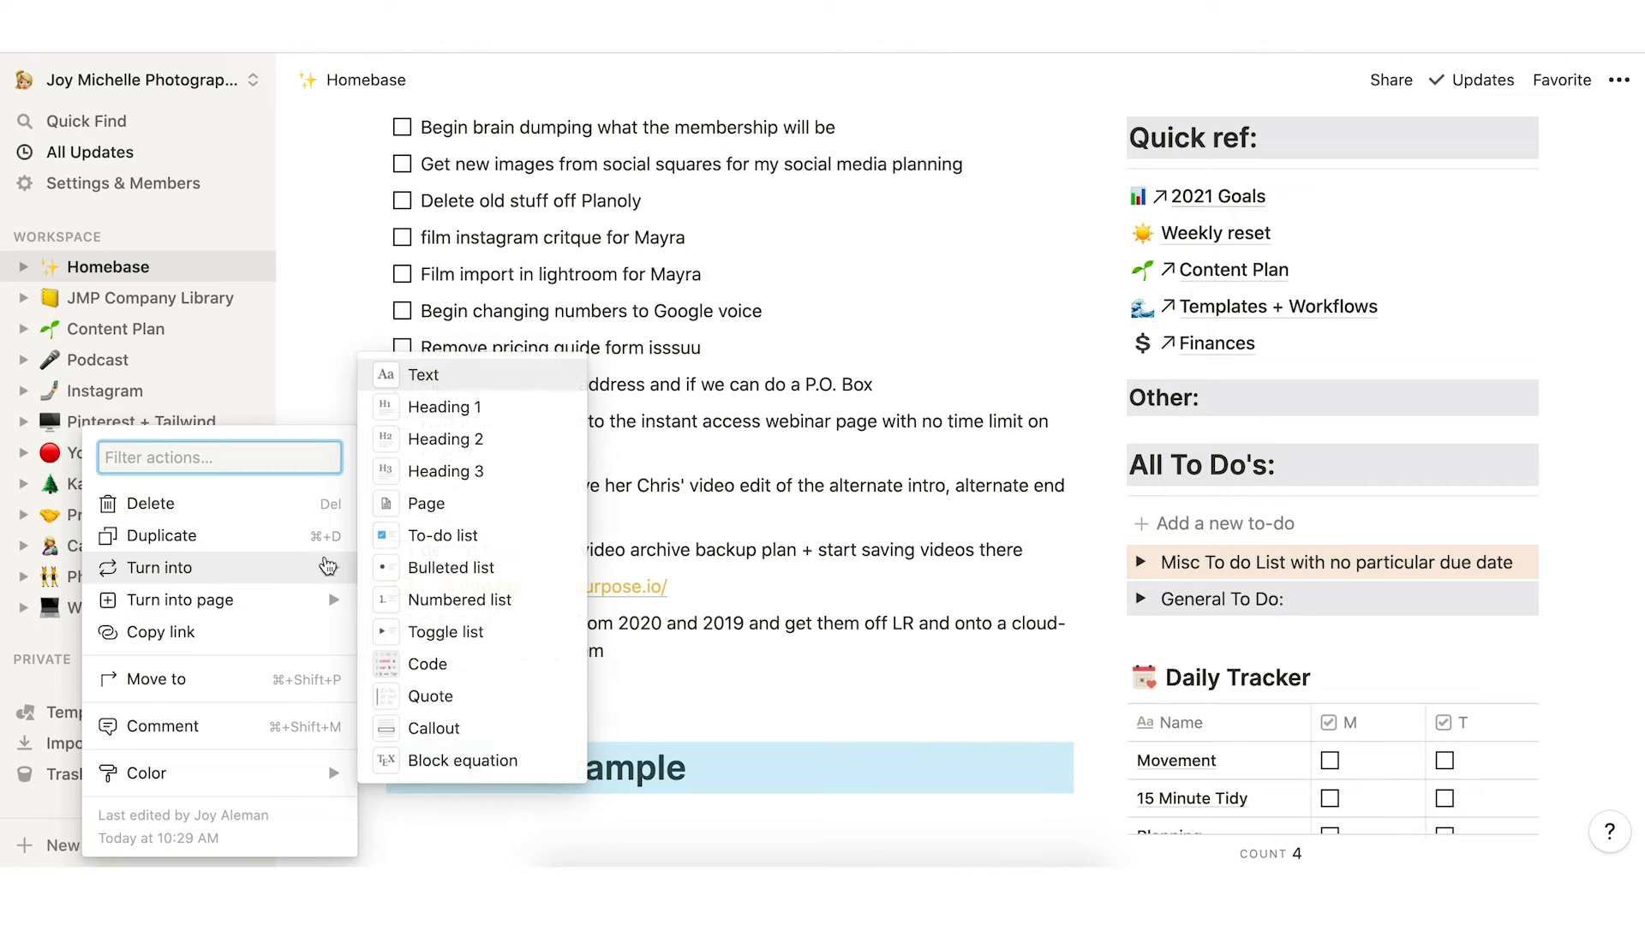
left_click(443, 537)
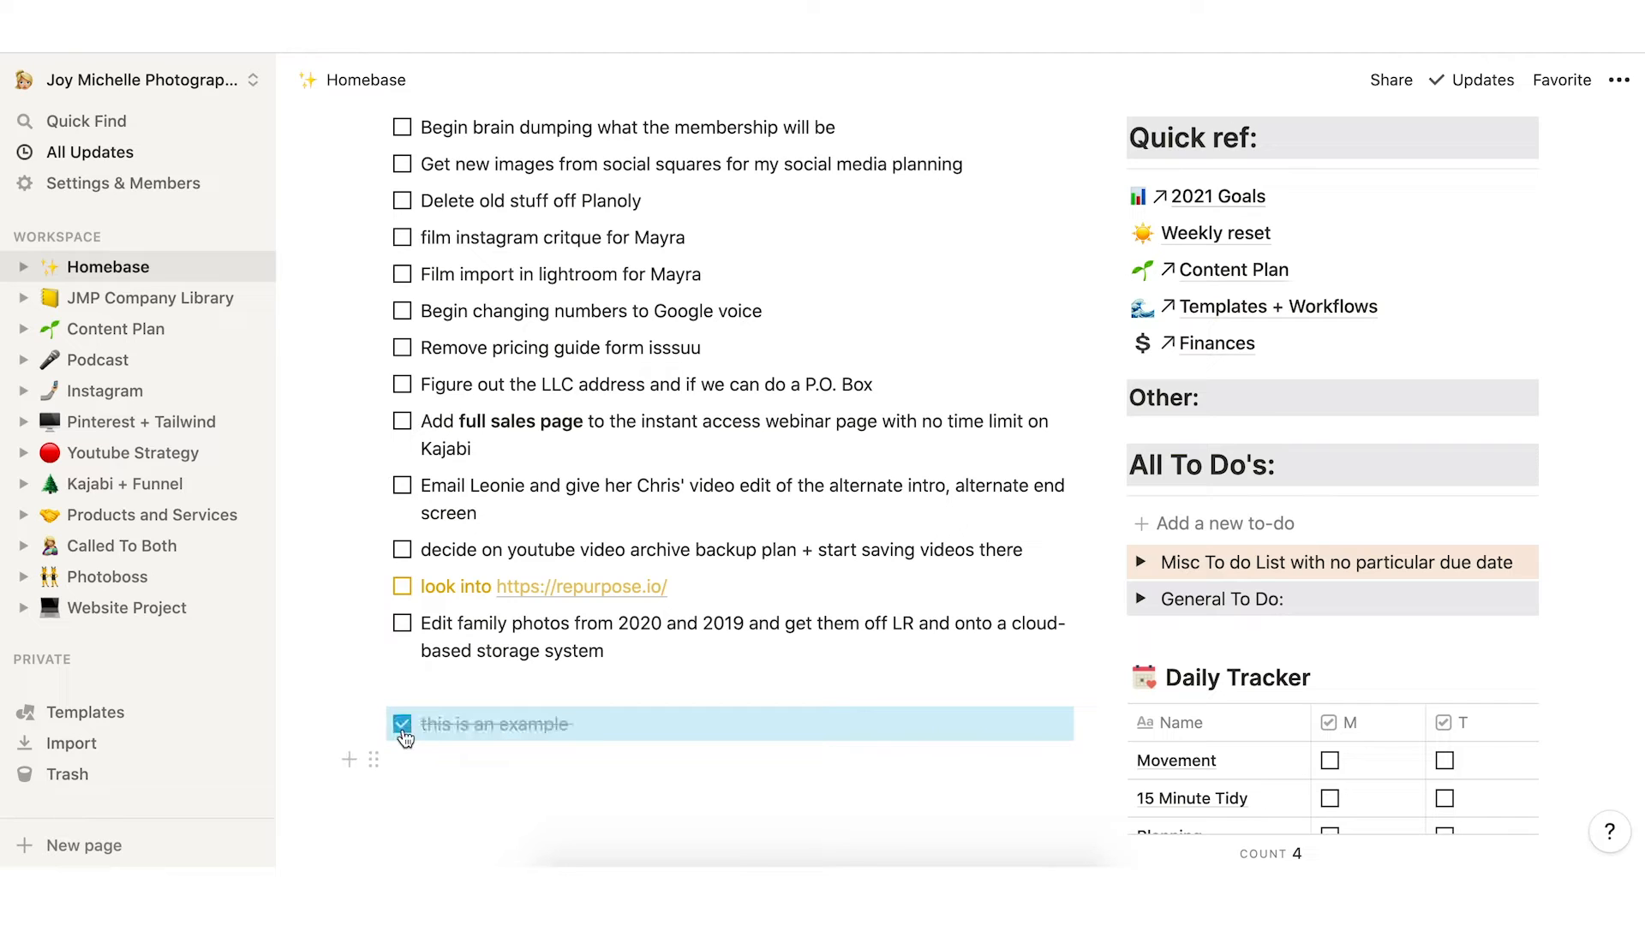
left_click(443, 729)
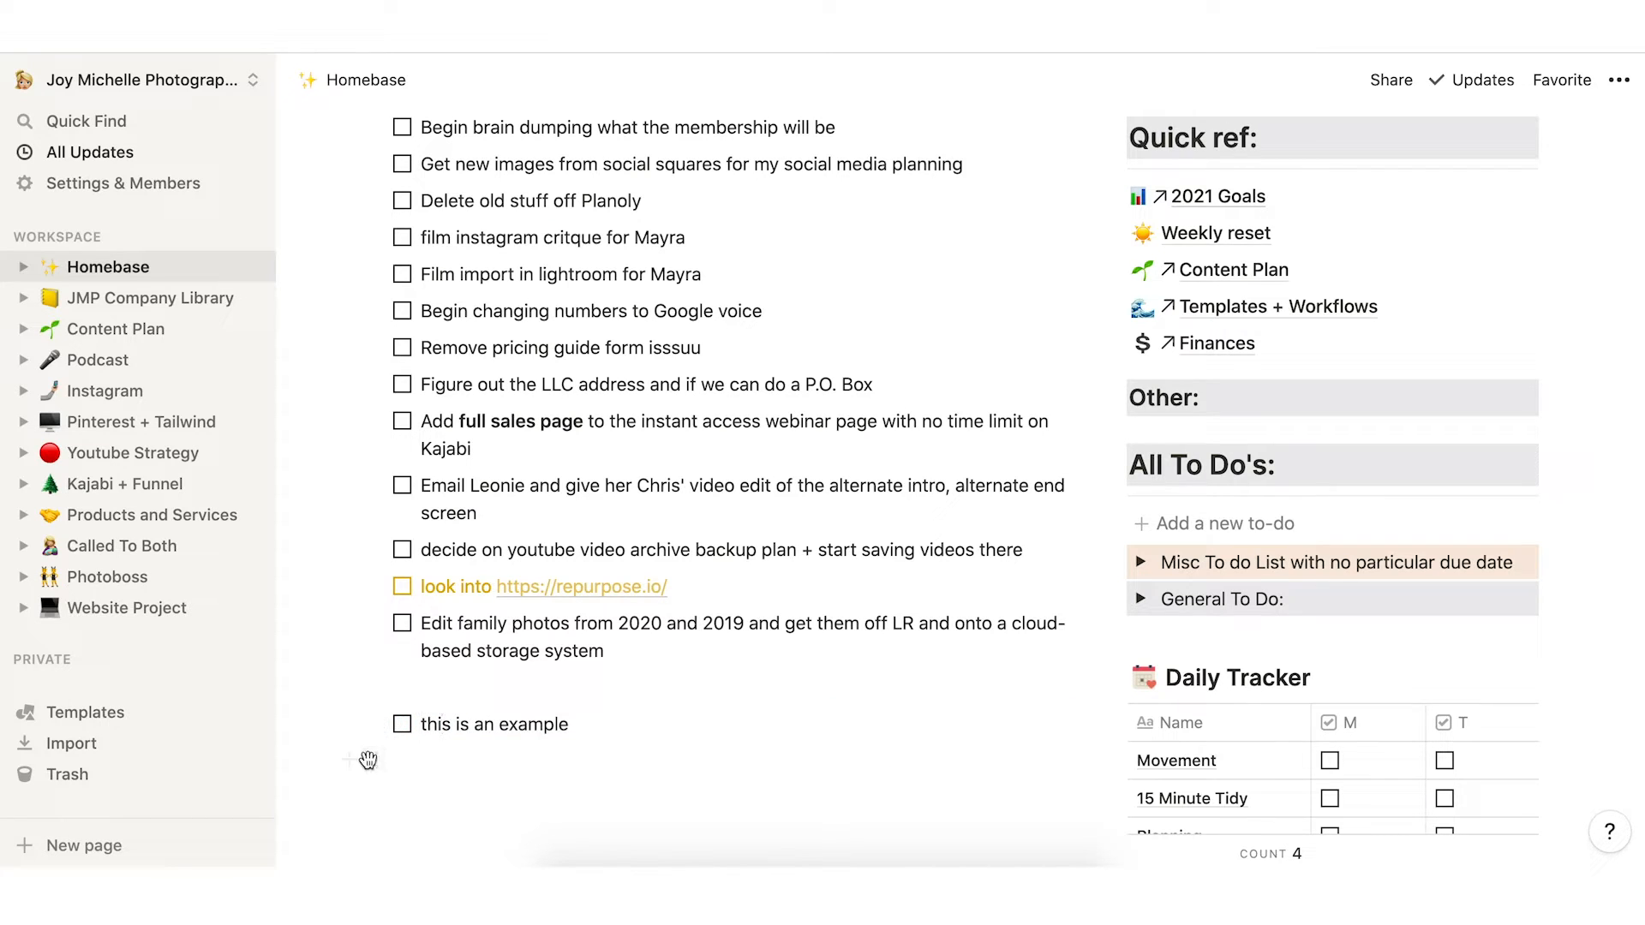
key("Escape")
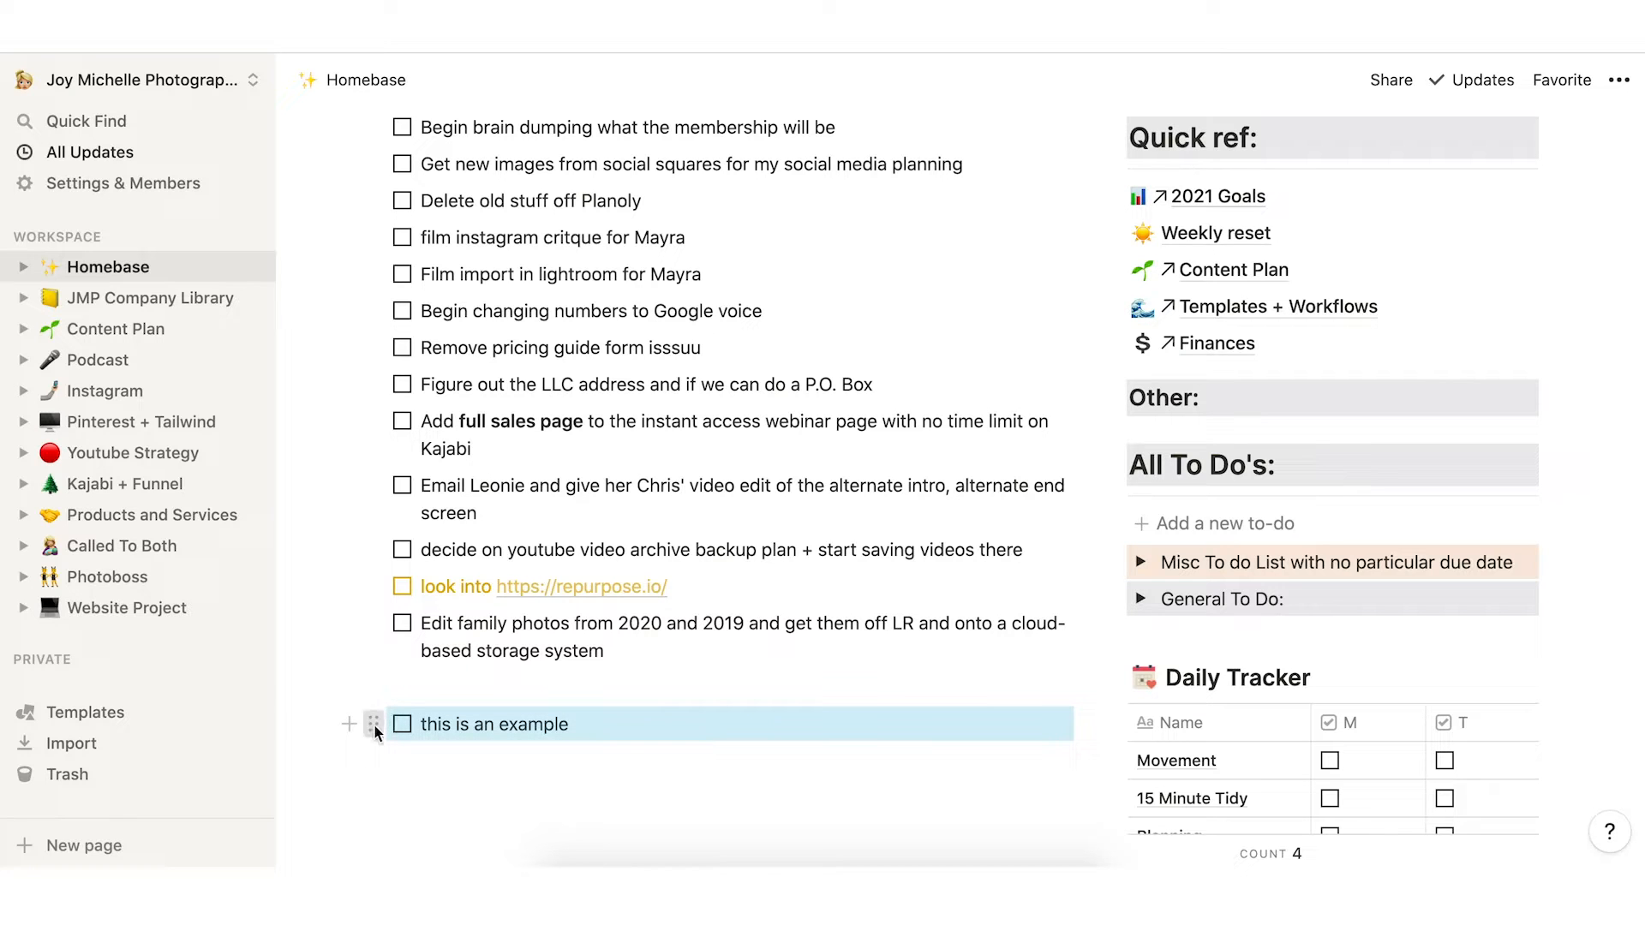
Set the text color of the "this is an example" to-do to Red.
left_click(375, 726)
mouse_move(263, 773)
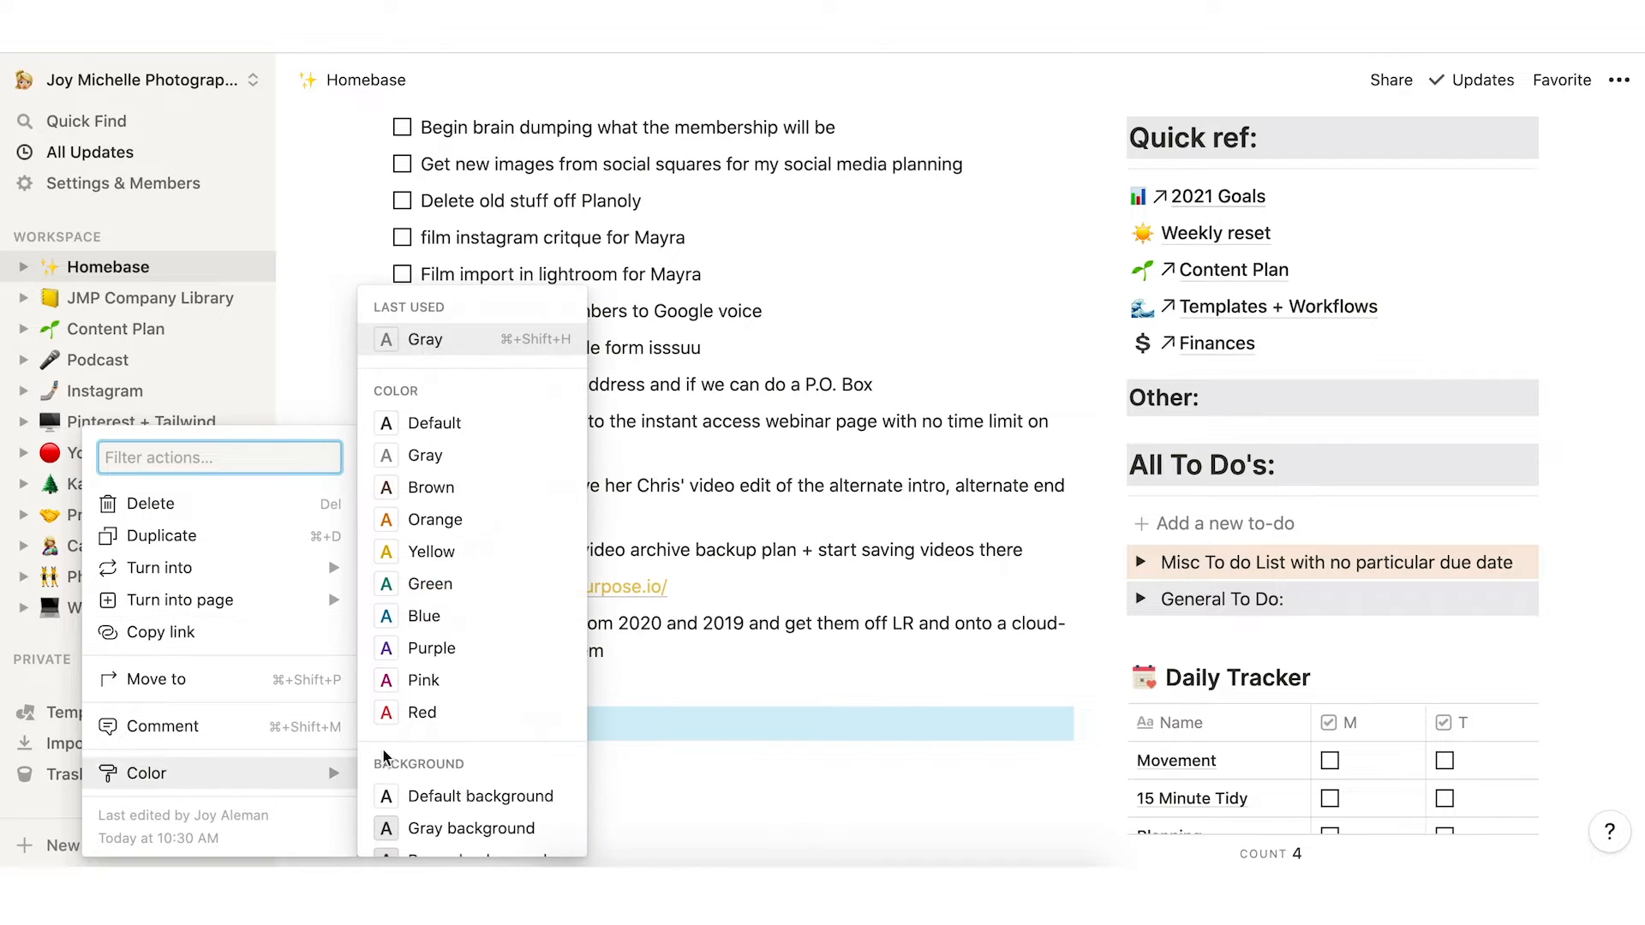
left_click(424, 712)
Delete the "this is an example" to-do and the extra empty line below the This Week list.
triple_click(626, 722)
key("BackSpace")
key("BackSpace")
key("BackSpace")
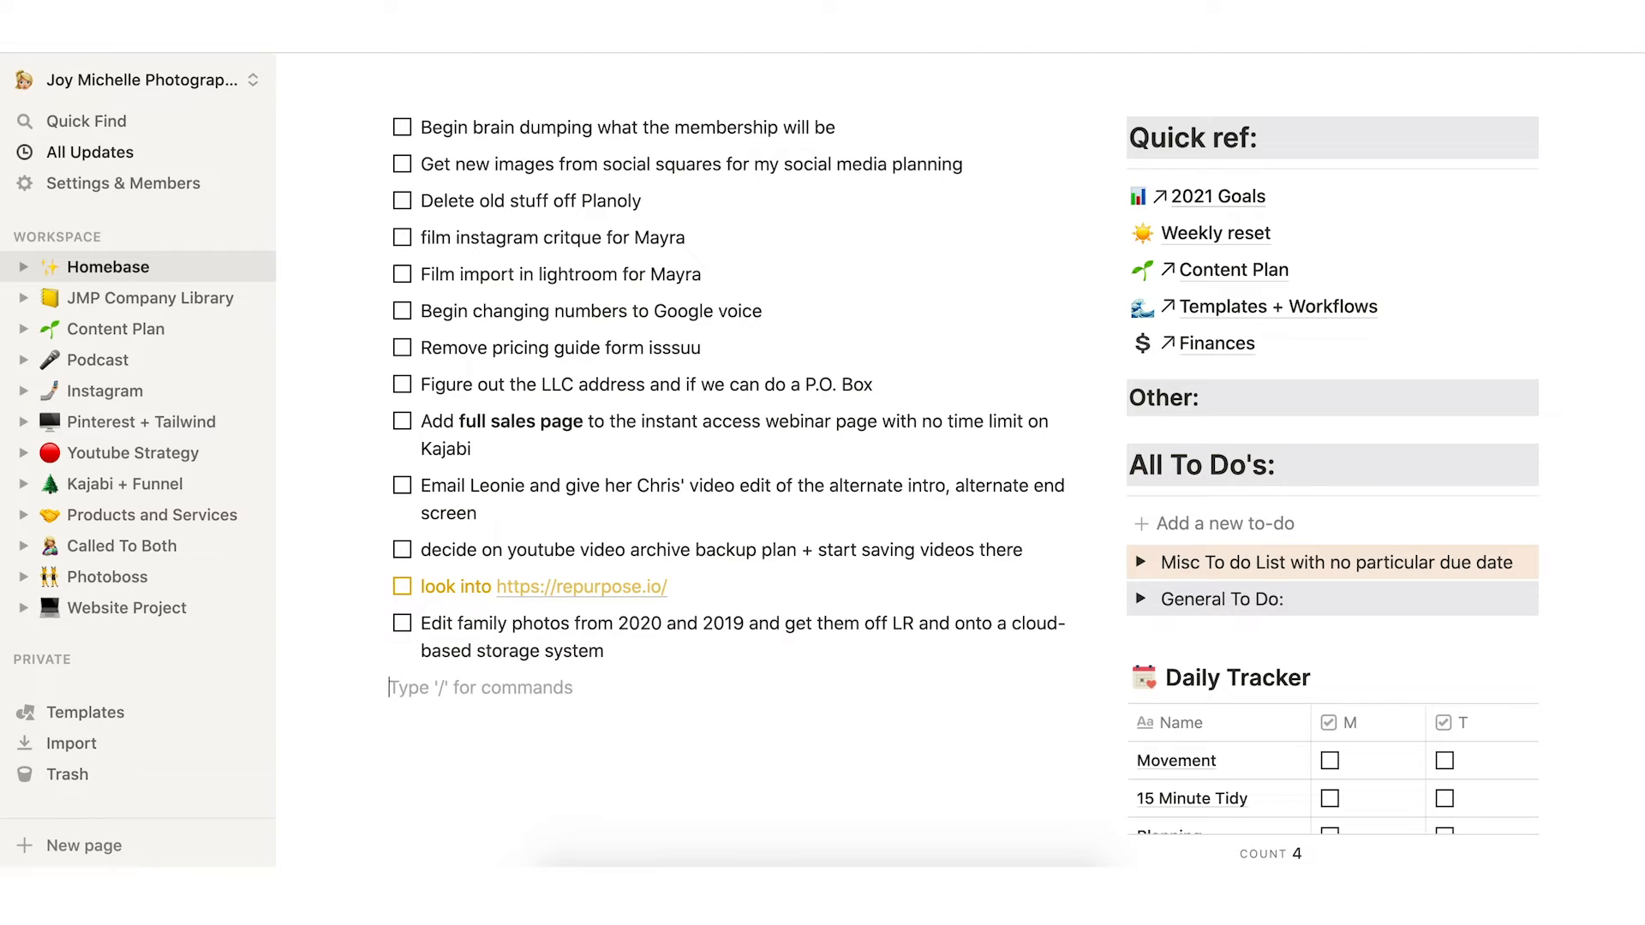
Examine the rest of Homebase, from the Weekly and Monthly planning sections through the project tables and content calendar to the What Matters Most gallery.
scroll(321, 404, "down", 7)
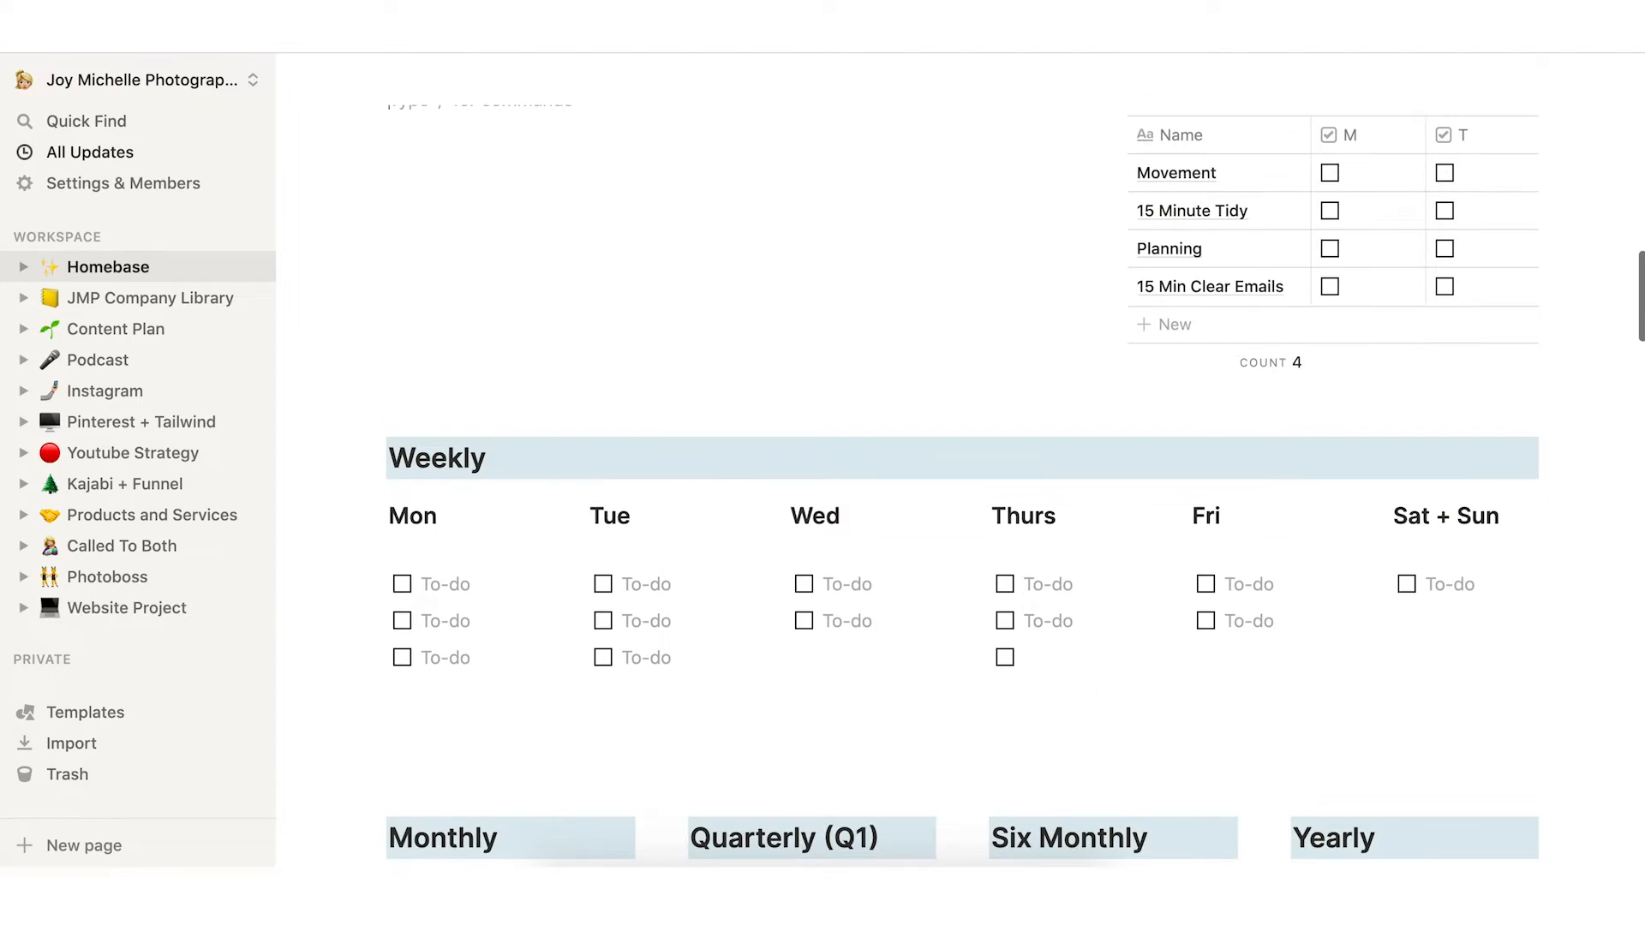
scroll(343, 369, "down", 2)
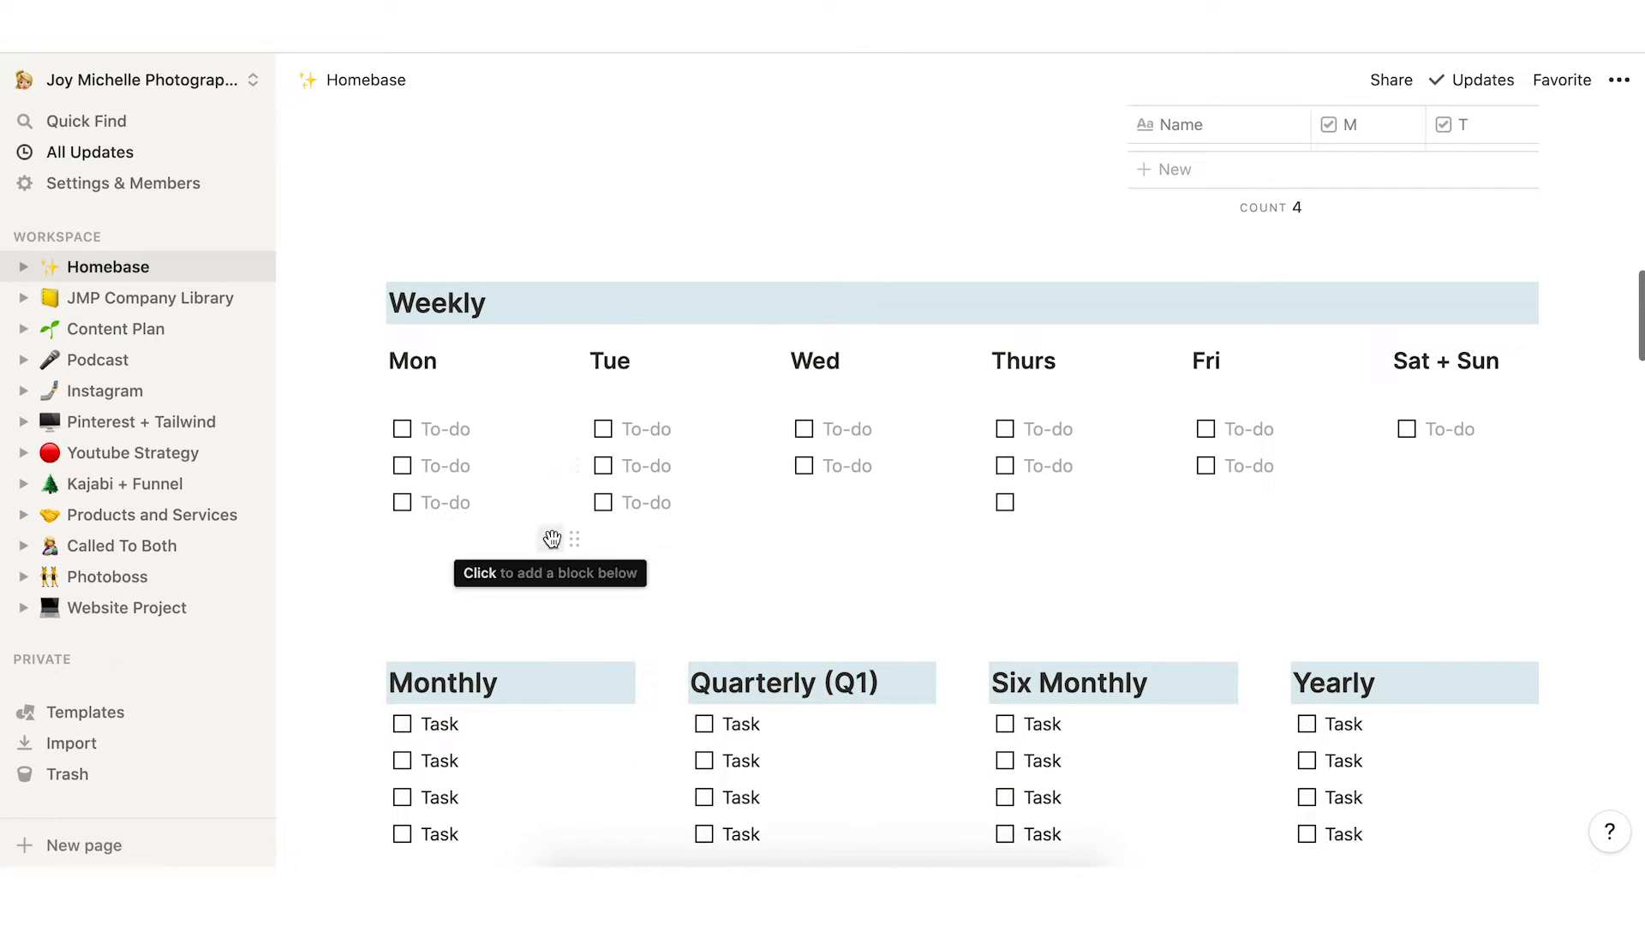
scroll(714, 600, "down", 7)
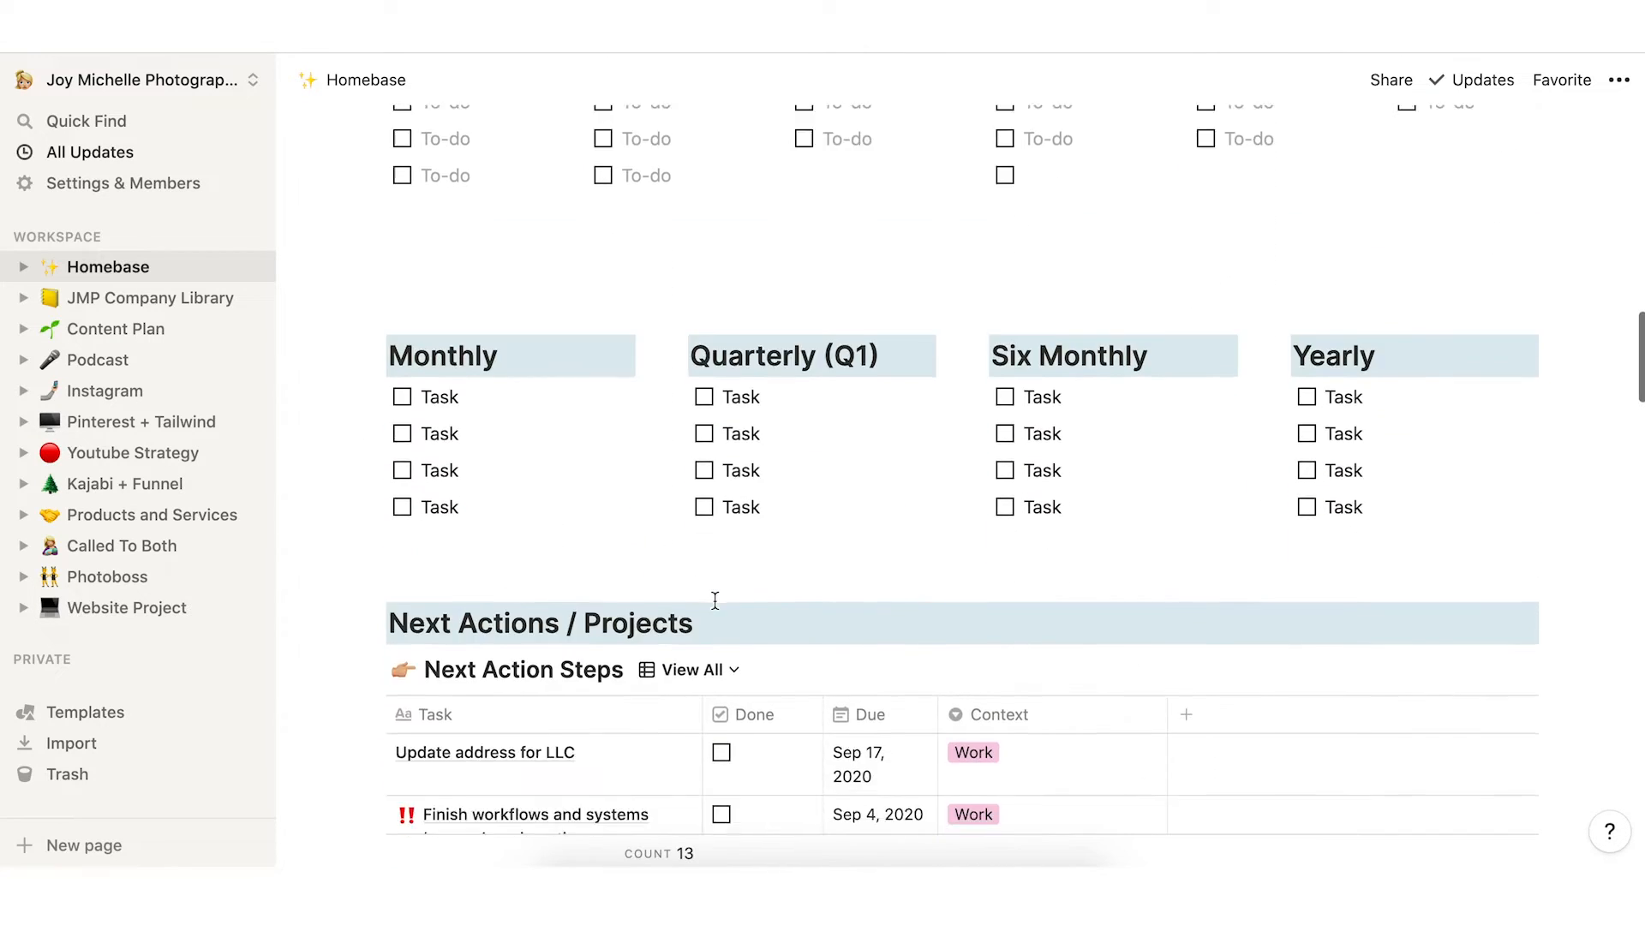
scroll(360, 336, "down", 4)
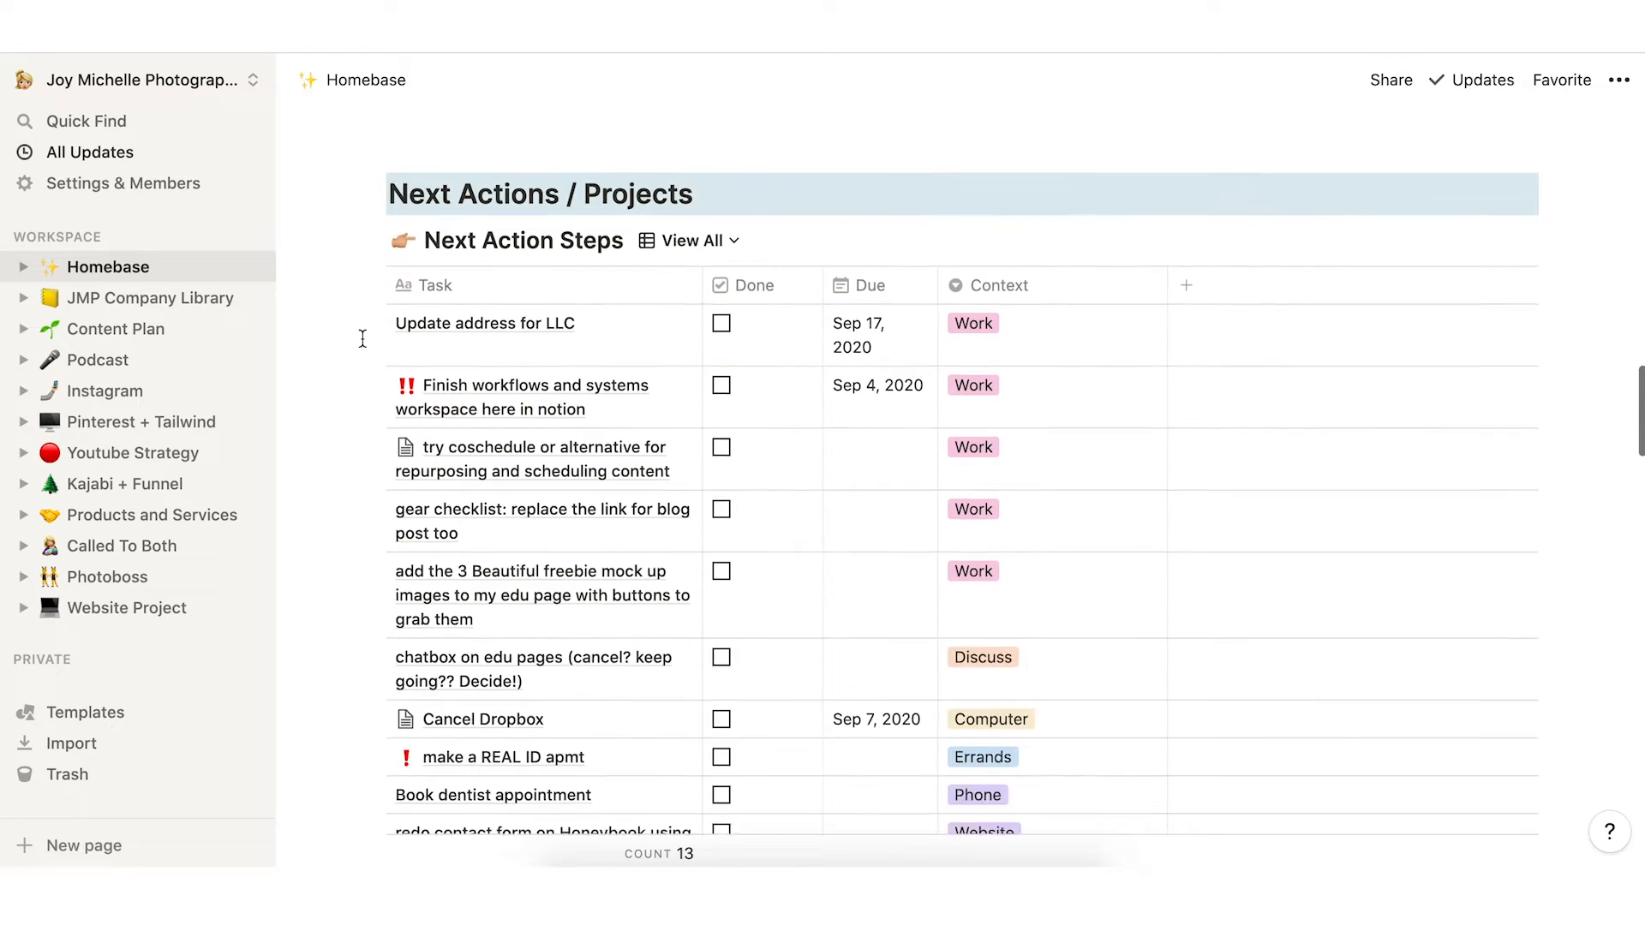
scroll(362, 338, "down", 15)
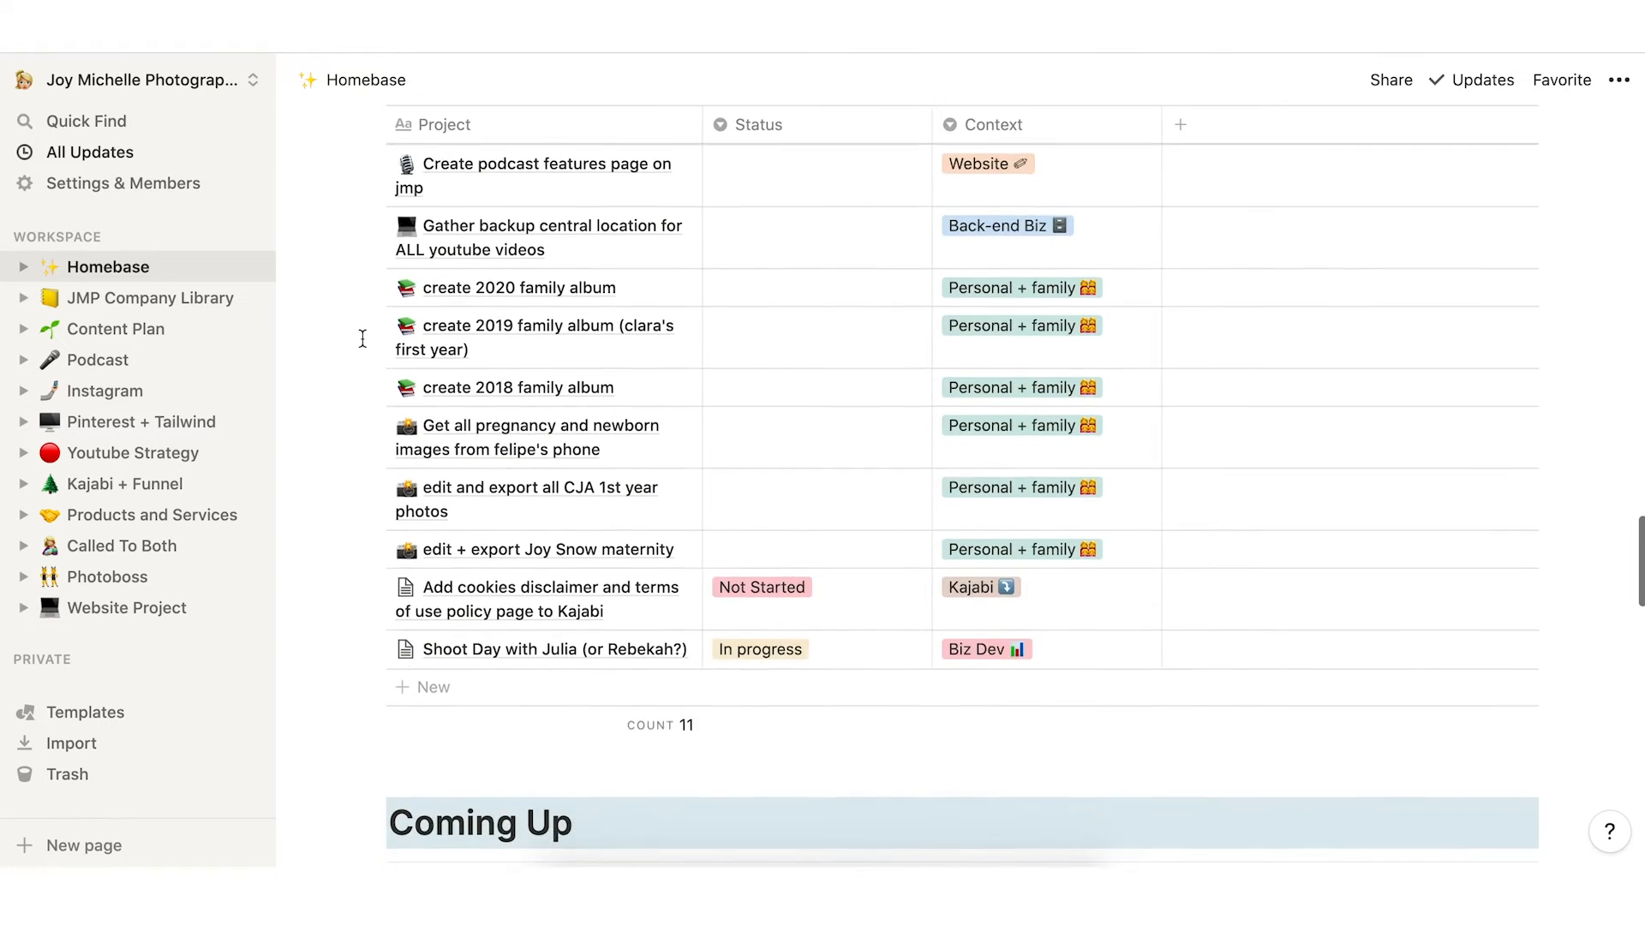
scroll(363, 338, "up", 3)
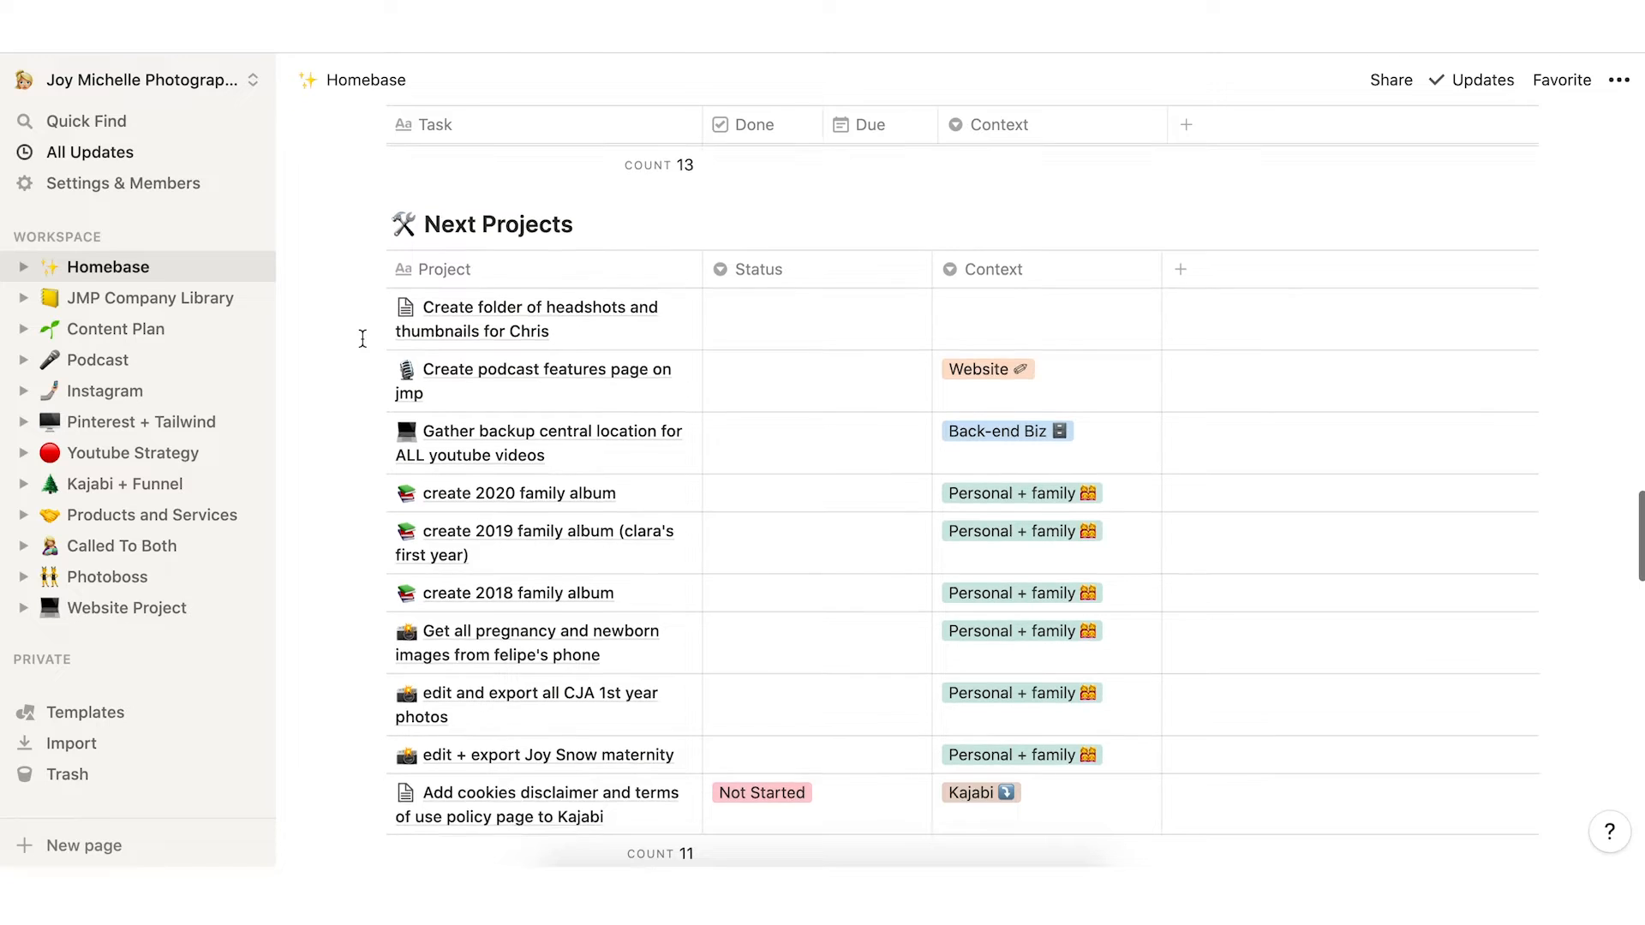
scroll(362, 339, "down", 9)
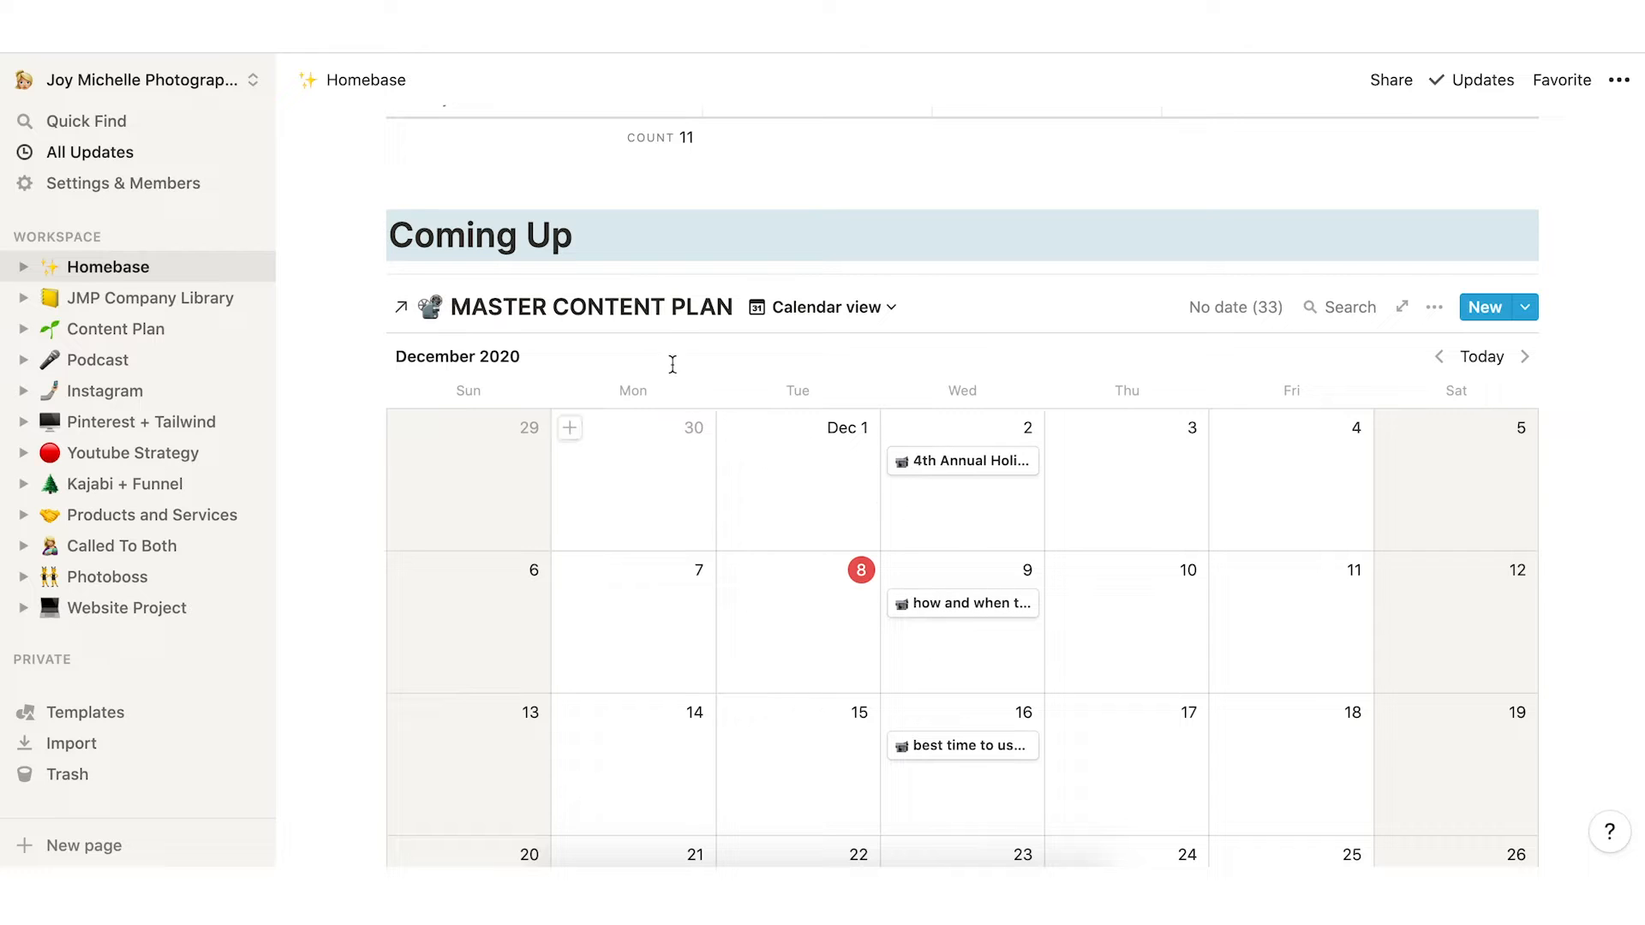
scroll(363, 434, "down", 2)
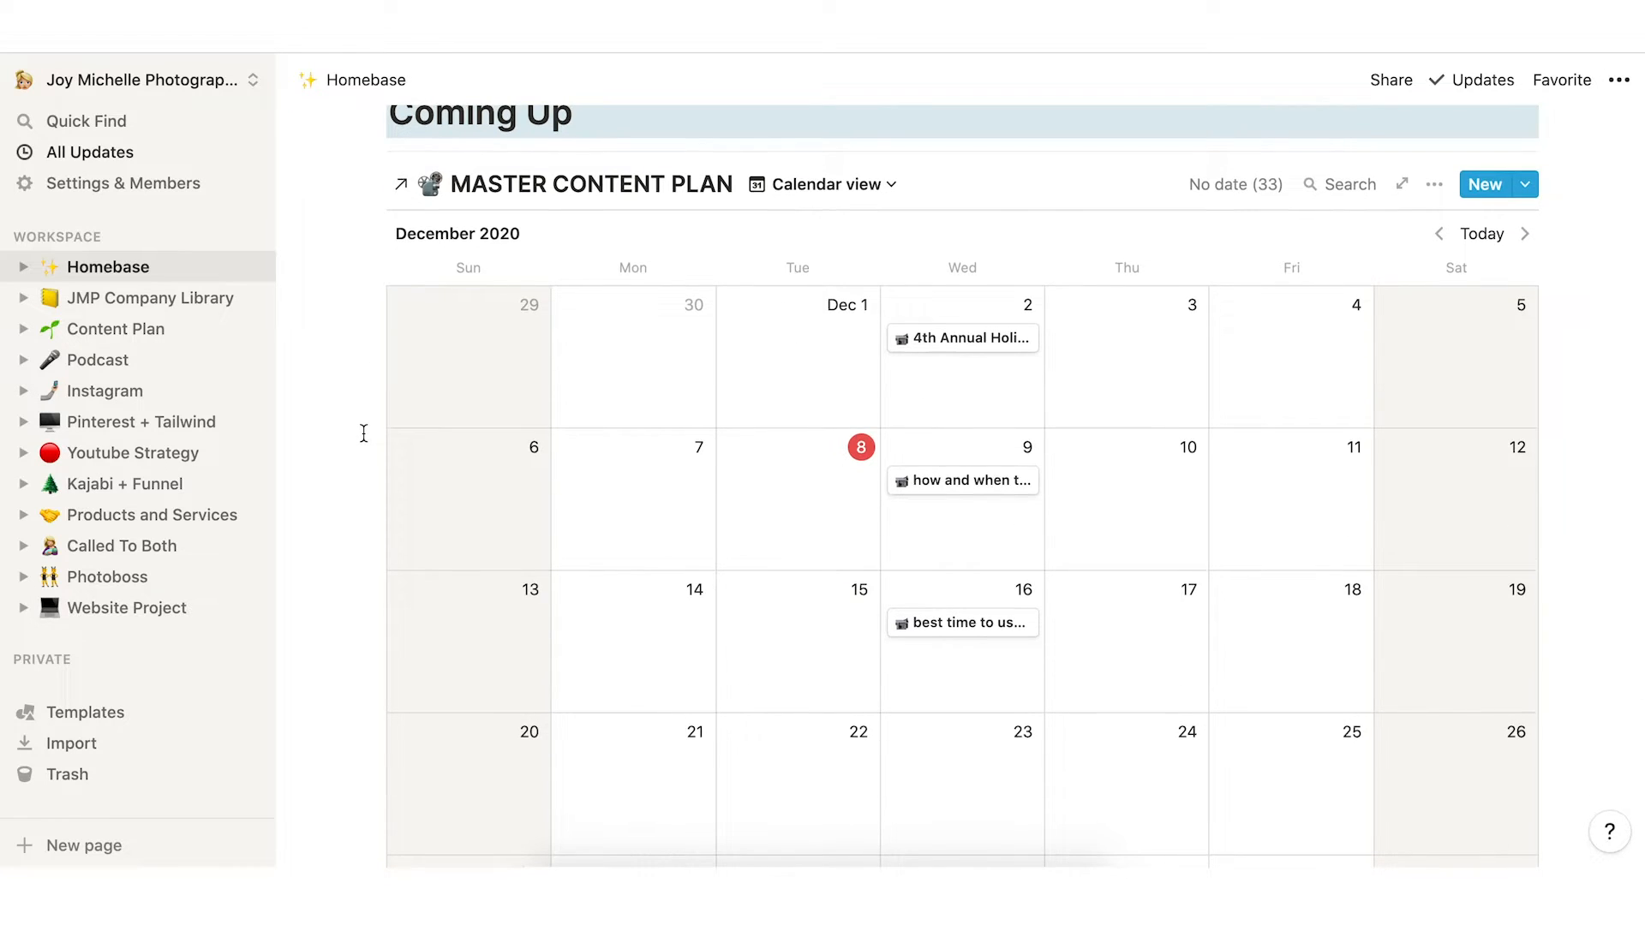
scroll(364, 433, "up", 1)
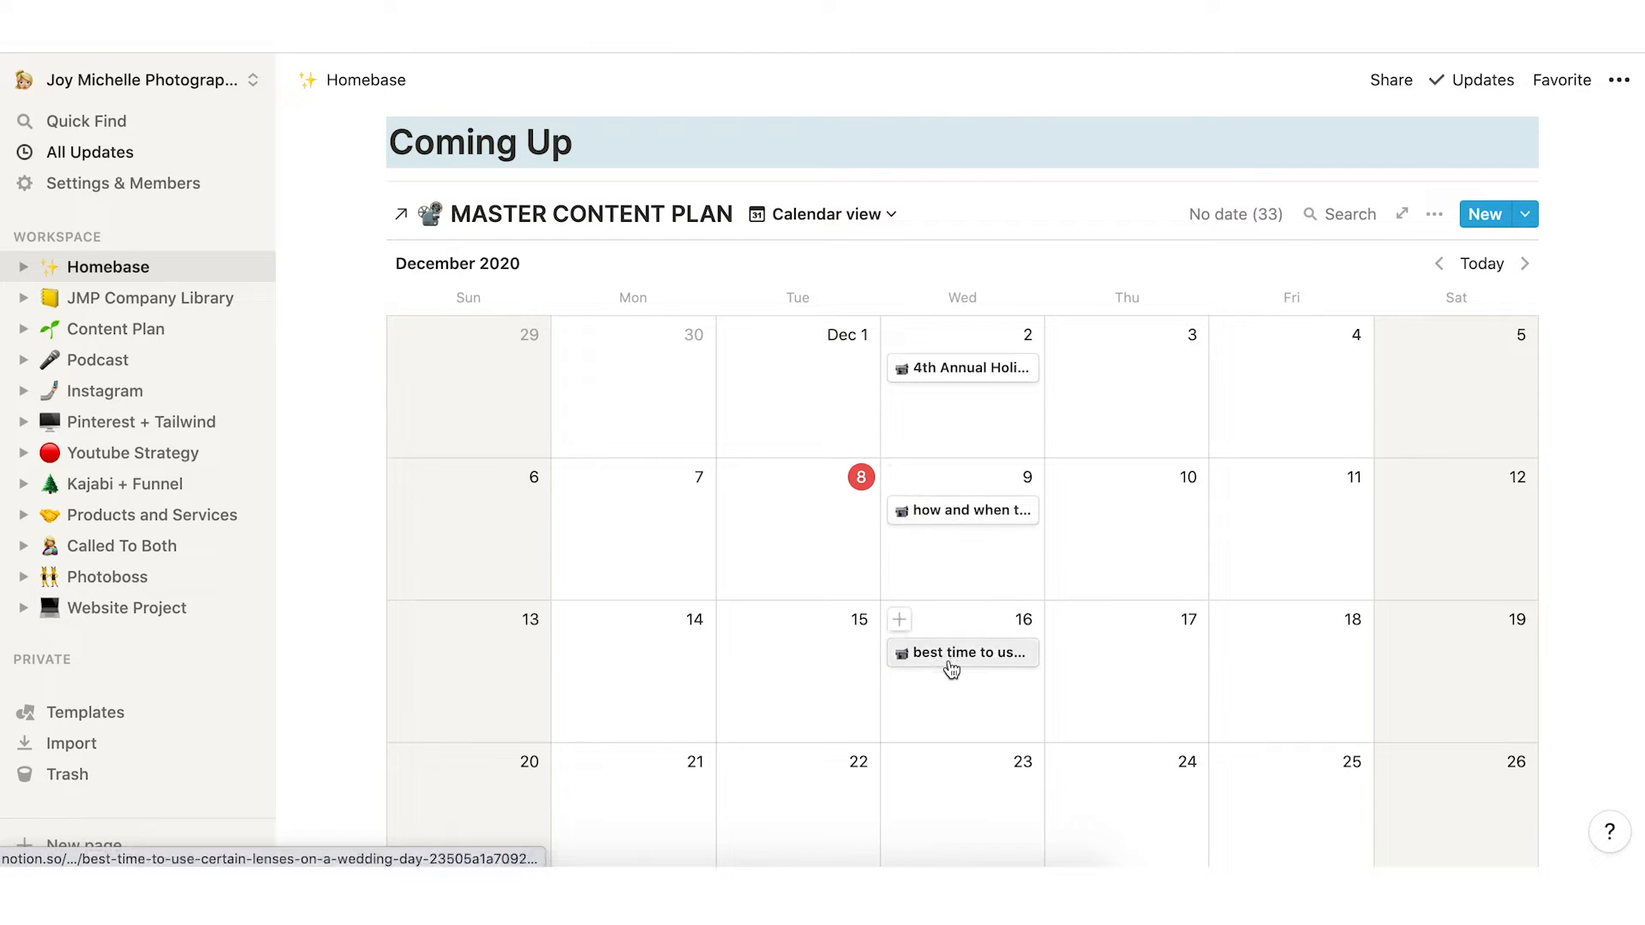
scroll(778, 660, "down", 5)
scroll(778, 660, "down", 5)
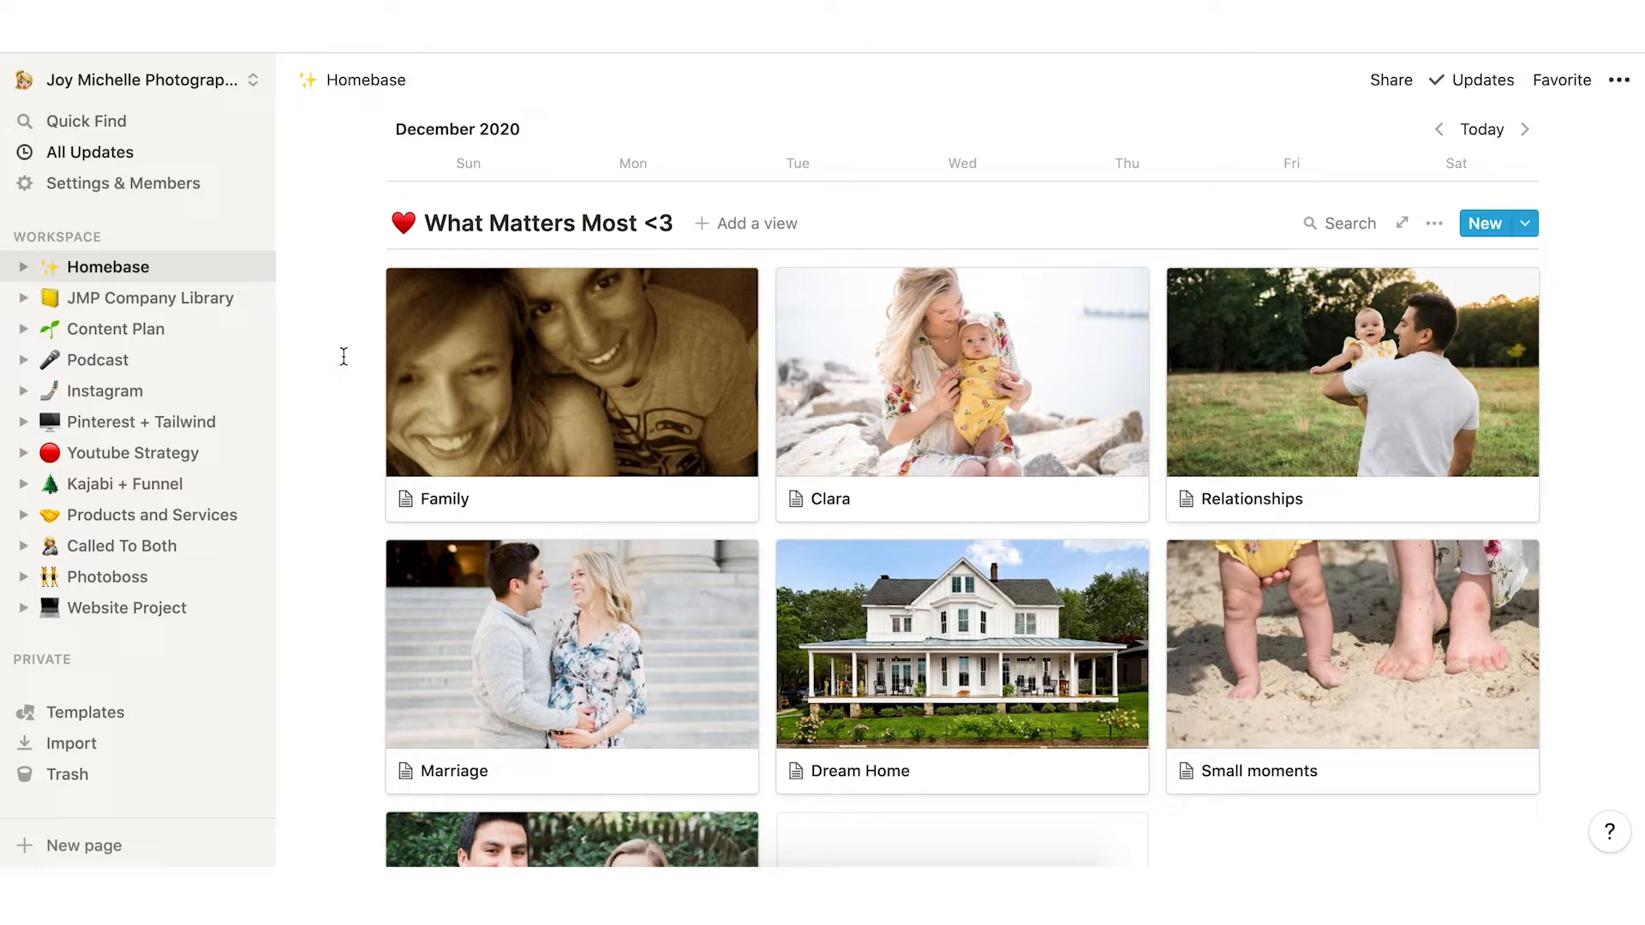
scroll(344, 355, "down", 3)
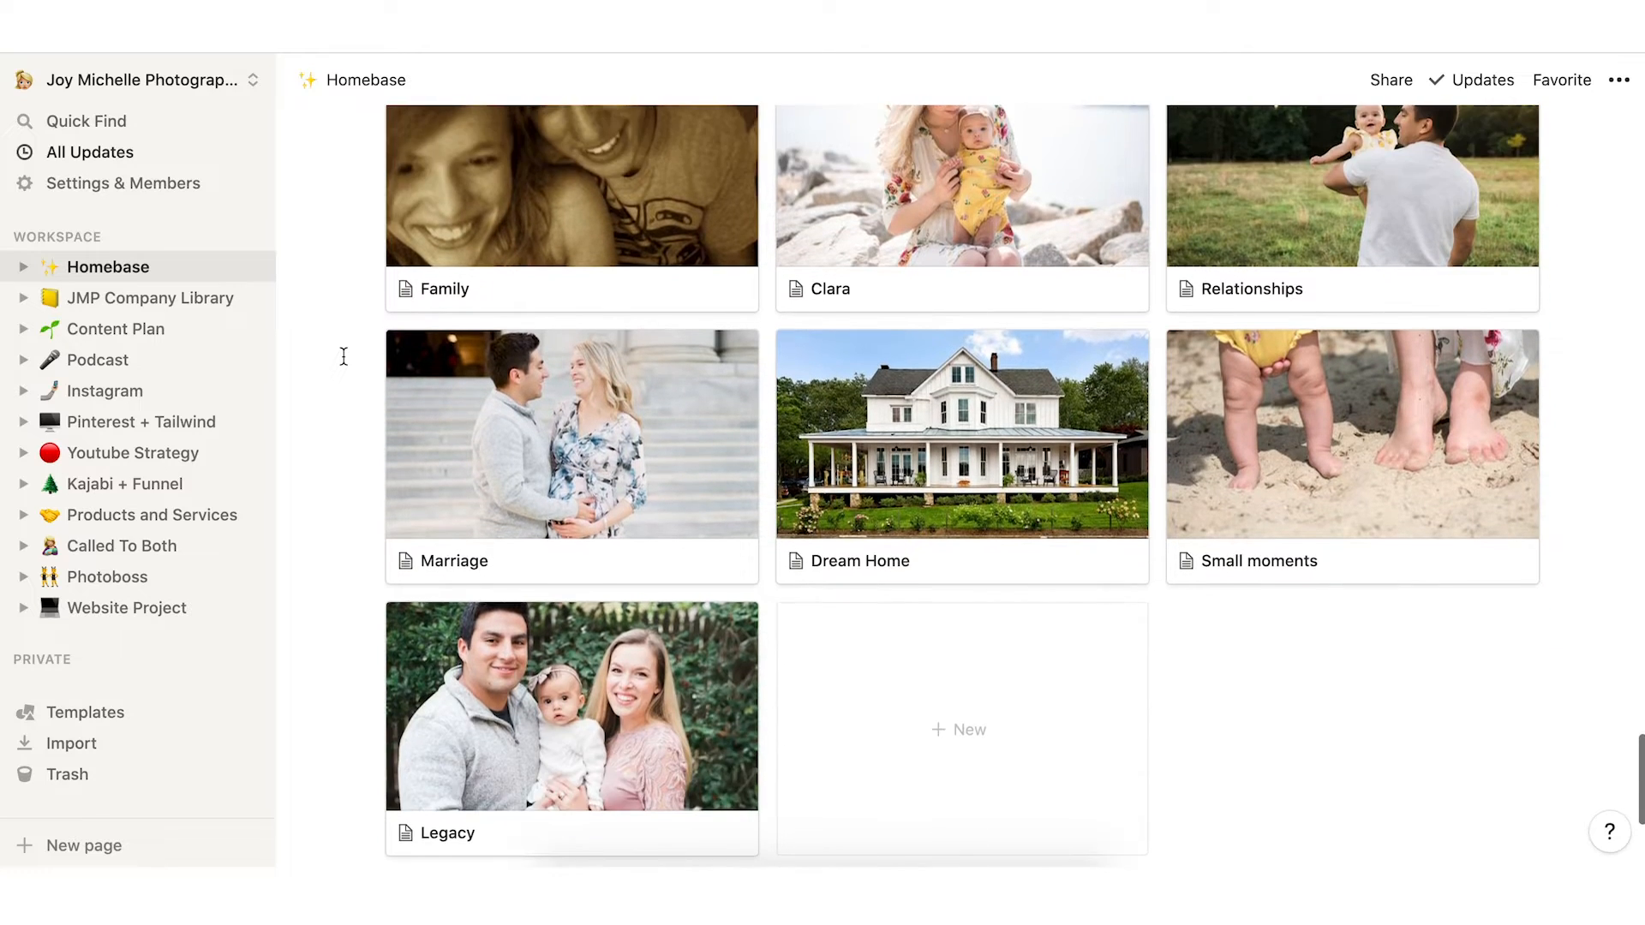
Review the Homebase page again from the What Matters Most gallery back to the page title.
scroll(344, 356, "up", 3)
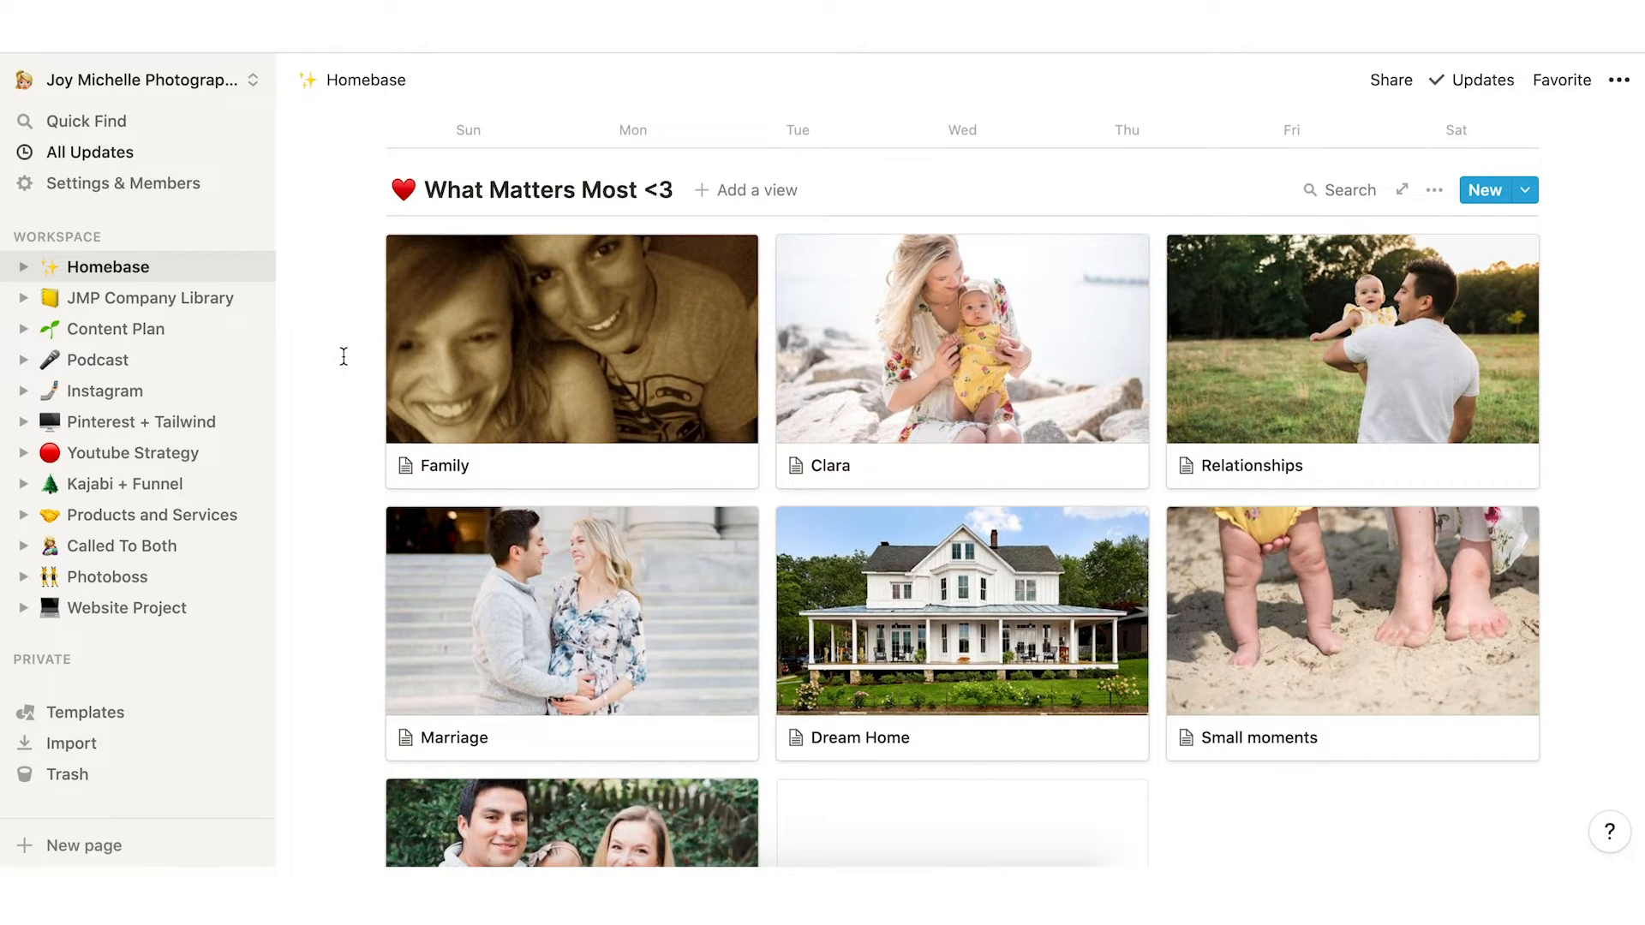
scroll(344, 356, "up", 3)
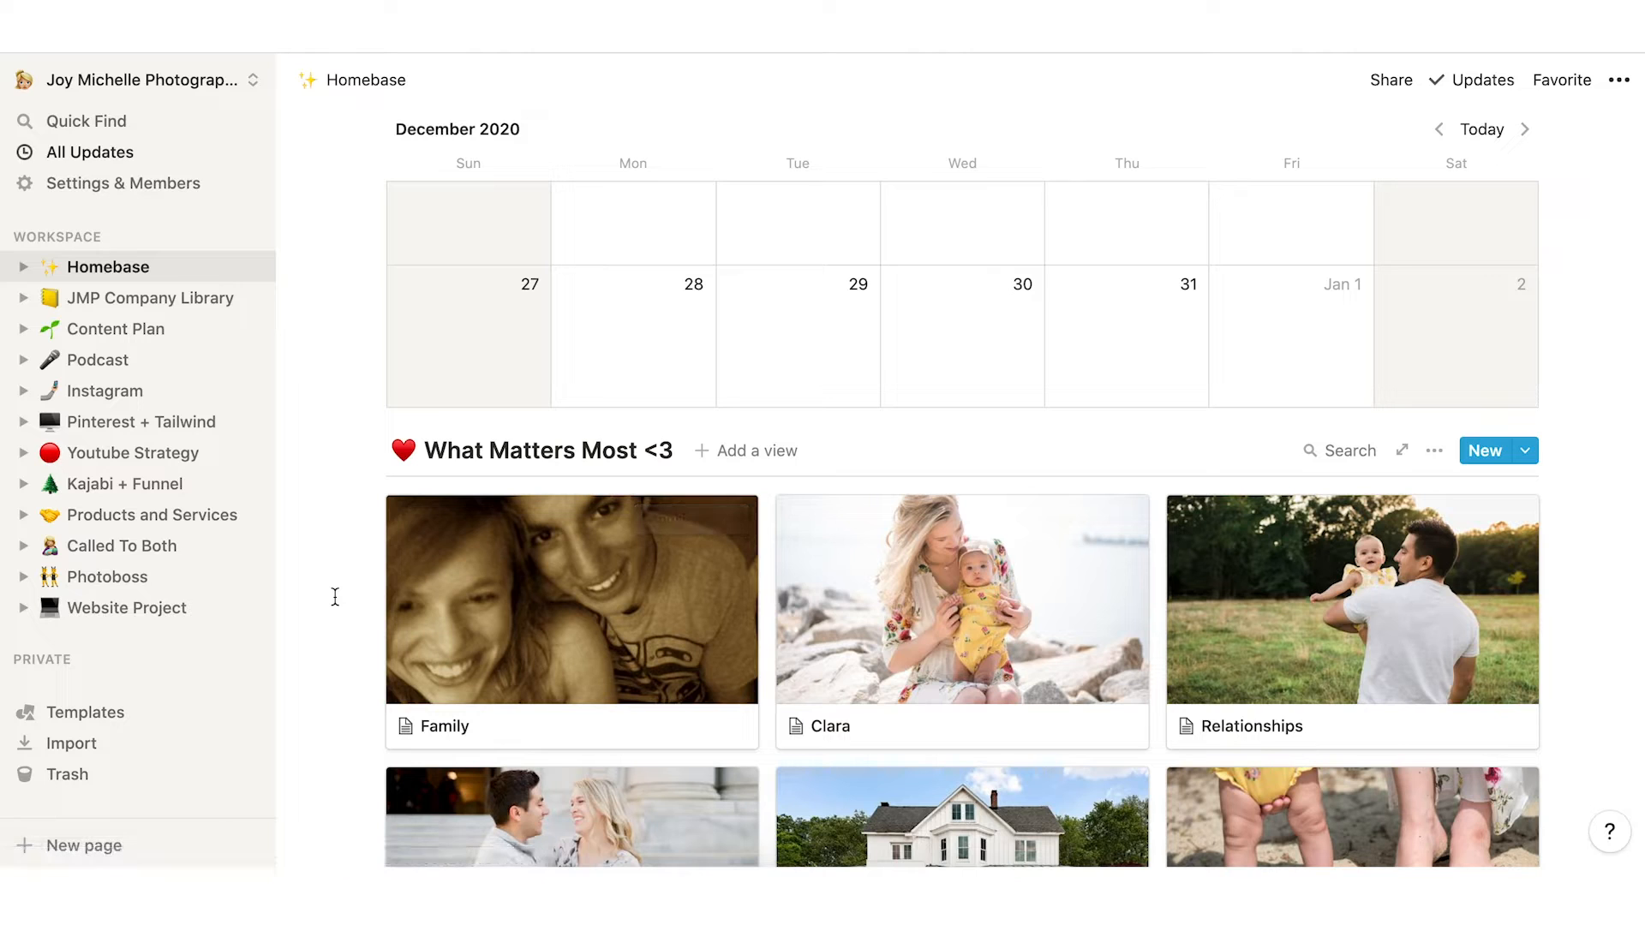
scroll(335, 597, "up", 15)
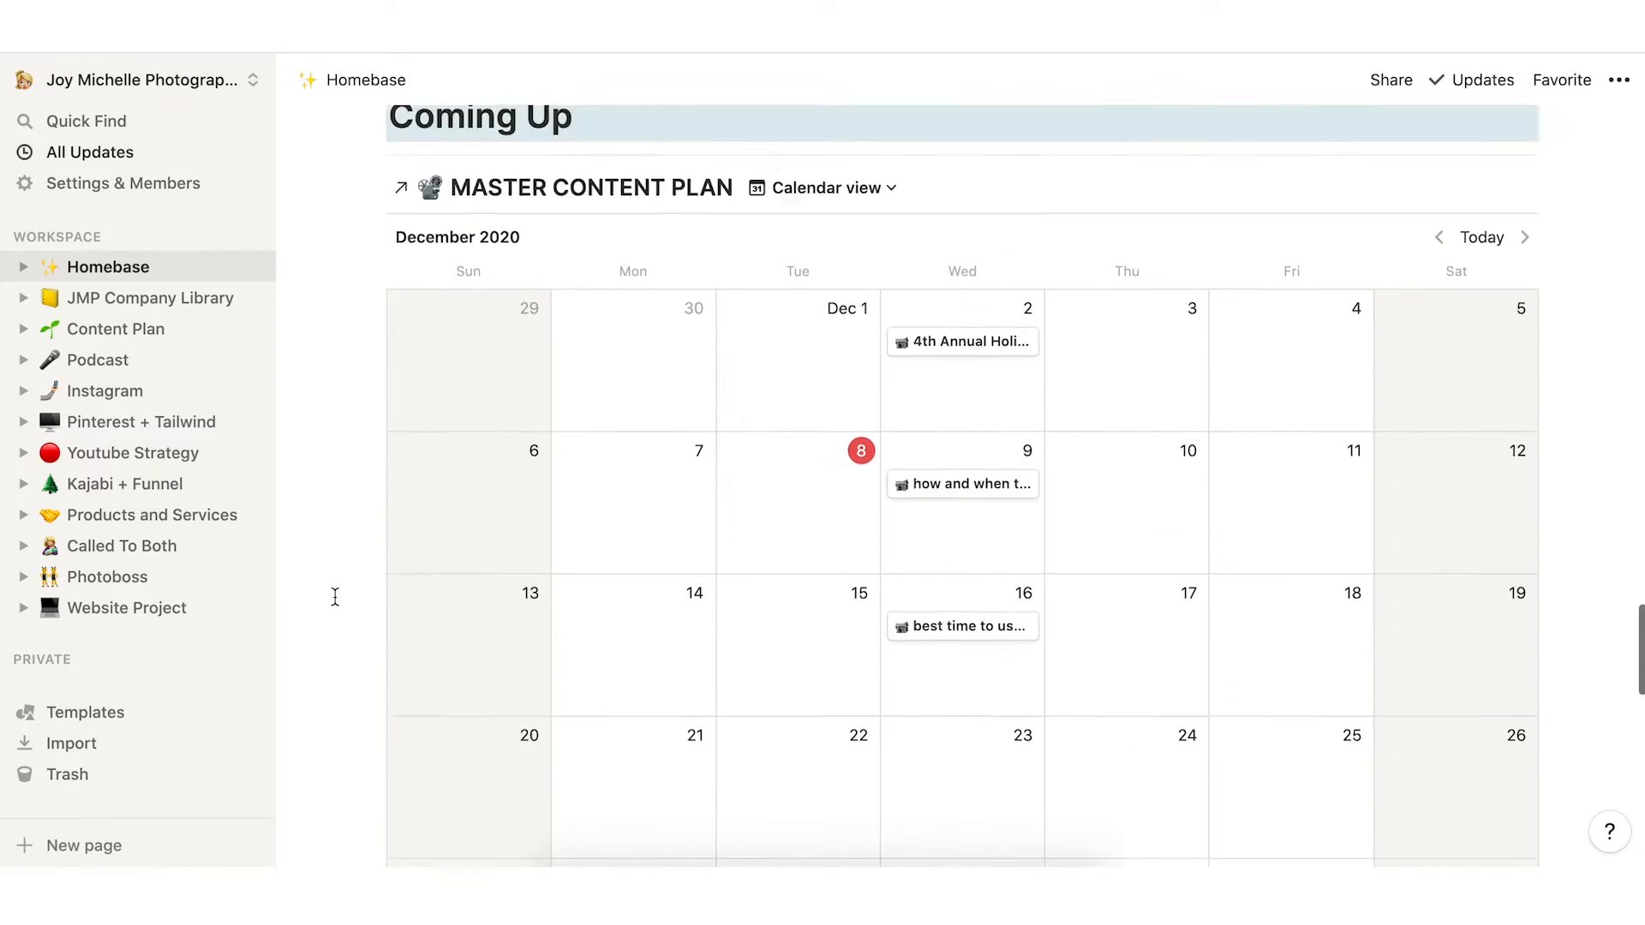
scroll(335, 597, "up", 10)
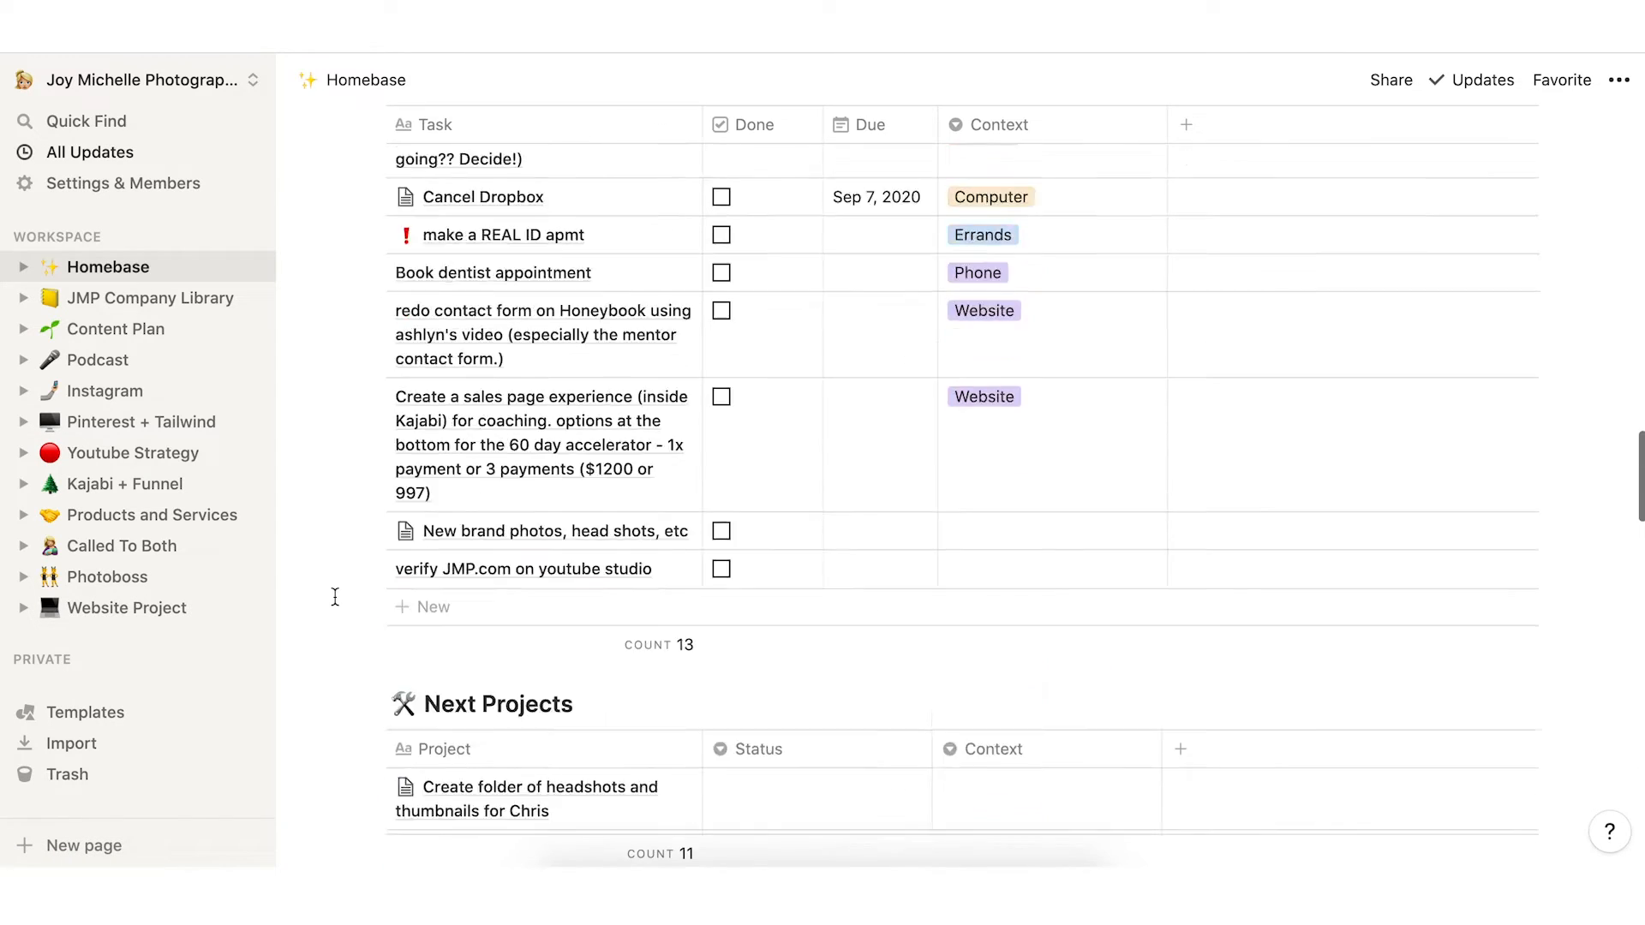
scroll(335, 597, "up", 12)
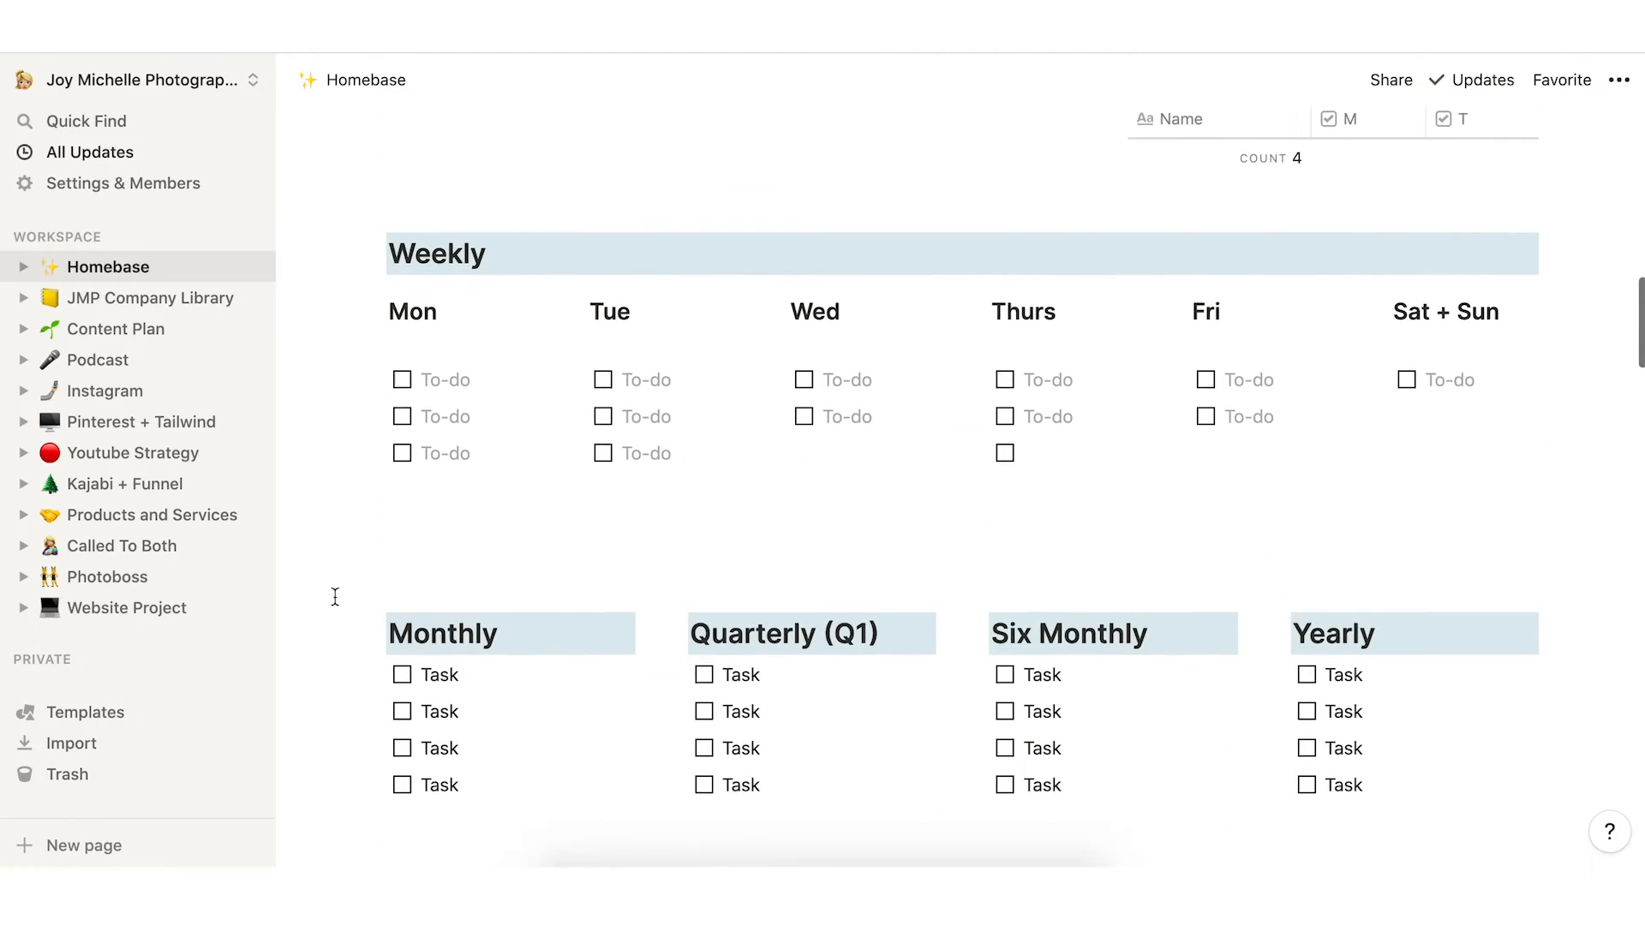
scroll(335, 598, "up", 12)
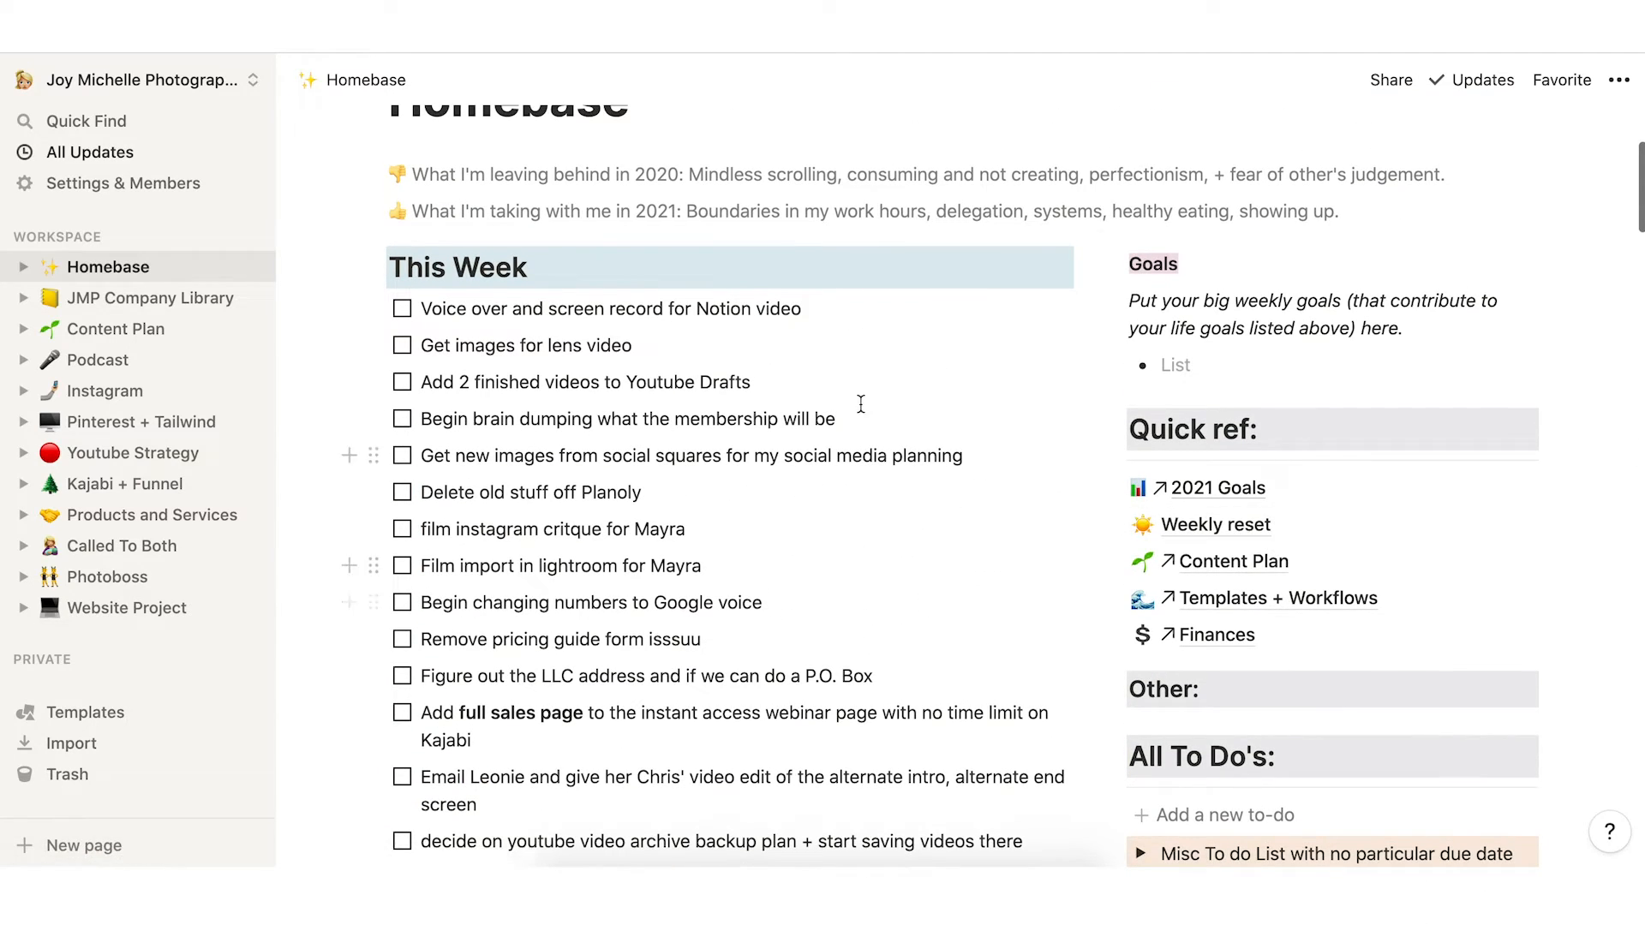
scroll(861, 405, "up", 2)
scroll(861, 404, "up", 2)
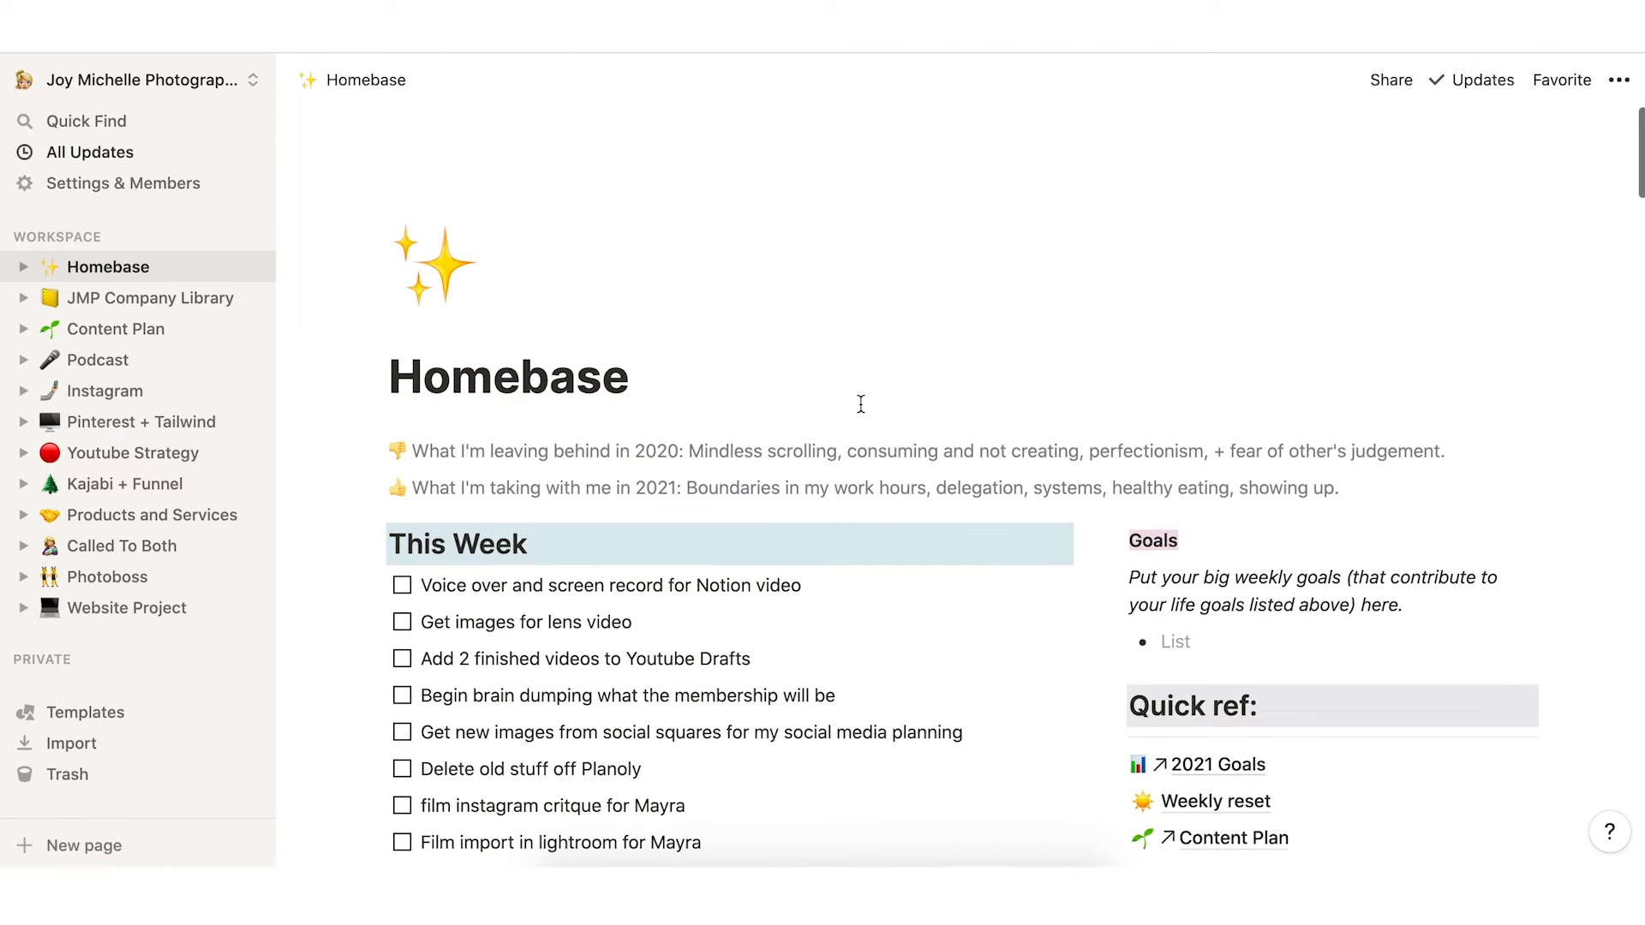
Create a new page in the workspace section and title it "Youtube Video Example".
left_click(248, 242)
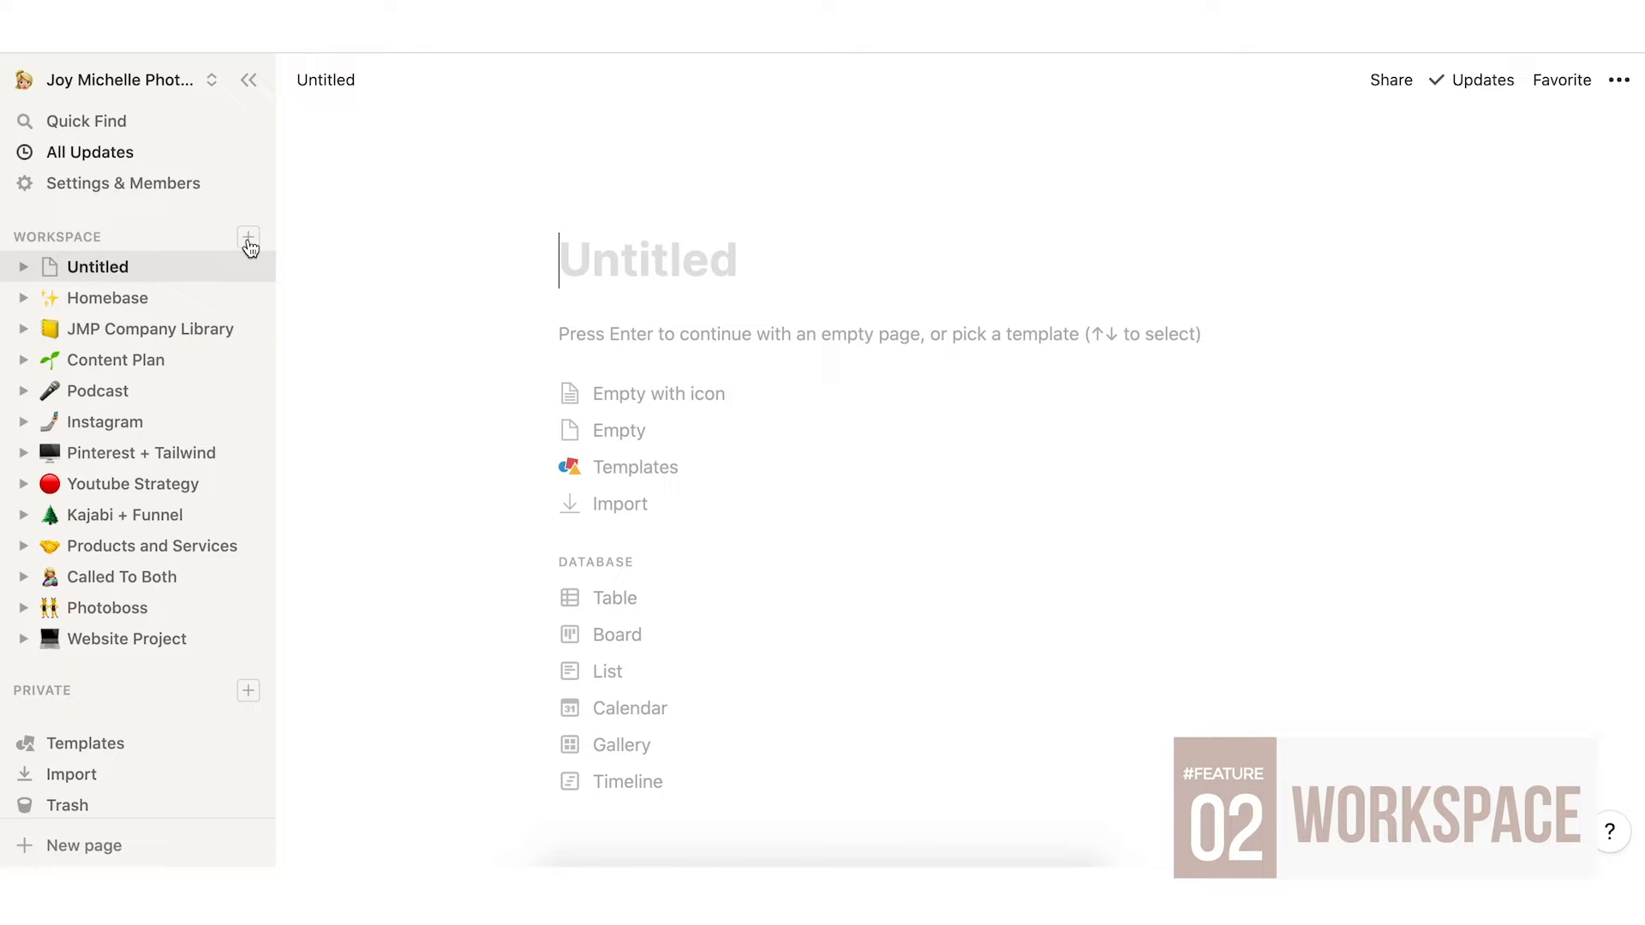
type("Youtube")
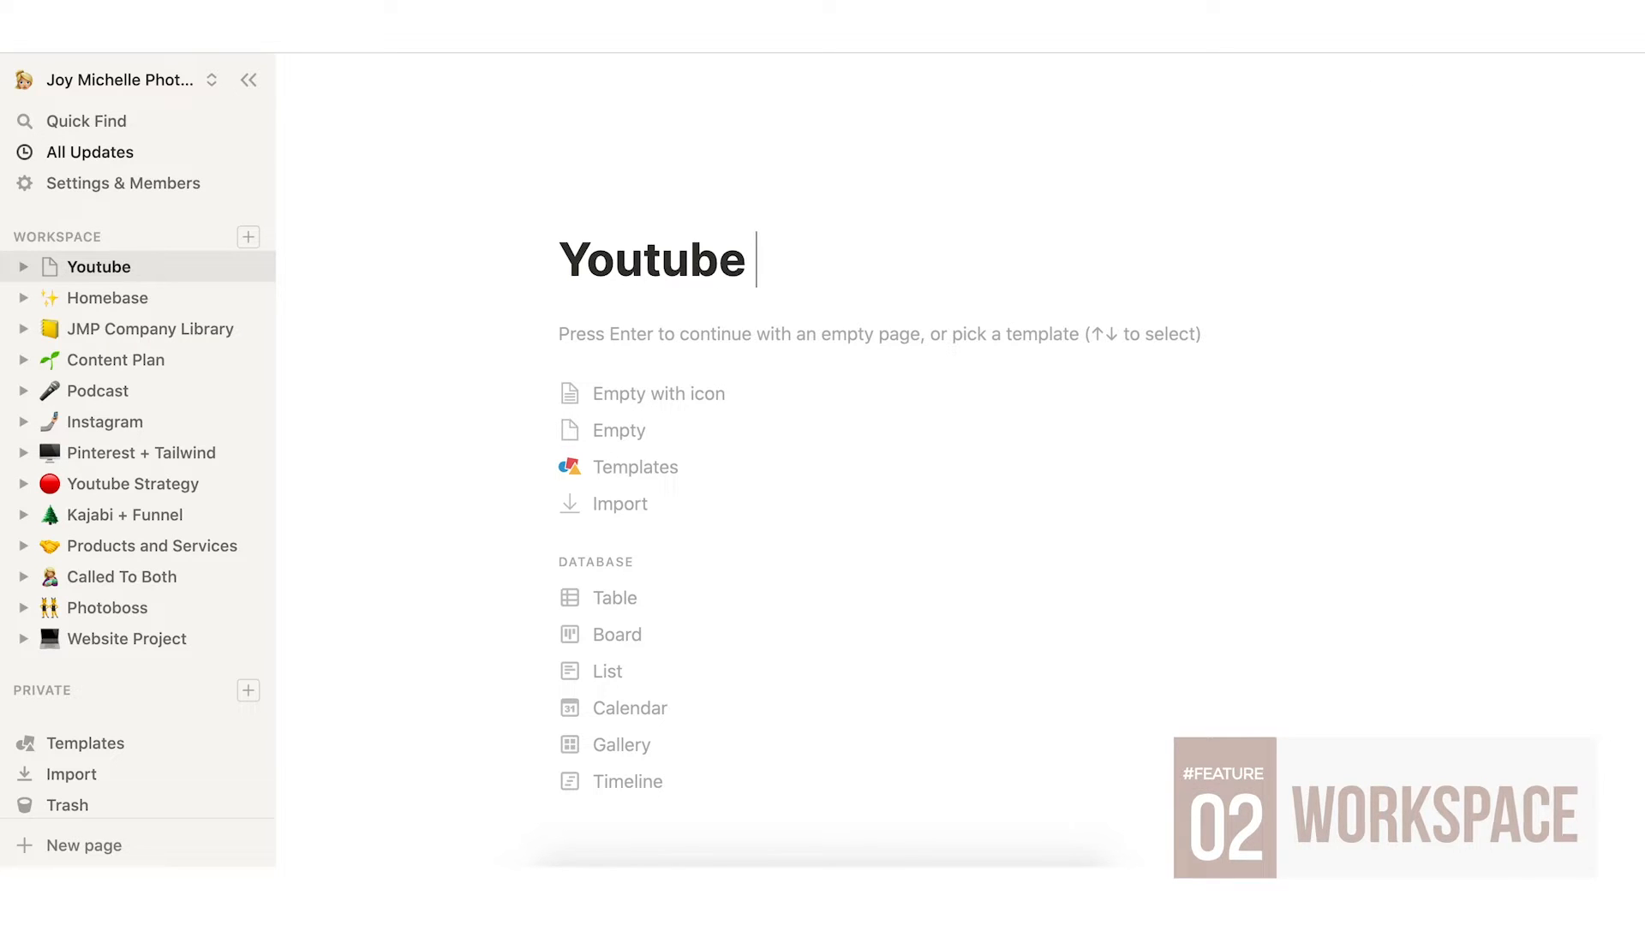
type(" Video Examp")
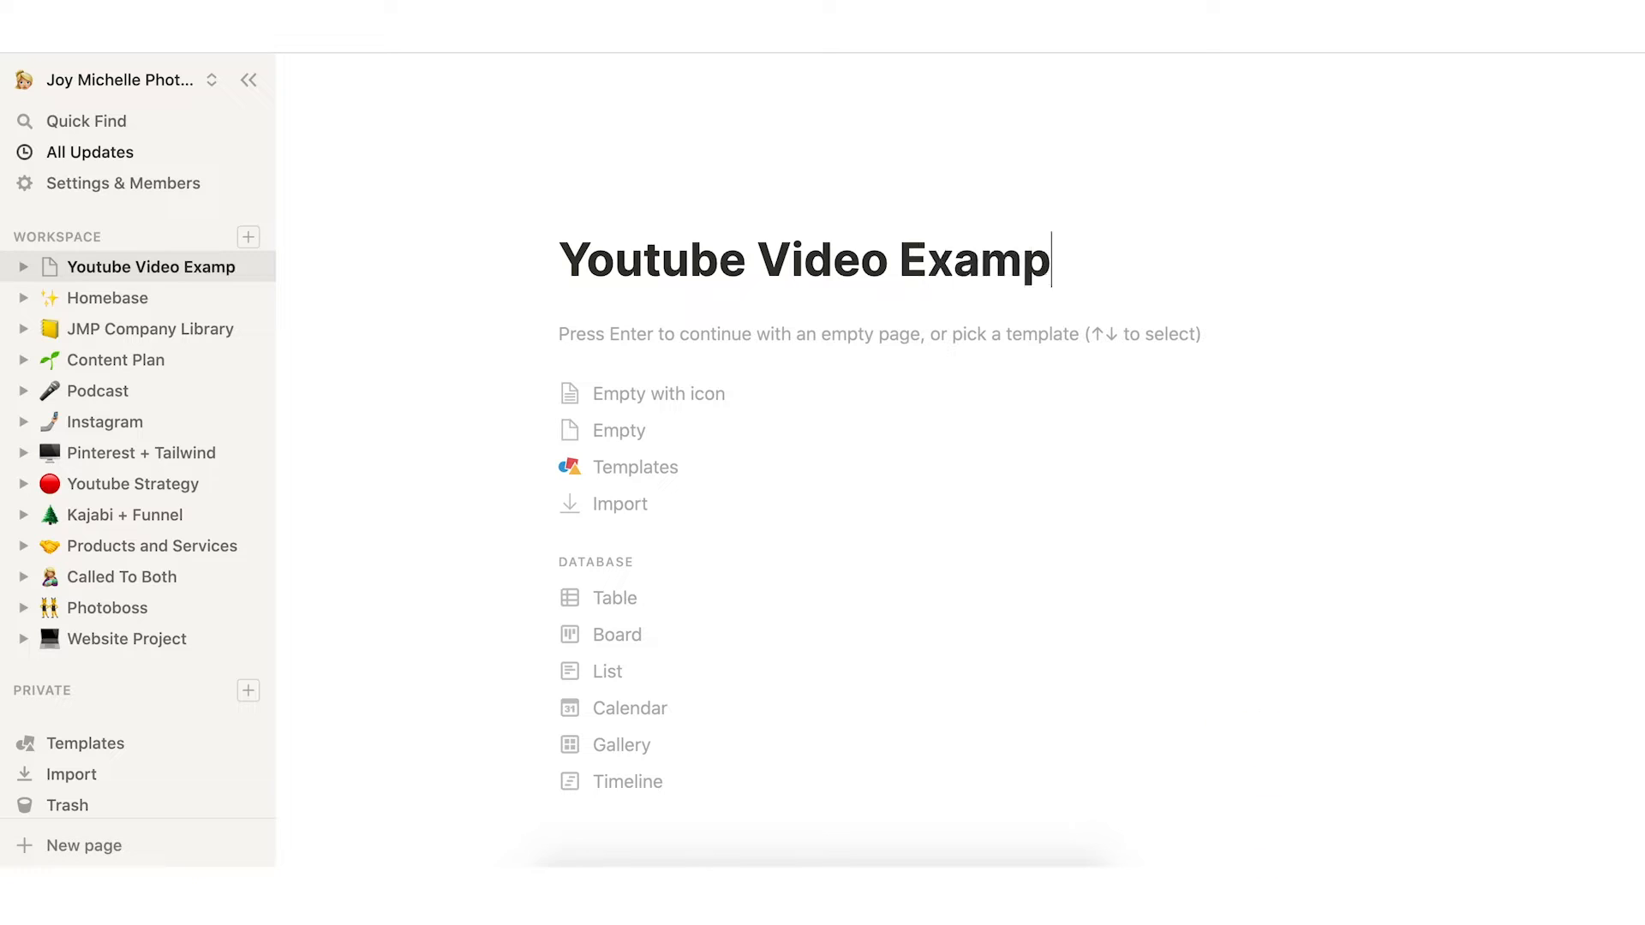
type("l e")
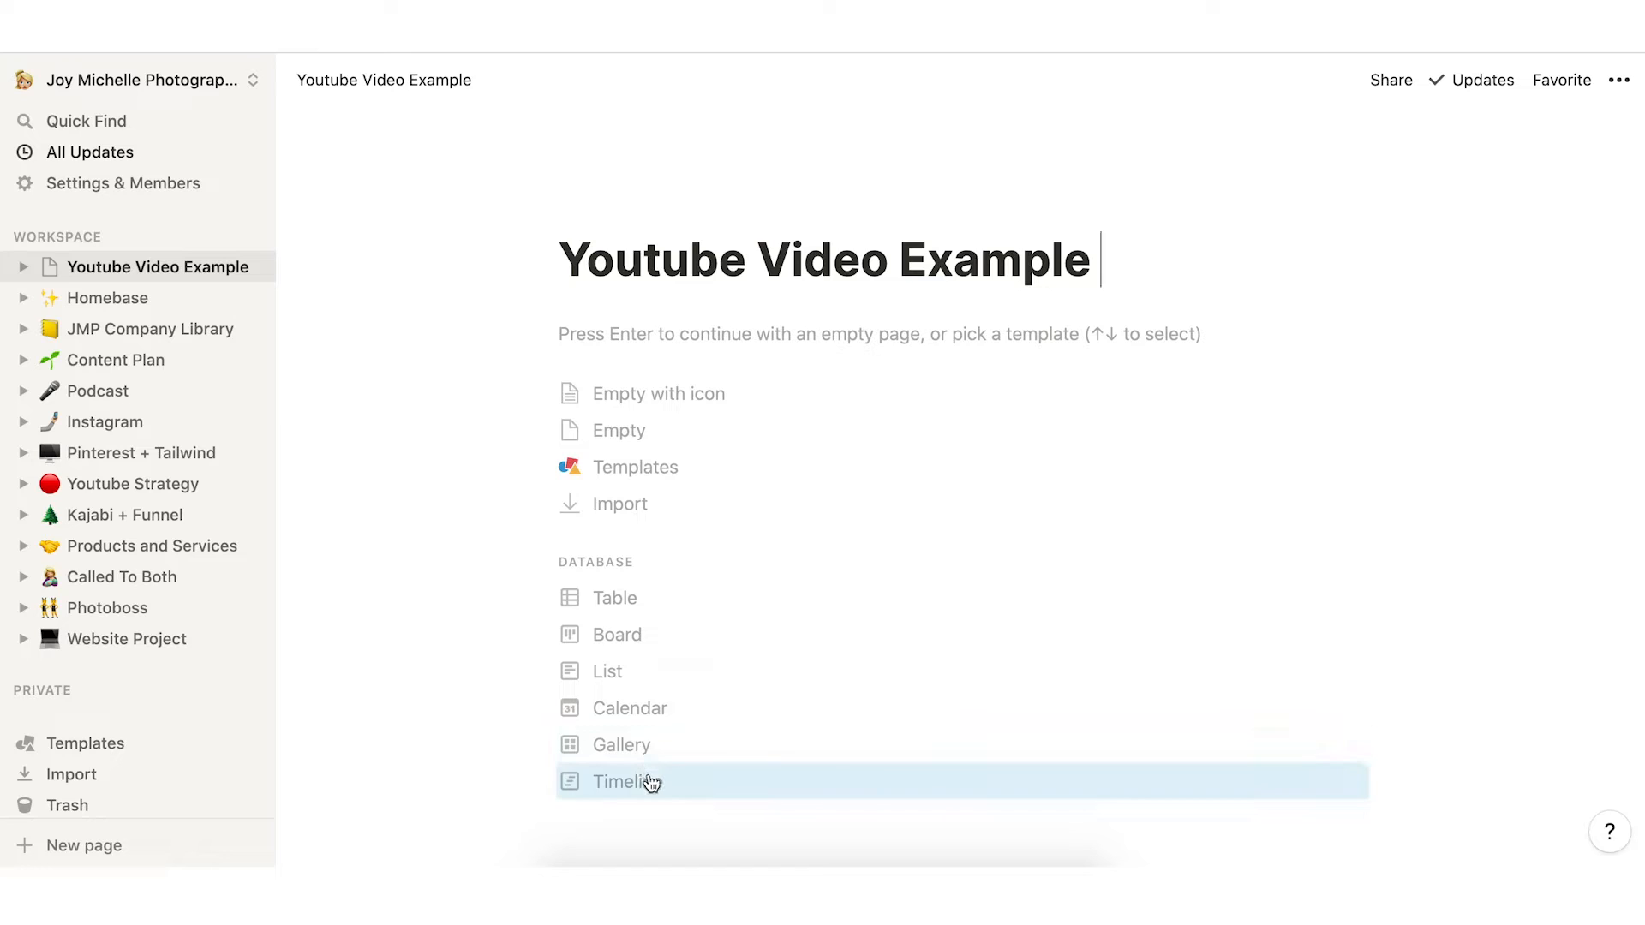
Make the new page an empty page with an icon, using the thought bubble emoji.
left_click(637, 413)
left_click(599, 269)
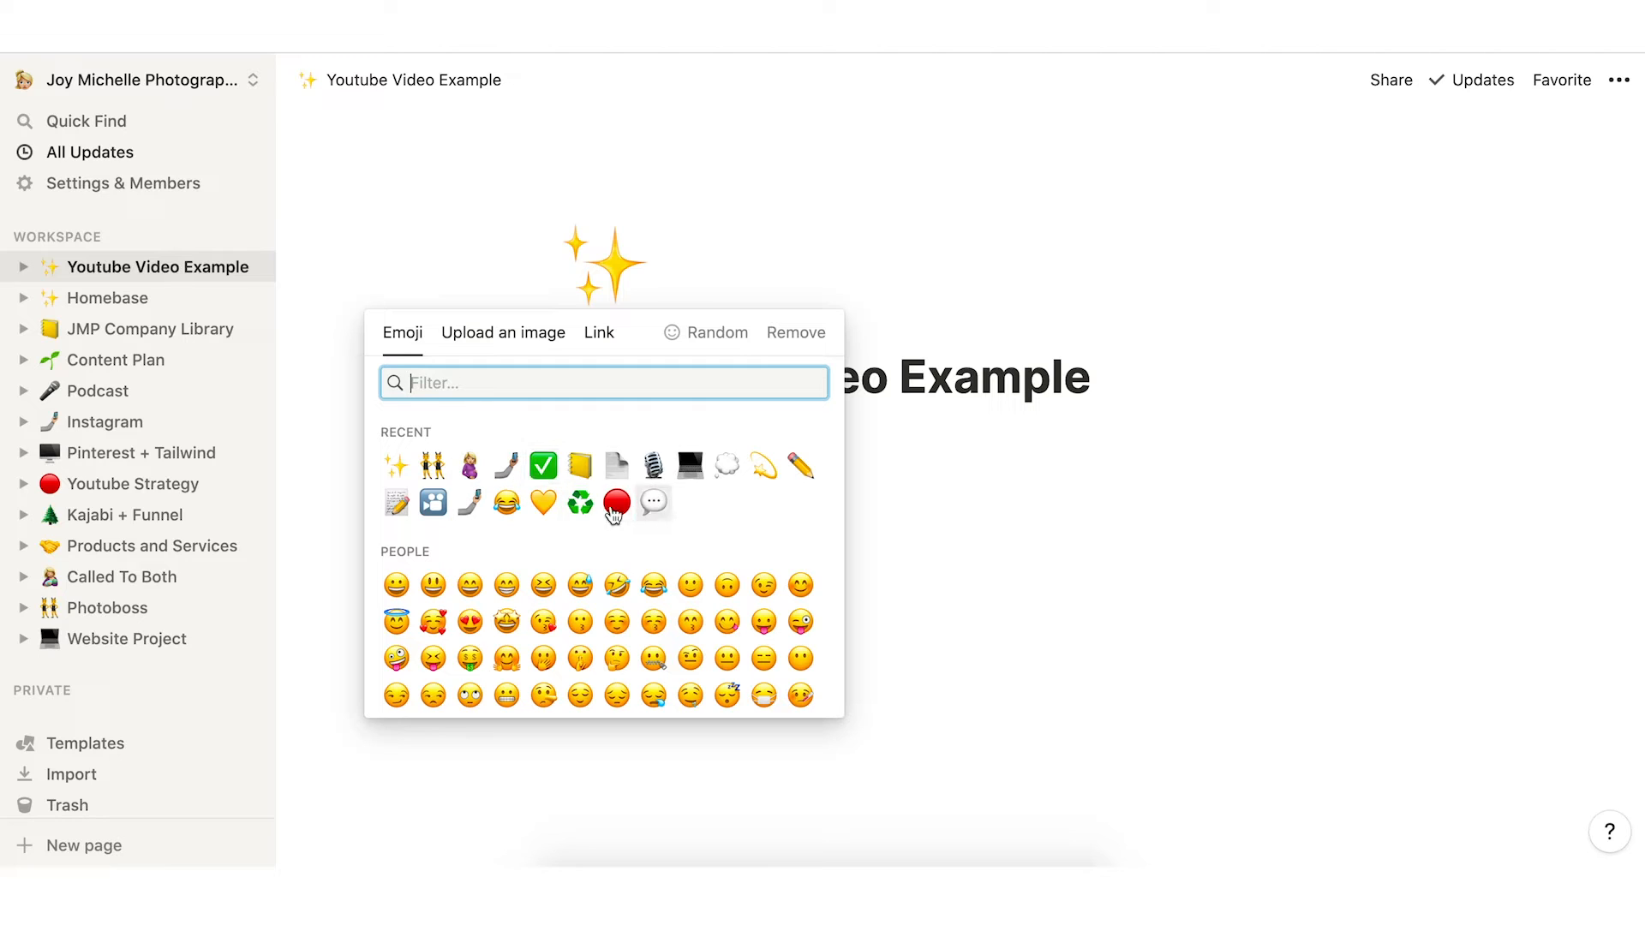
left_click(730, 469)
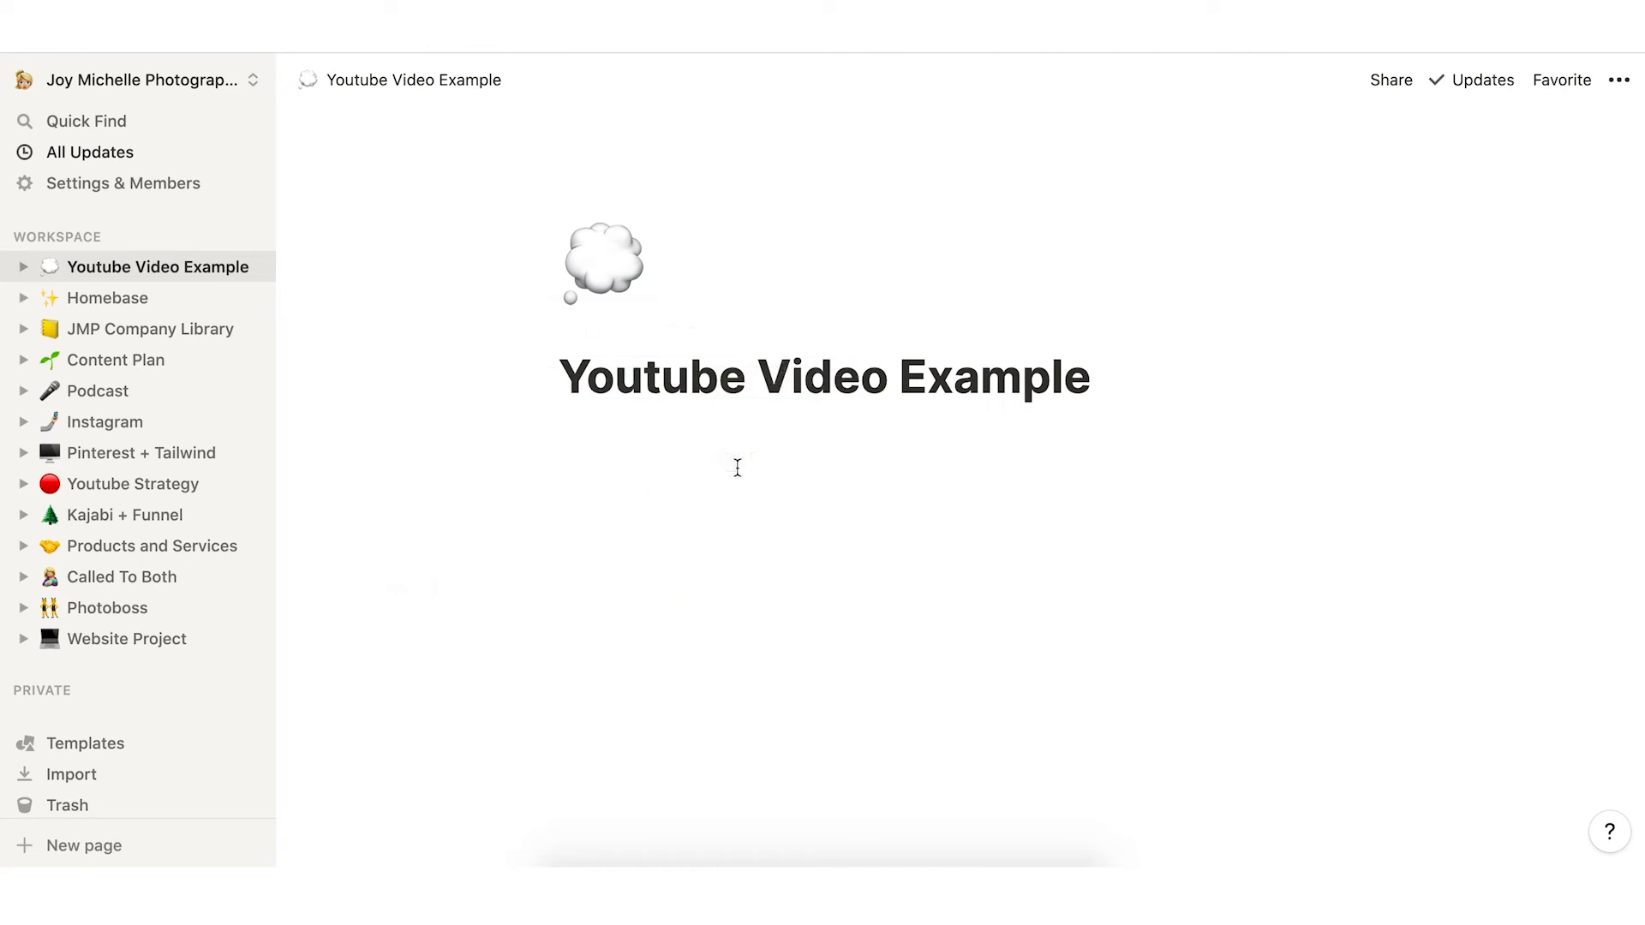
Add a cover to the page and change it to the blue-and-peach gradient from the gallery.
left_click(615, 331)
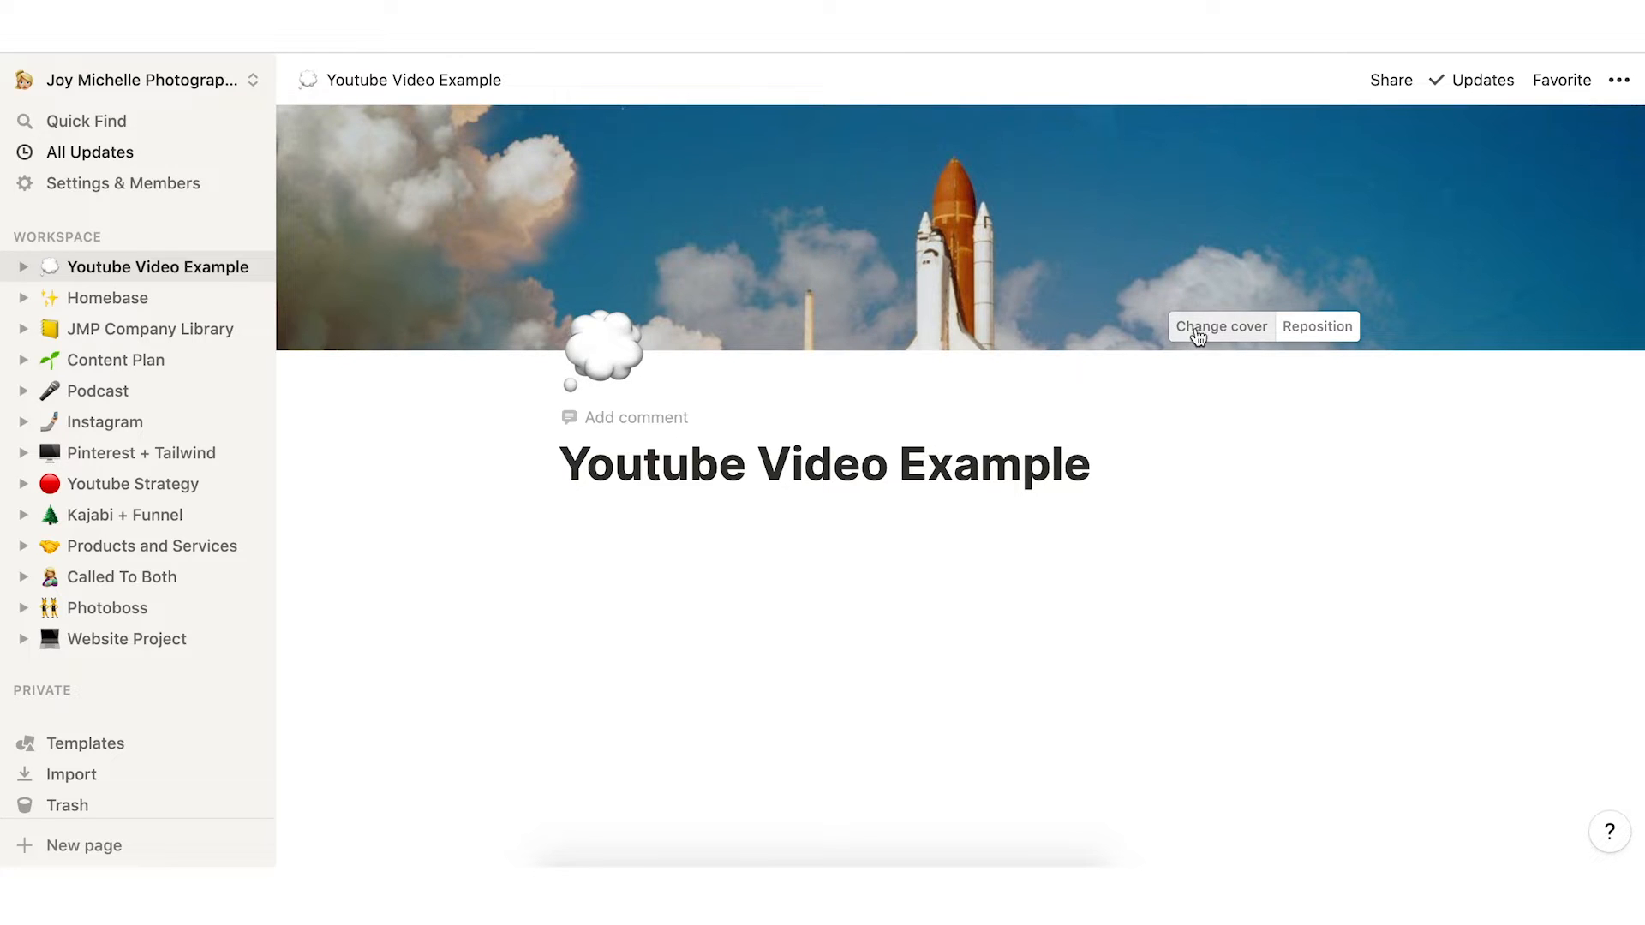
left_click(1218, 330)
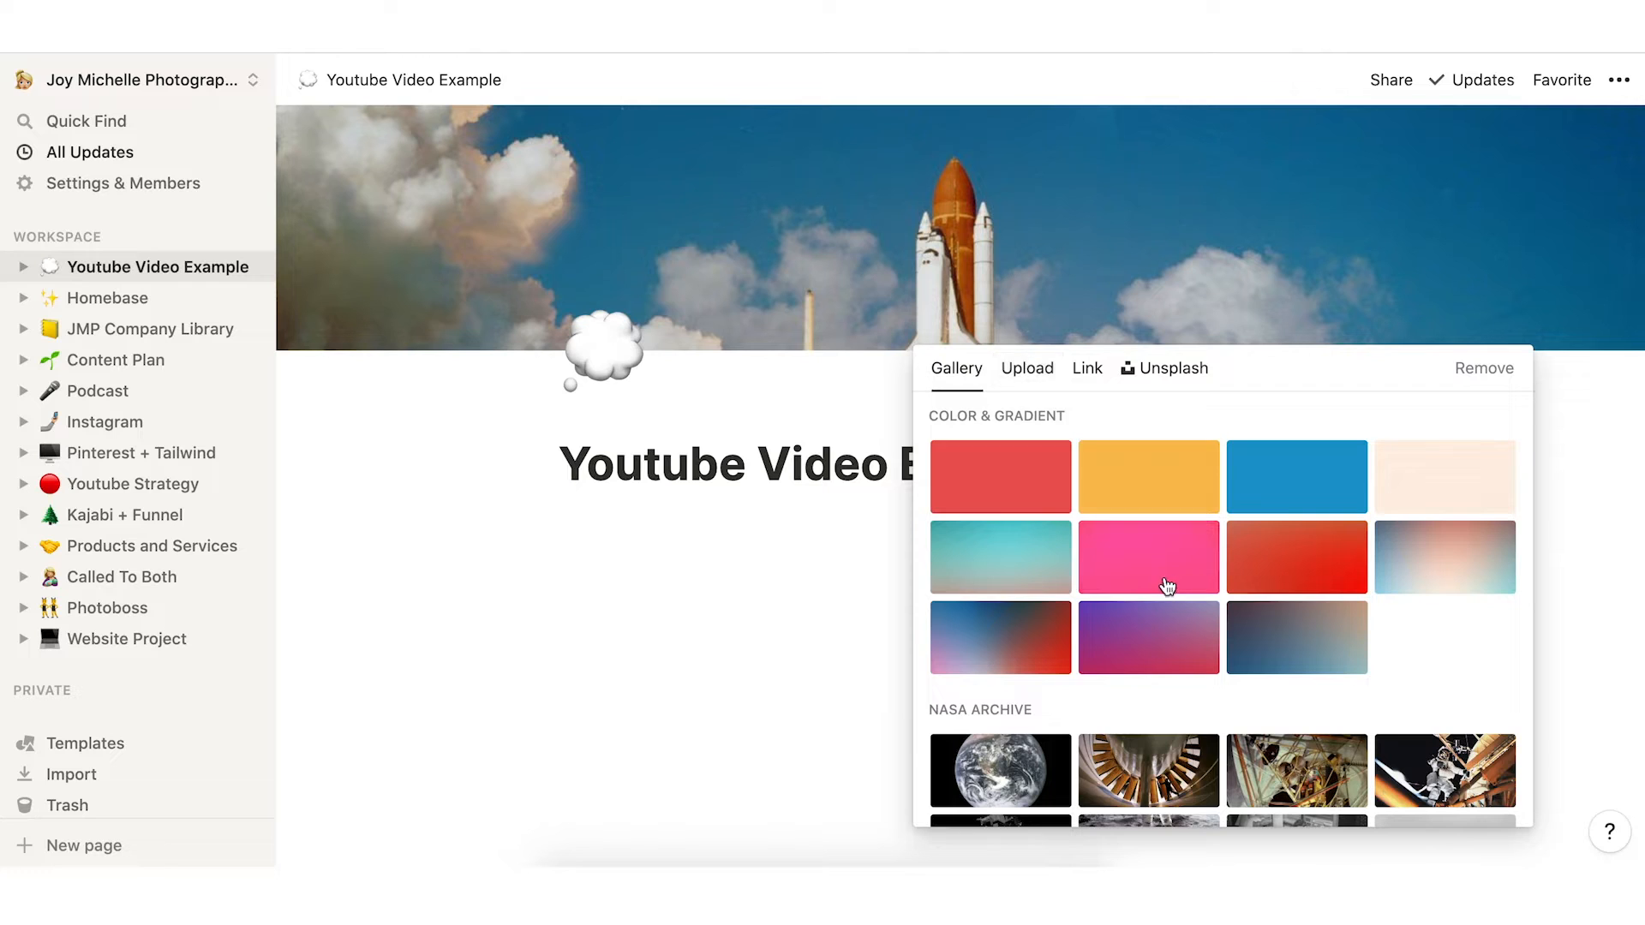
scroll(1168, 588, "down", 3)
scroll(1168, 587, "up", 3)
left_click(1444, 577)
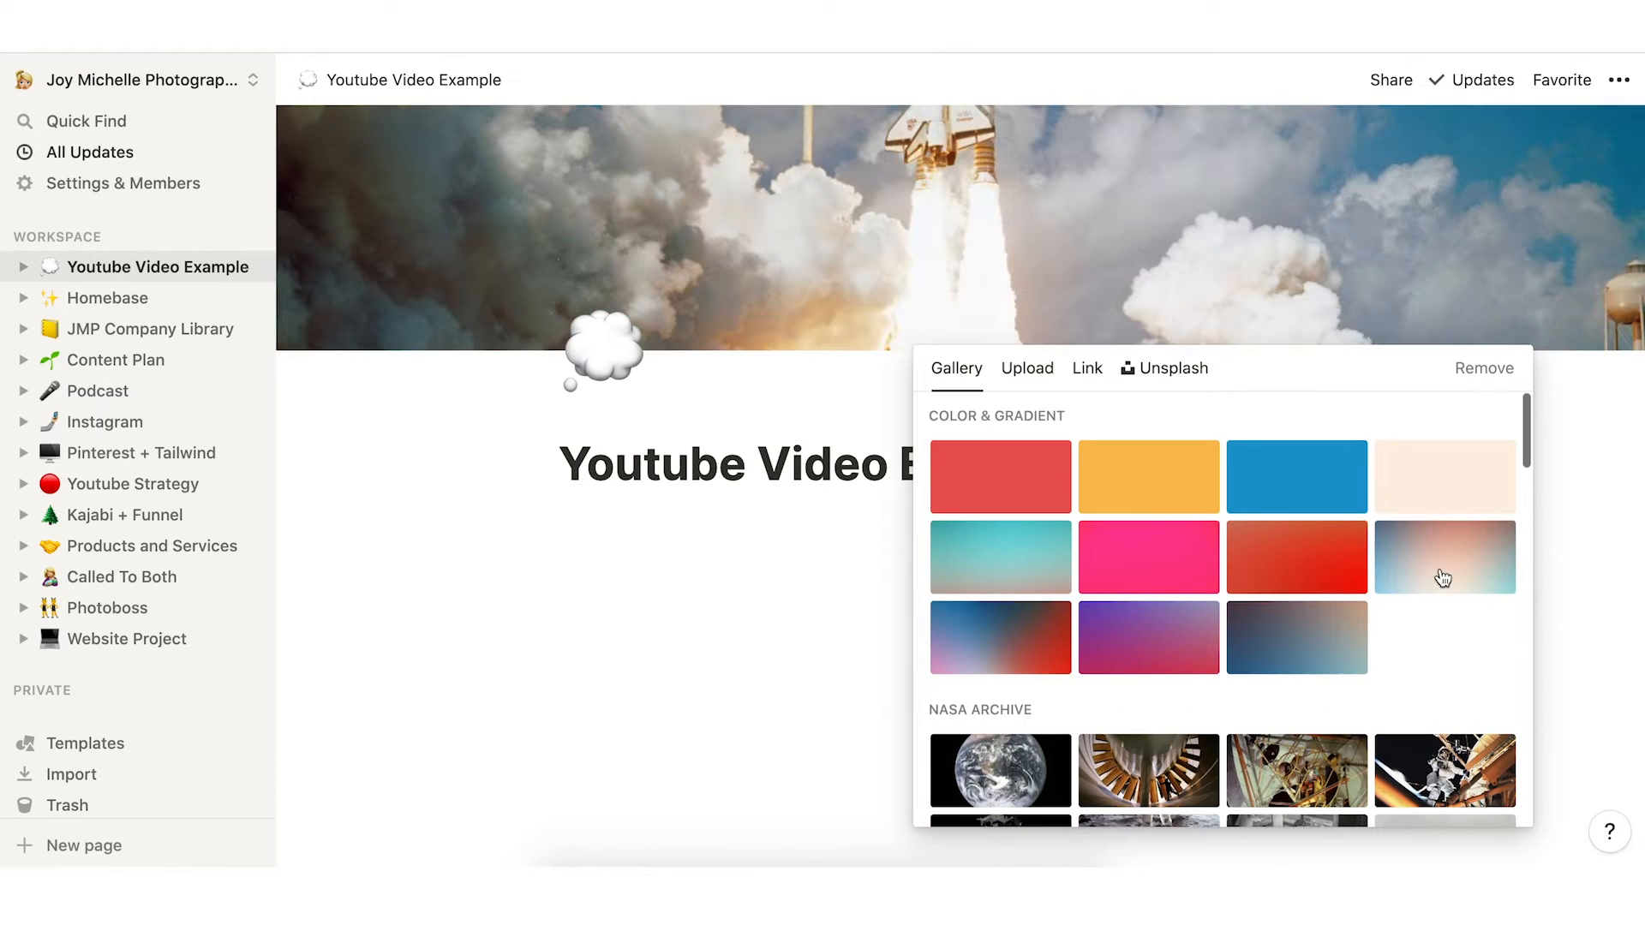
Search Unsplash for "youtube" and apply the close-up photo of the YouTube home menu as the cover.
left_click(1157, 382)
type("youtube")
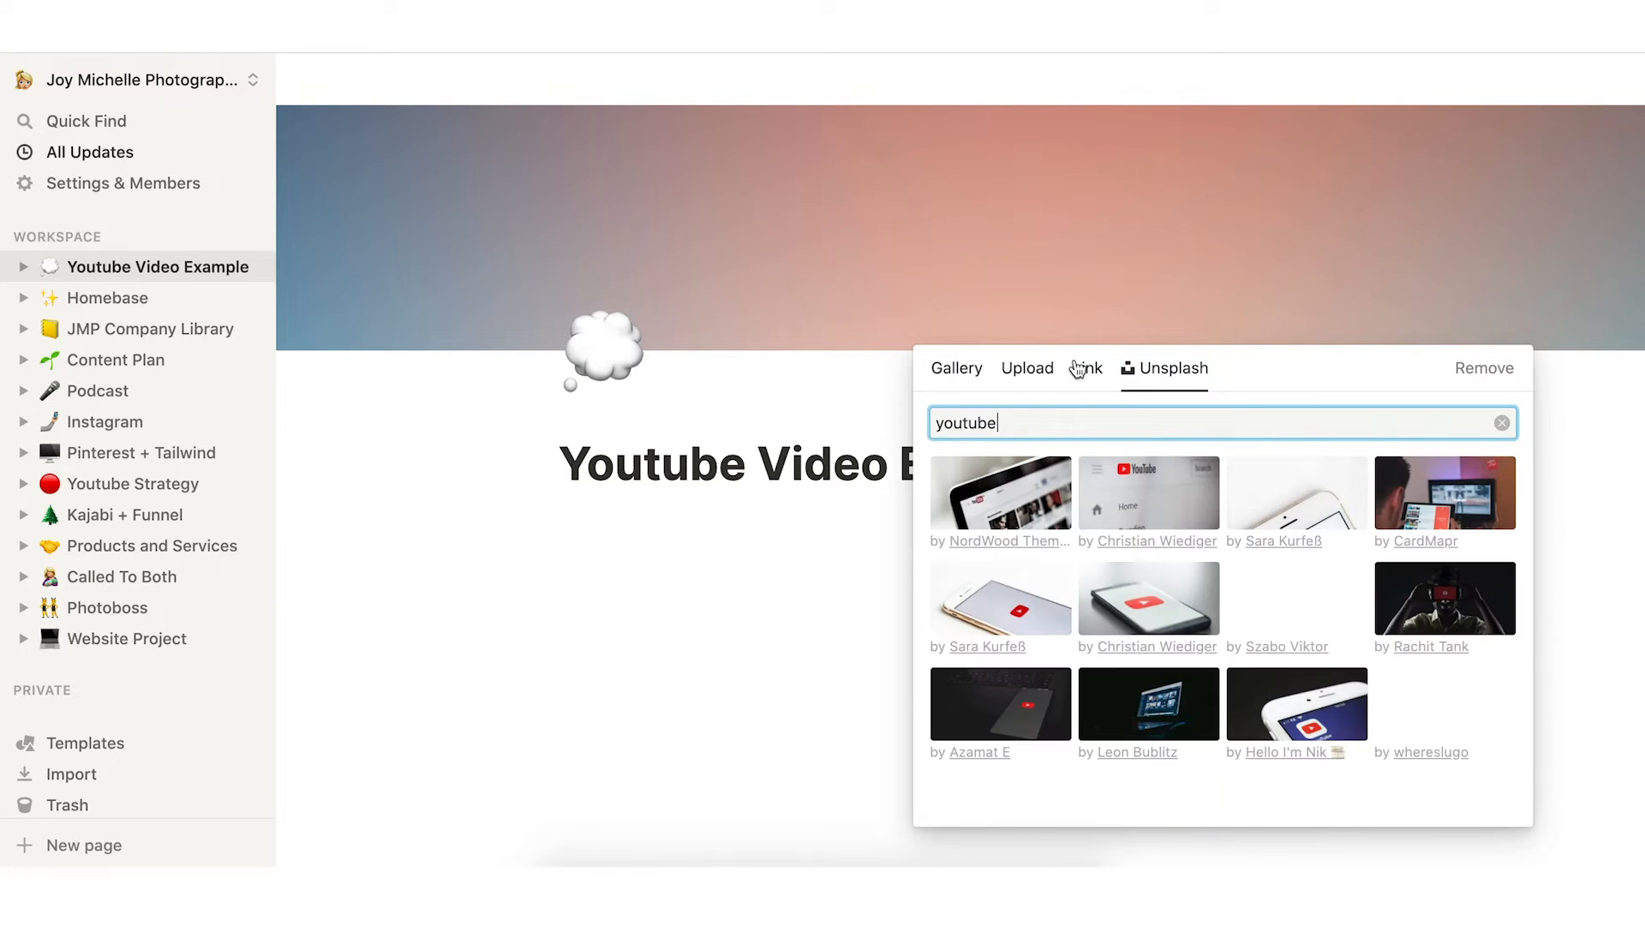
left_click(1161, 500)
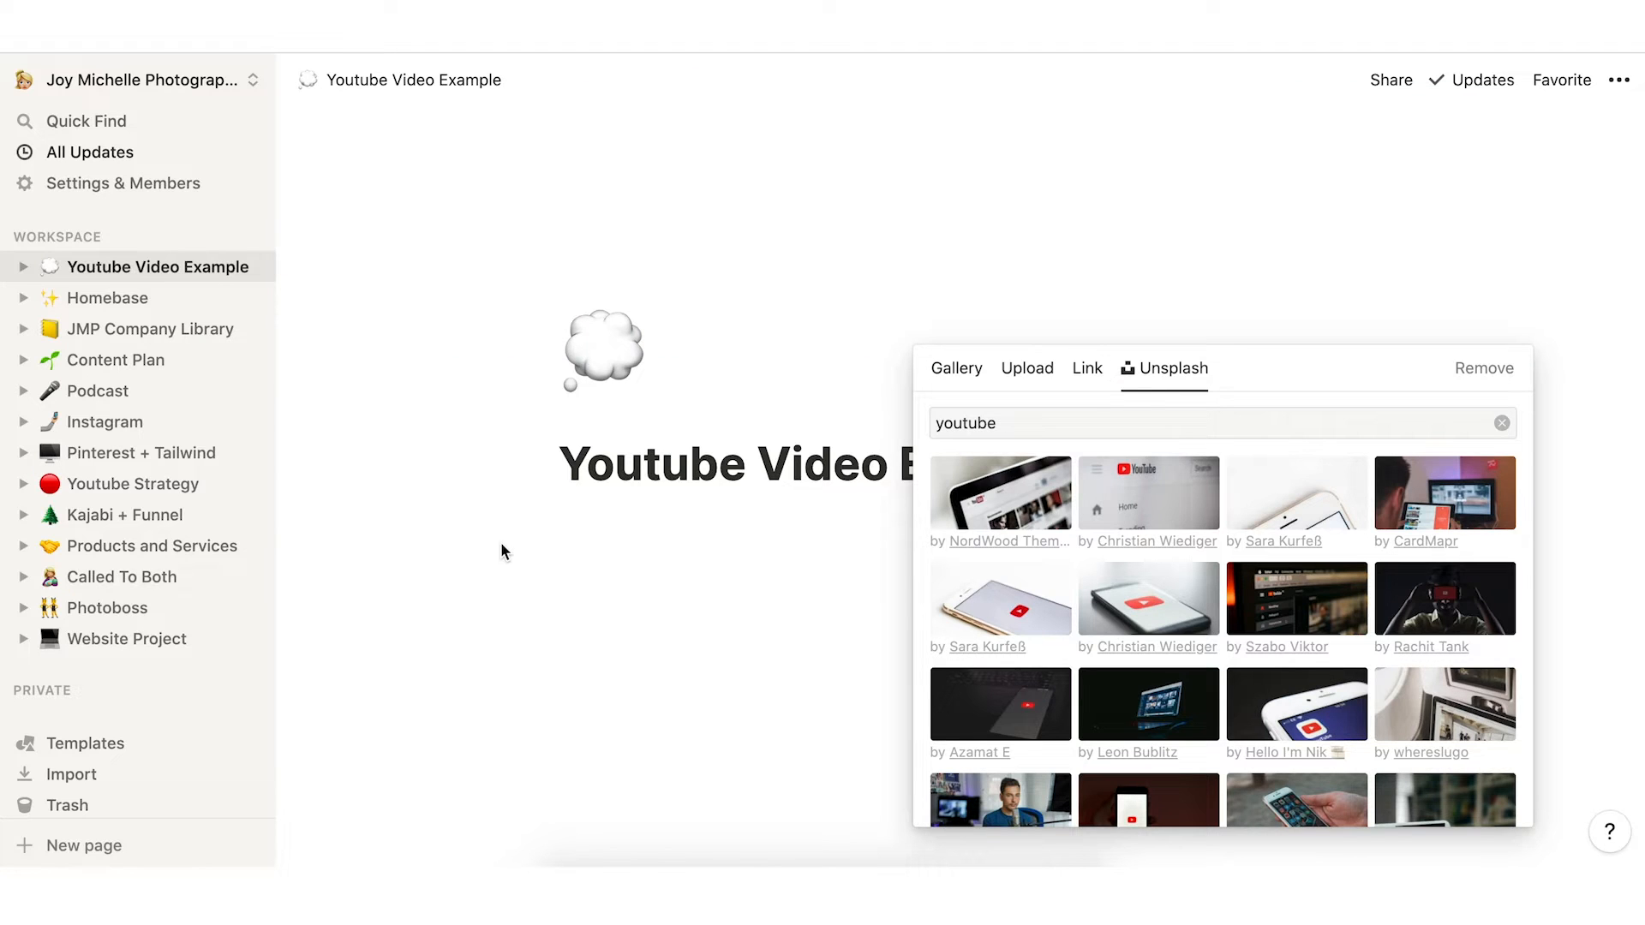
Replace the page cover with the white phone photo from the first row of the Unsplash results.
scroll(1307, 644, "down", 3)
scroll(1312, 647, "up", 3)
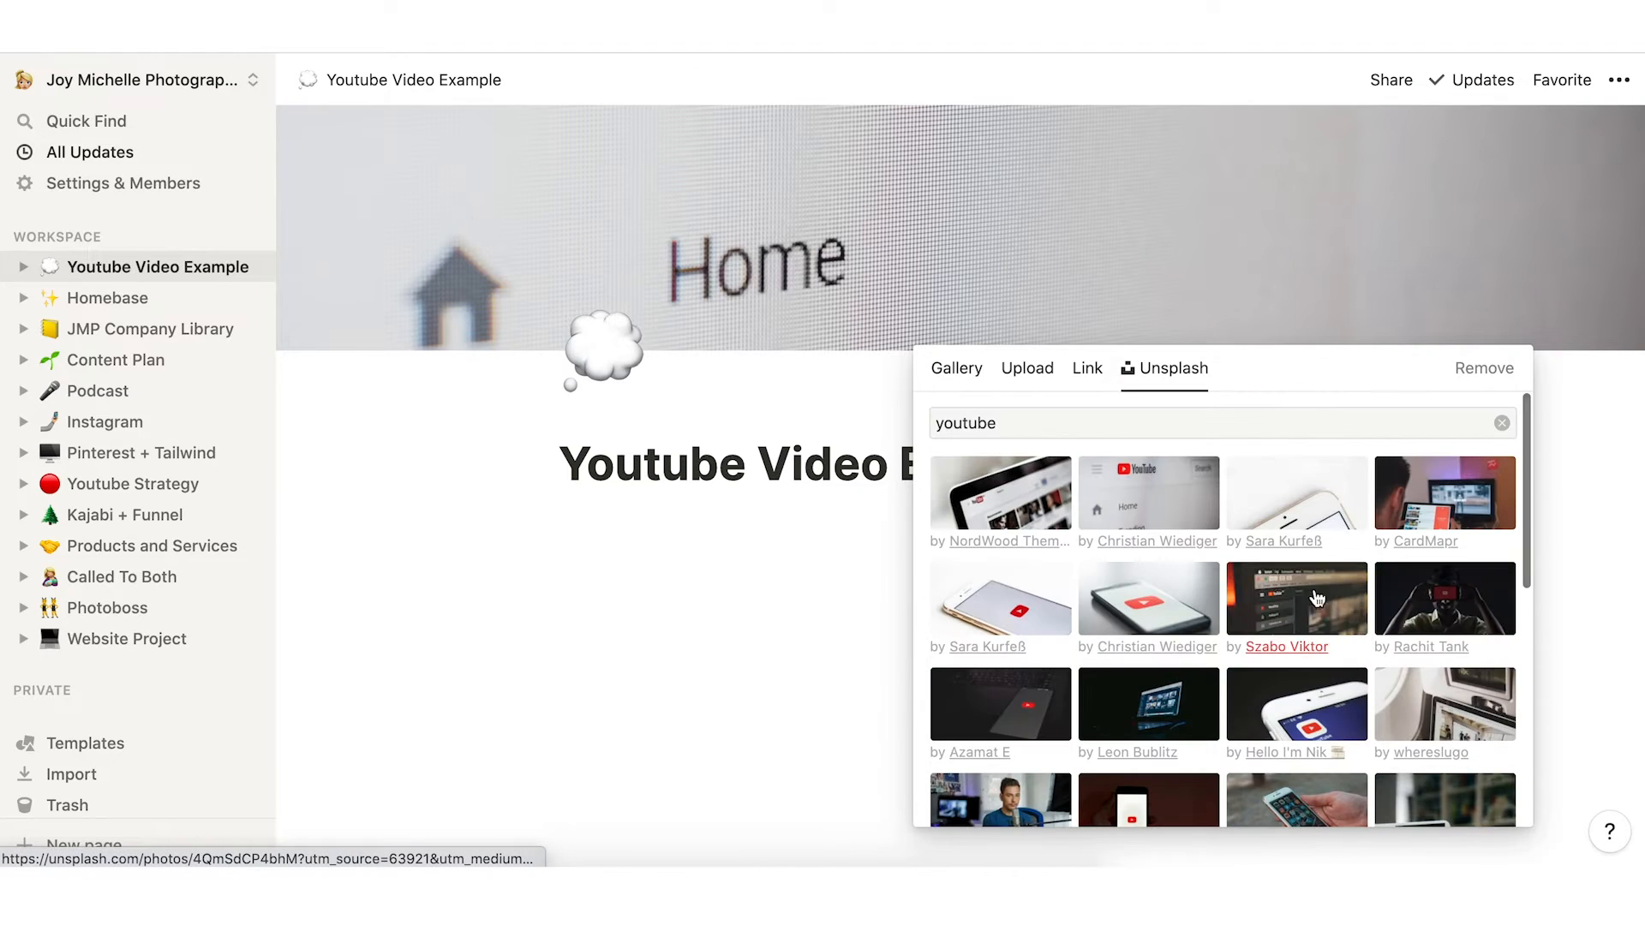
left_click(1345, 520)
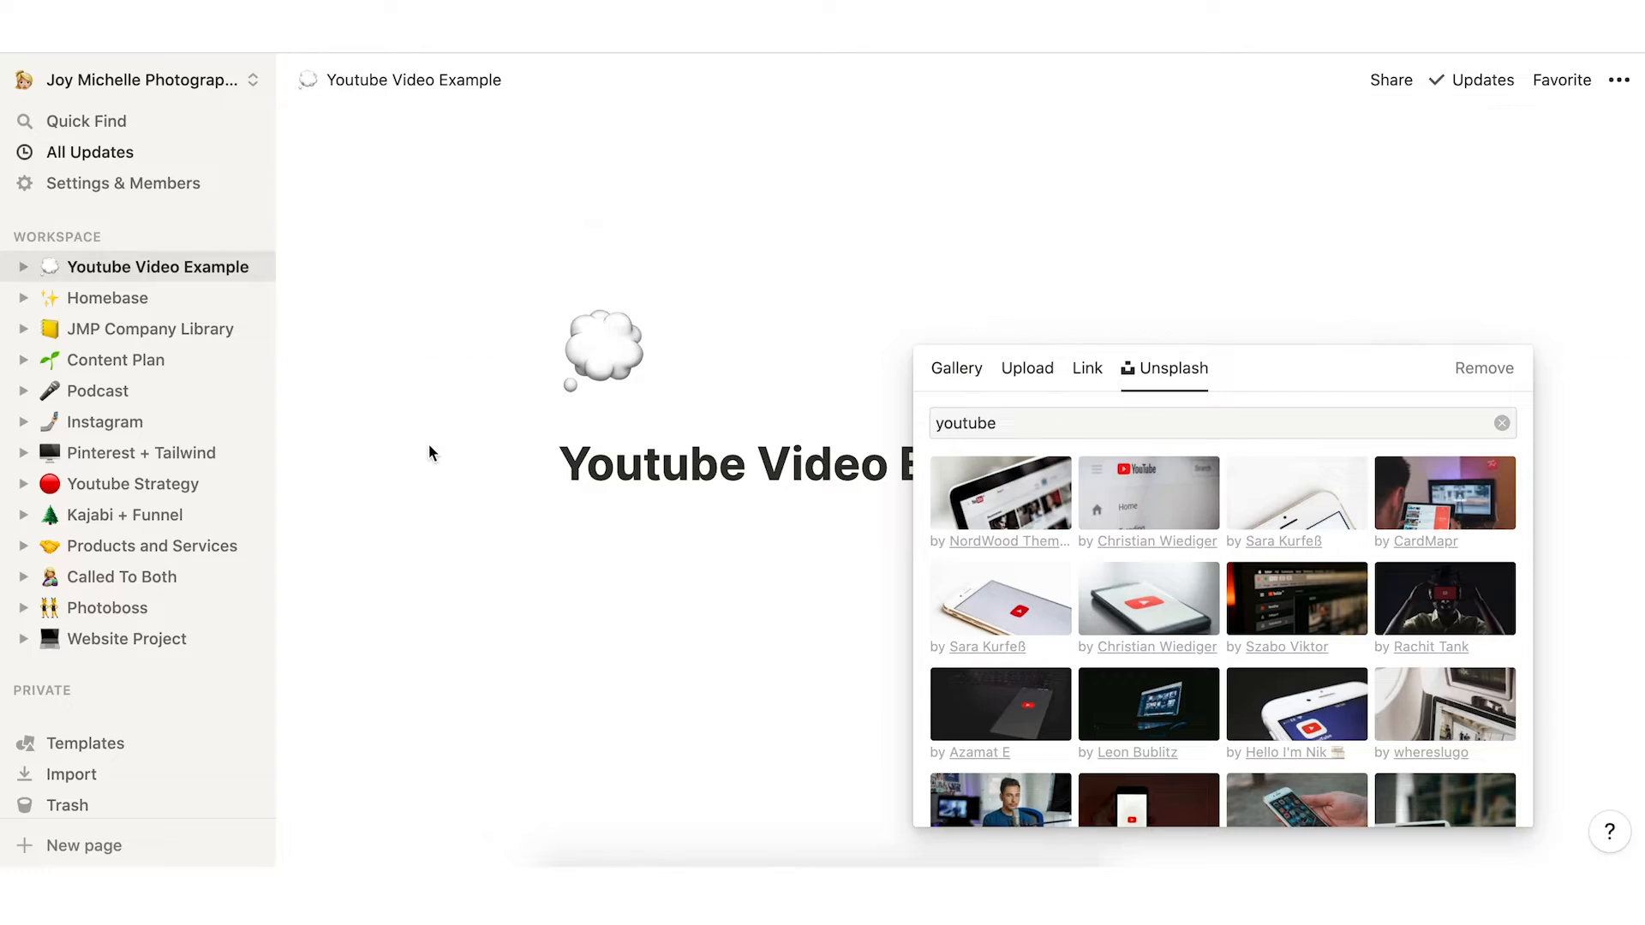
left_click(429, 445)
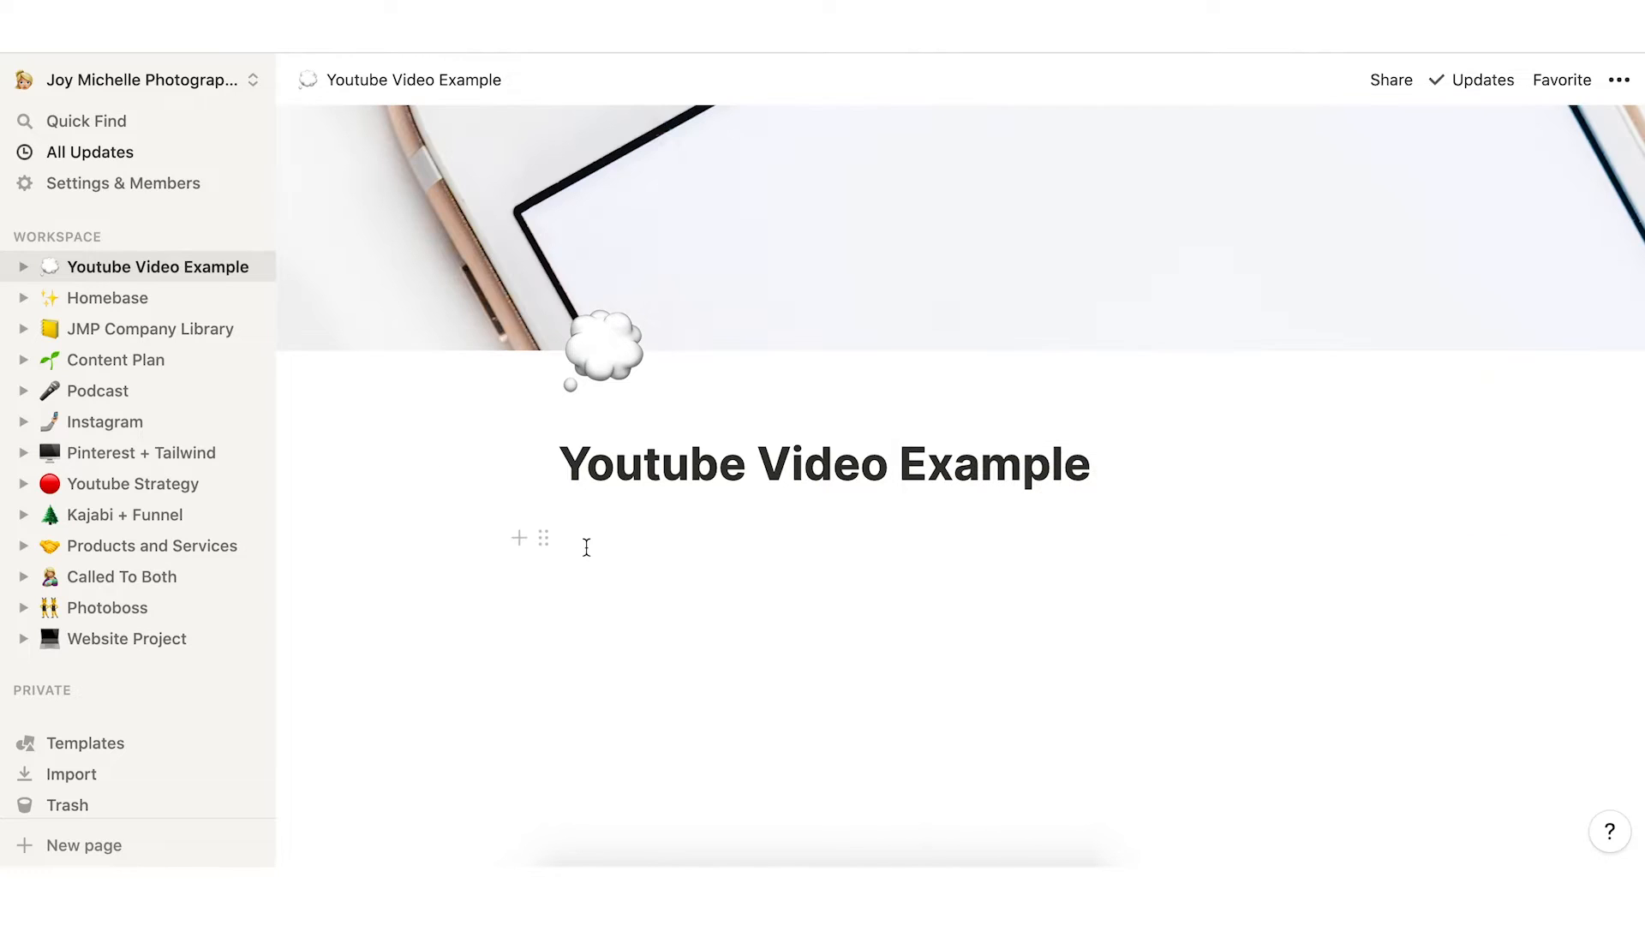
Insert a to-do list block in the empty body below the page title.
left_click(617, 523)
type("/")
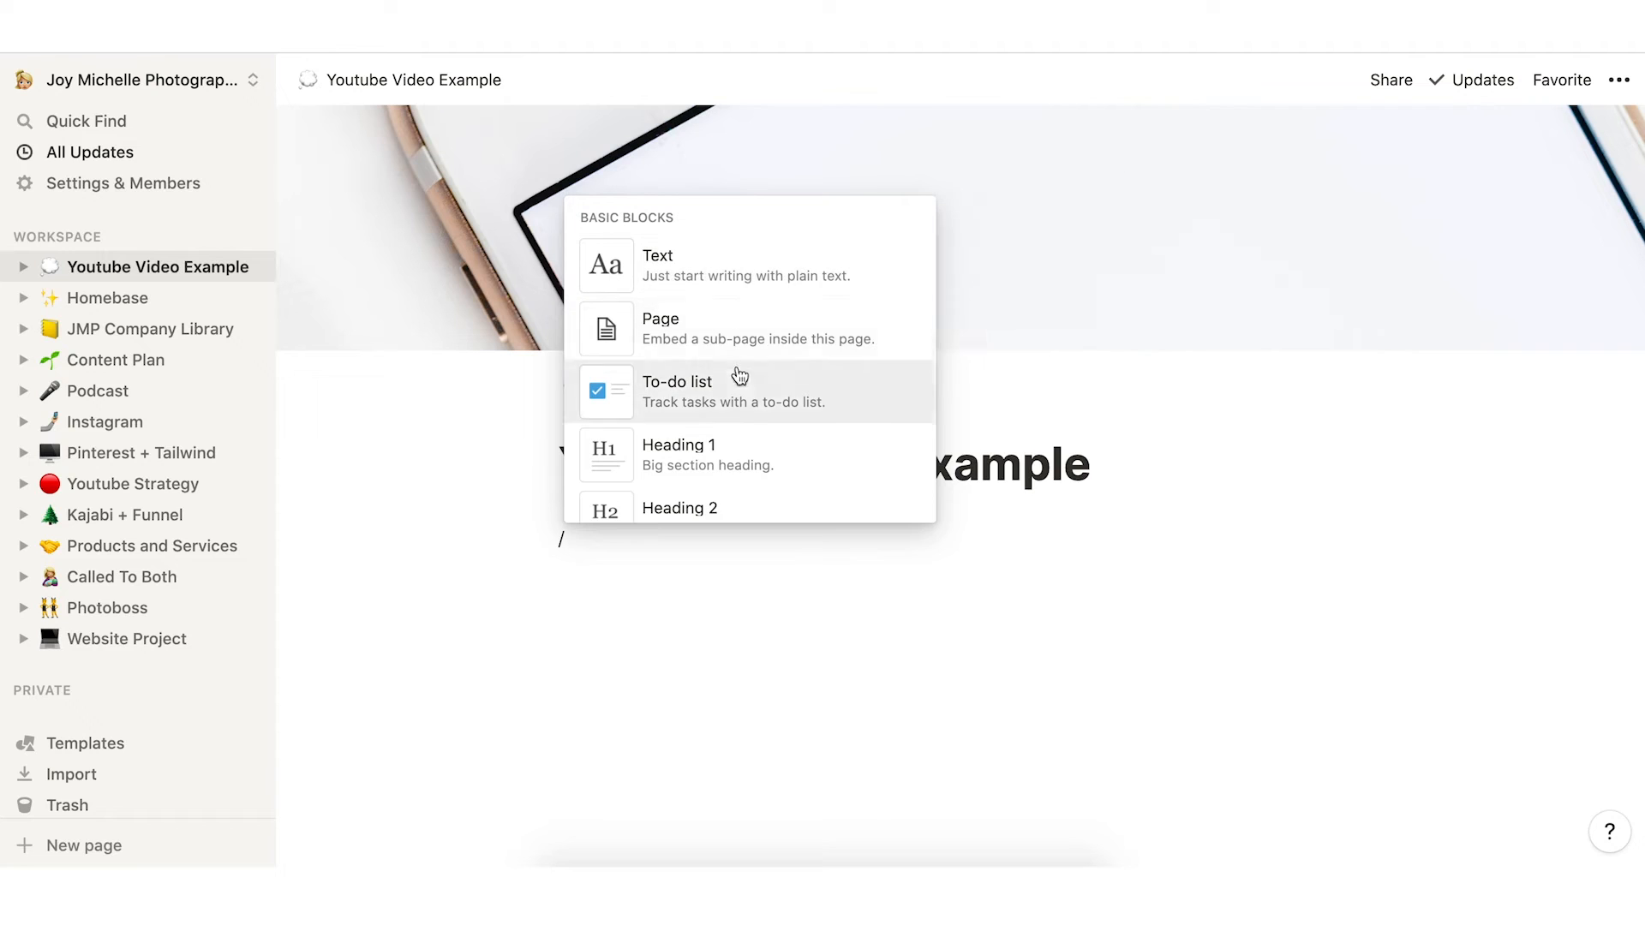
scroll(739, 478, "down", 3)
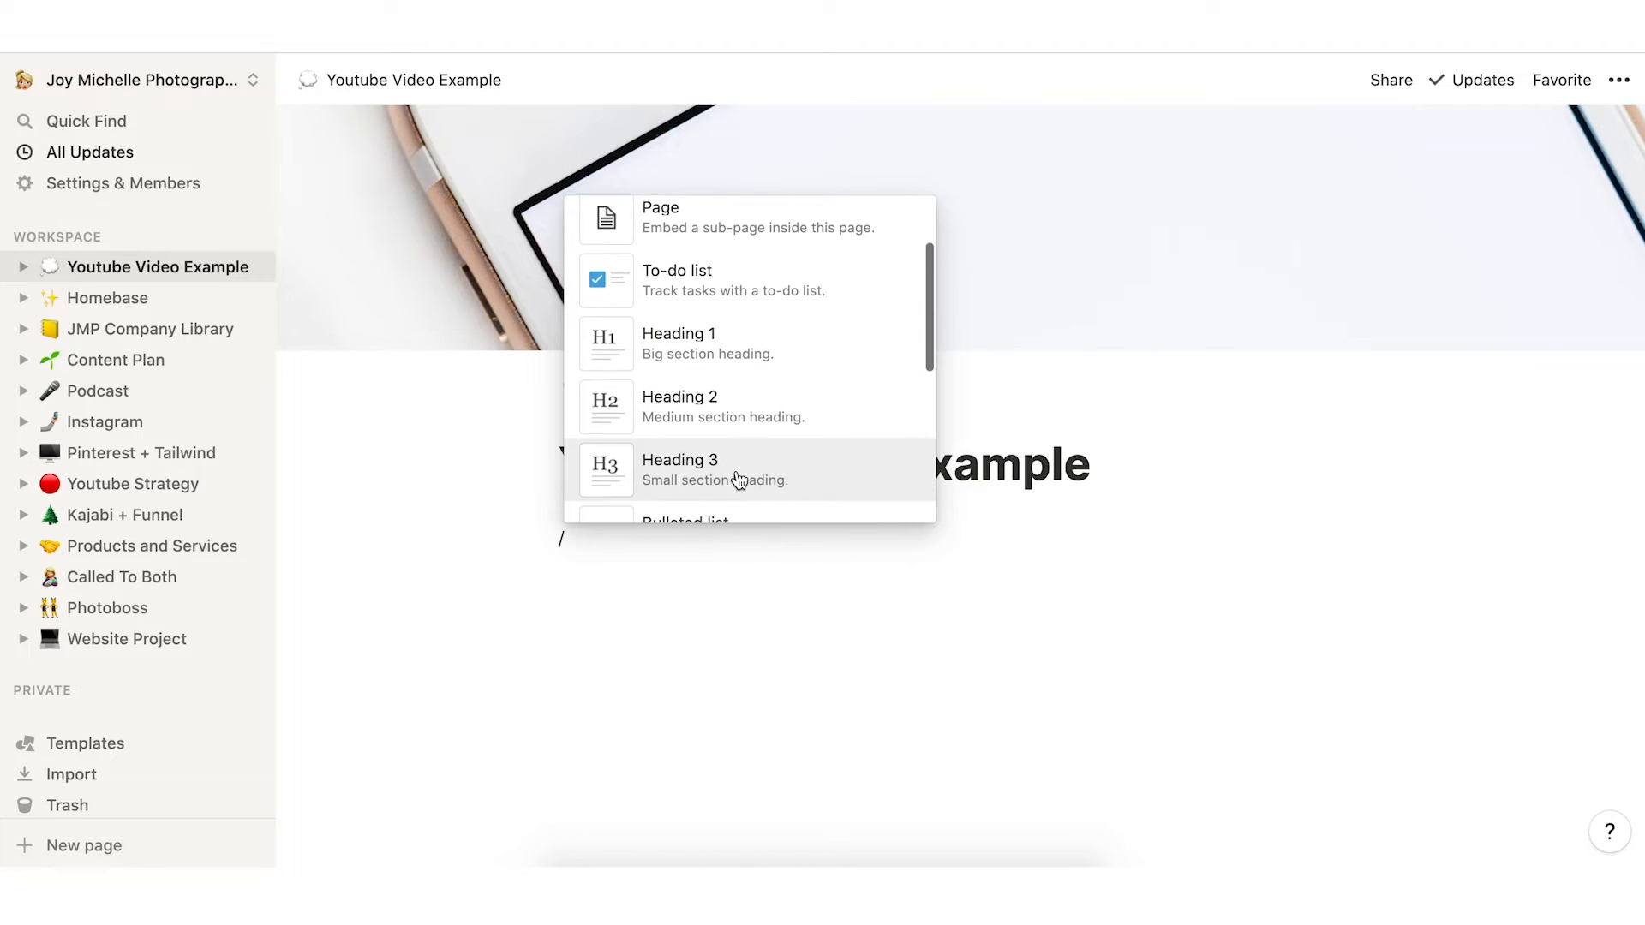
scroll(739, 478, "down", 2)
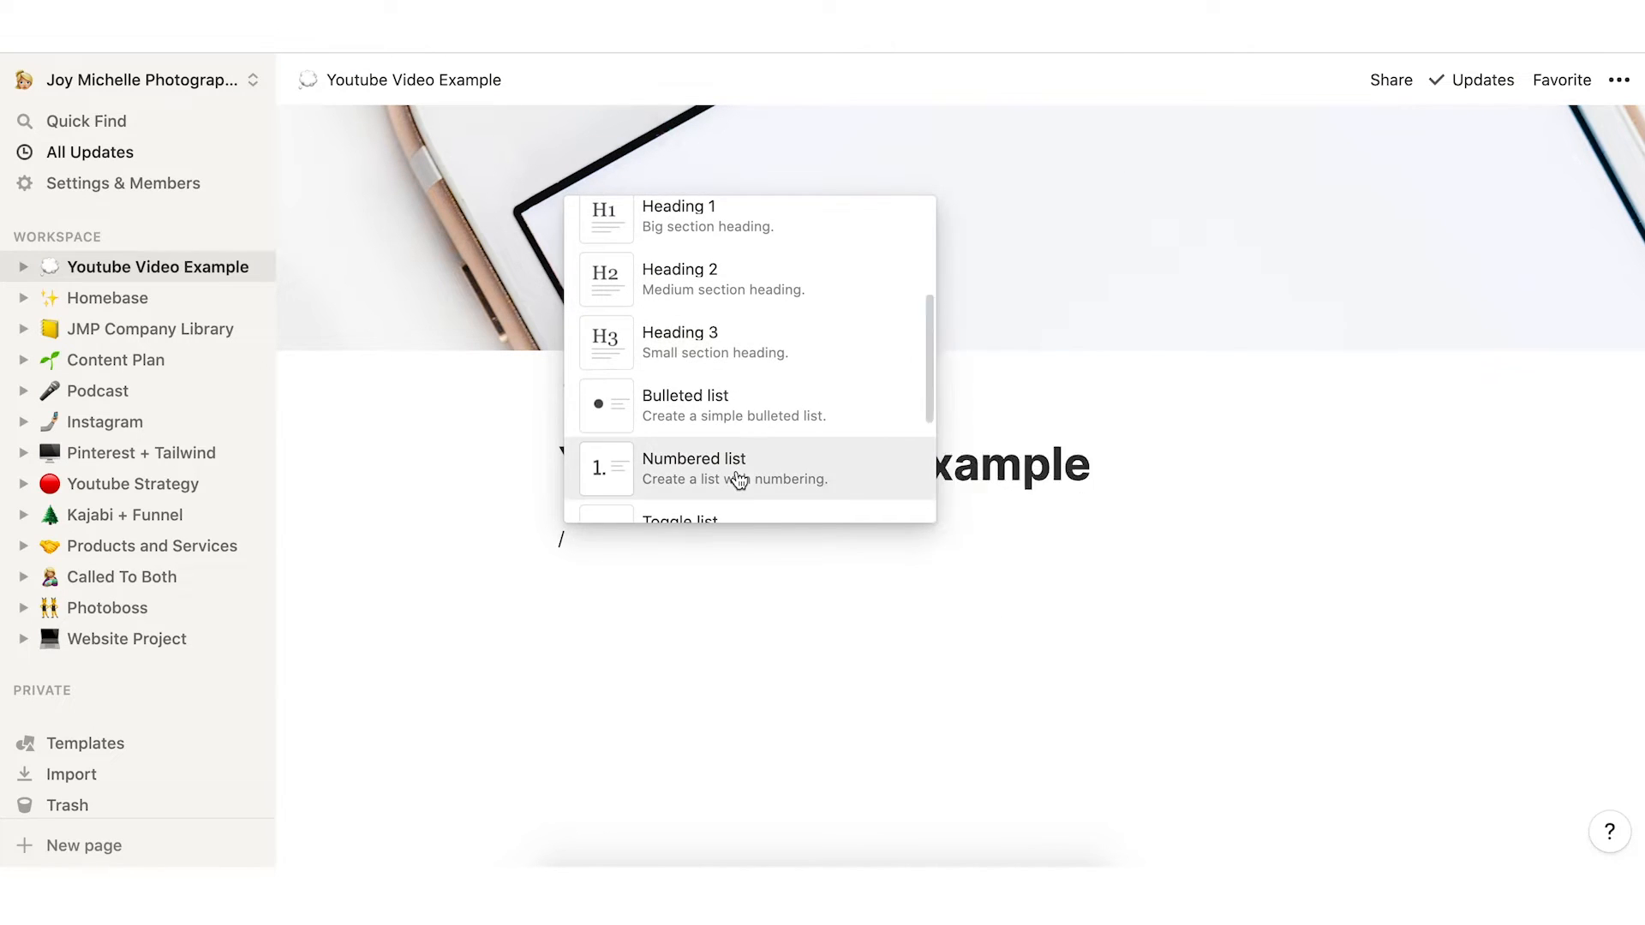
scroll(722, 410, "down", 4)
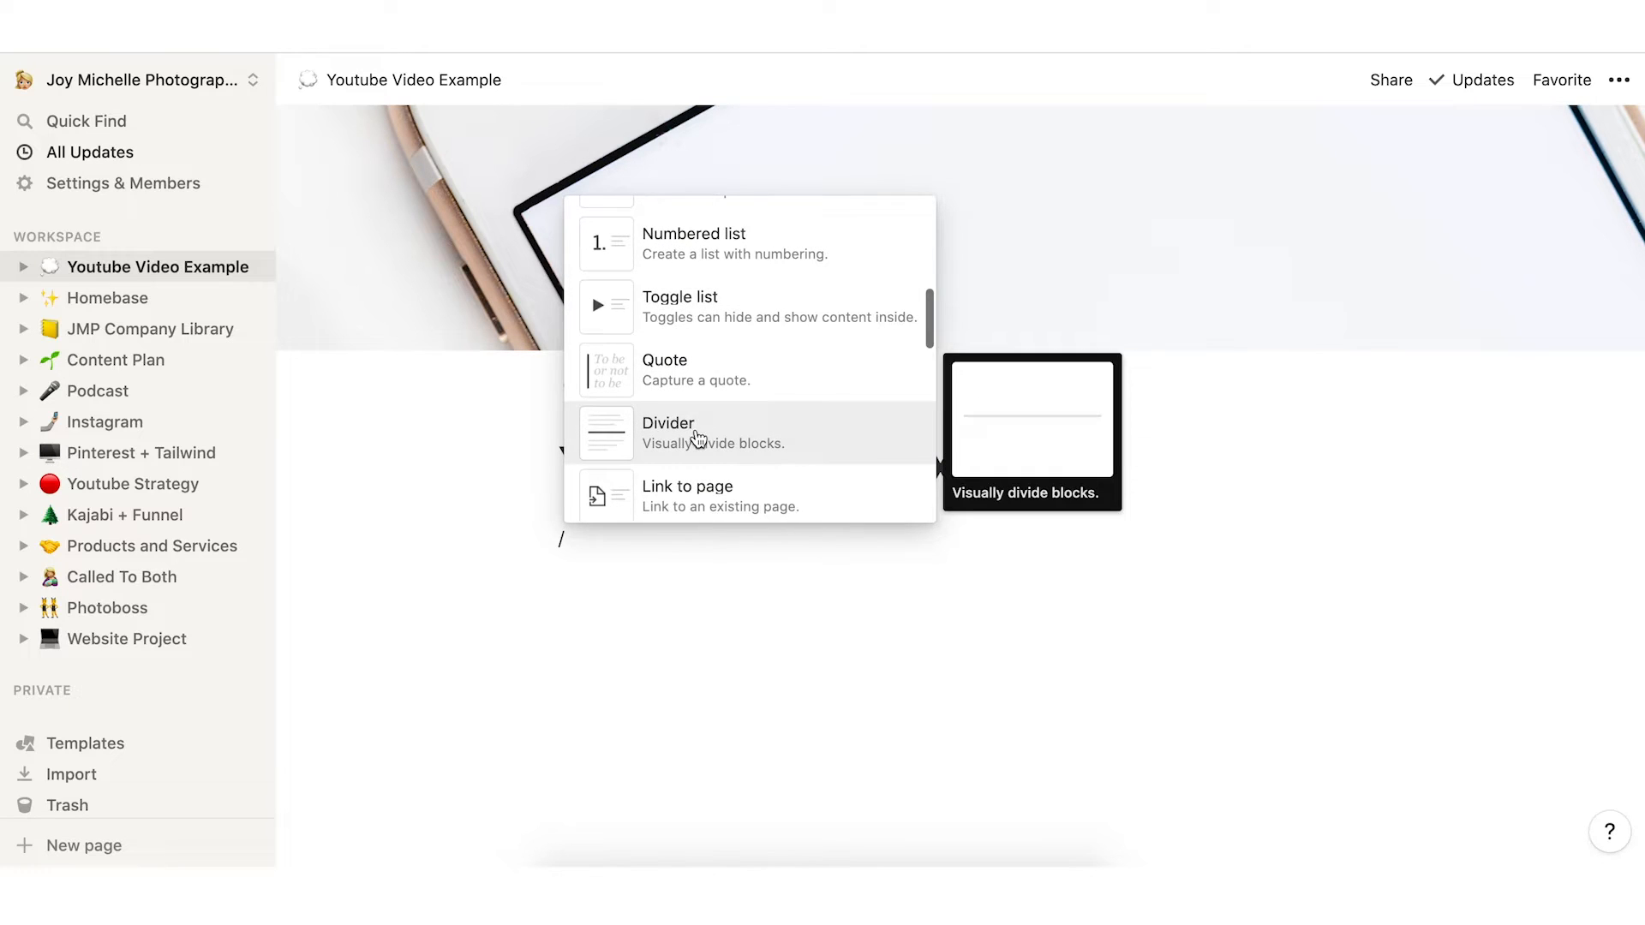
scroll(699, 437, "down", 2)
scroll(698, 437, "down", 3)
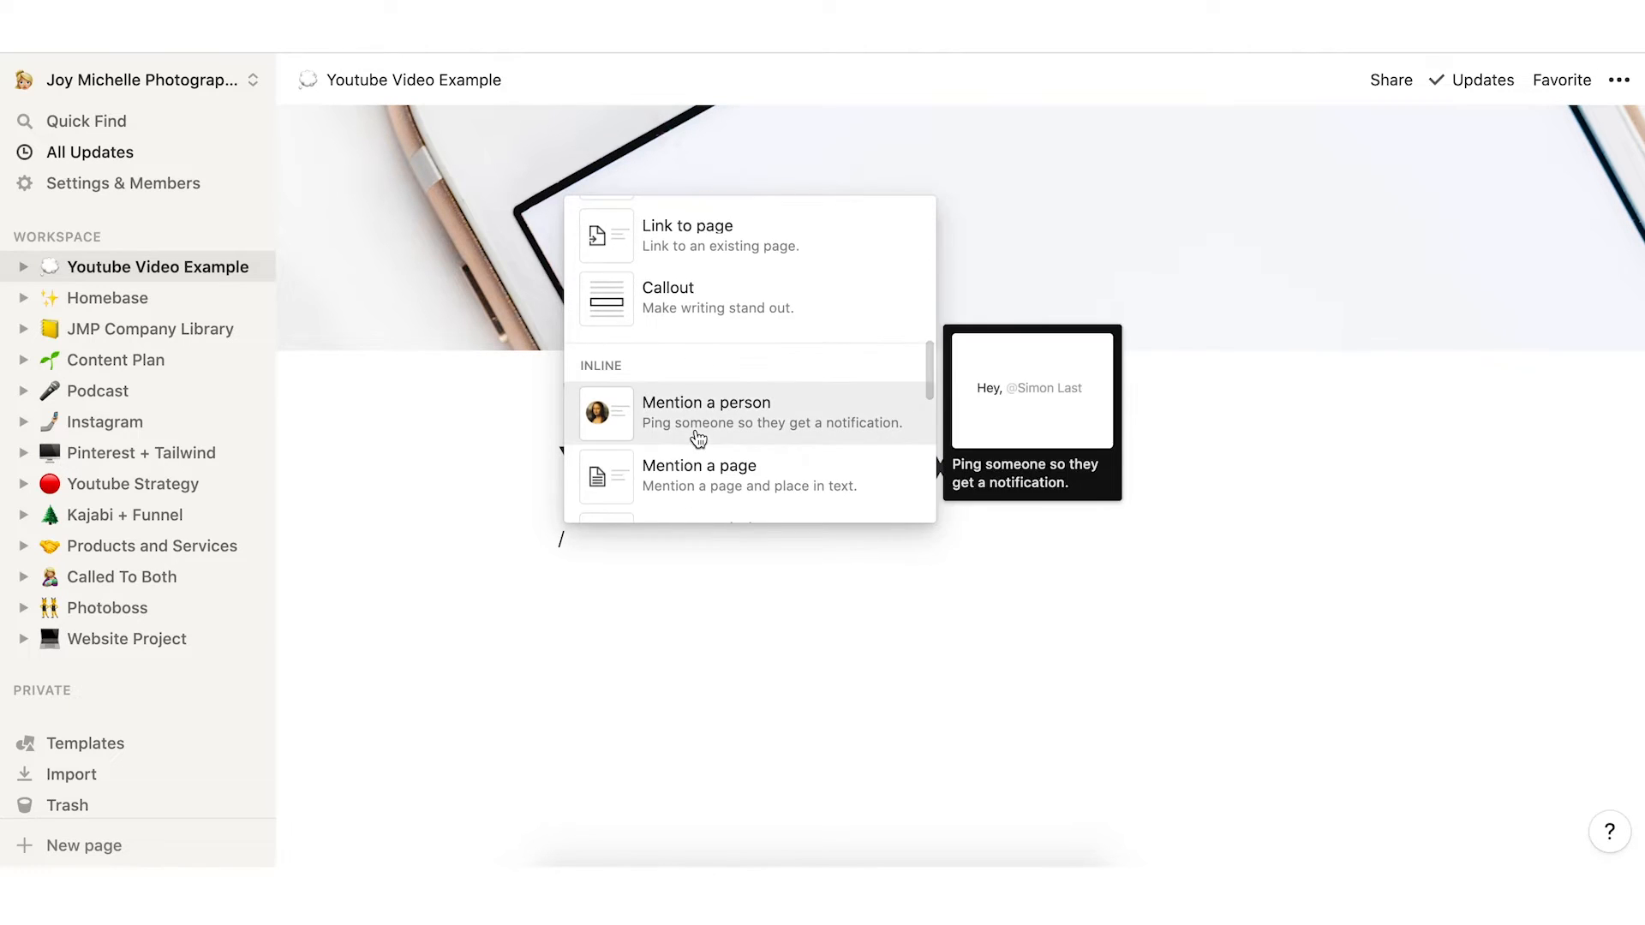
scroll(671, 426, "down", 3)
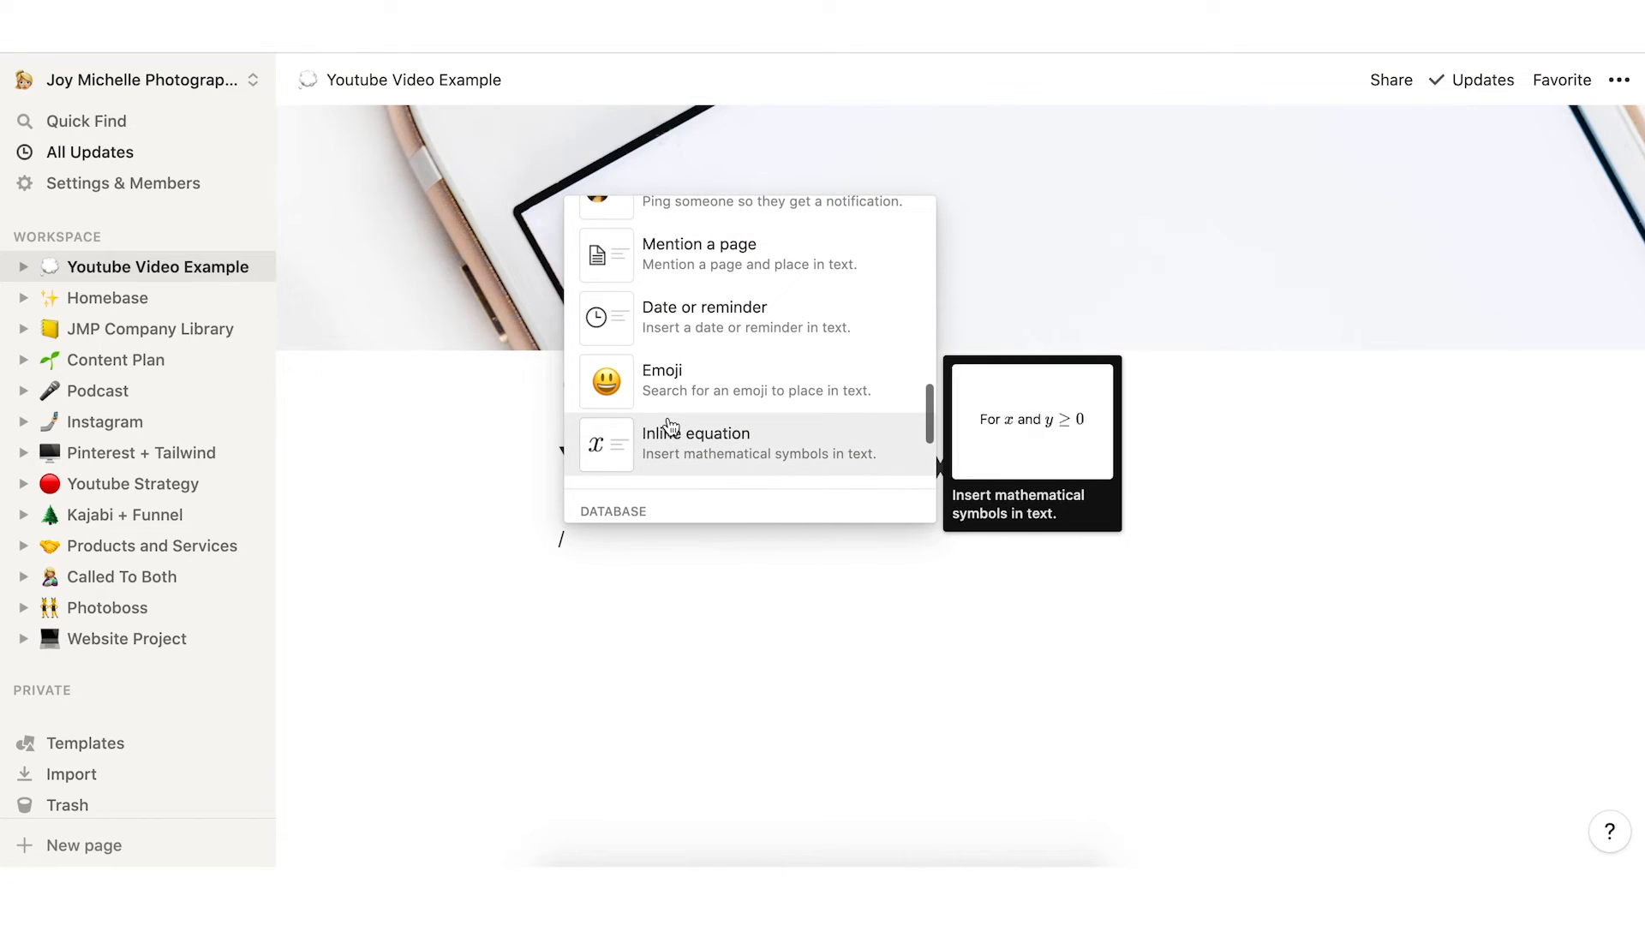
scroll(758, 329, "up", 10)
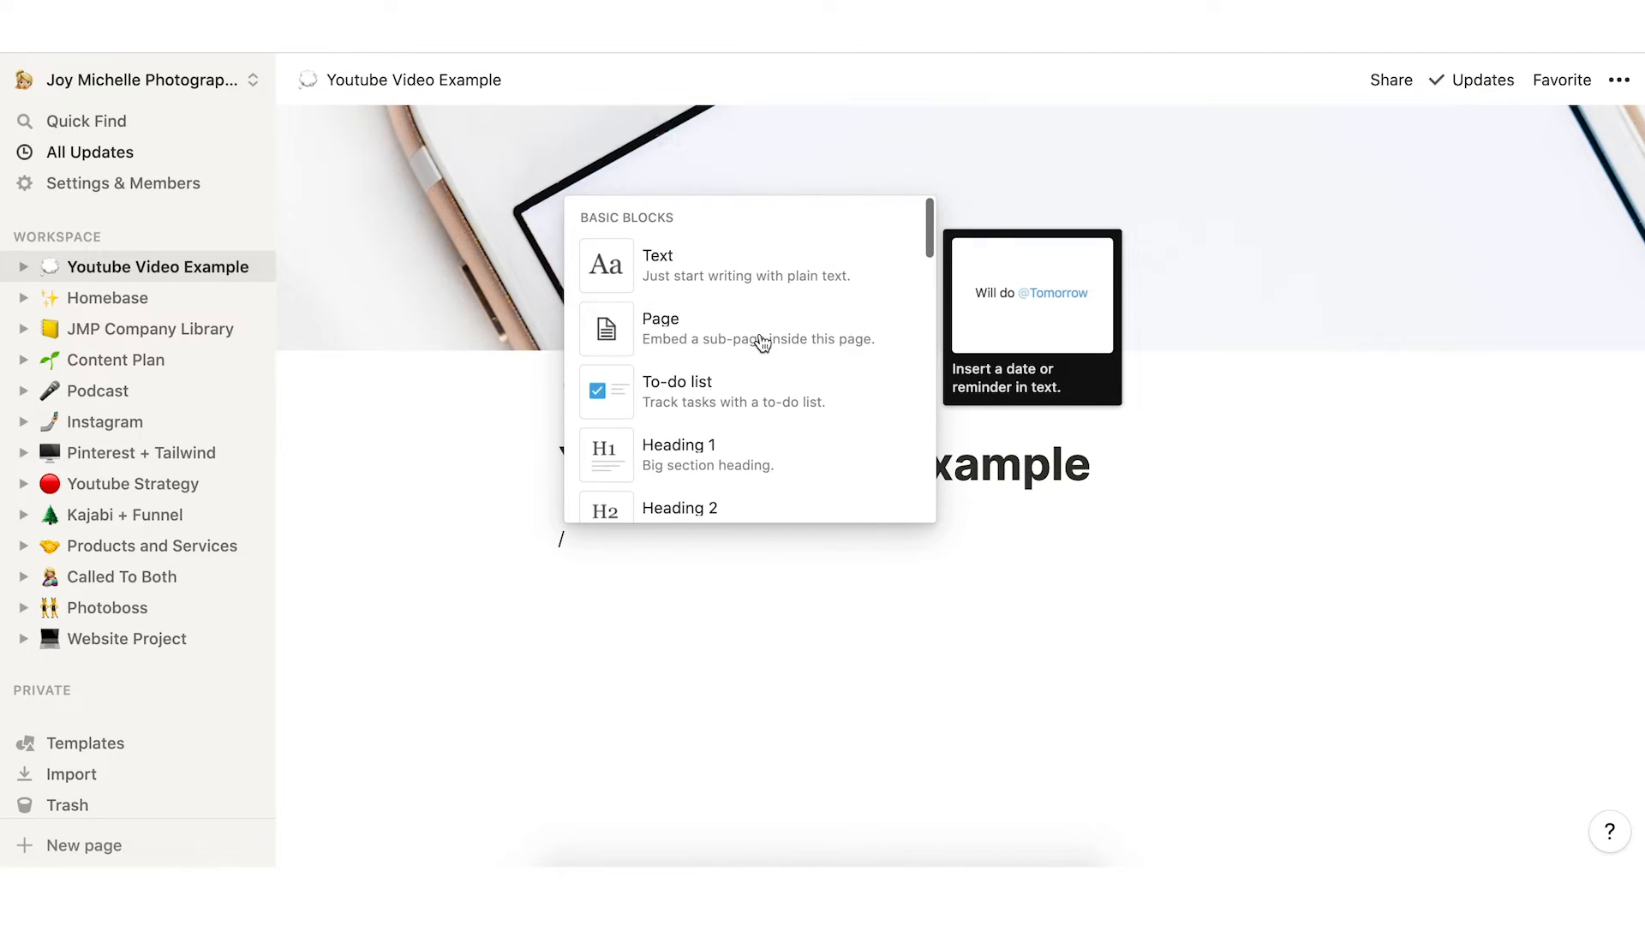
left_click(702, 384)
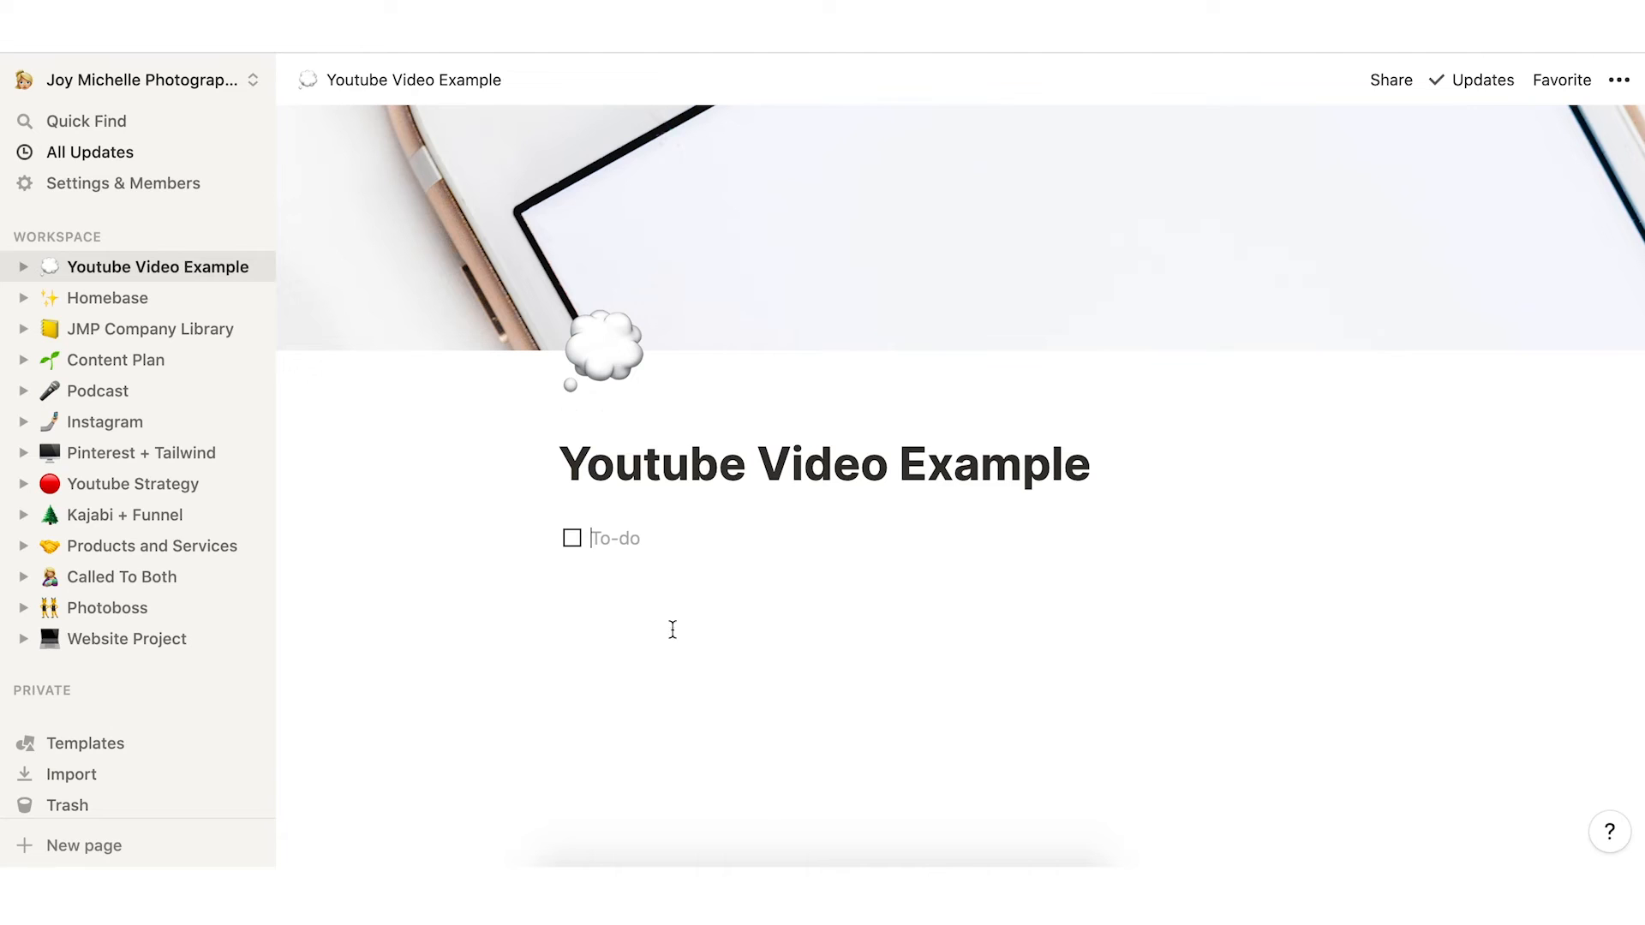
Enter to-dos for writing the couple's blog post, "Ask editor for review" and "Set post to "scheduled" for January 8th, 2021", followed by a blank line.
type("Write megan and Chris' blog post")
key("Return")
type("Ask editor for review")
key("Return")
type("Set post to \"scheduled\" for January")
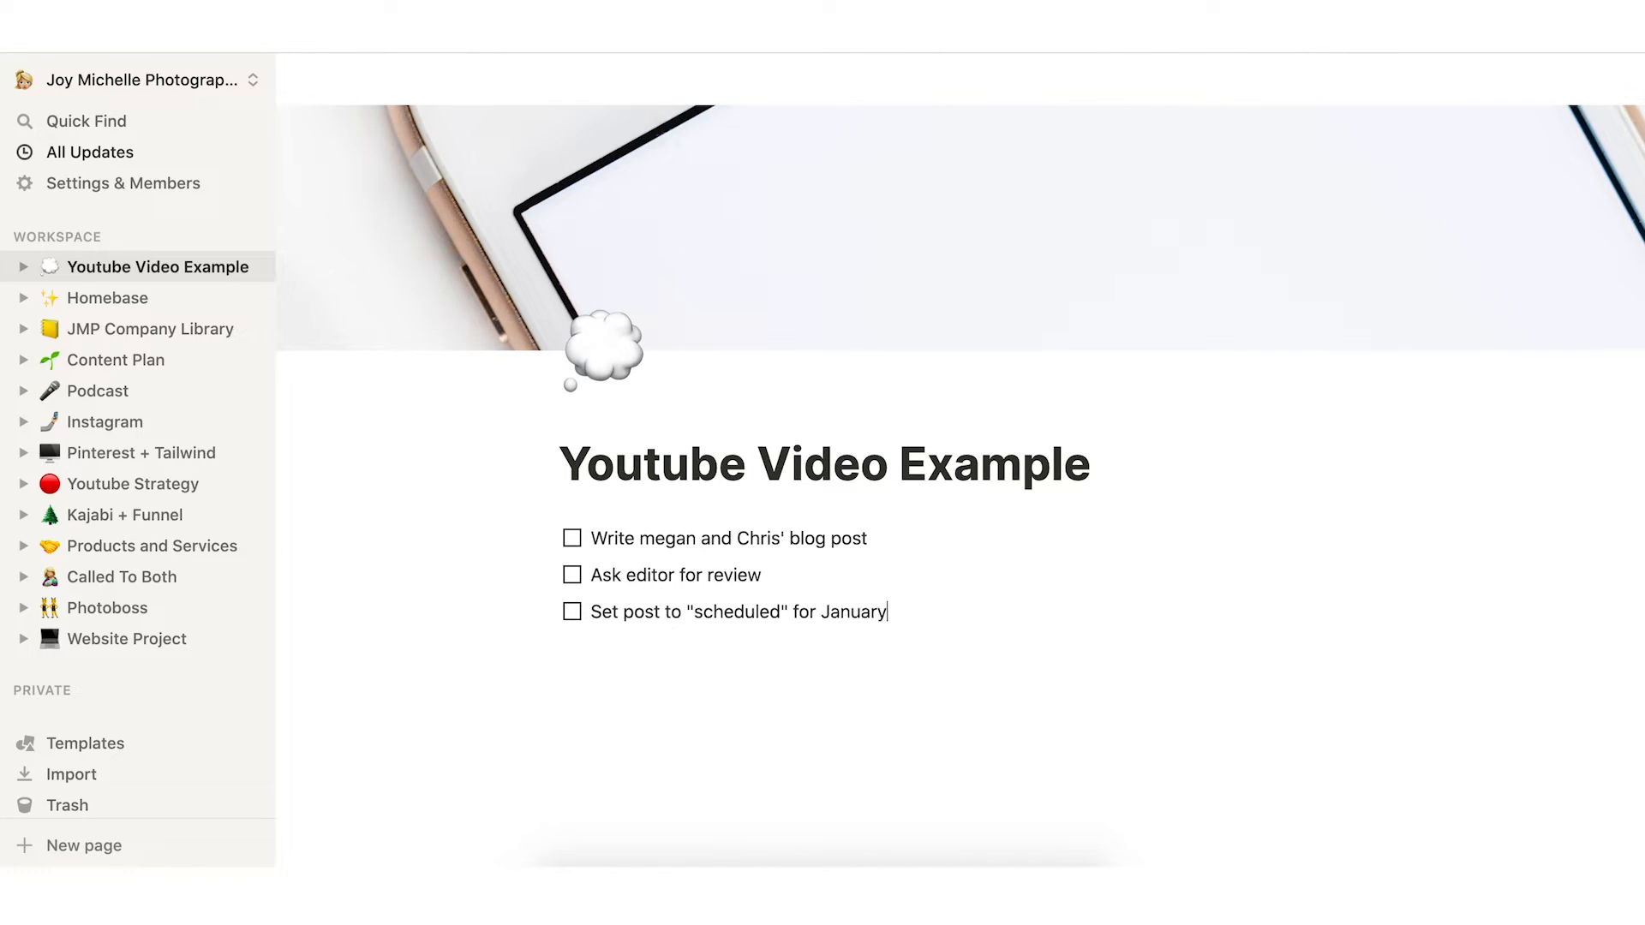
key("Return")
key("Return")
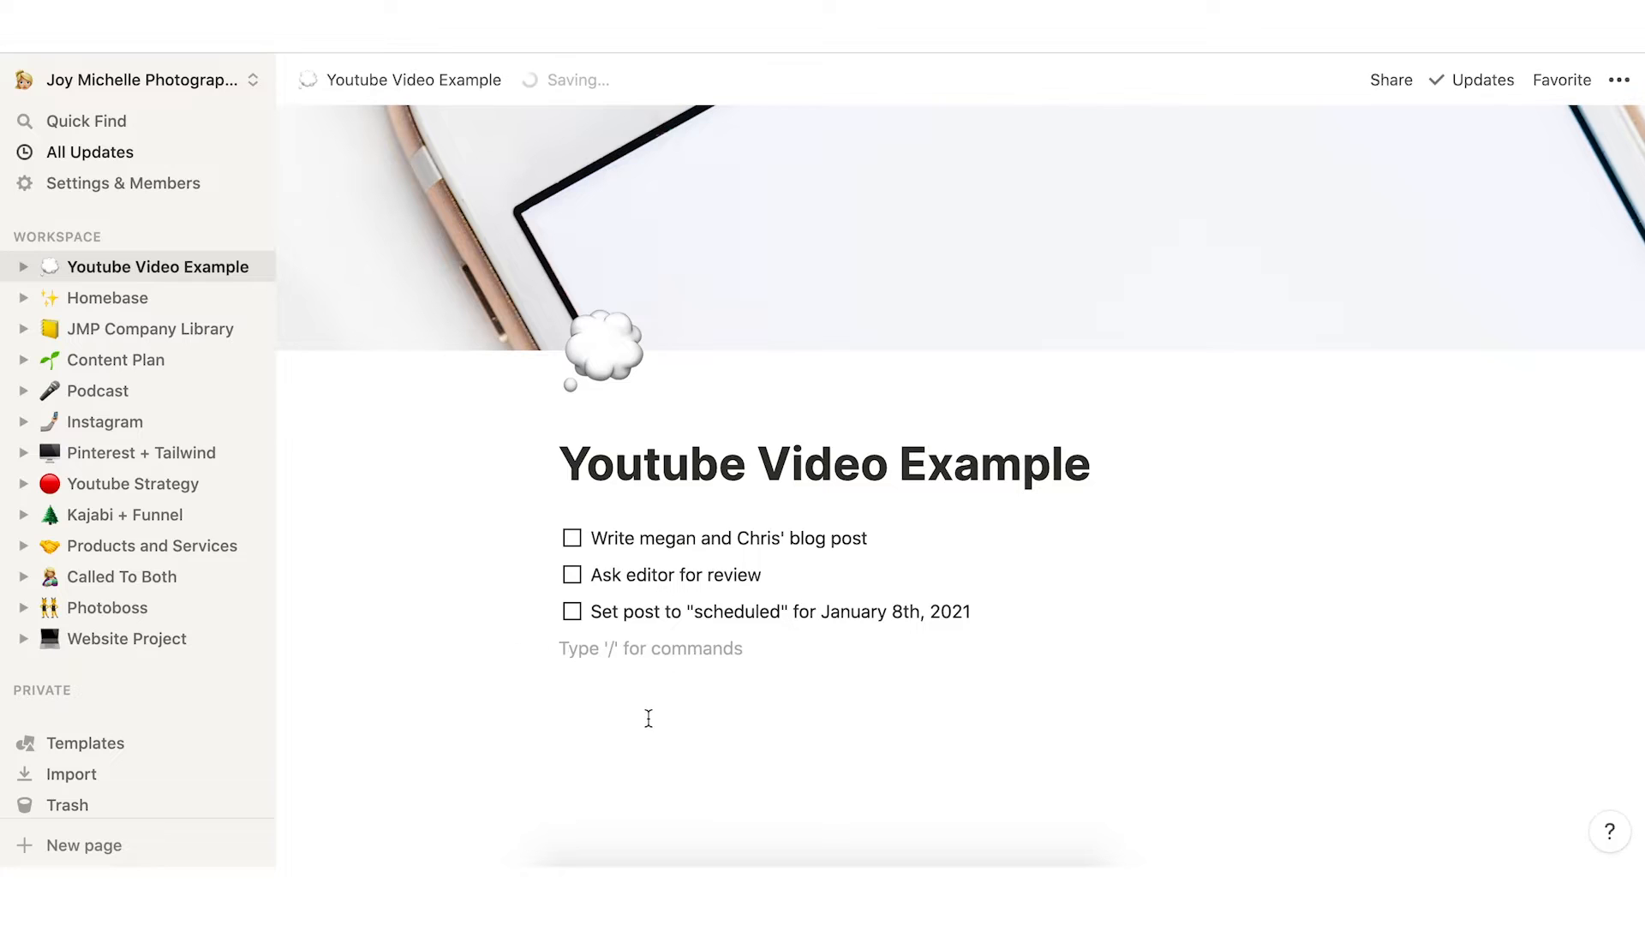
key("Return")
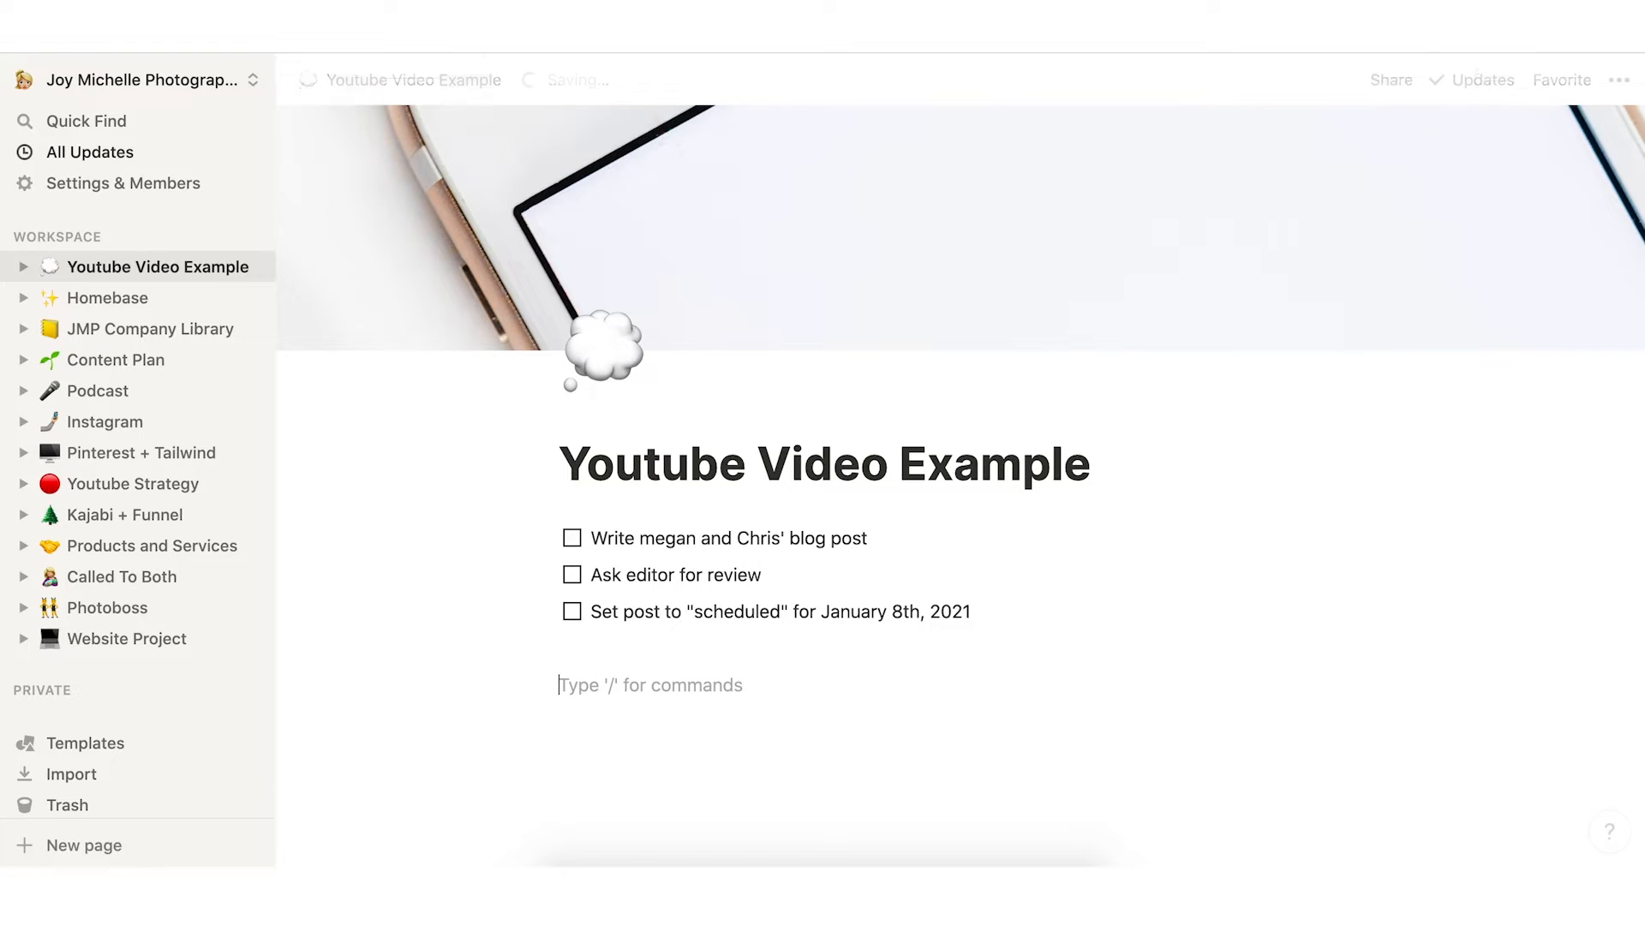
Insert a divider one line beneath the to-do list and add a blank line after it.
left_click(628, 657)
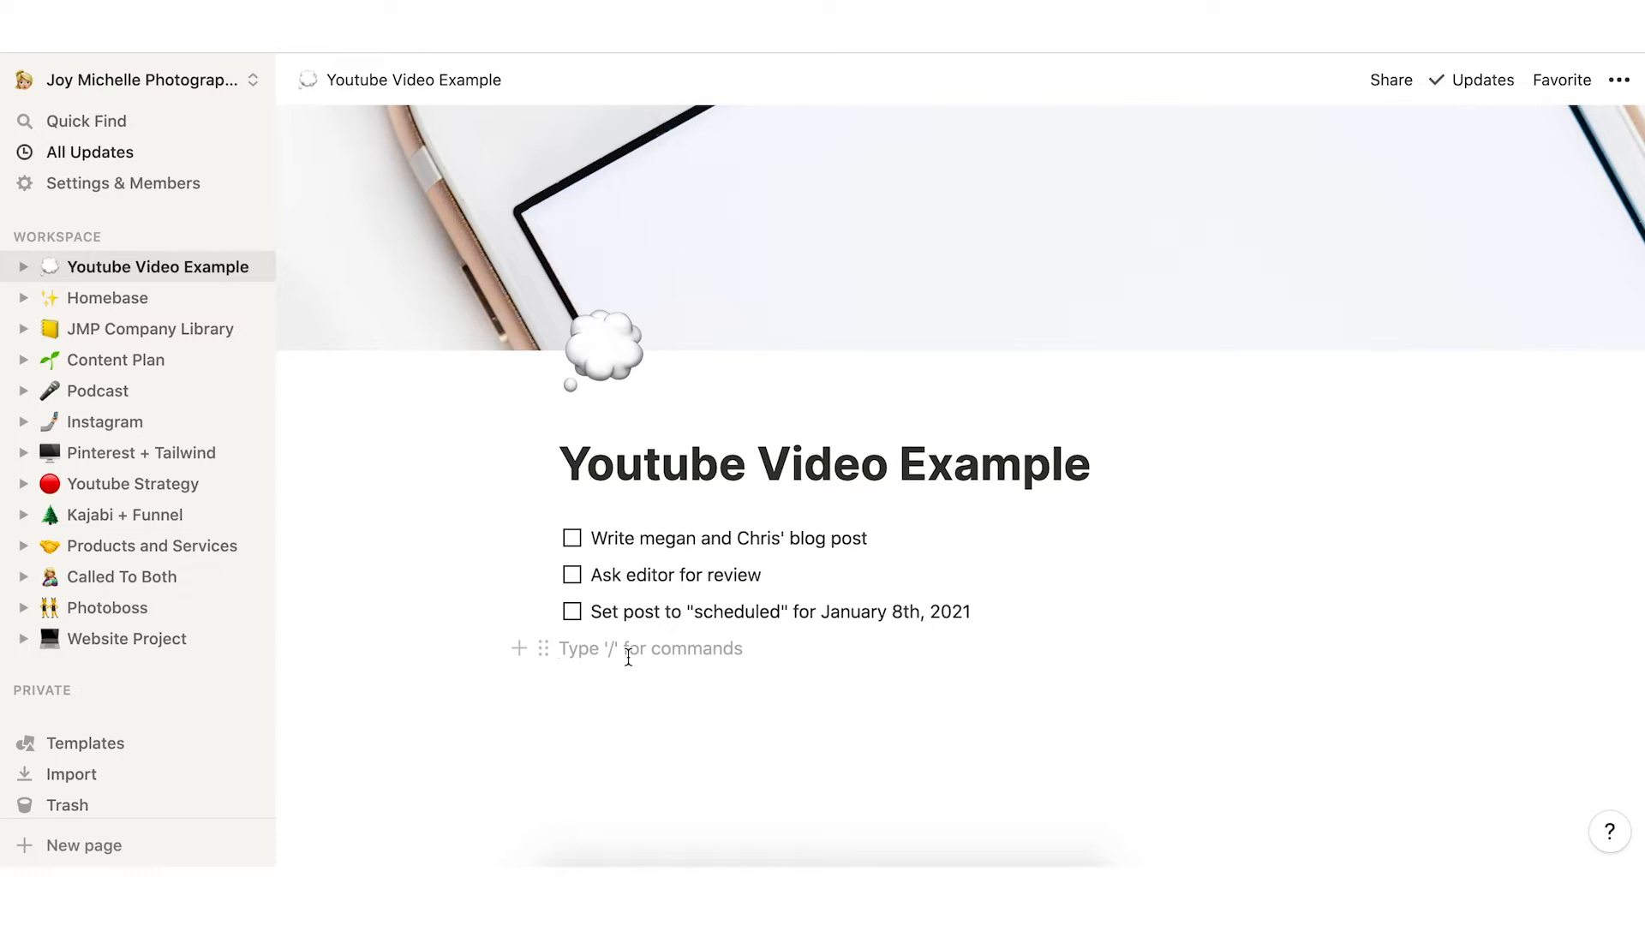
left_click(610, 700)
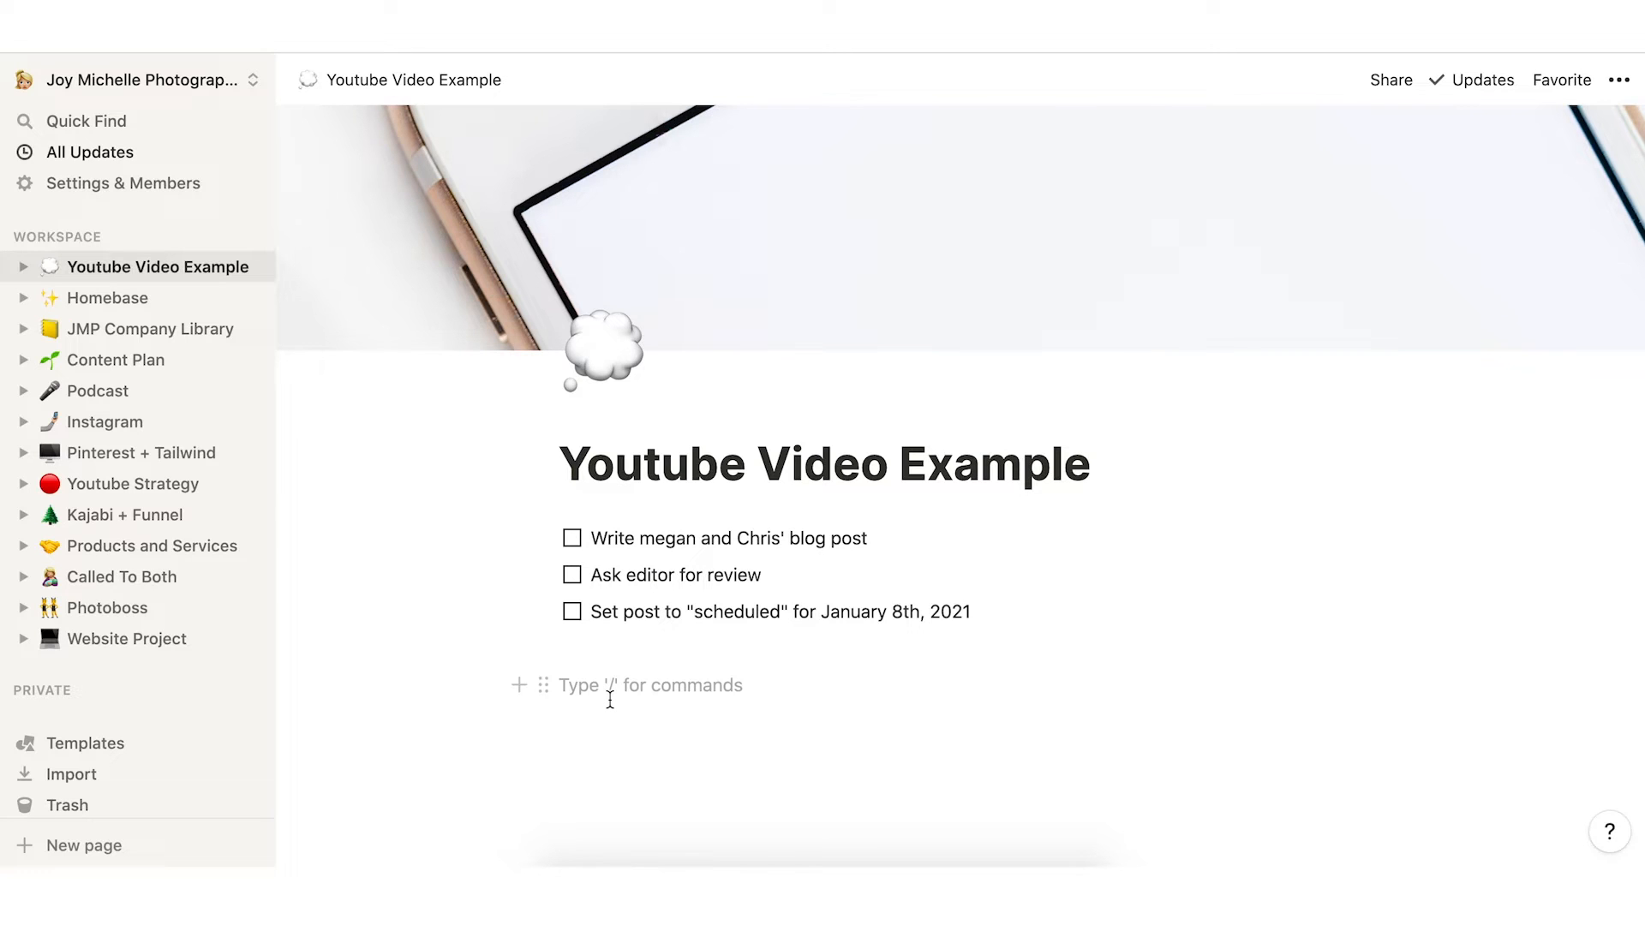
type("/")
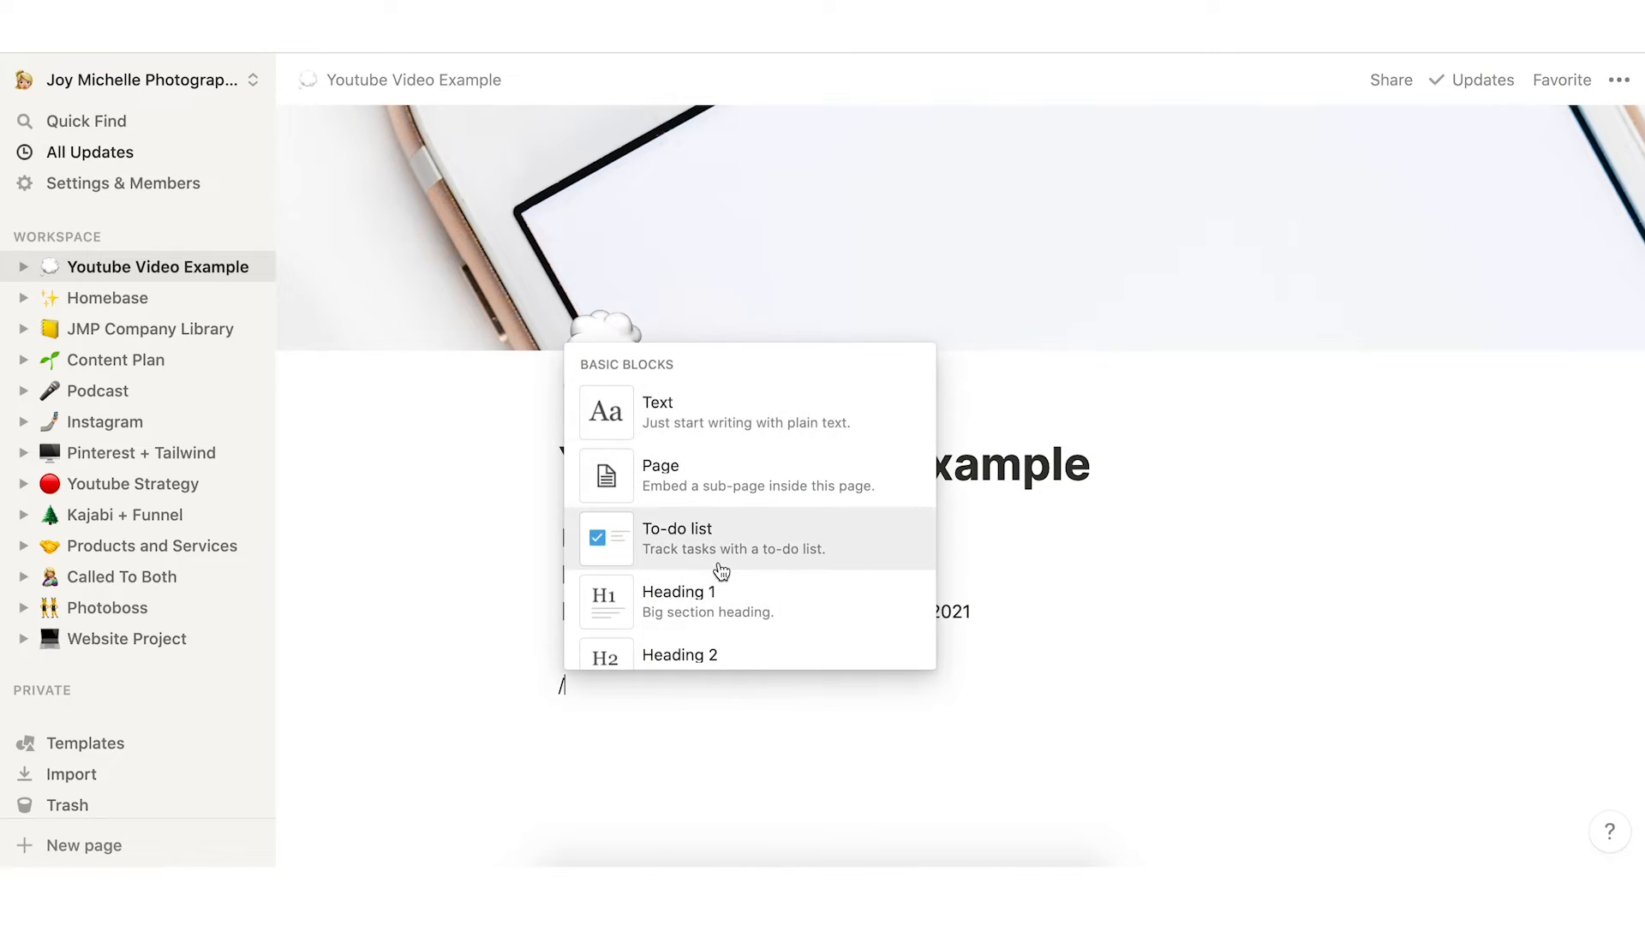
scroll(721, 572, "down", 3)
scroll(721, 572, "down", 4)
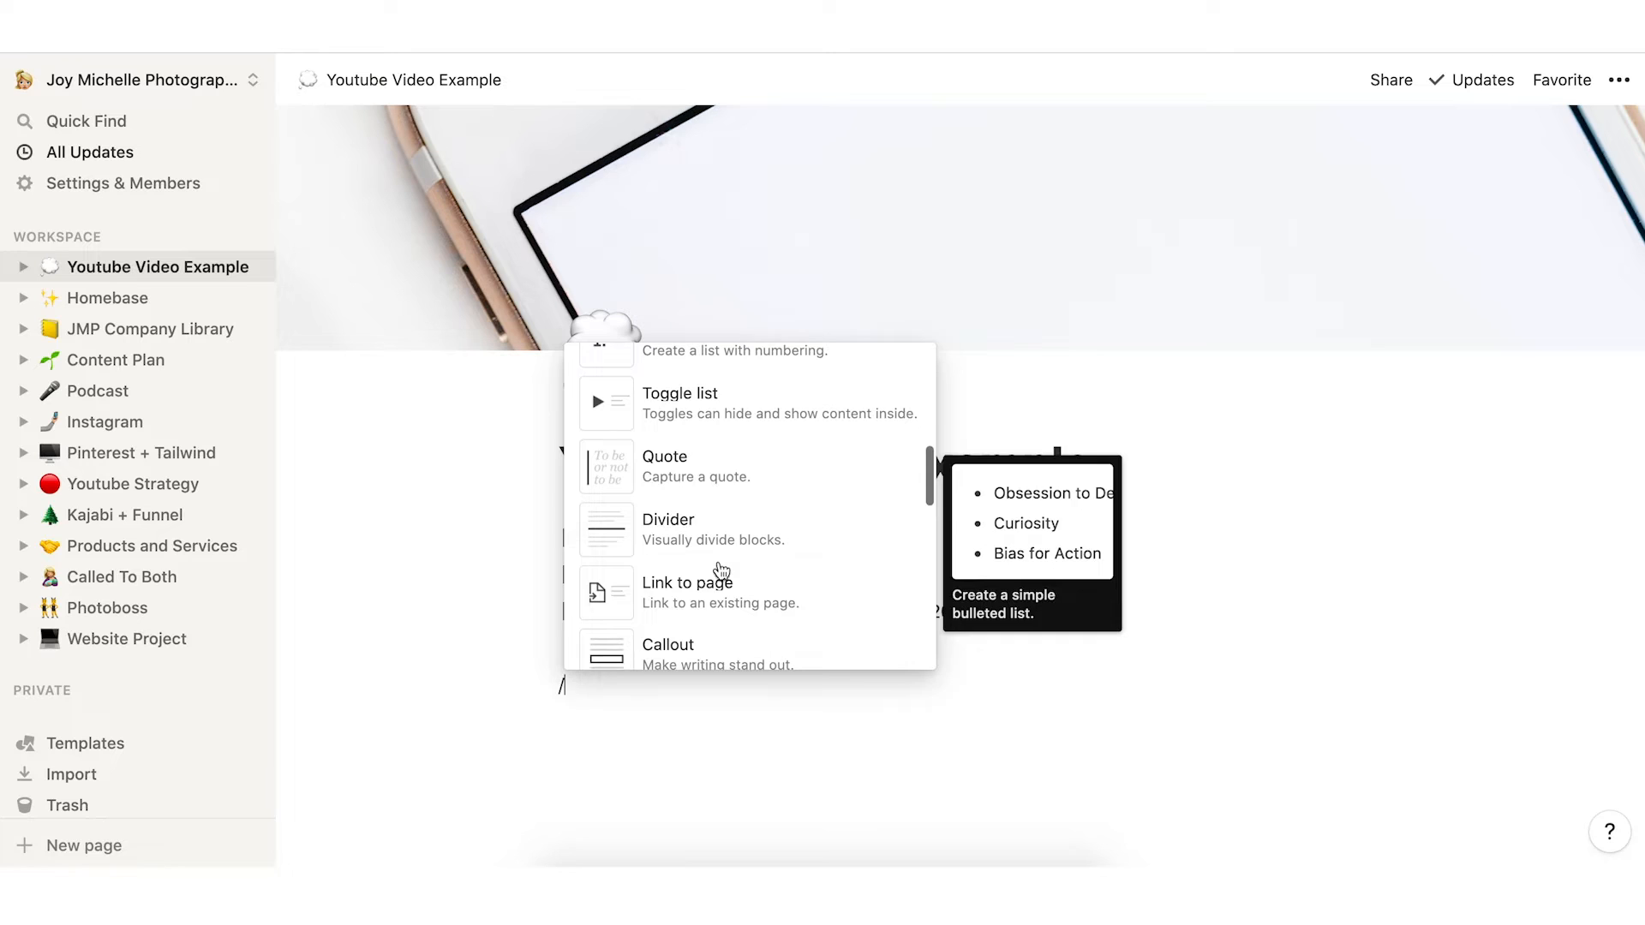
left_click(718, 547)
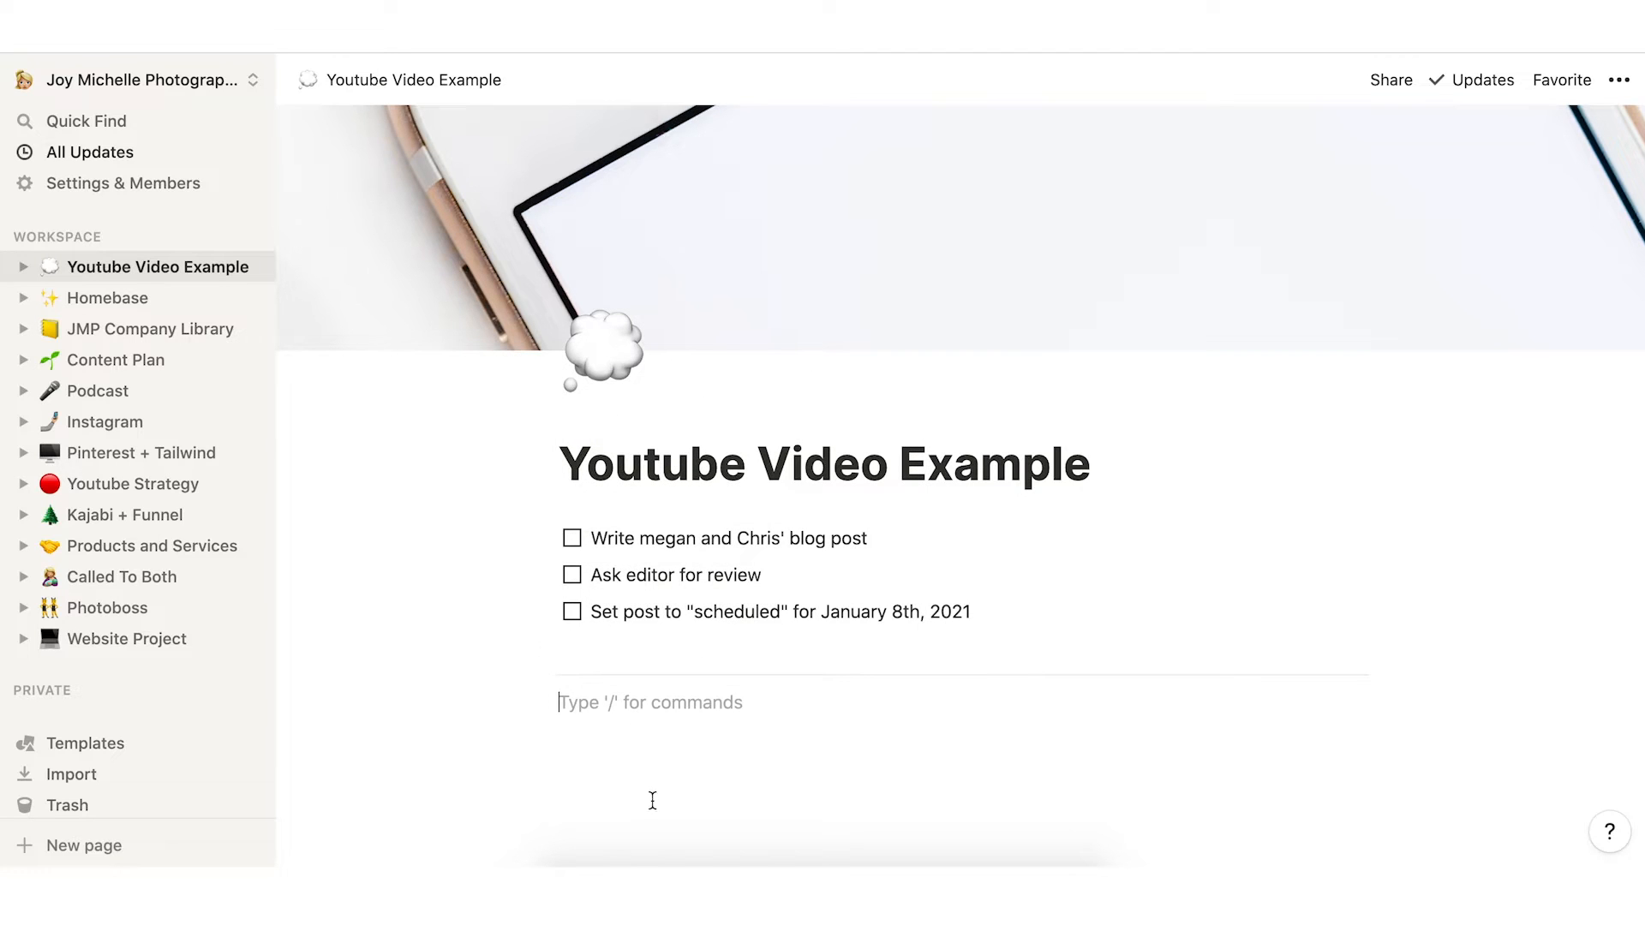
scroll(652, 800, "down", 2)
key("Return")
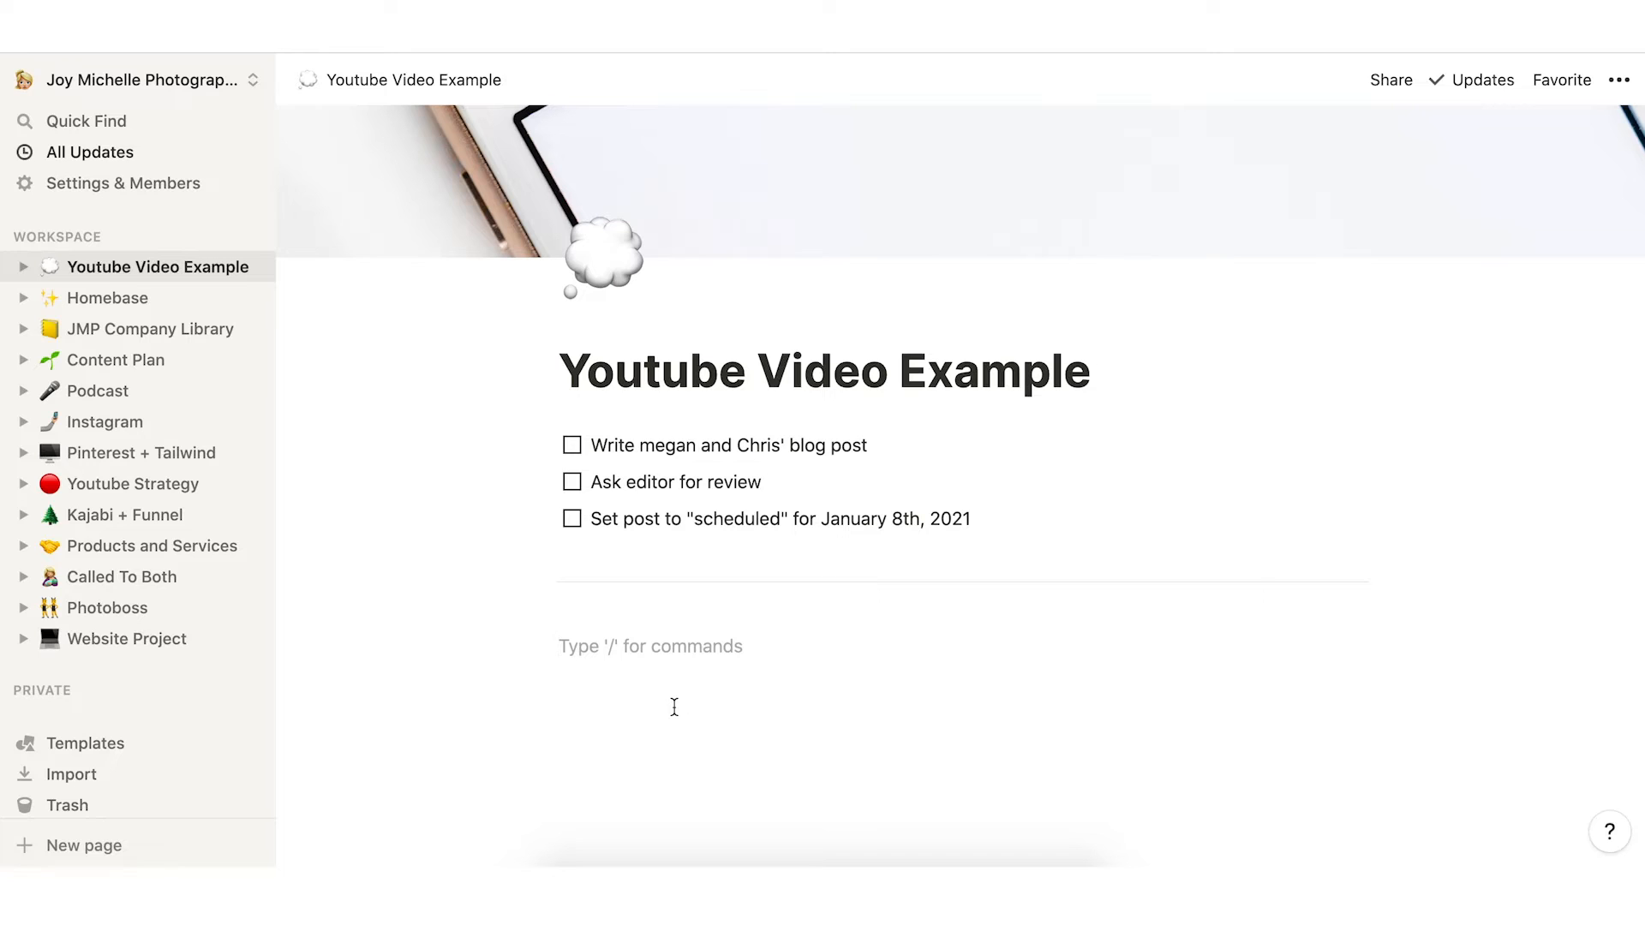
Embed a sub-page titled "January 8th blog post content" beneath the divider and return to the Youtube Video Example page.
type("/")
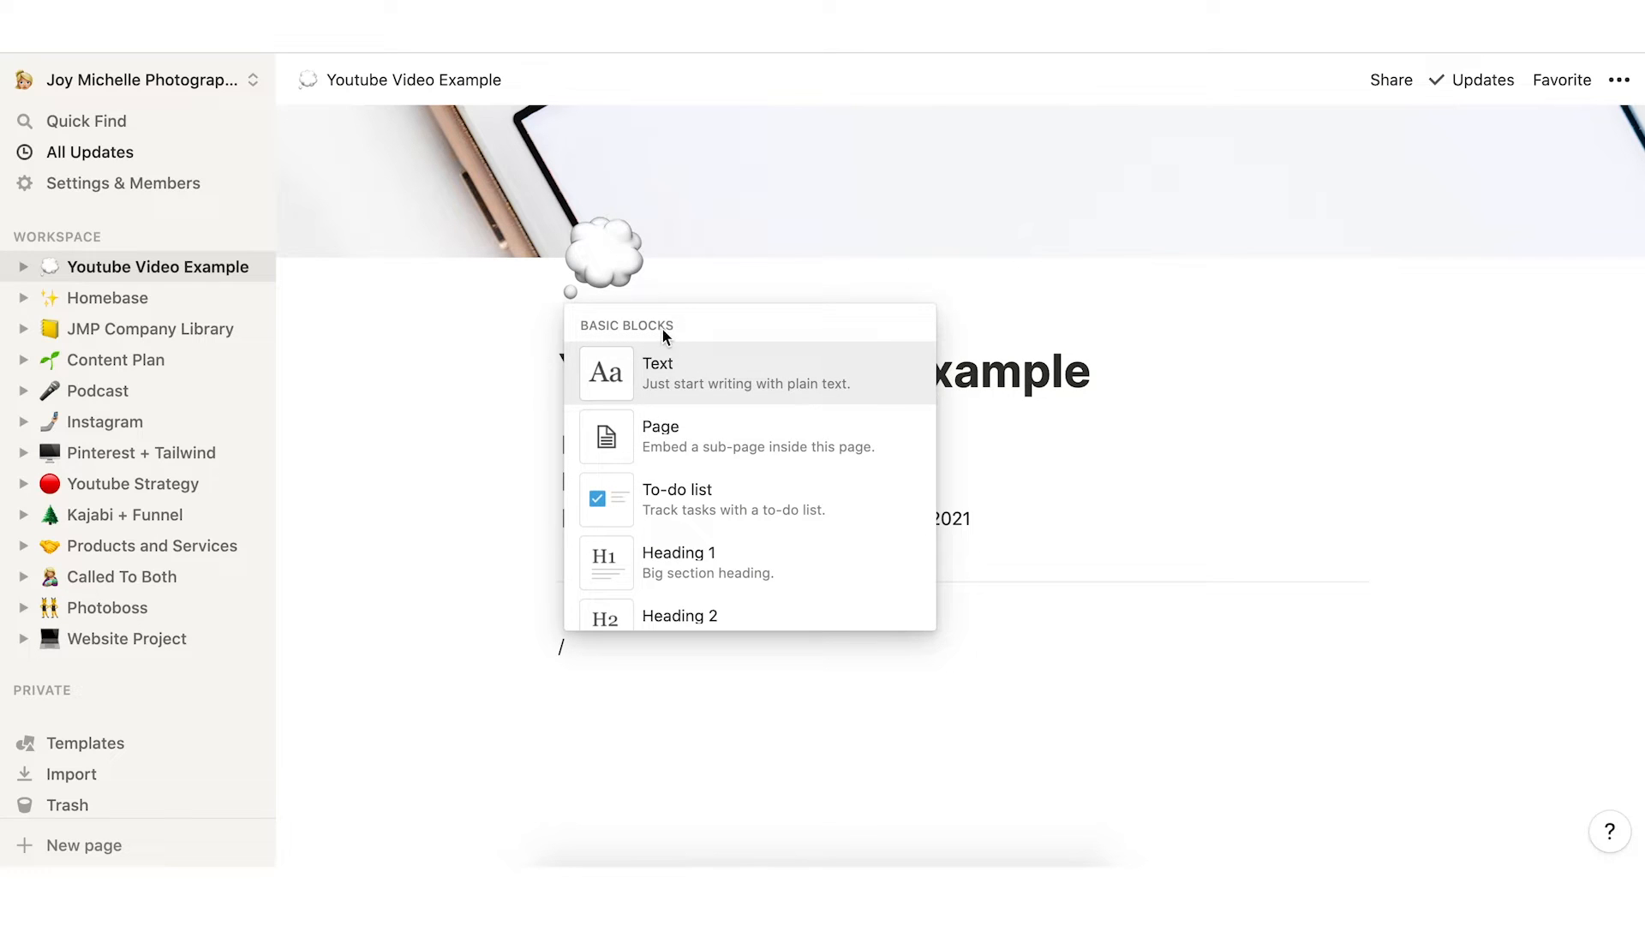
left_click(669, 431)
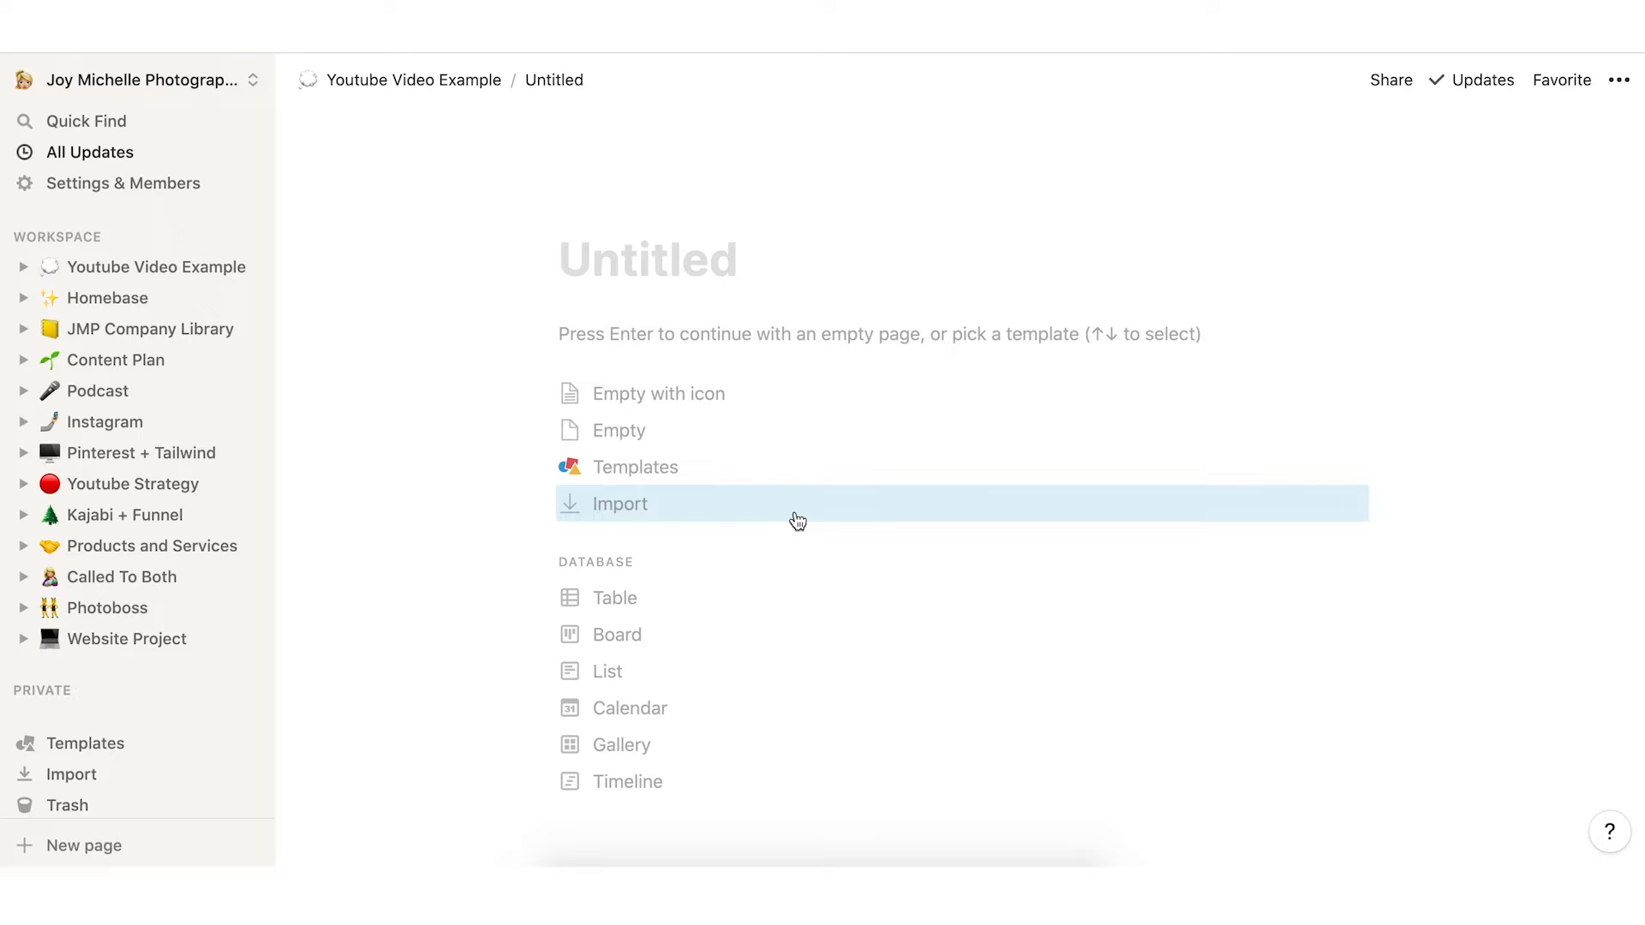
type("January 8th blog post cont")
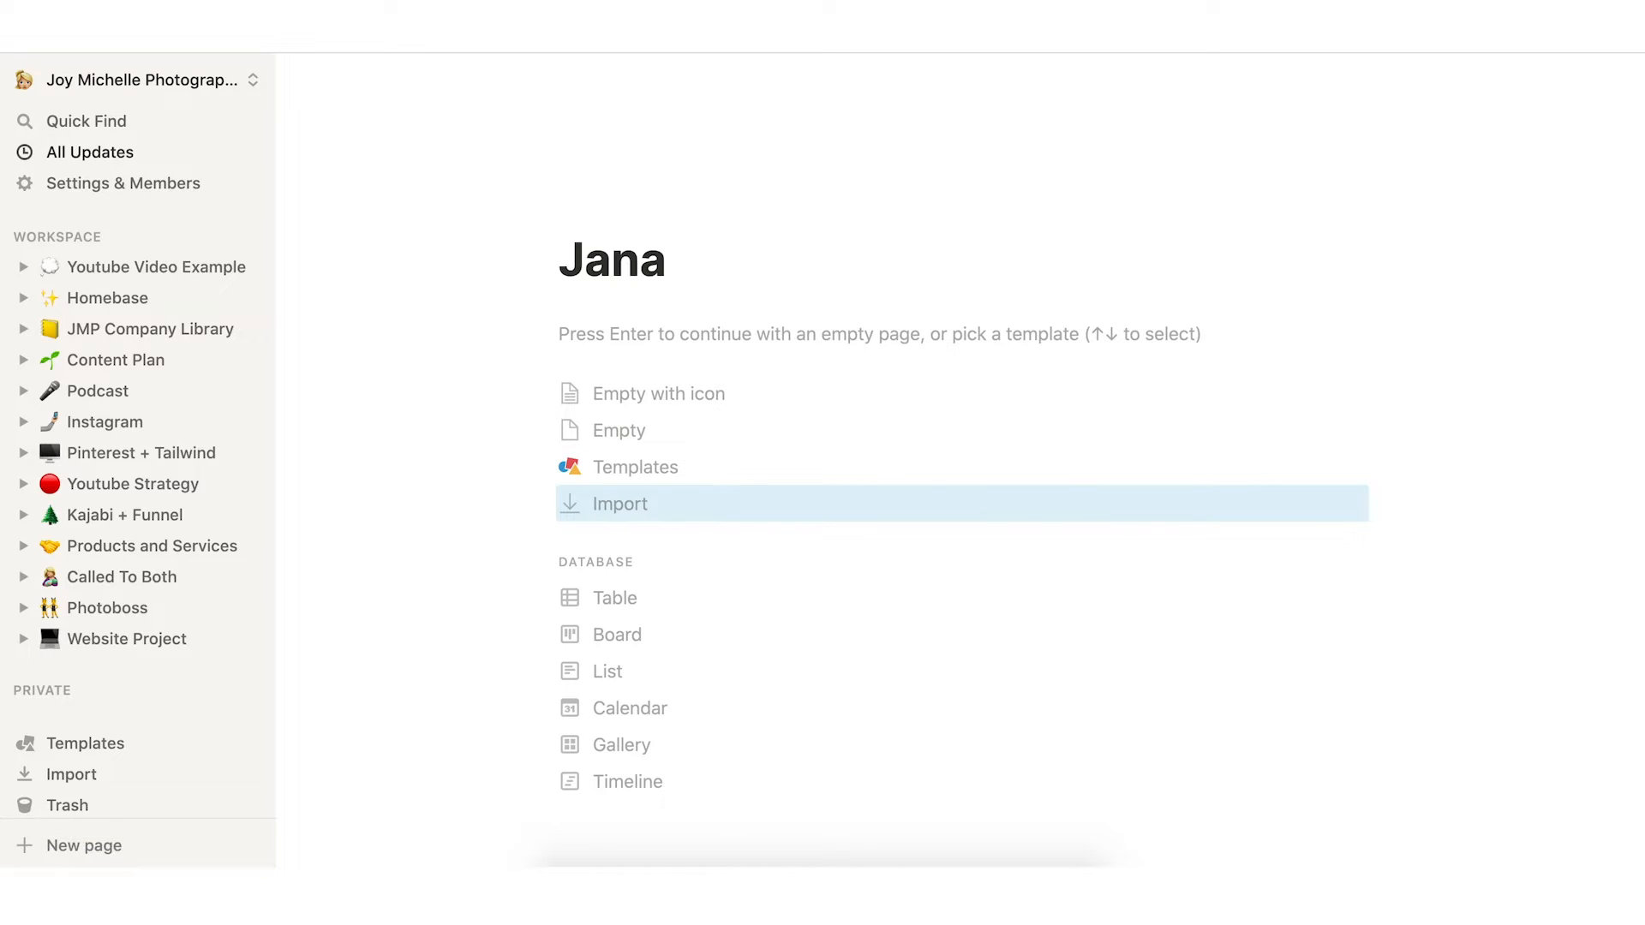
type("ent")
key("Return")
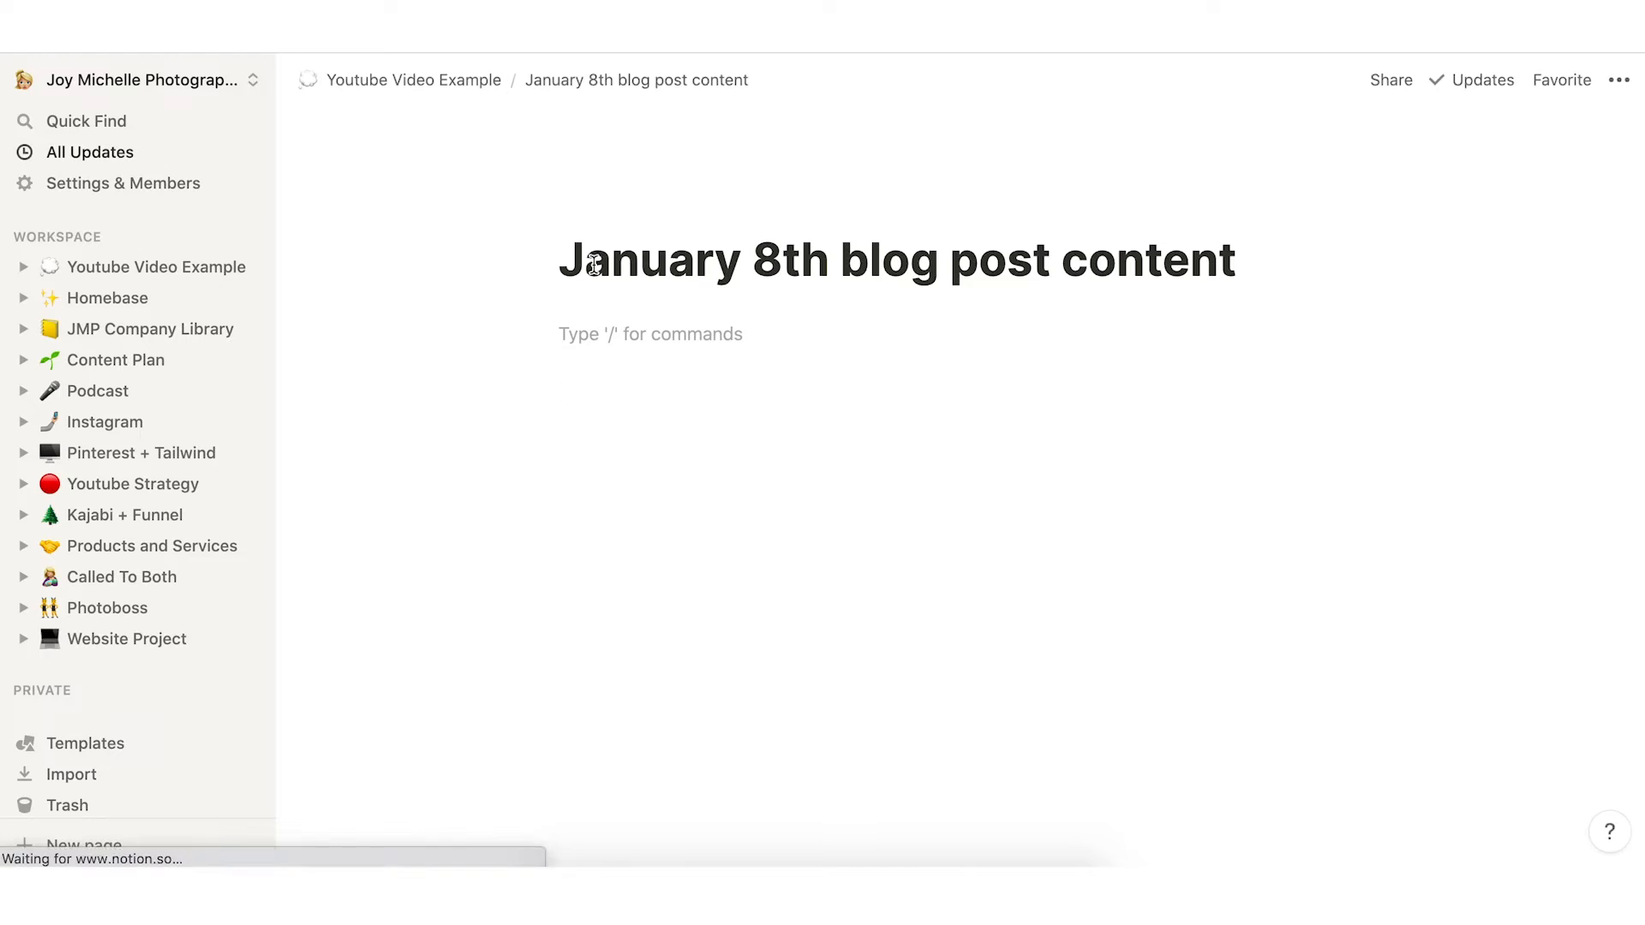
left_click(452, 81)
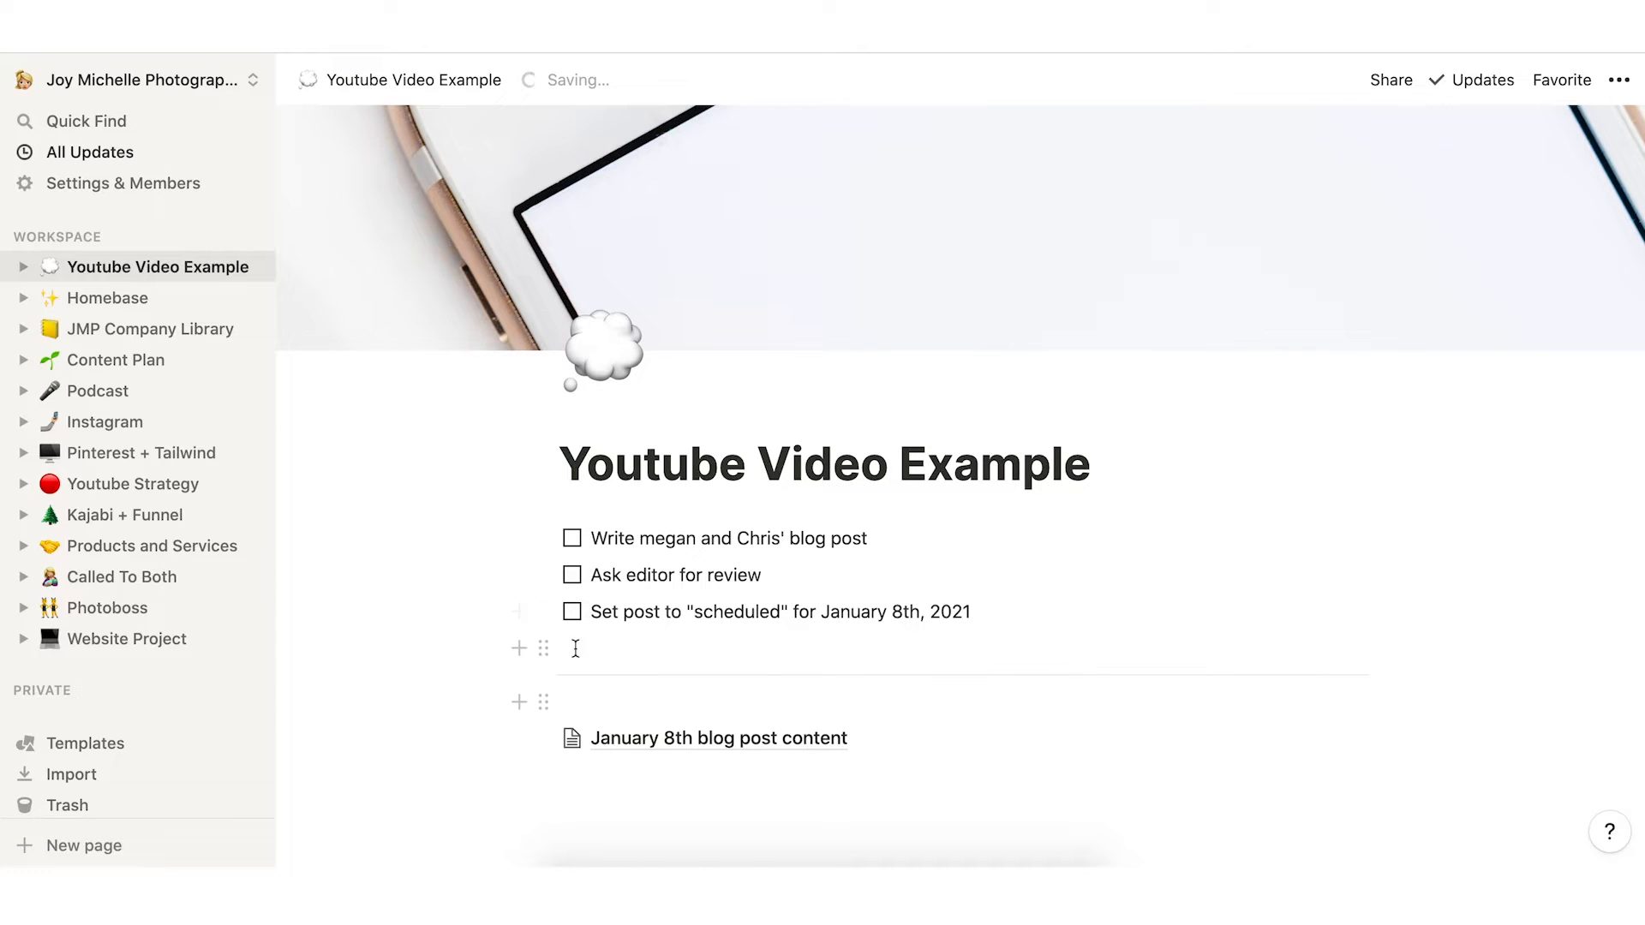
Open the January 8th blog post content sub-page and insert the Unsplash photo of a laptop and coffee cup by XPS.
scroll(410, 570, "down", 1)
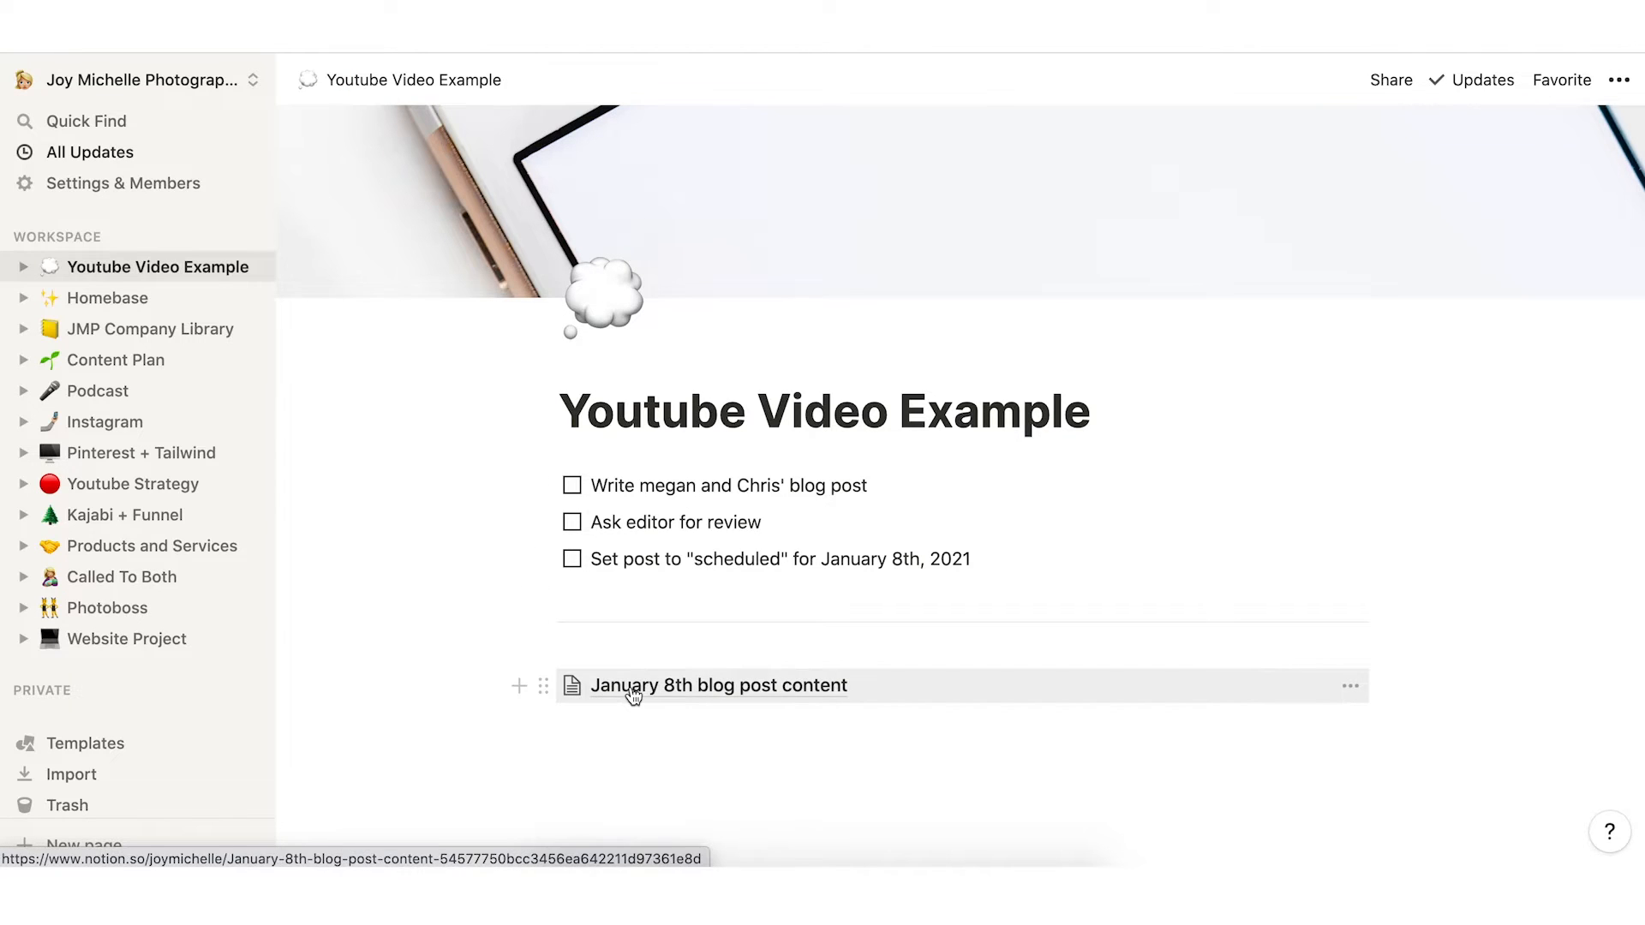
scroll(631, 691, "down", 2)
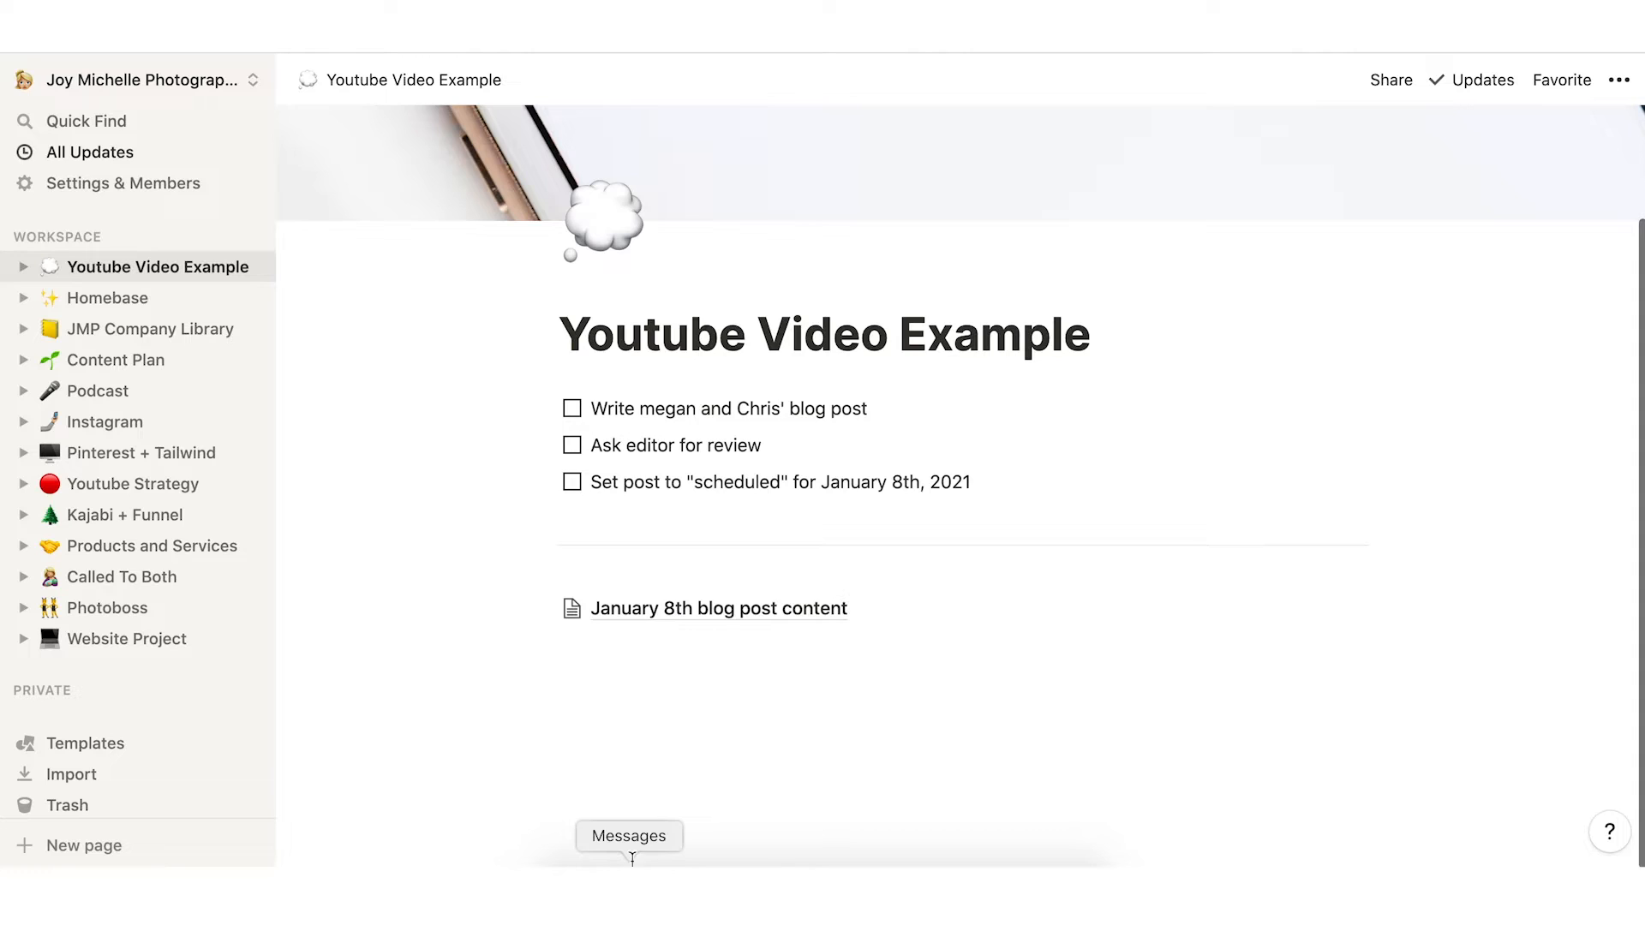
left_click(660, 609)
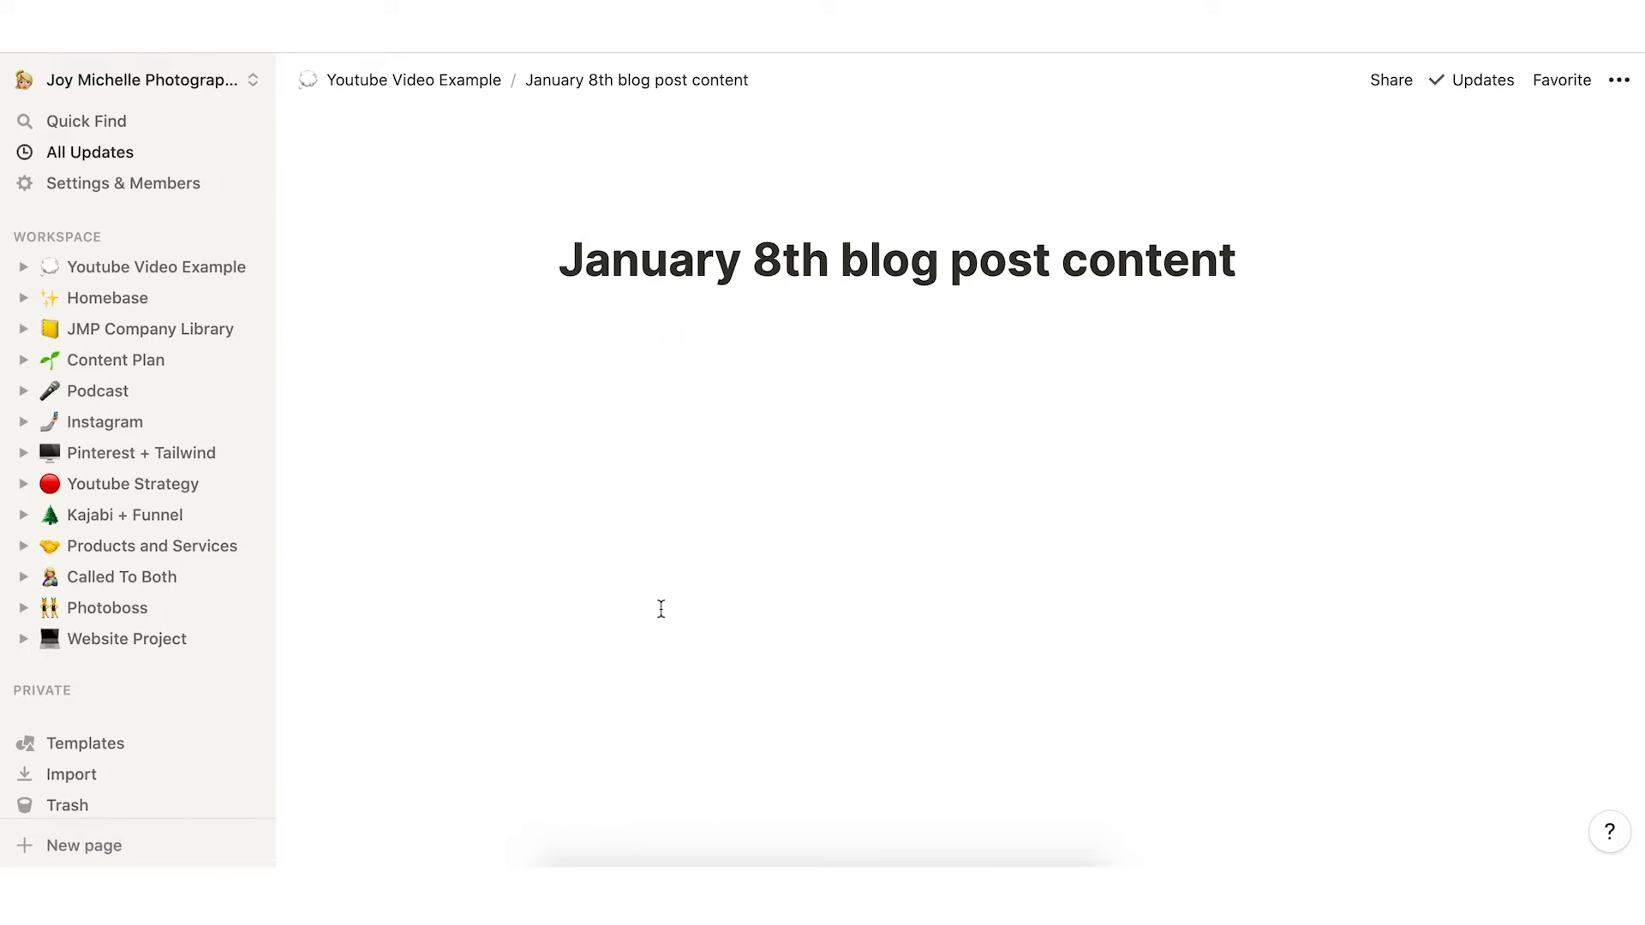
left_click(778, 391)
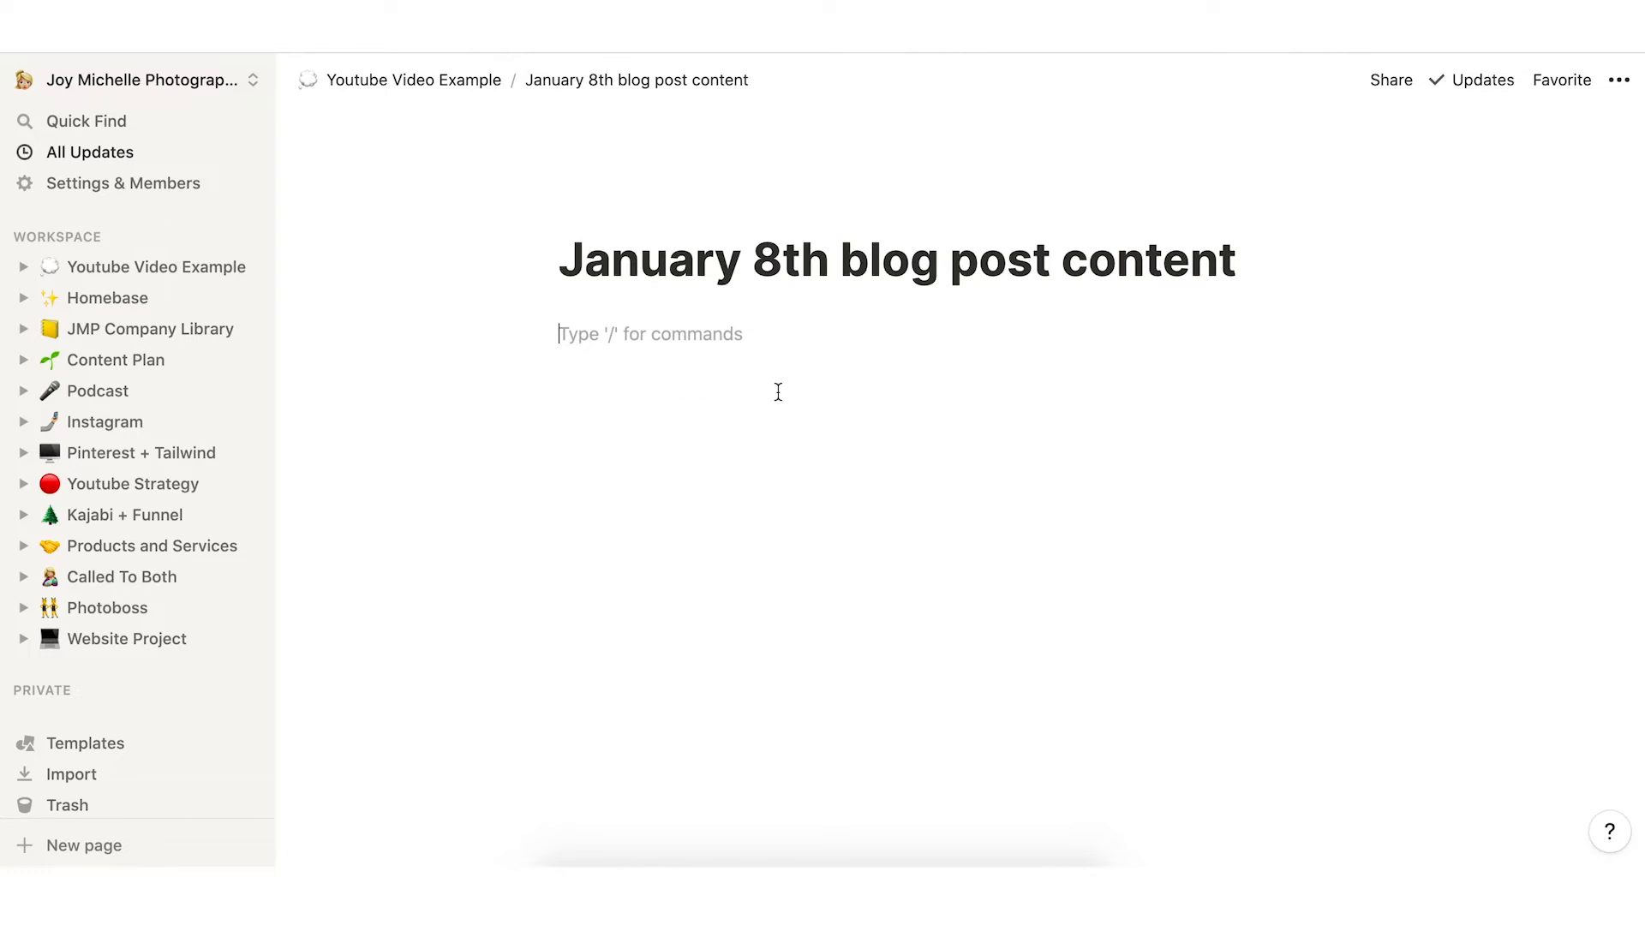
type("/ima")
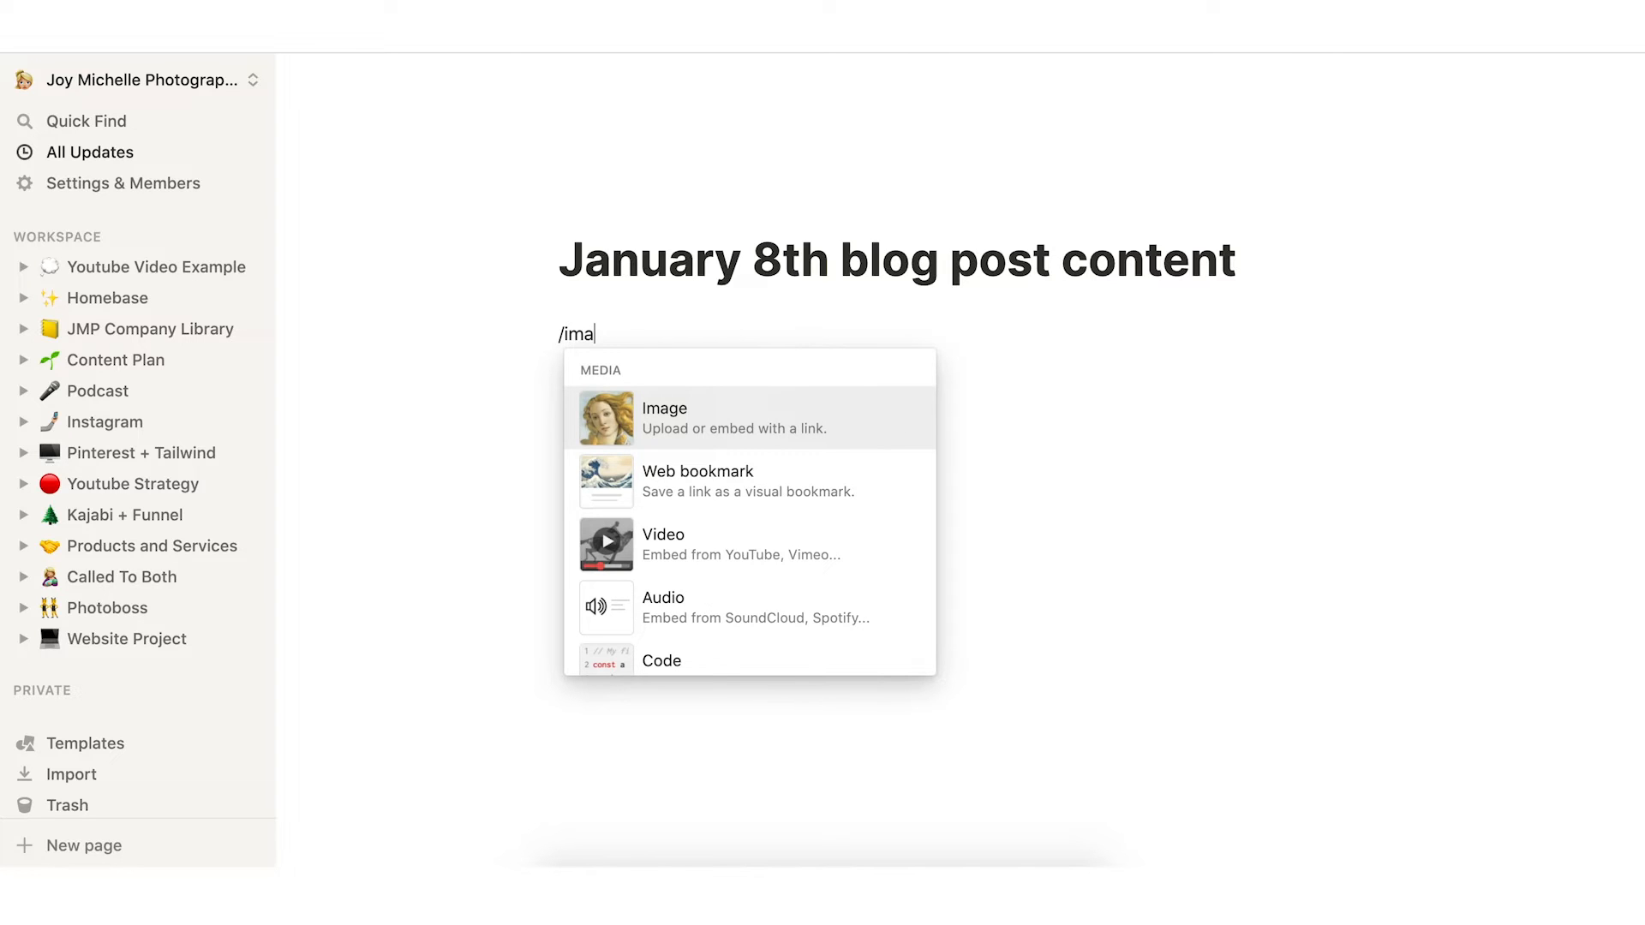
left_click(716, 414)
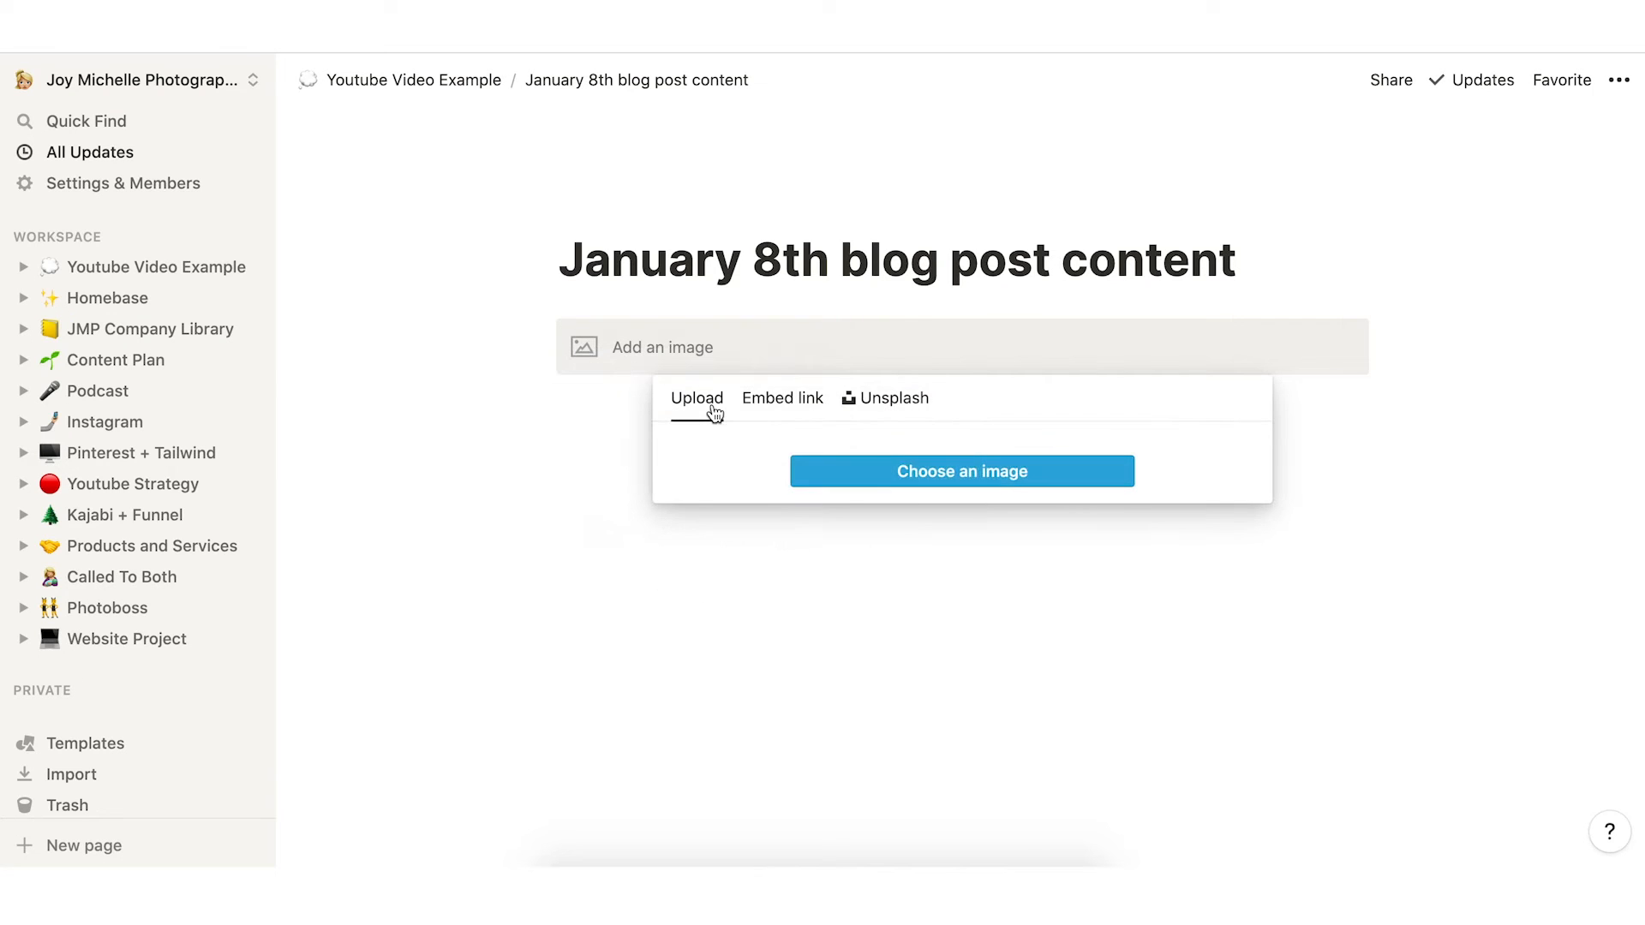
left_click(893, 407)
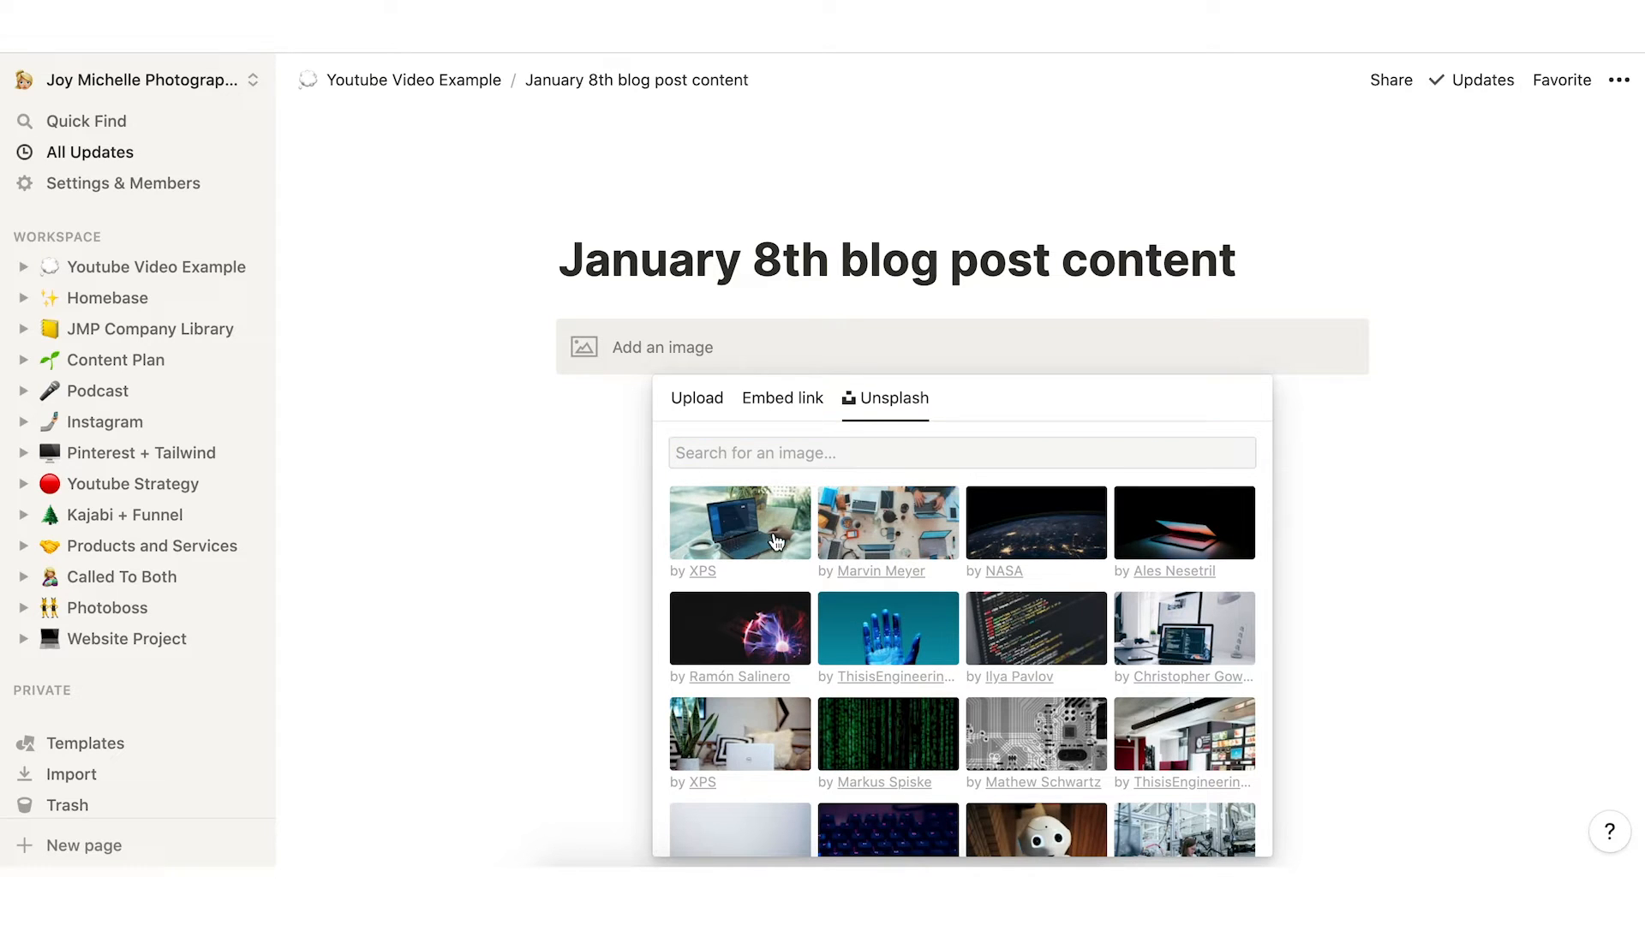
left_click(741, 525)
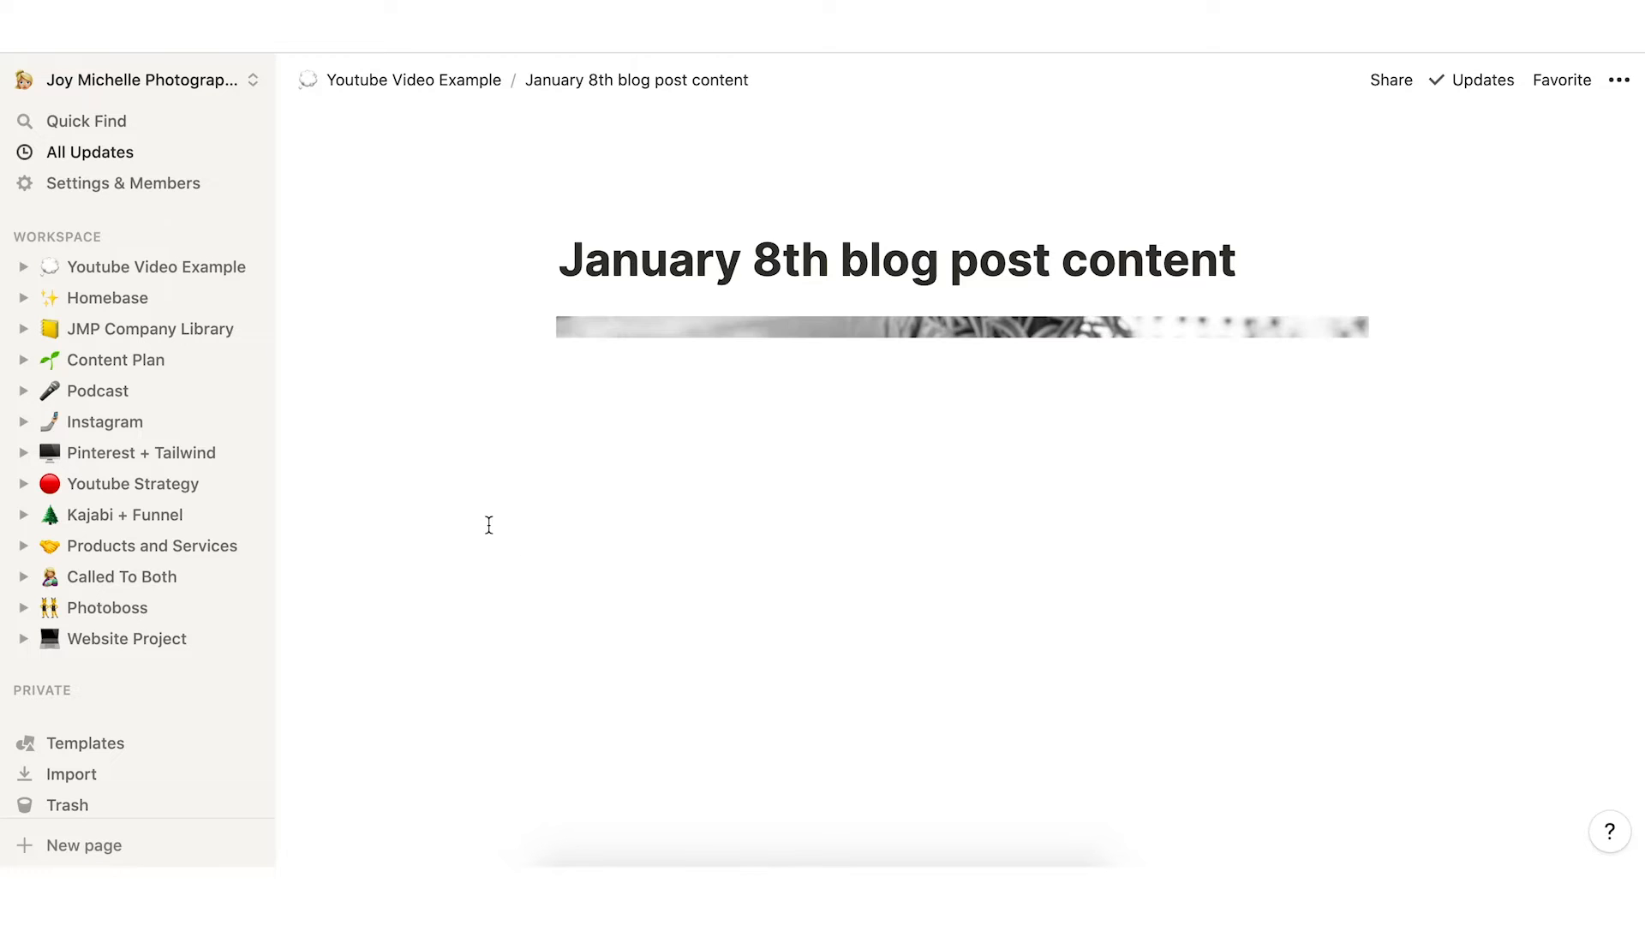
scroll(488, 524, "down", 5)
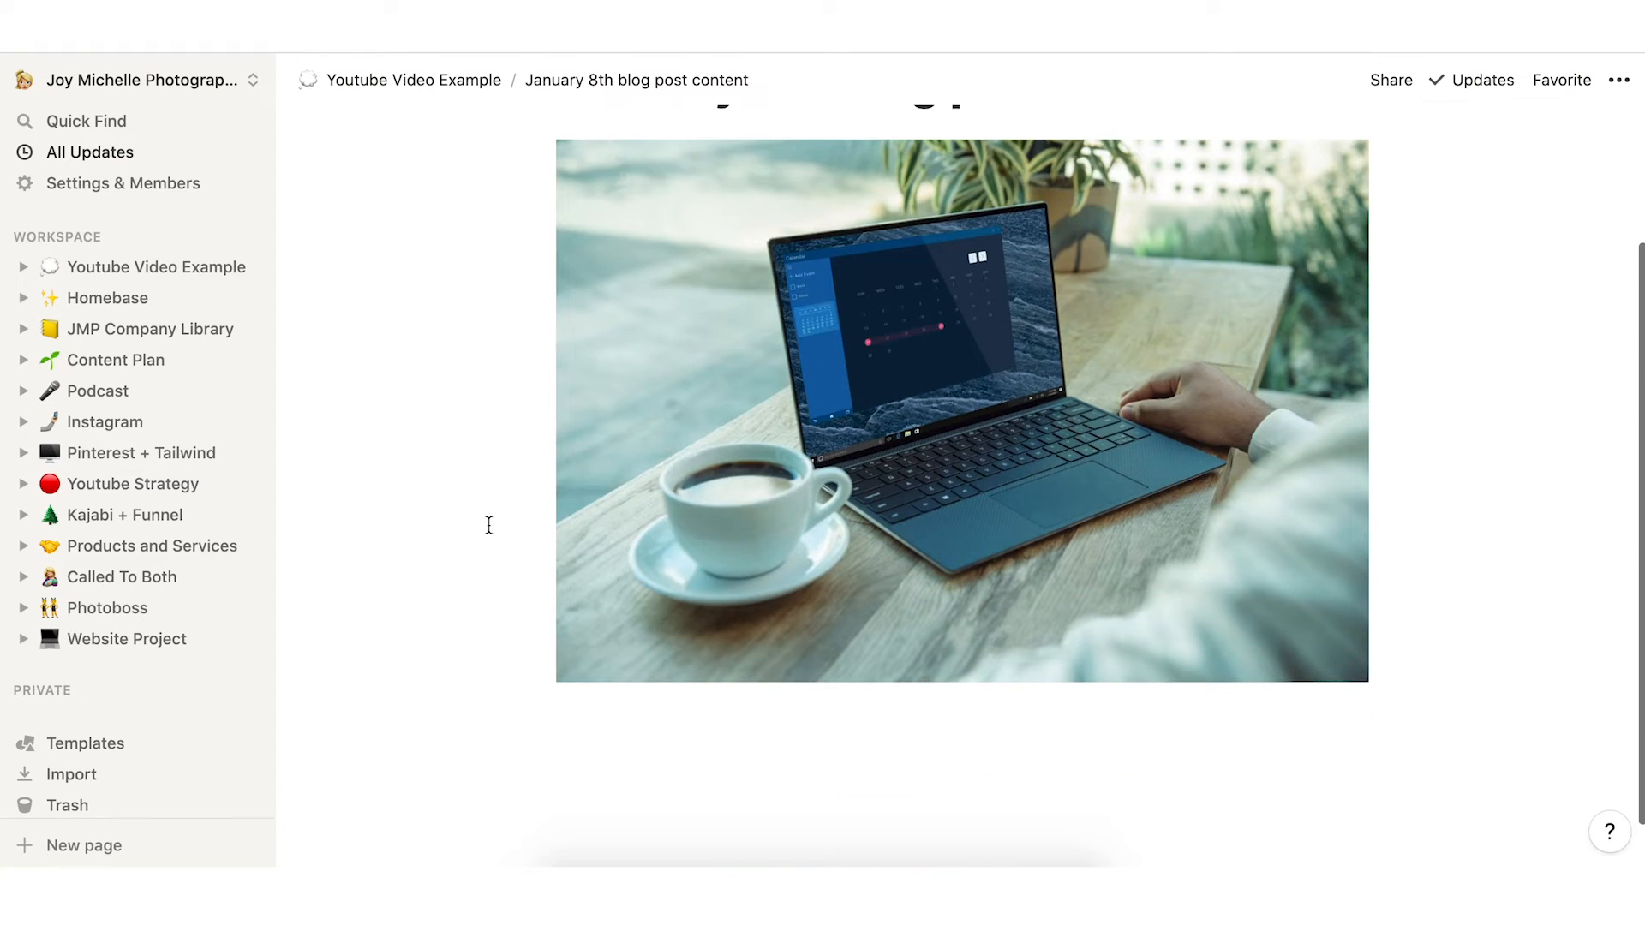
scroll(488, 524, "up", 4)
scroll(488, 524, "down", 2)
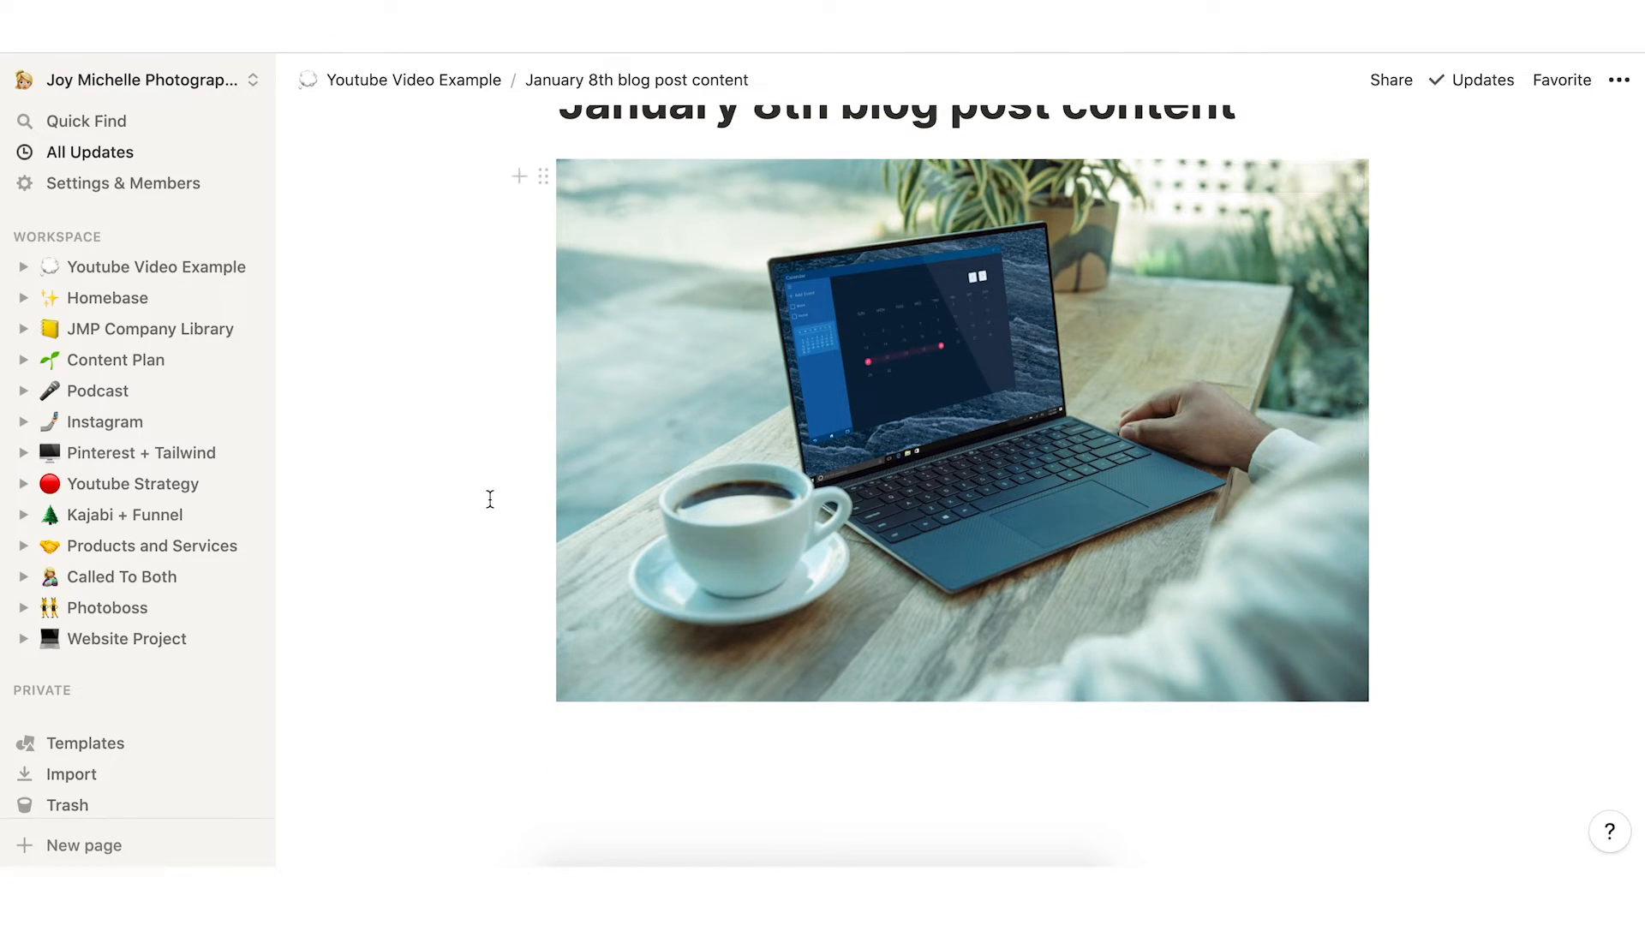
scroll(490, 499, "up", 3)
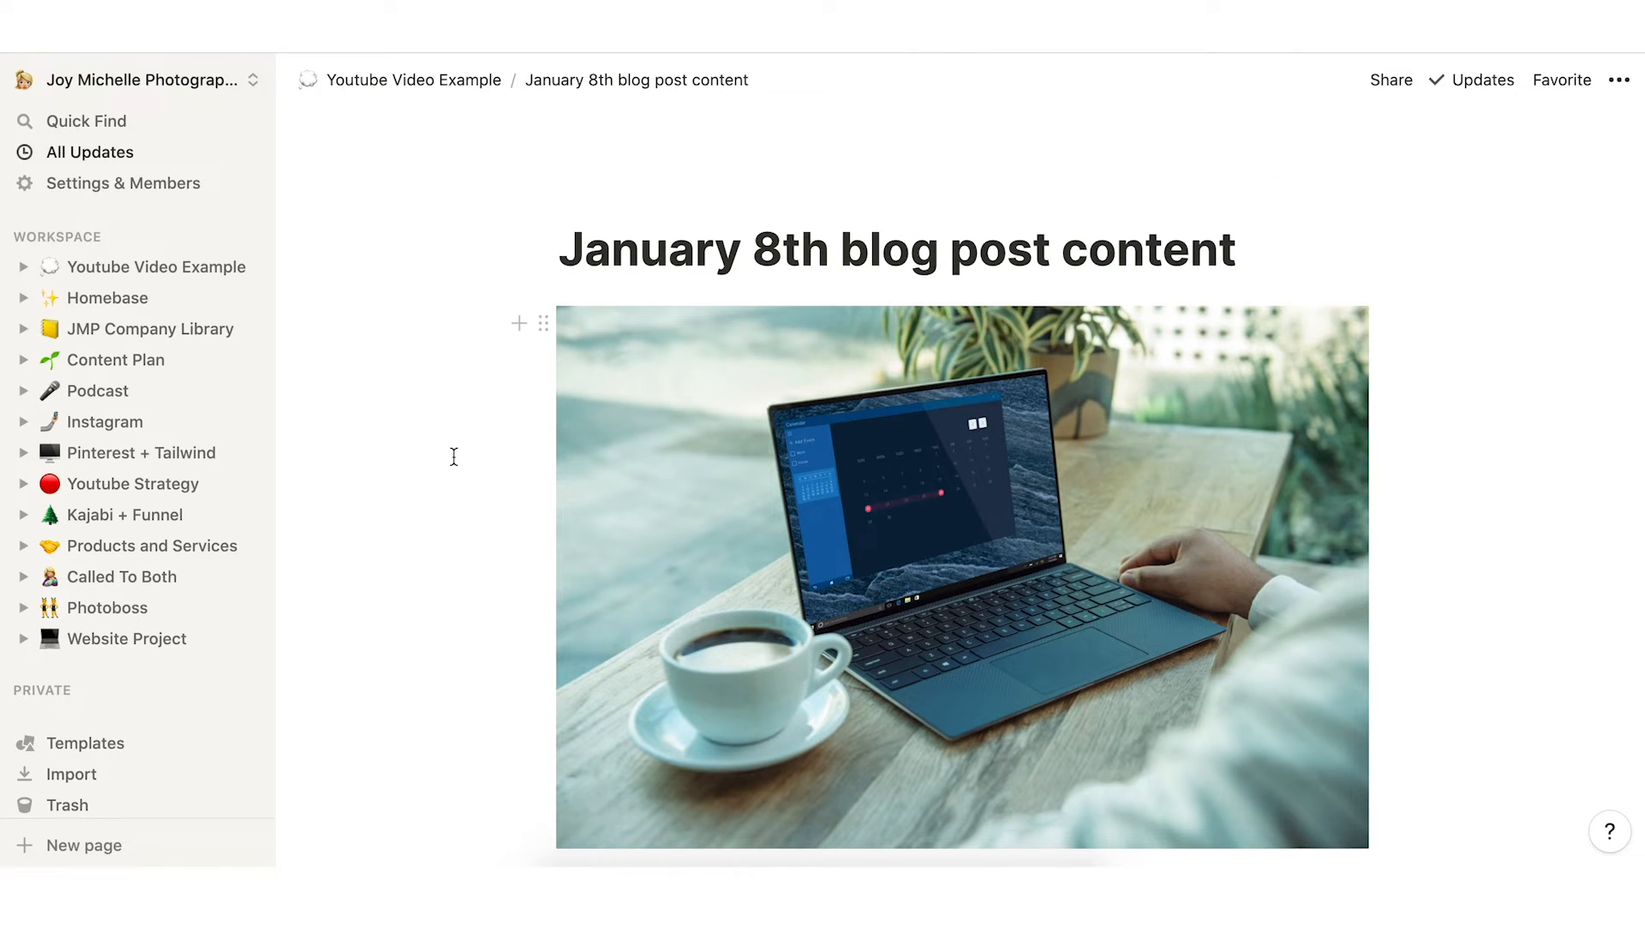
scroll(521, 520, "up", 1)
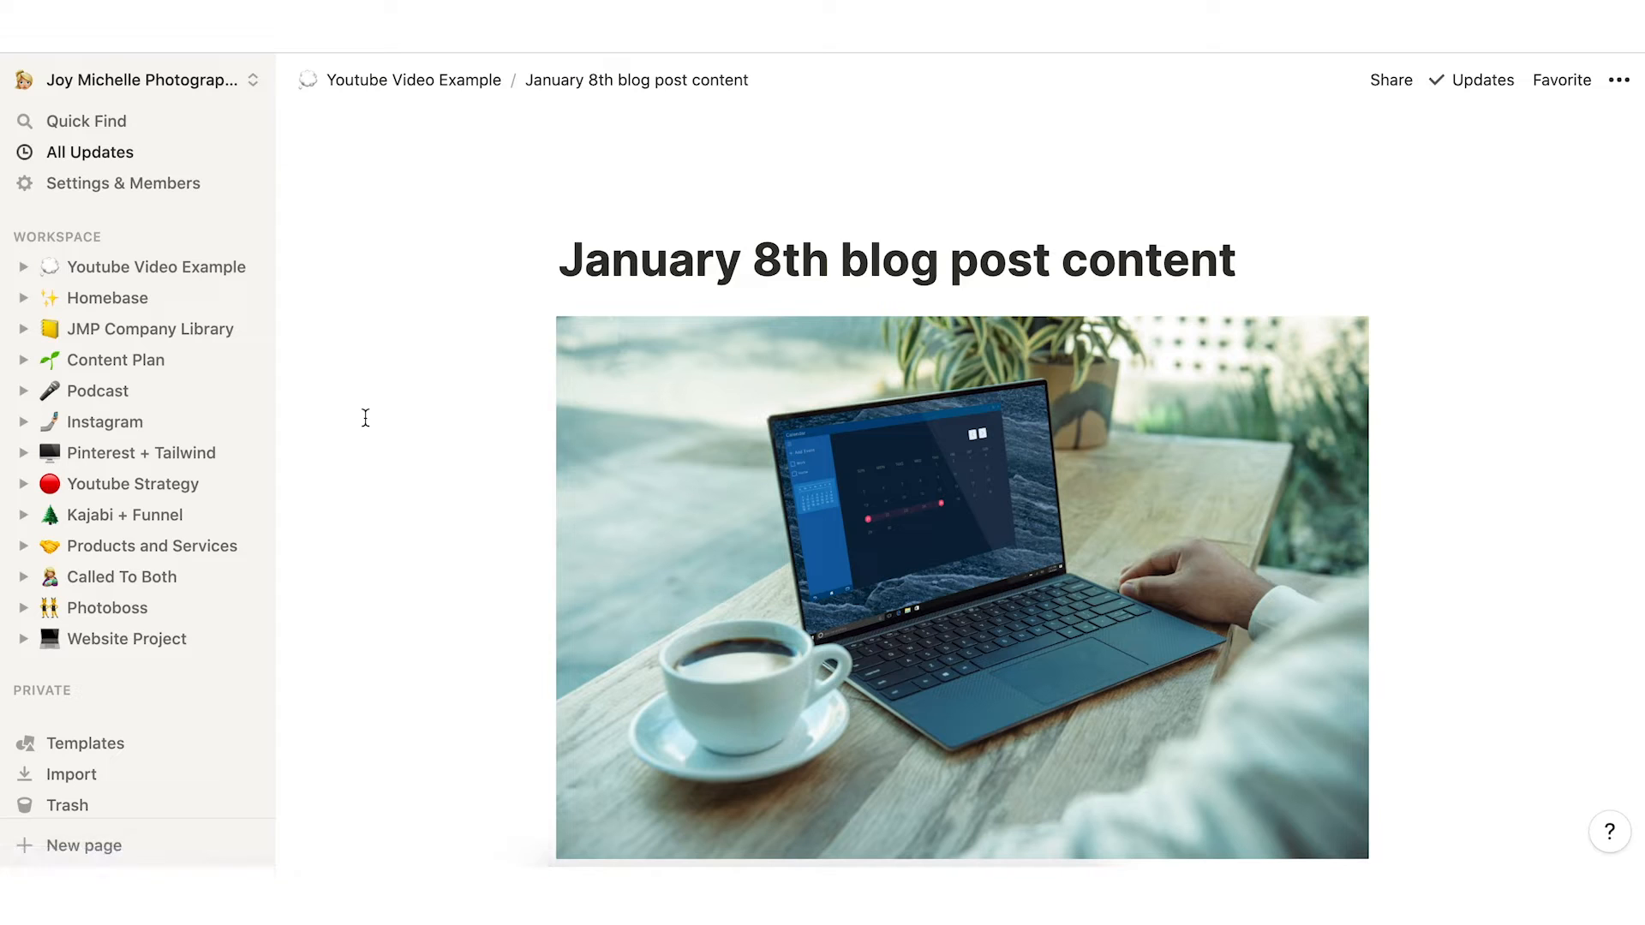
Open the JMP Company Library page and look through its sections down to the To File list.
left_click(187, 343)
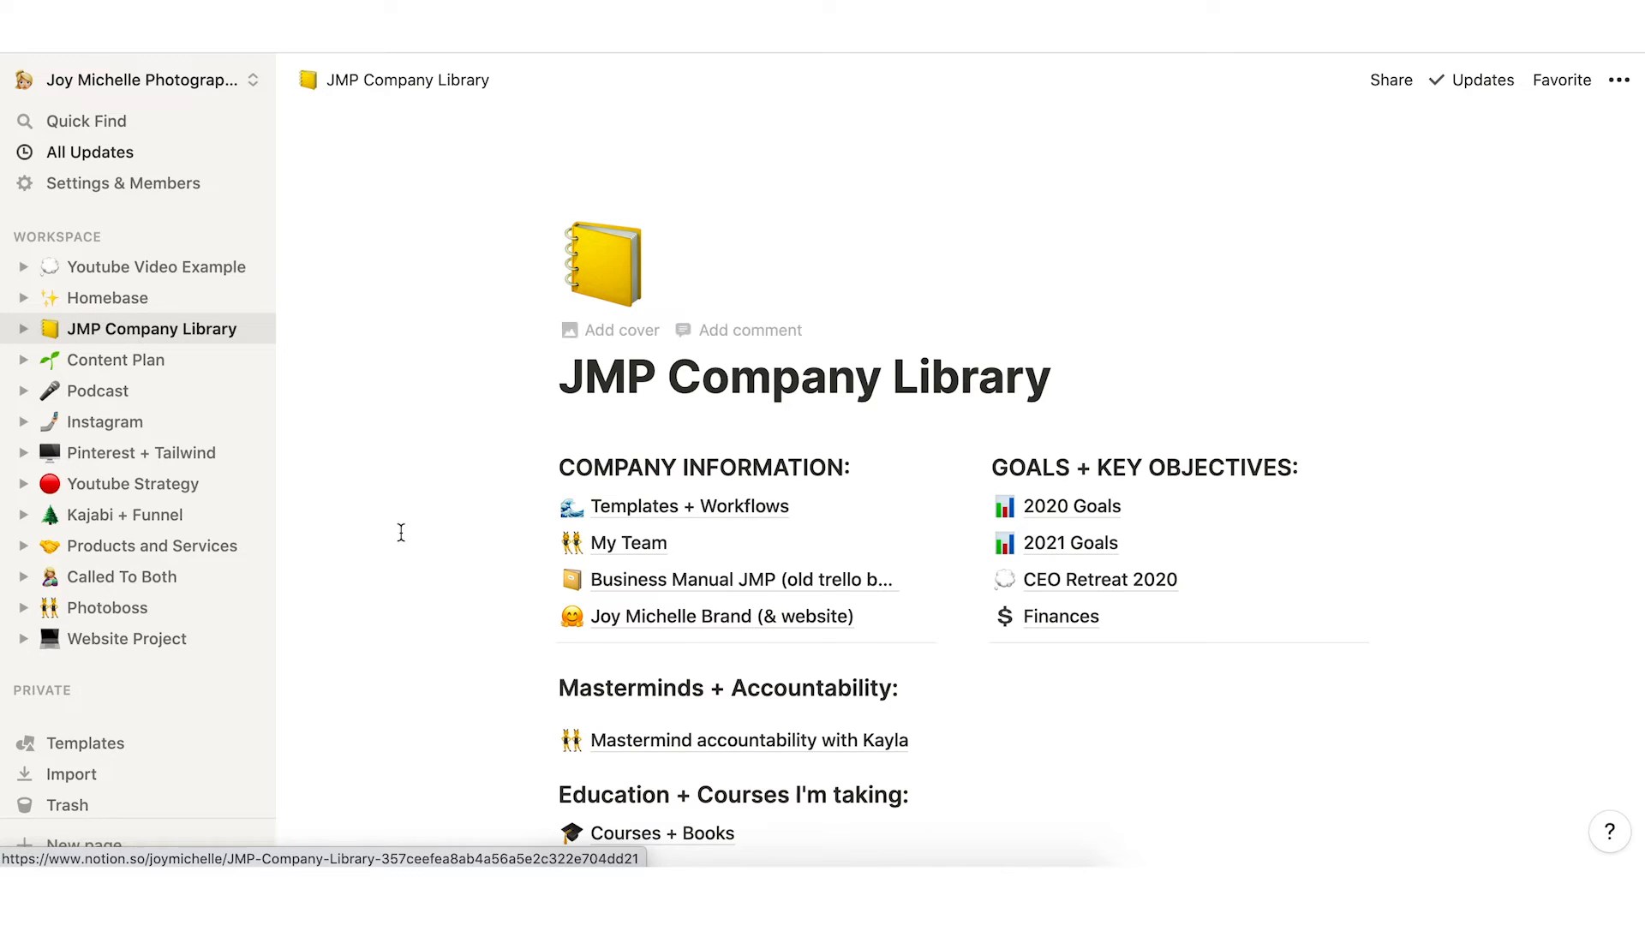
scroll(430, 609, "down", 3)
scroll(430, 609, "down", 3)
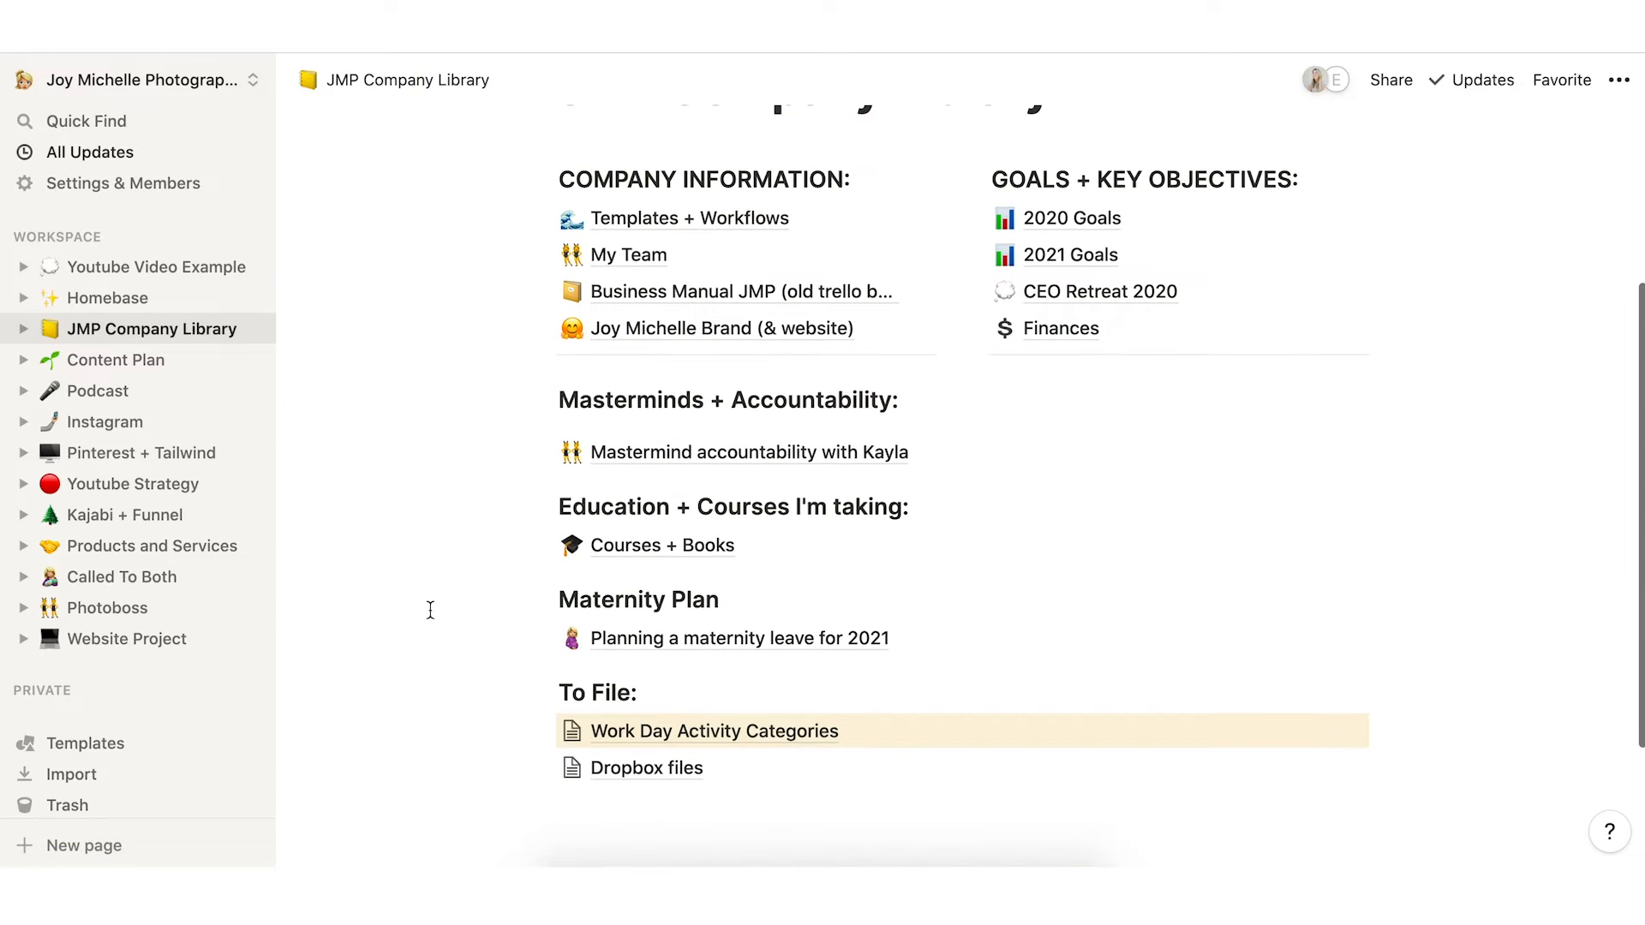
Open the Courses + Books page and review its course directory, book notes, wish list, reading list and PDF attachments.
left_click(681, 548)
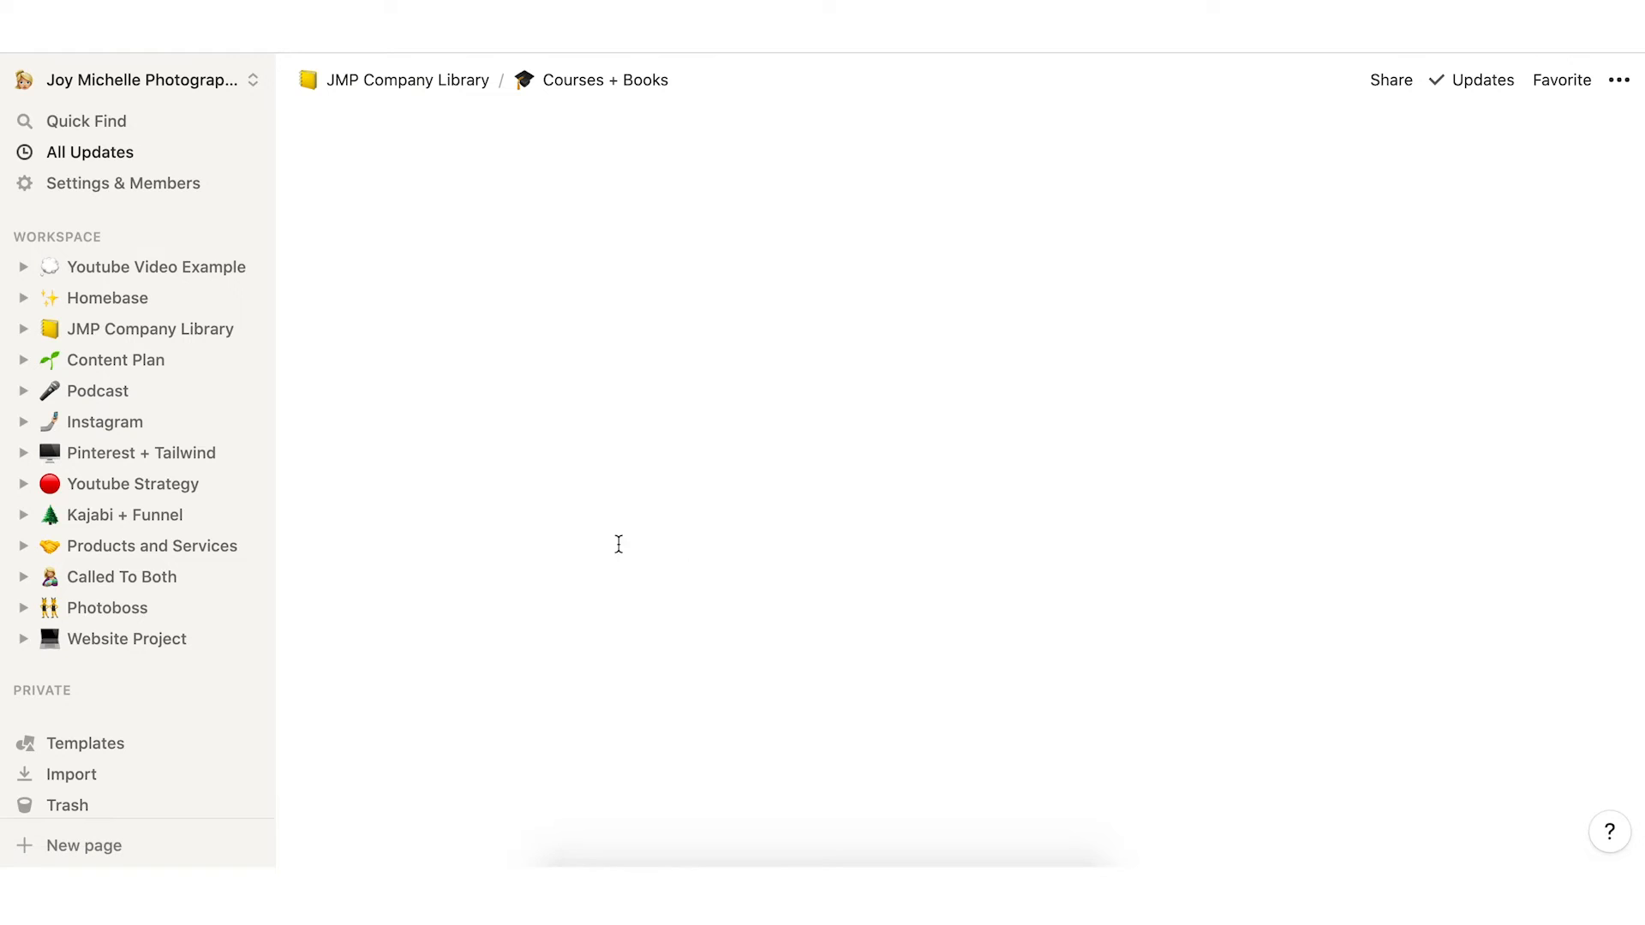
scroll(494, 472, "down", 4)
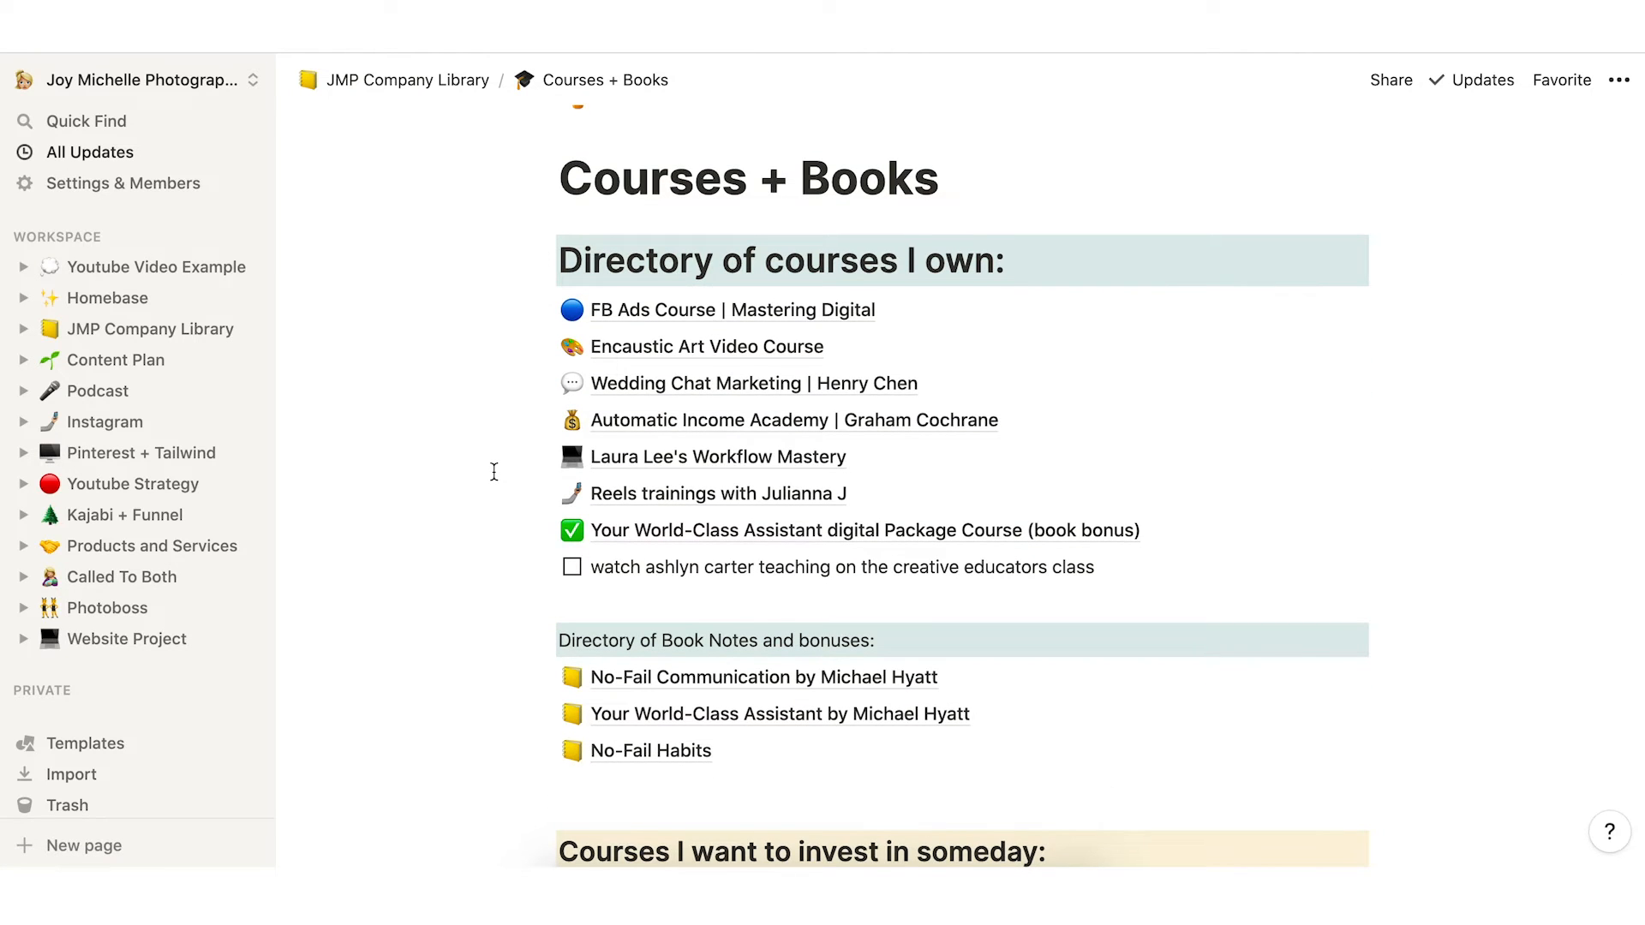
scroll(493, 471, "down", 12)
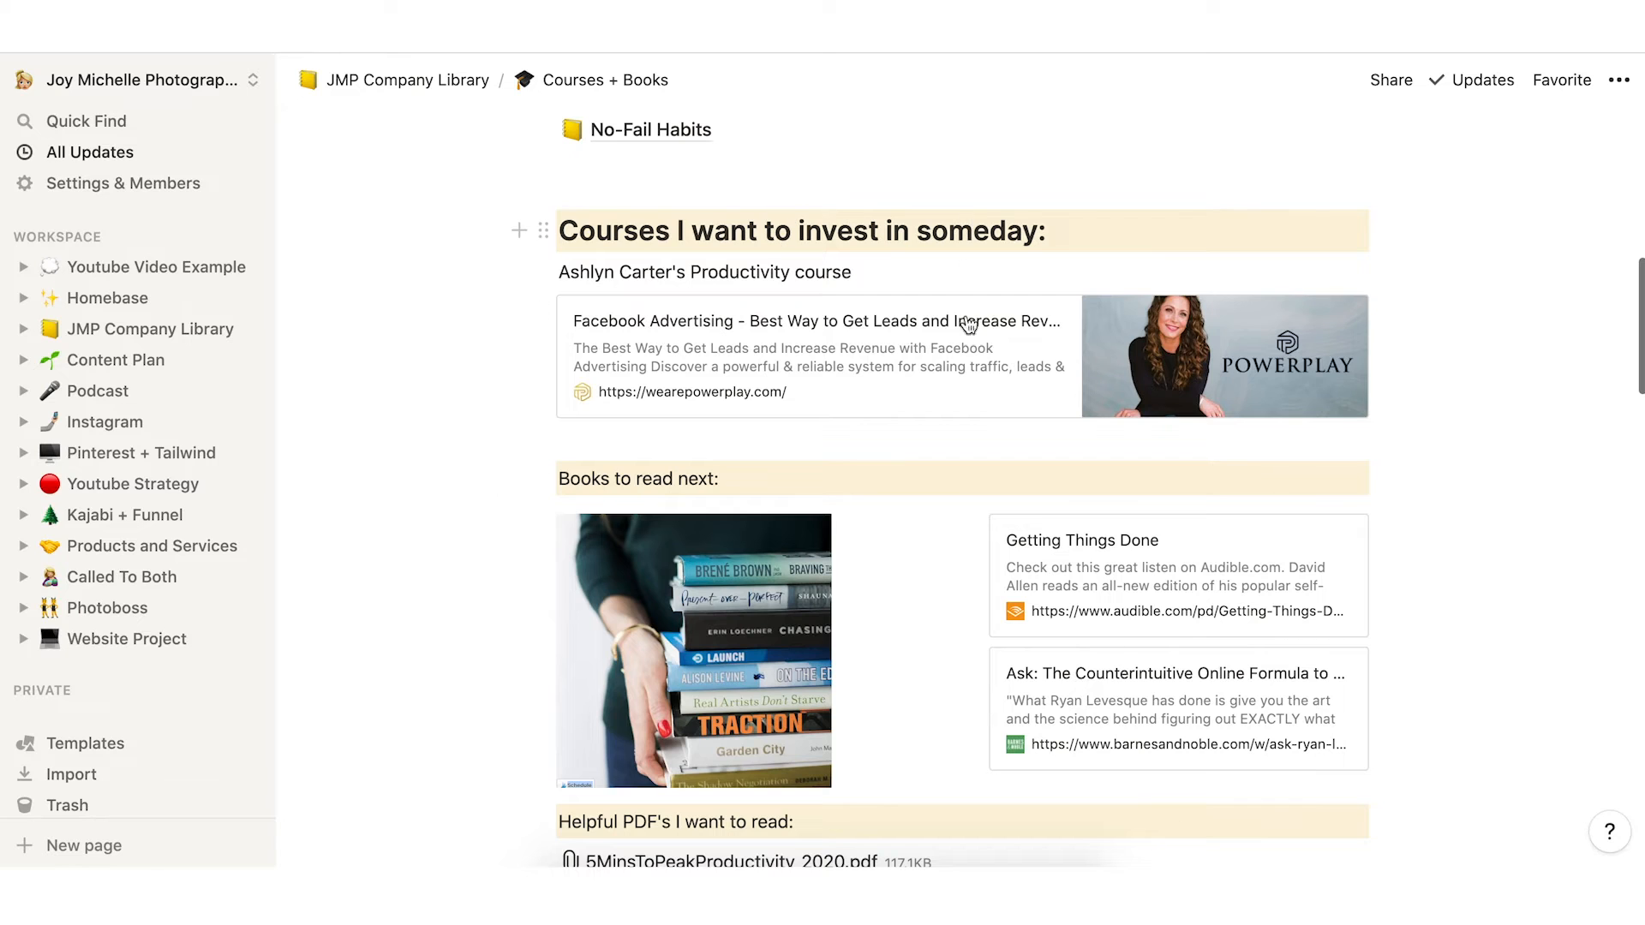
scroll(479, 403, "down", 2)
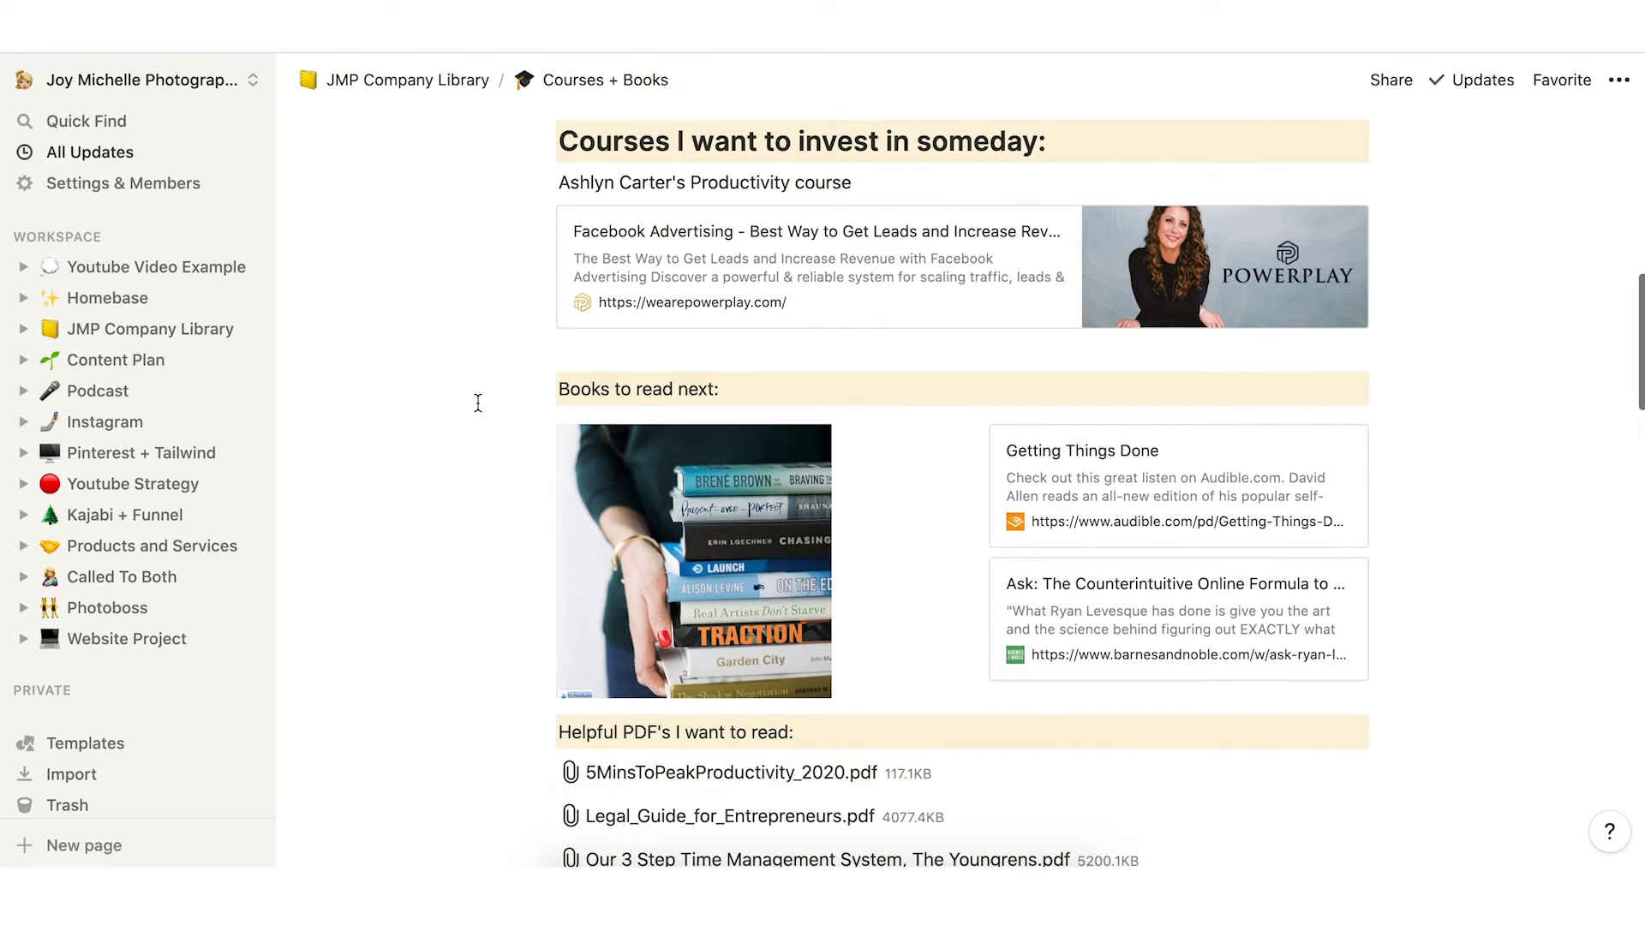
scroll(496, 668, "down", 7)
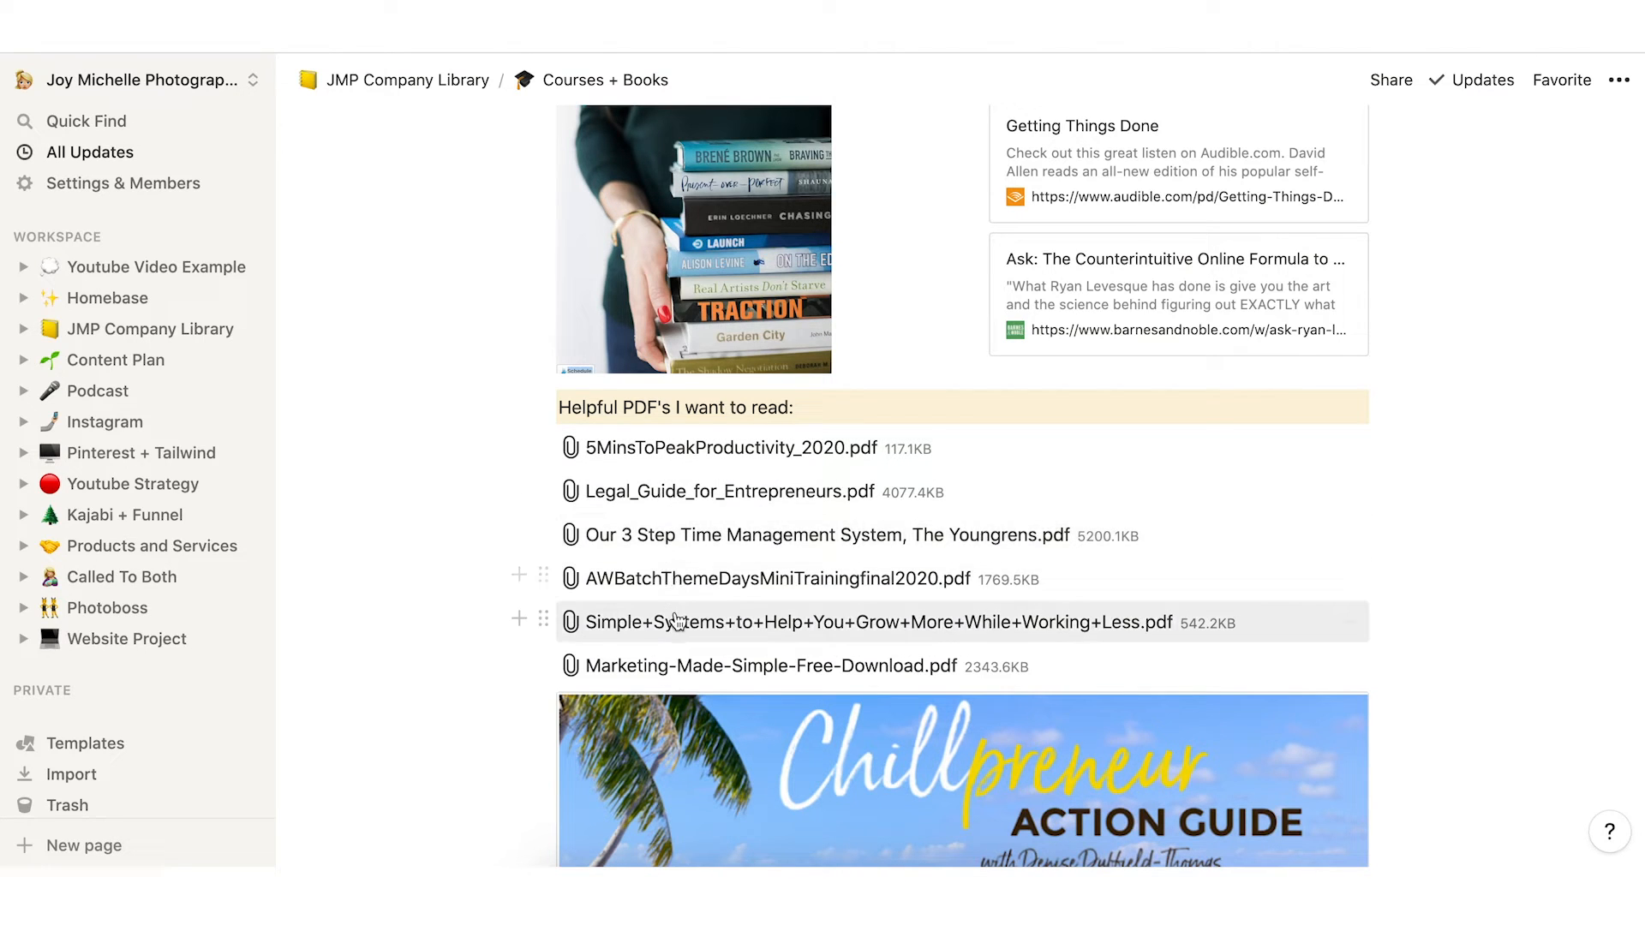
scroll(473, 519, "down", 2)
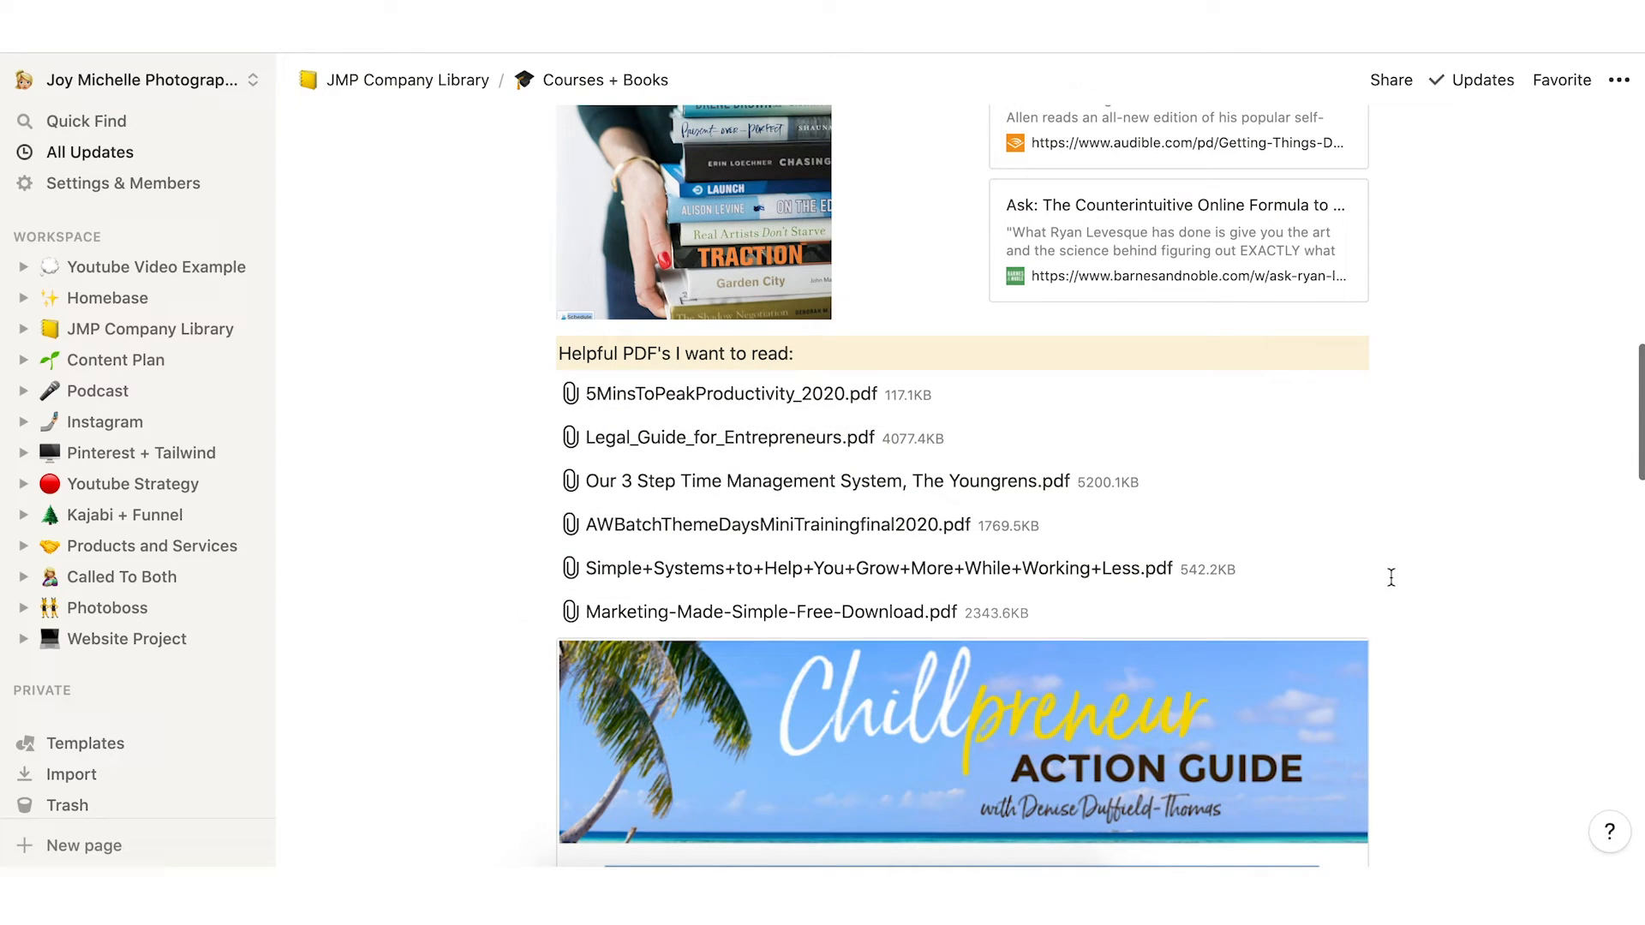
scroll(1391, 577, "up", 10)
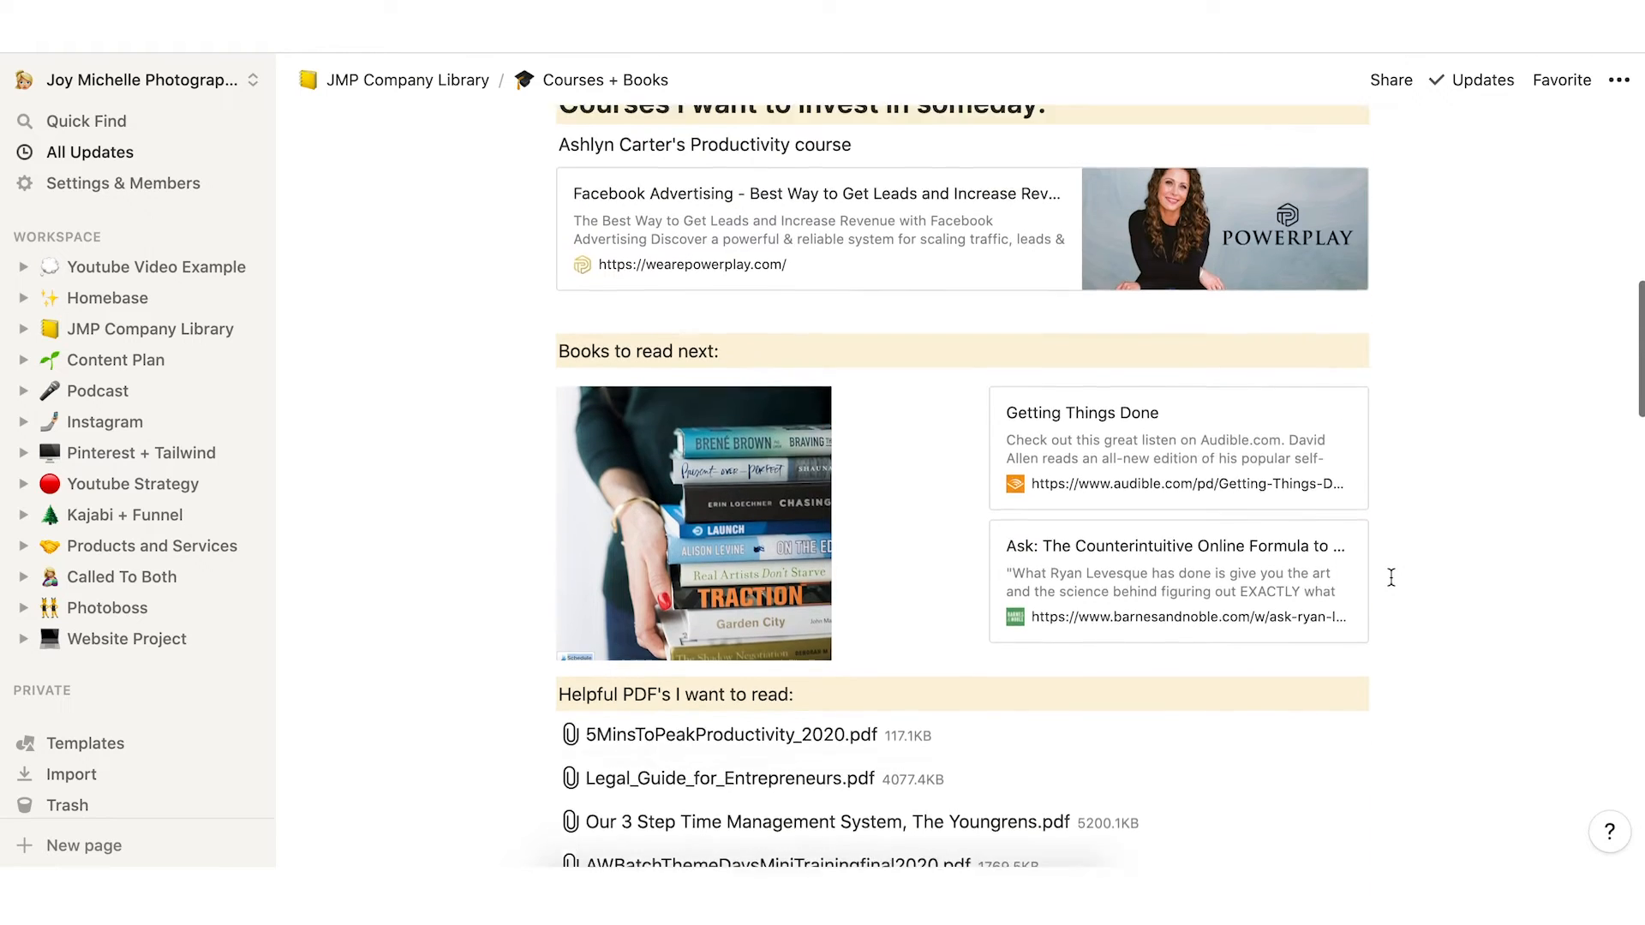
scroll(1391, 578, "up", 6)
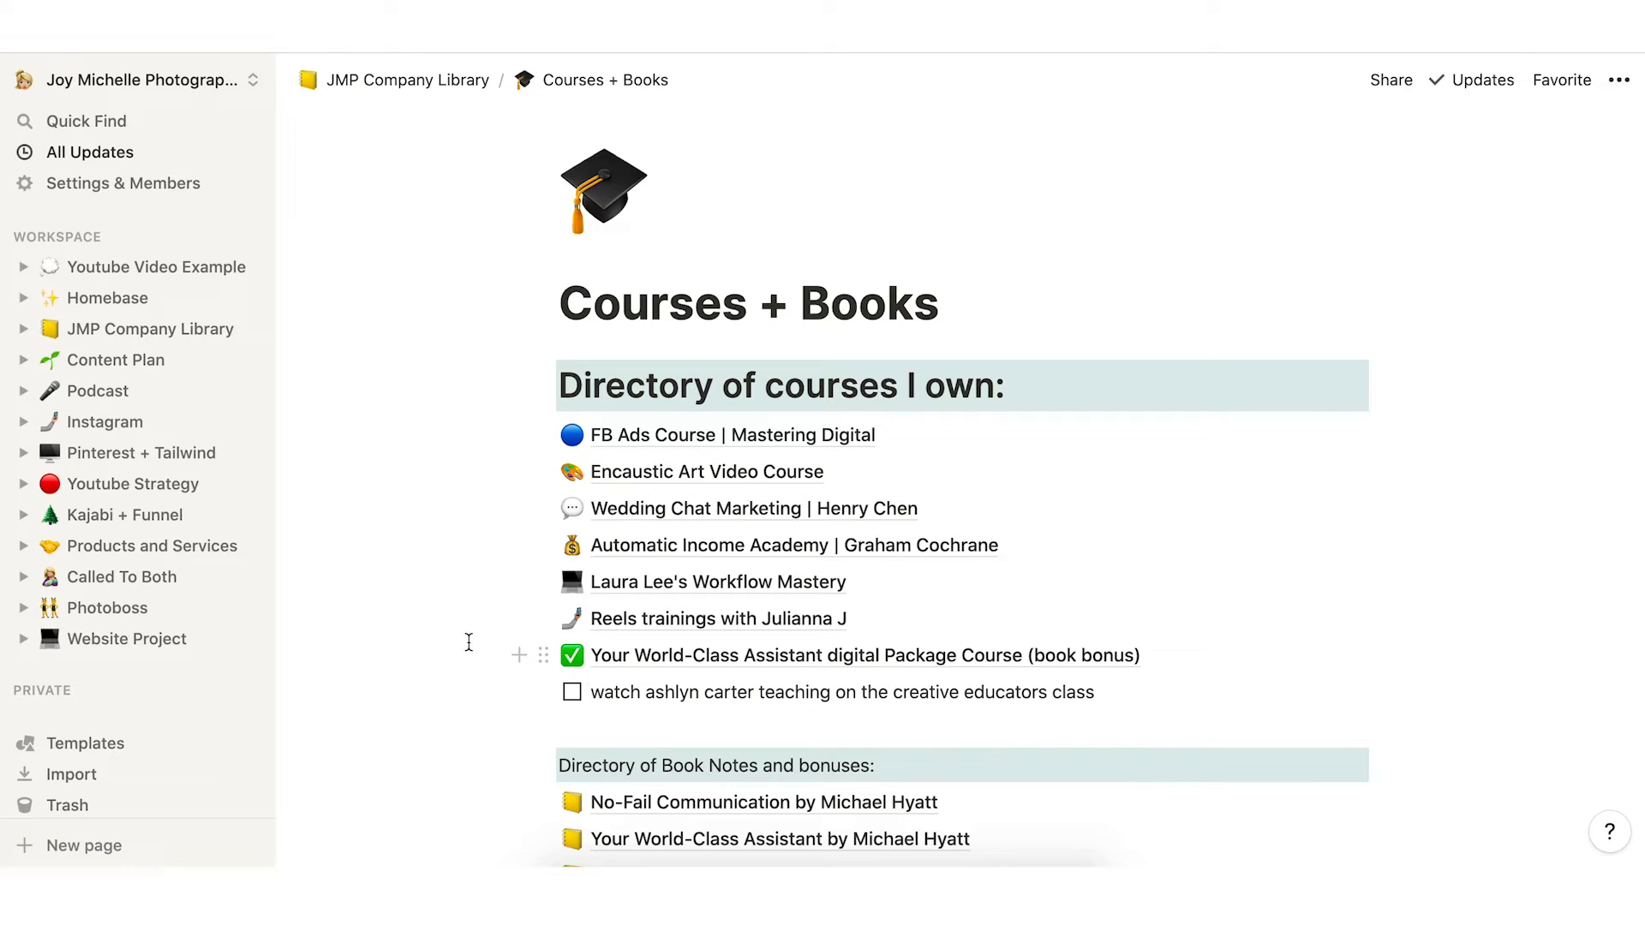
Open the FB Ads Course | Mastering Digital page and review its details, class calendar, homework, to-dos, questions and PDF guide.
left_click(717, 444)
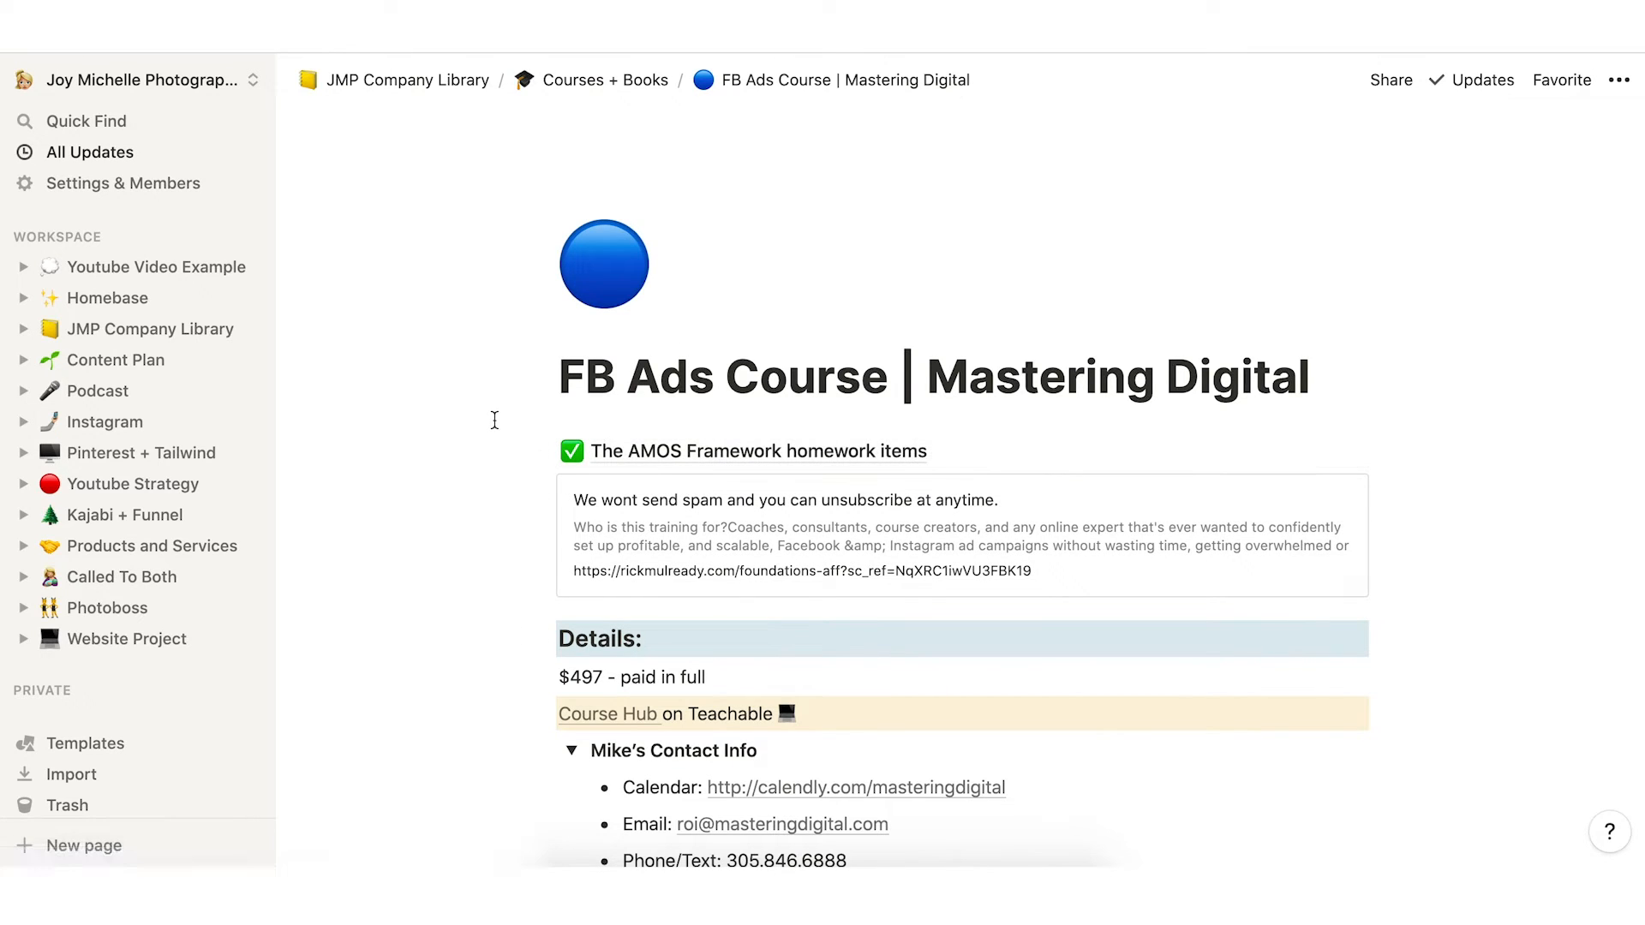
scroll(494, 420, "down", 10)
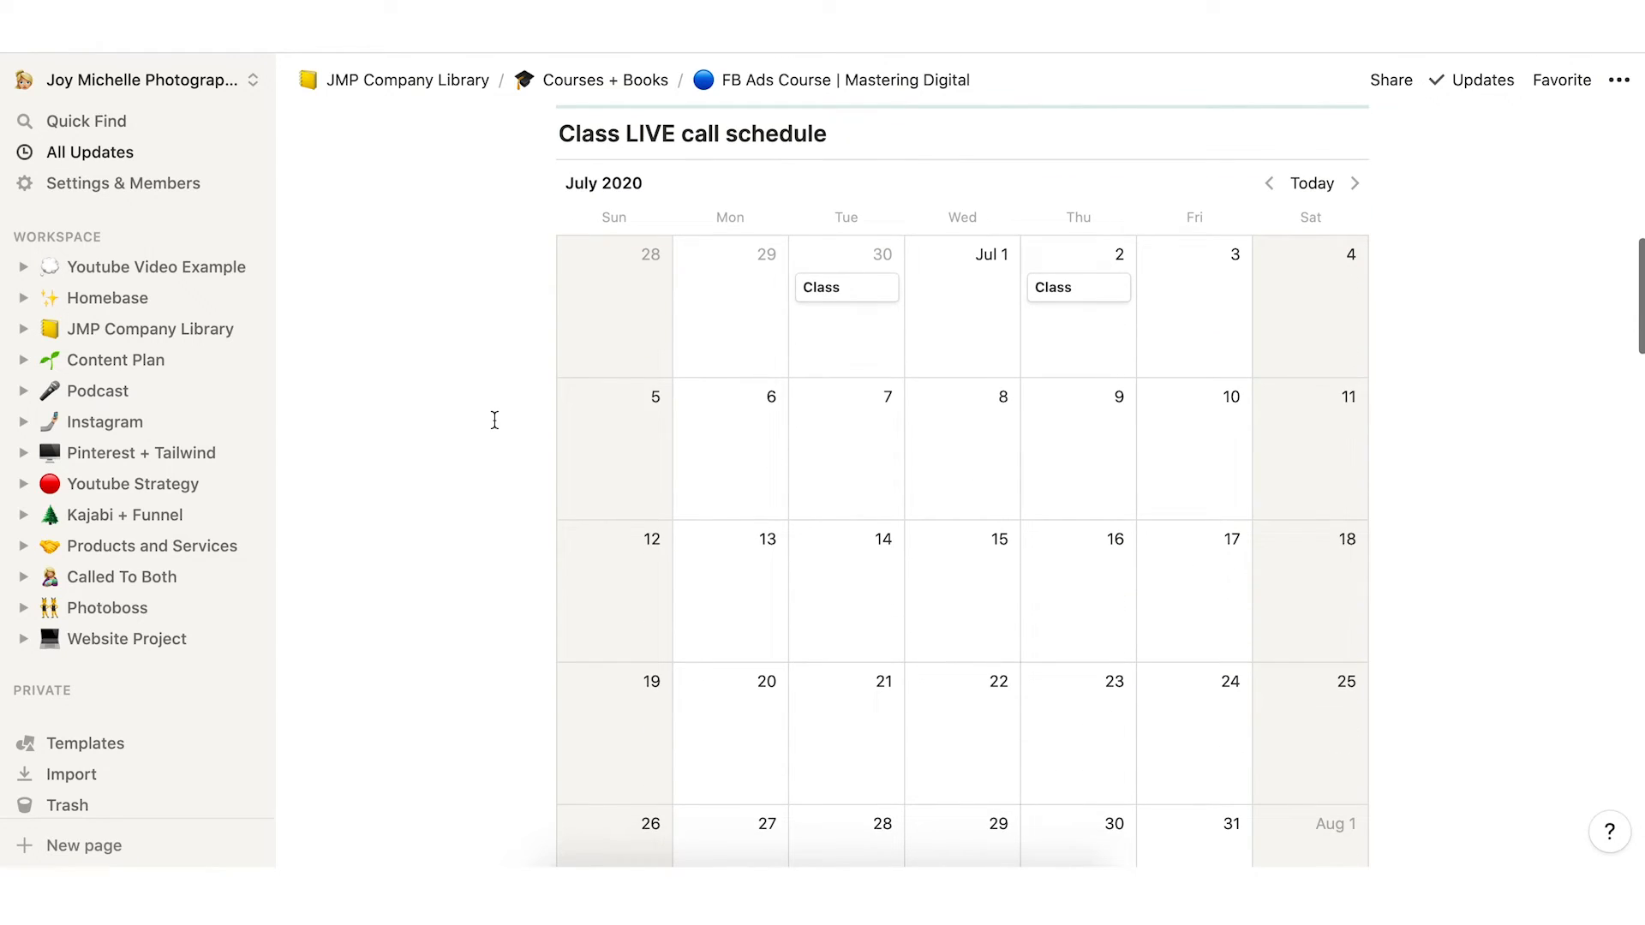
scroll(494, 419, "down", 8)
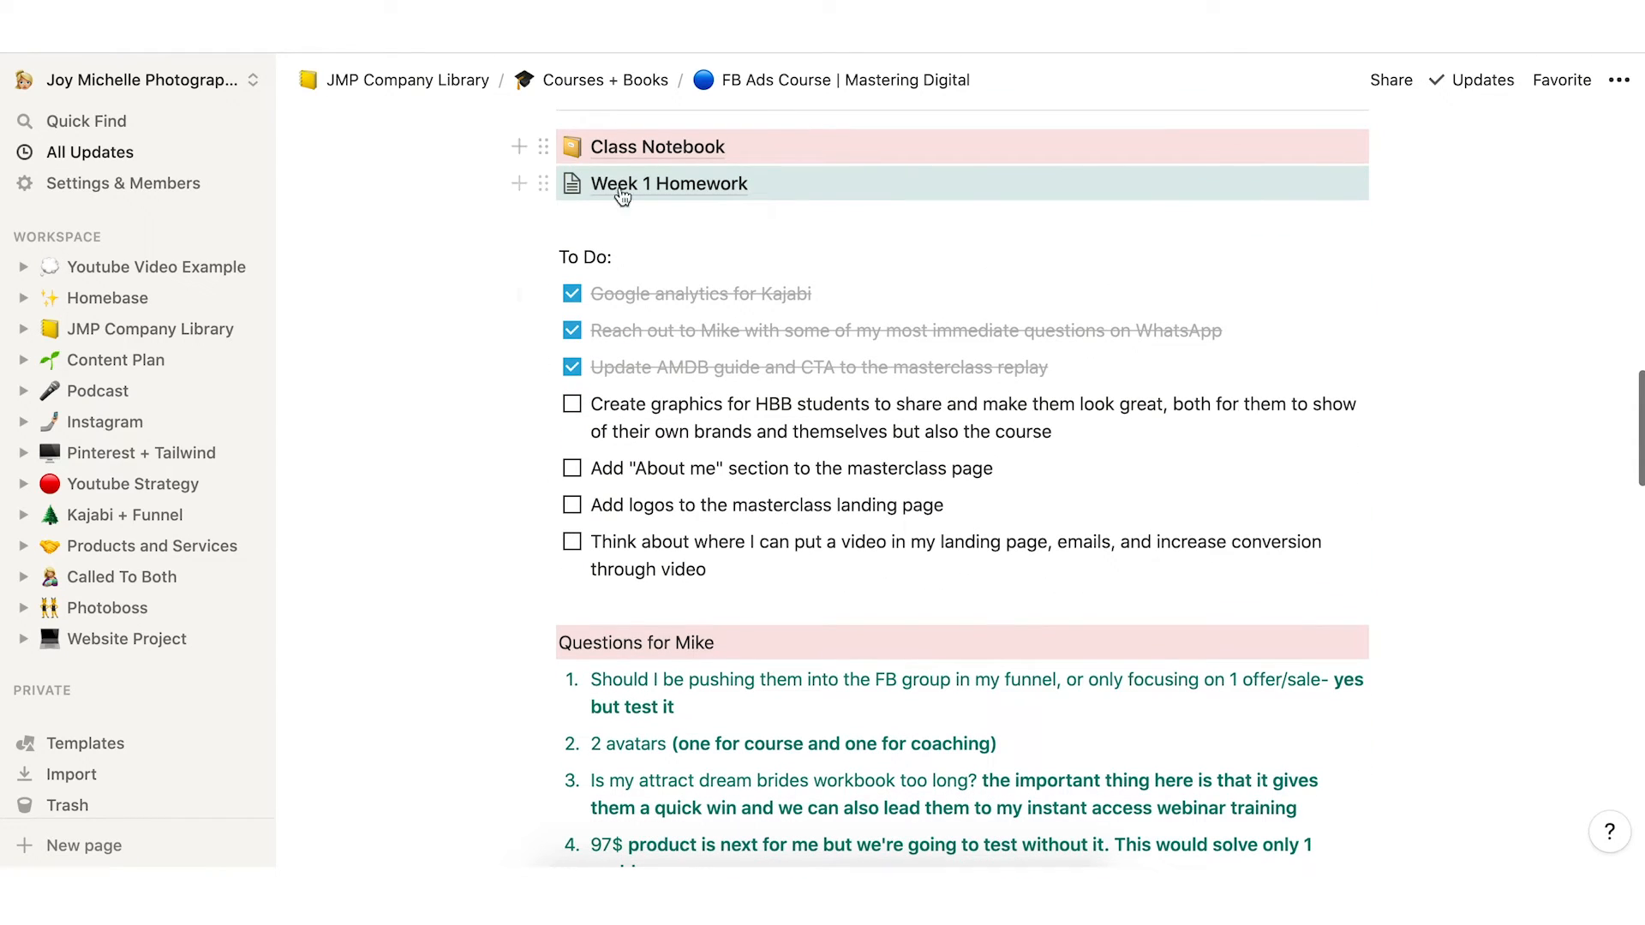
scroll(480, 411, "down", 12)
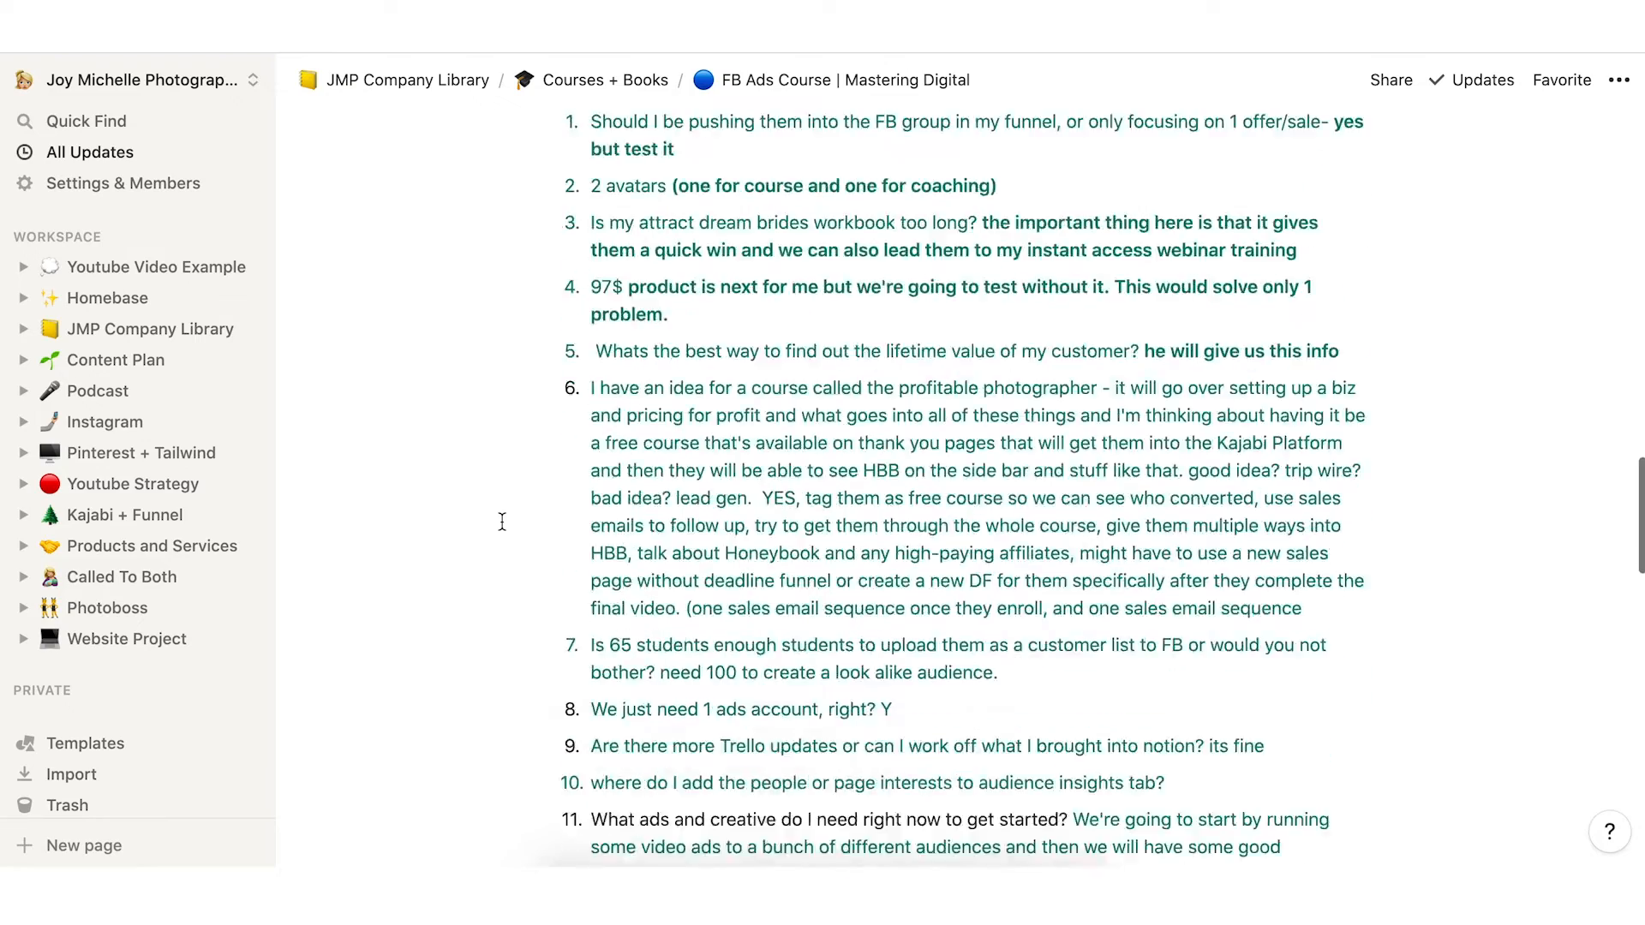
scroll(502, 522, "down", 6)
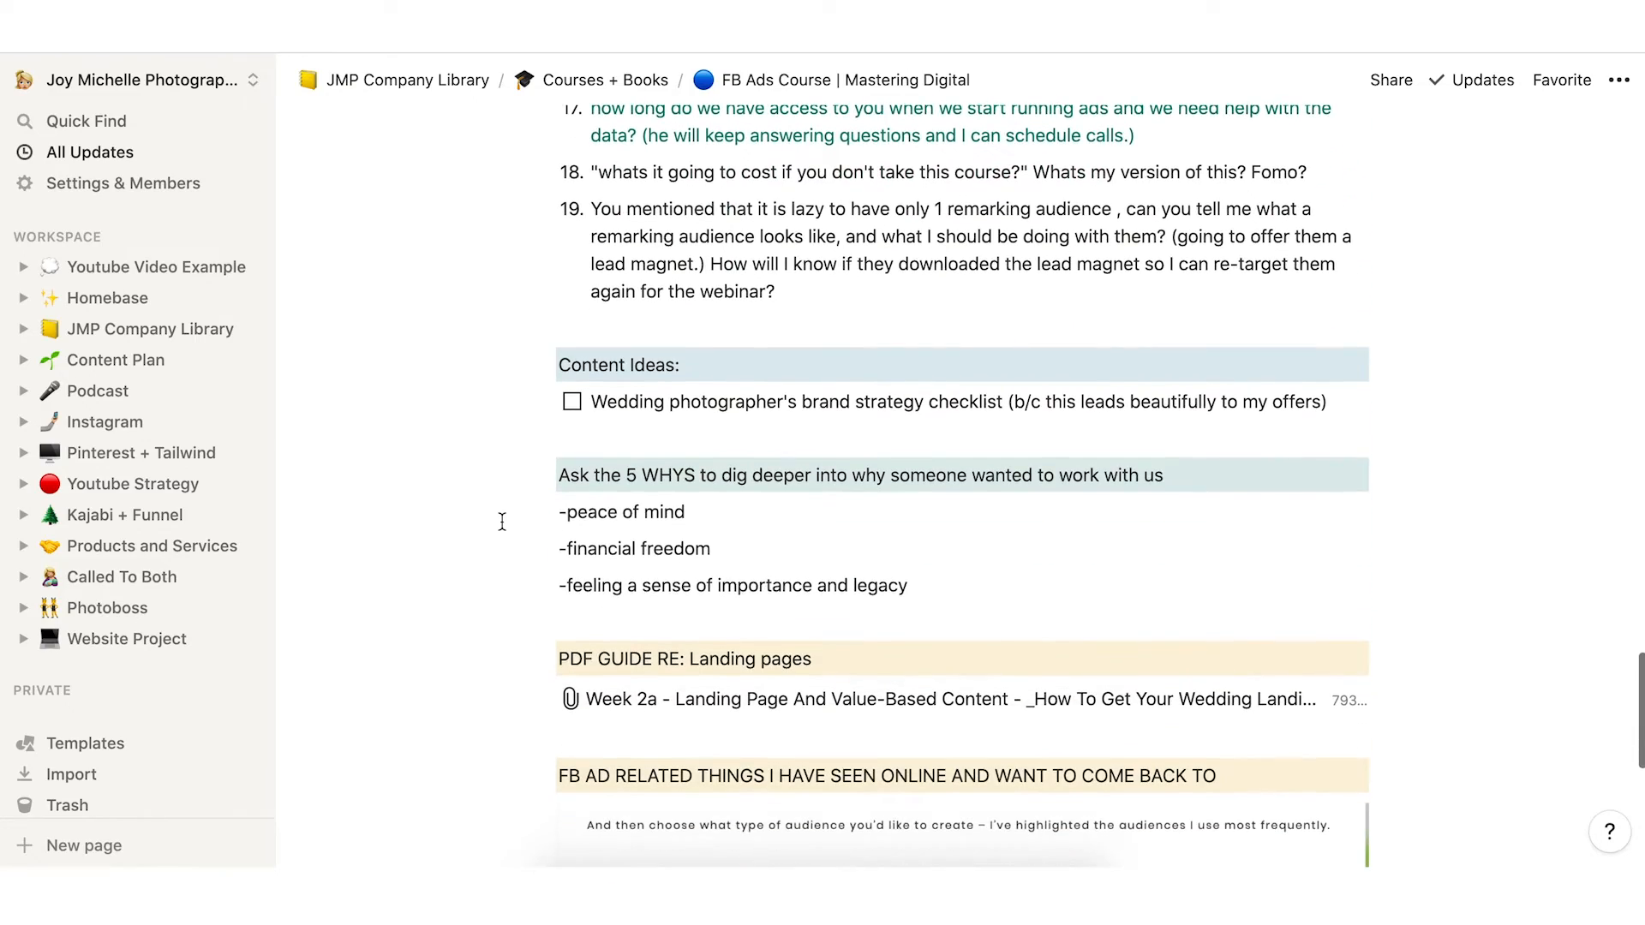
Return to the JMP Company Library page and look over its company information, goals, education and maternity plan sections.
left_click(144, 333)
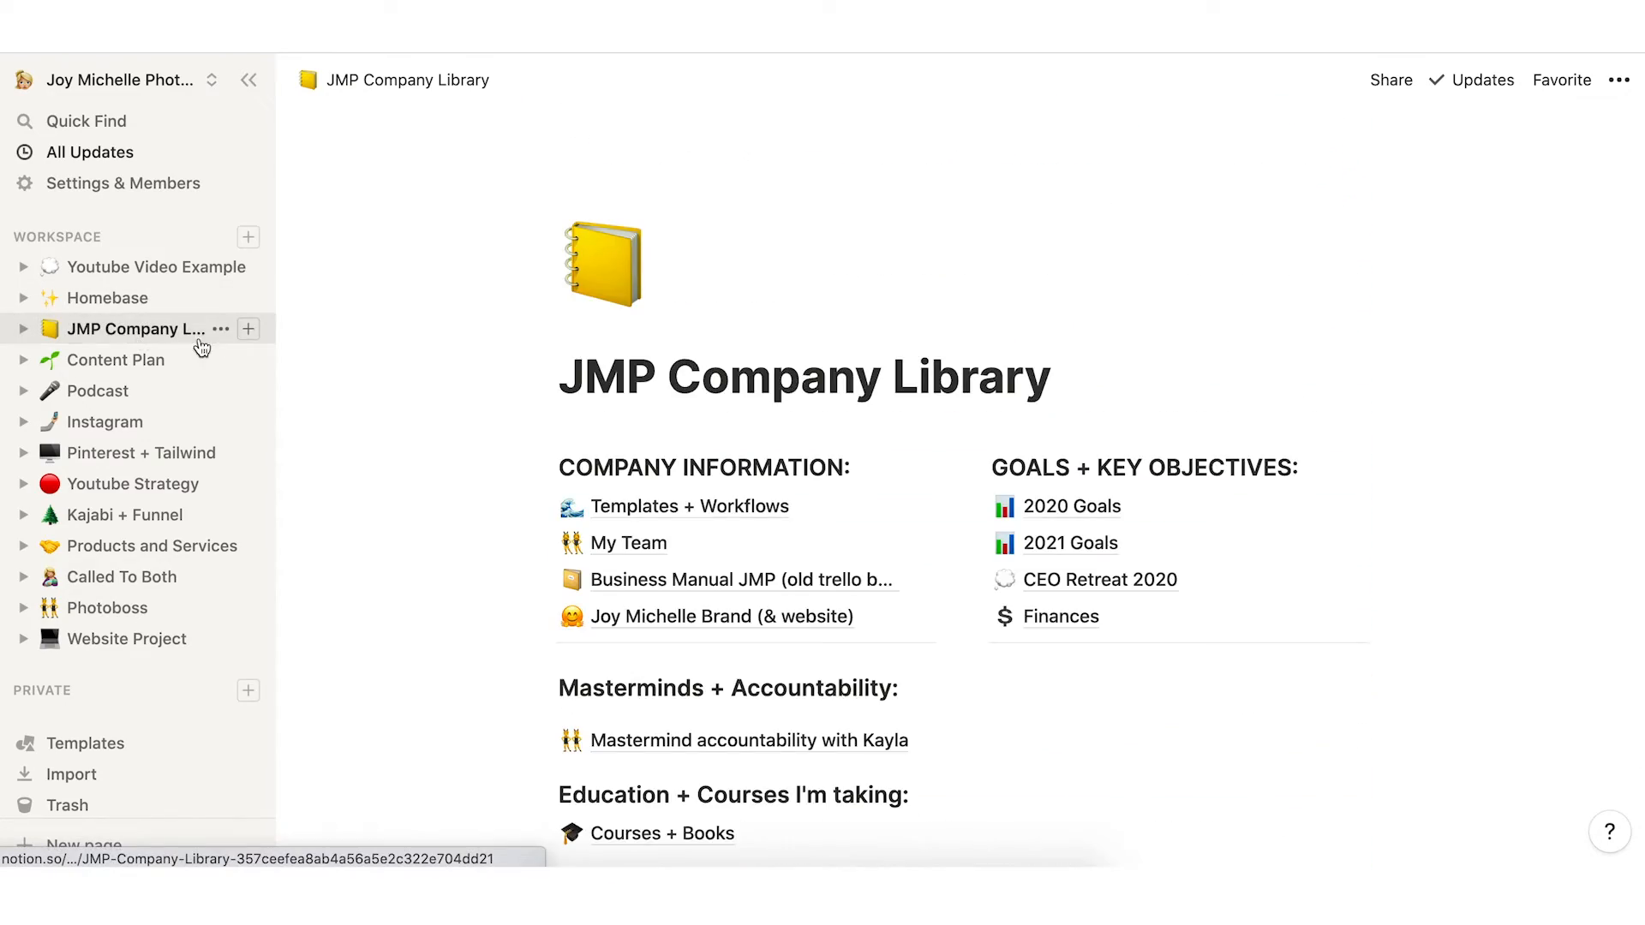
scroll(388, 543, "down", 3)
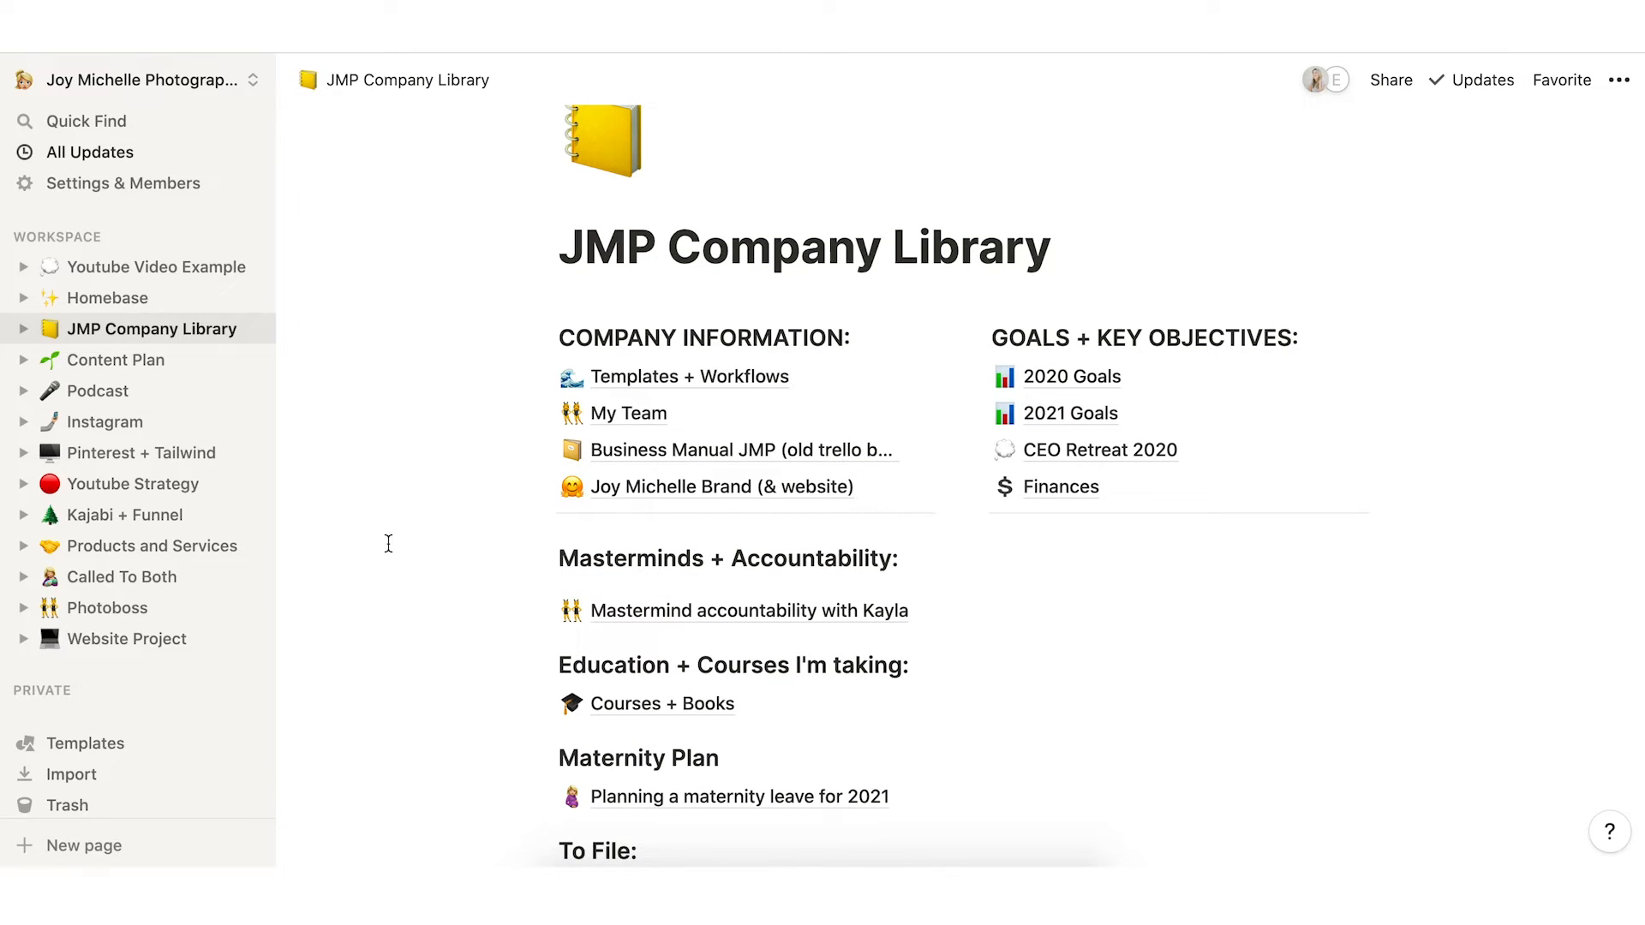
scroll(388, 543, "down", 1)
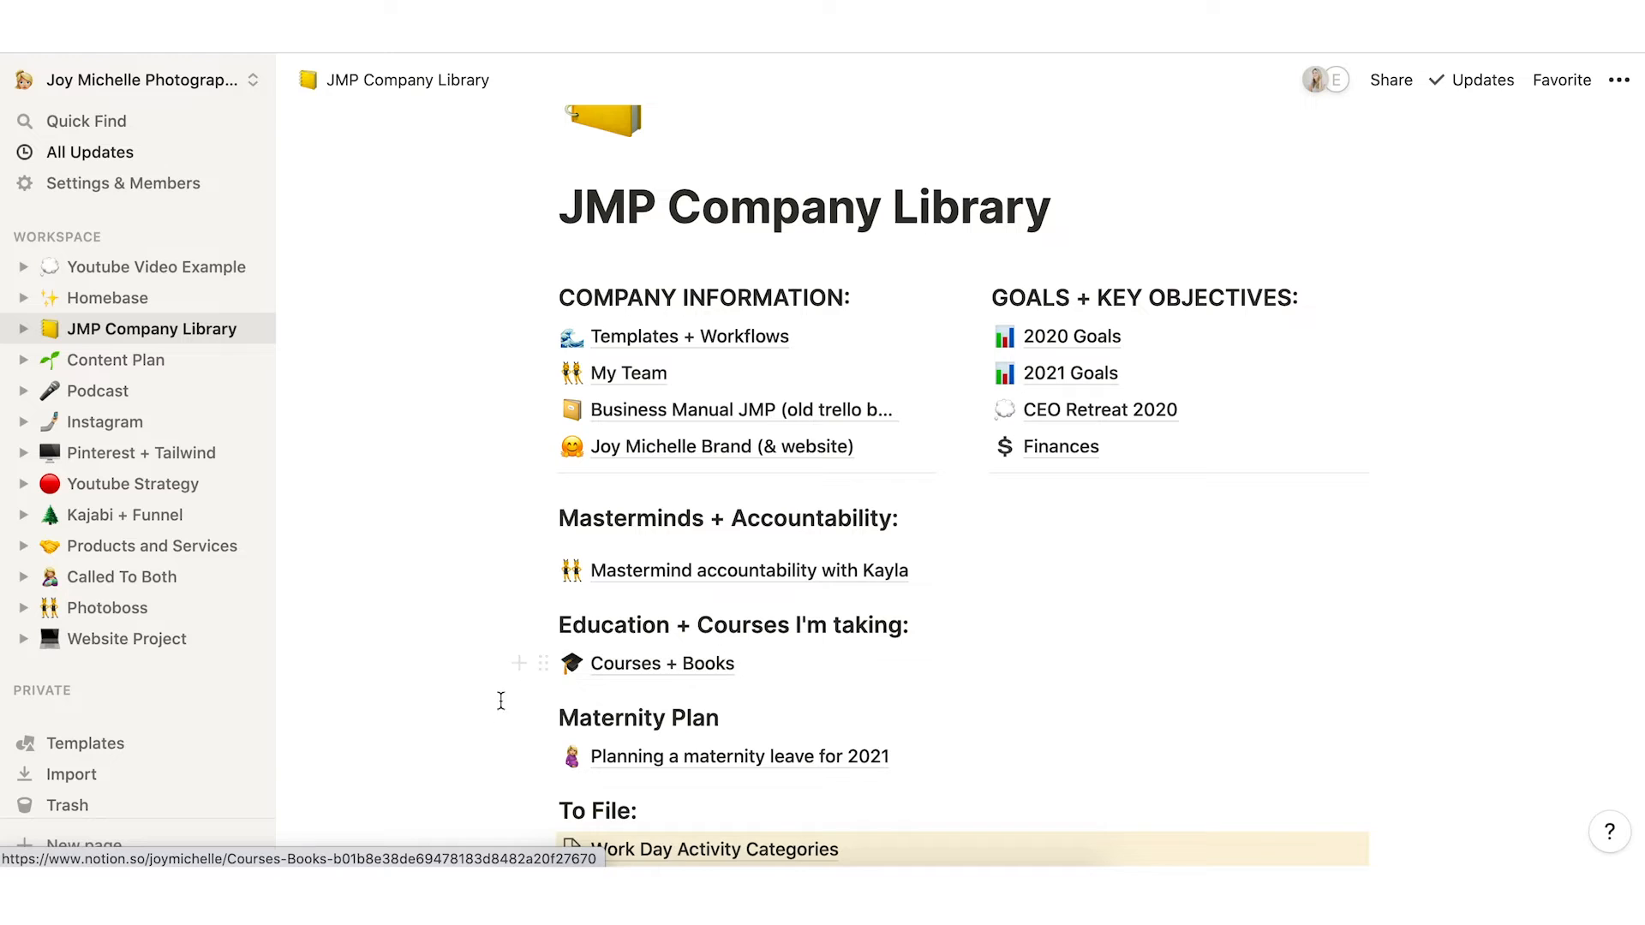
scroll(480, 716, "down", 2)
scroll(481, 717, "up", 2)
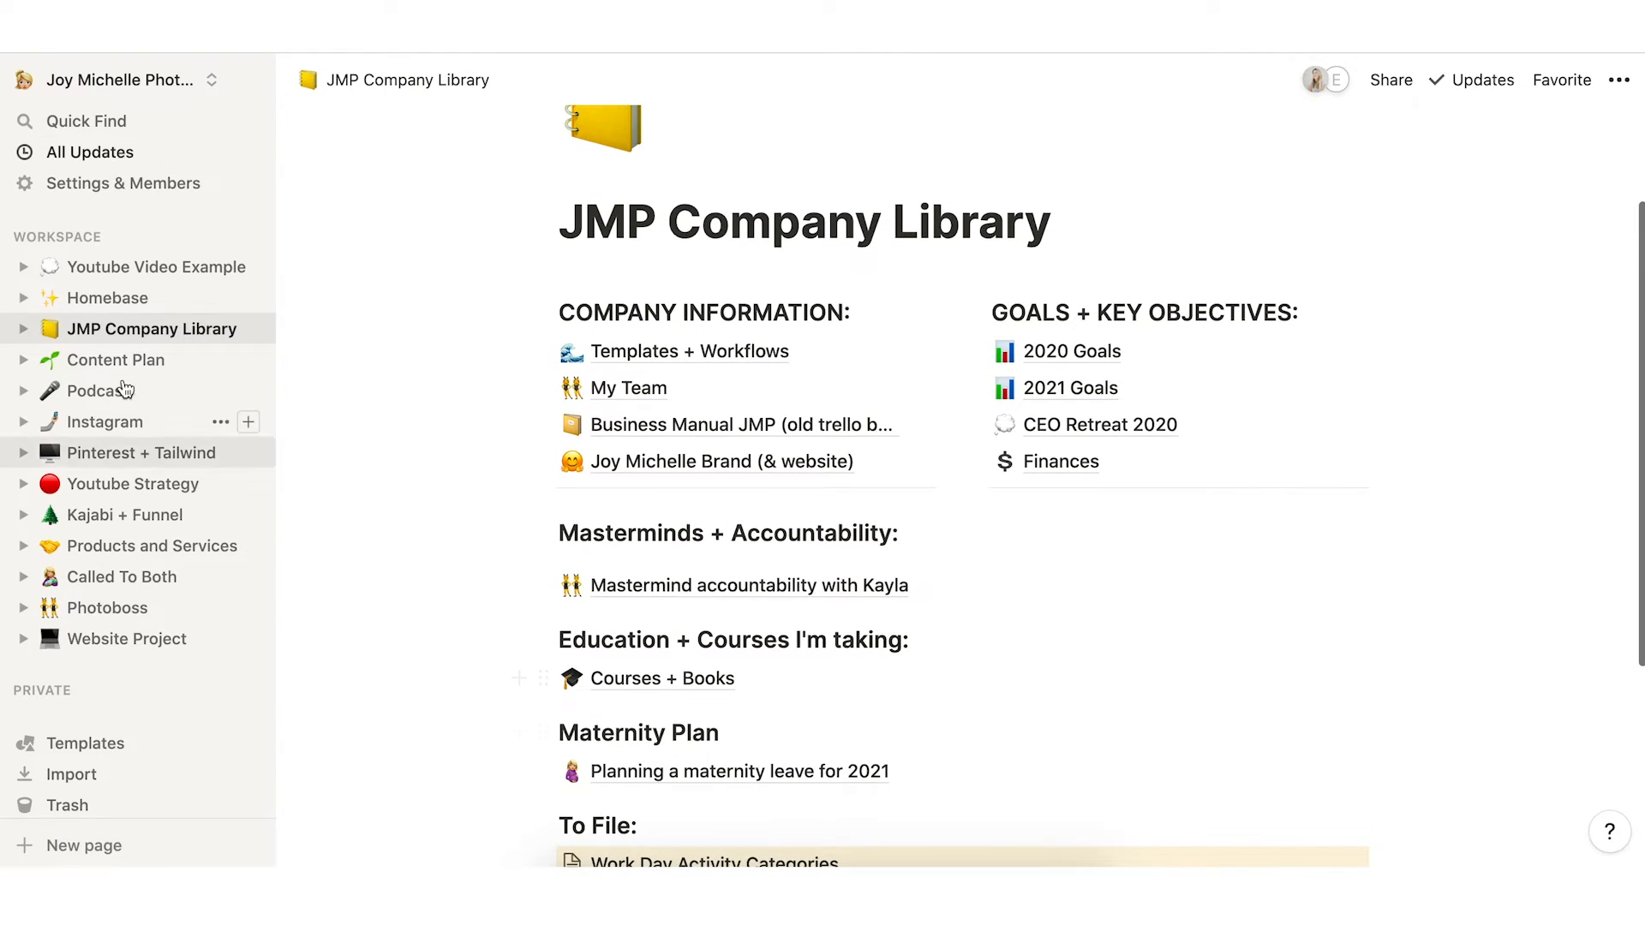
Open the Content Plan page and look at the entries in the MASTER CONTENT PLAN table.
left_click(206, 360)
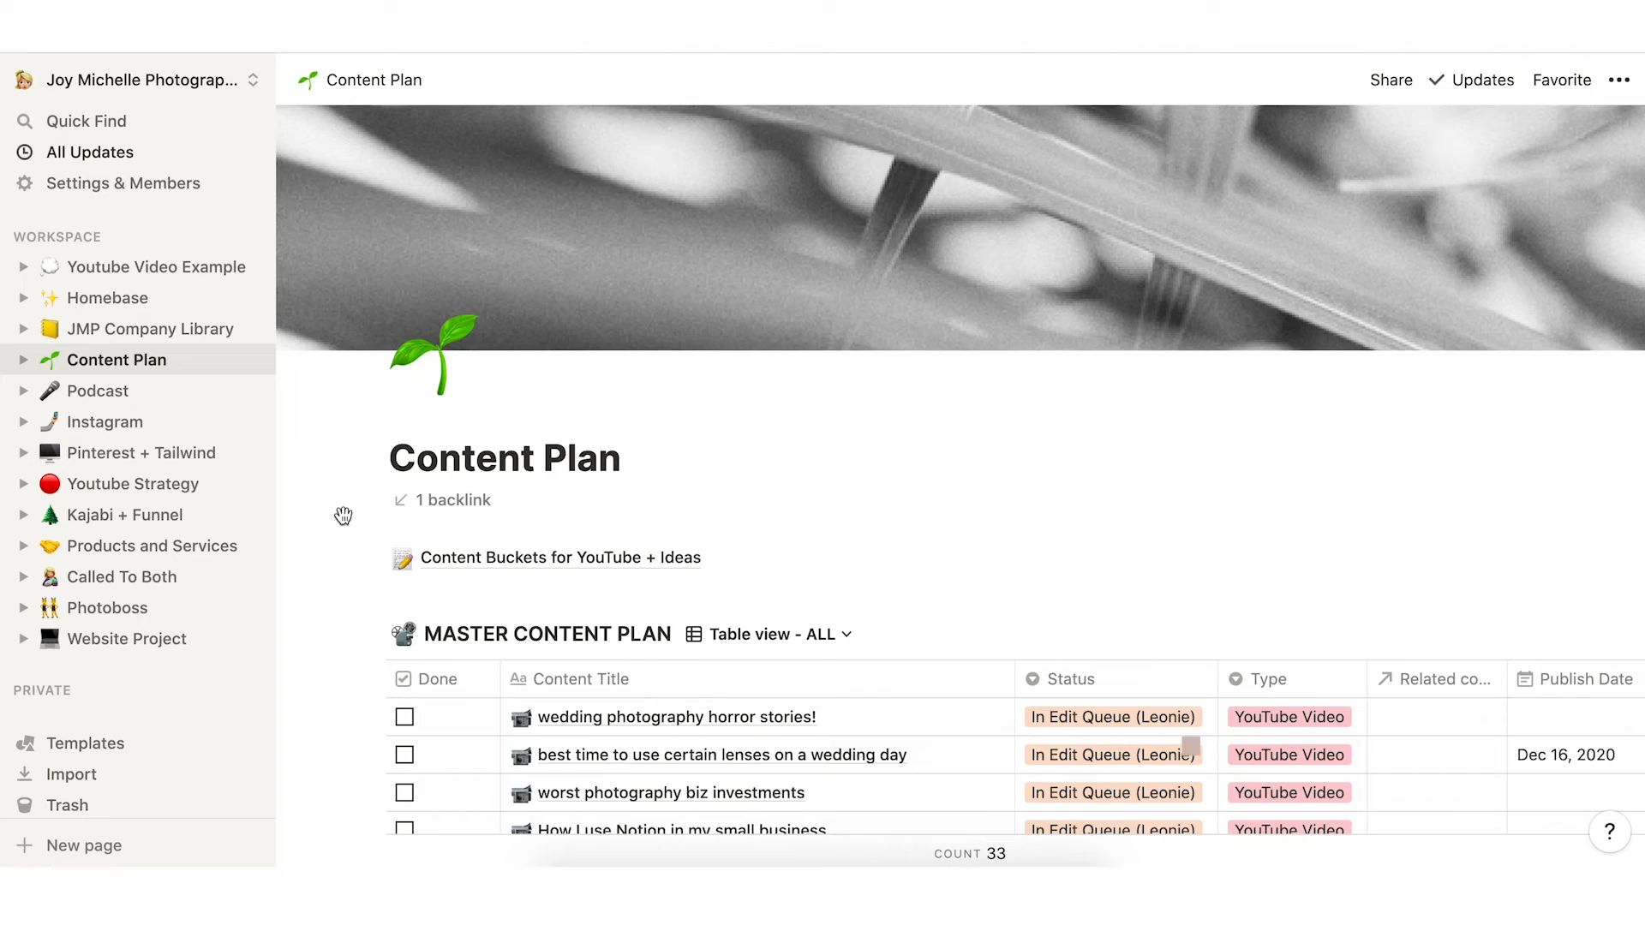
scroll(343, 515, "down", 2)
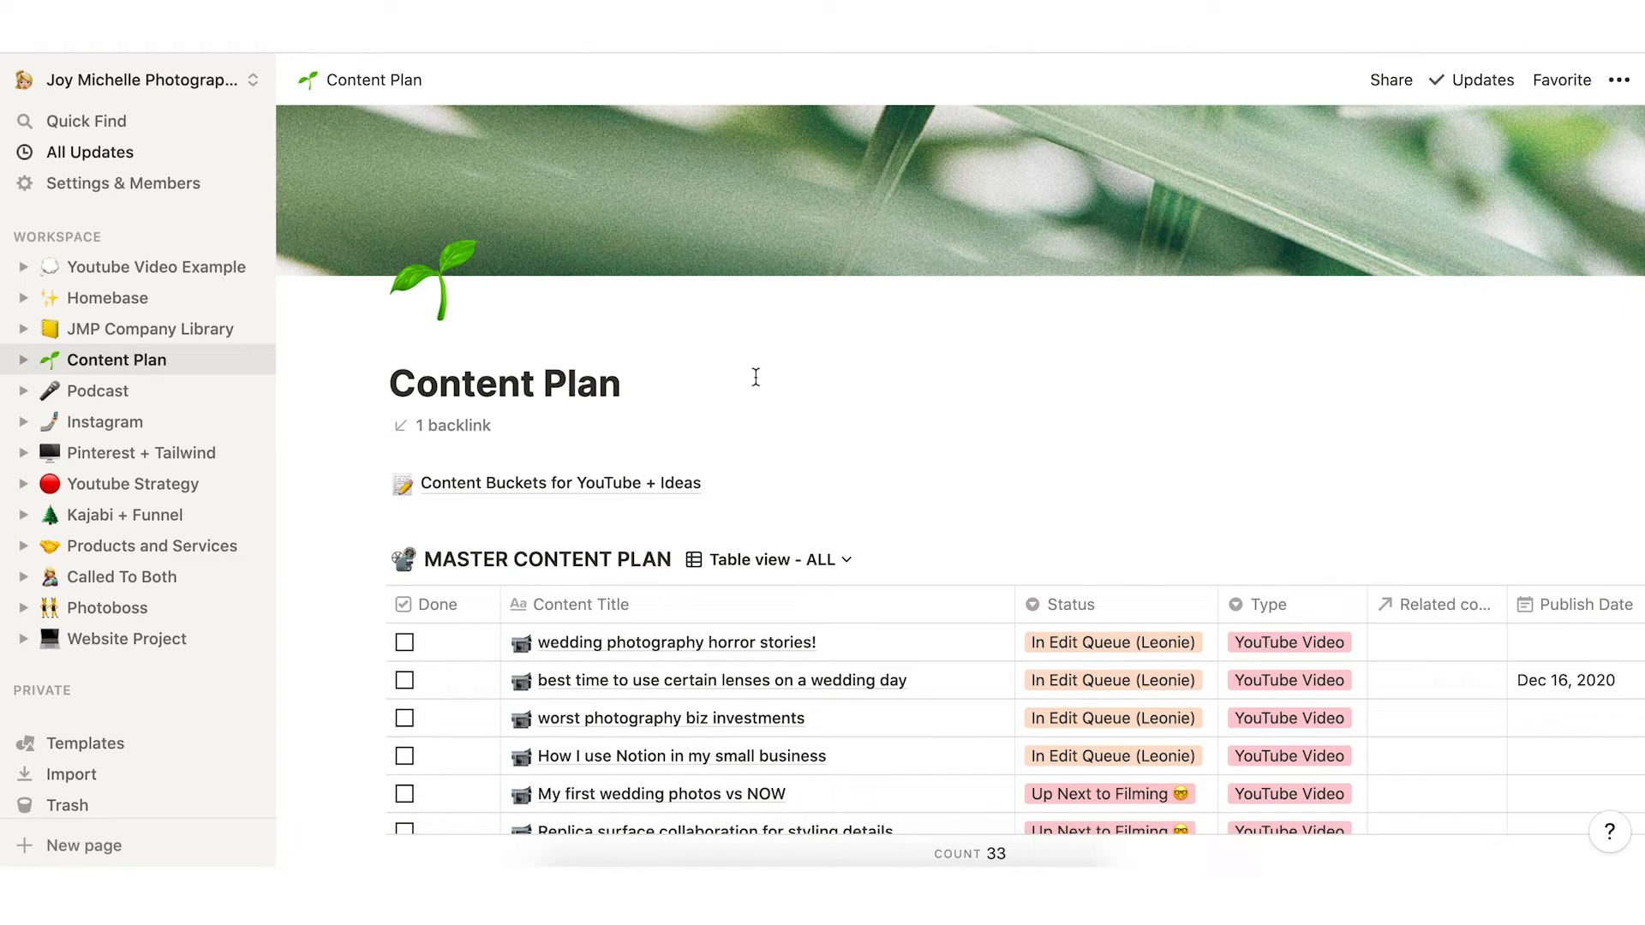
scroll(756, 377, "down", 3)
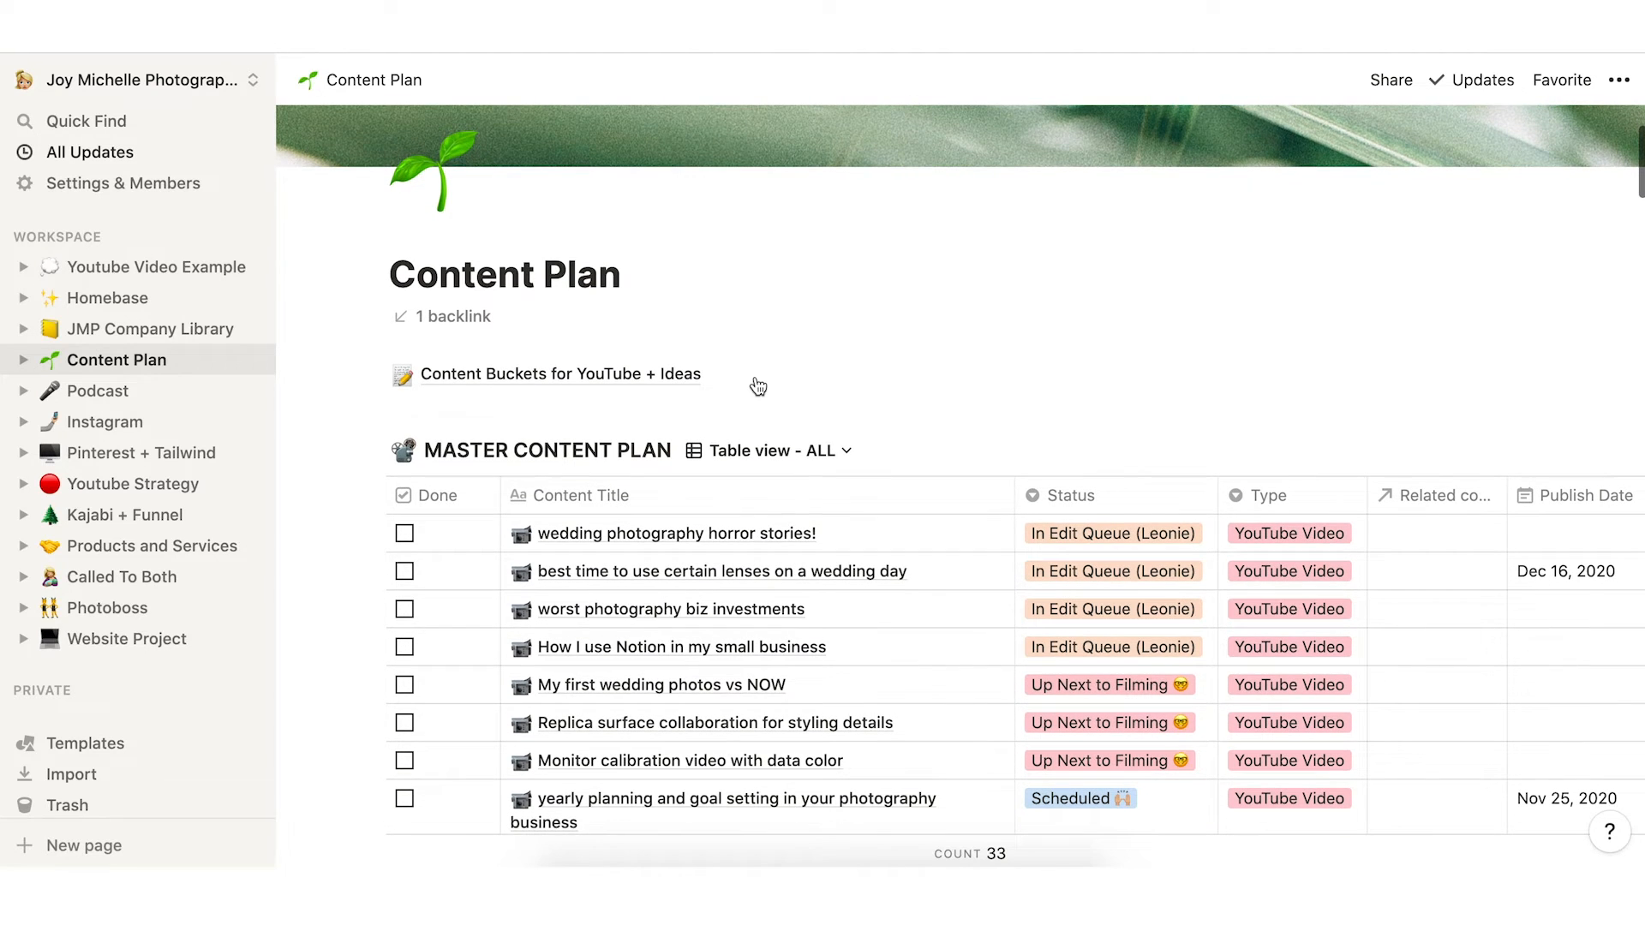
scroll(758, 386, "down", 4)
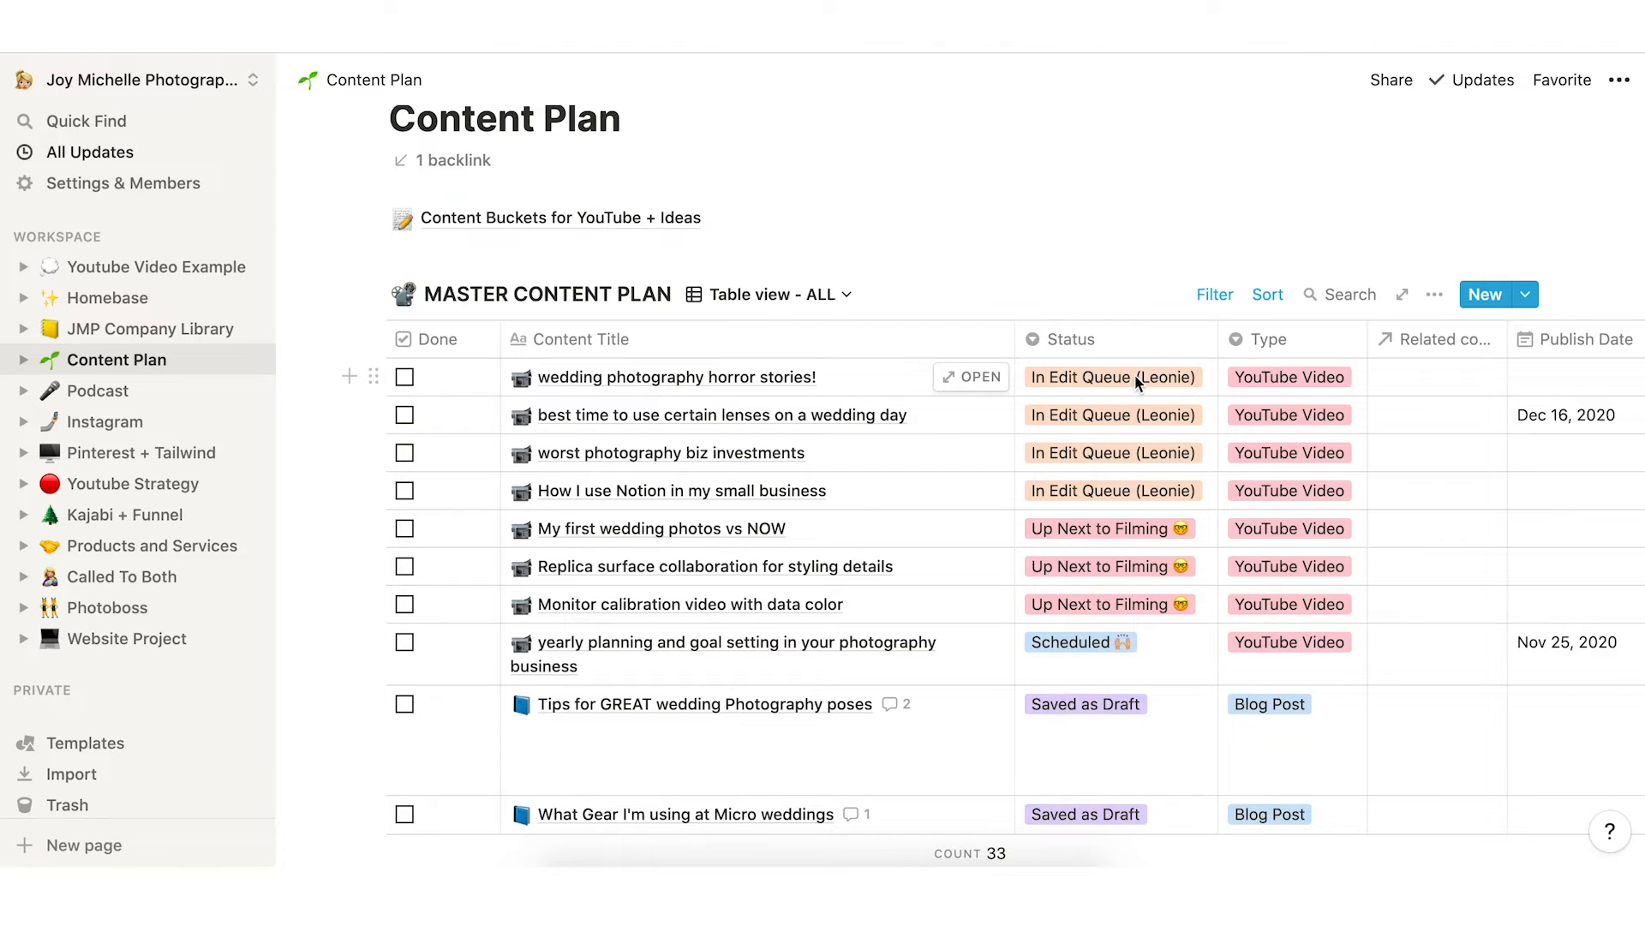
Examine the MASTER CONTENT PLAN table's columns from Status and Type across to Pinterest Status, ending back at the content titles.
scroll(1134, 375, "right", 5)
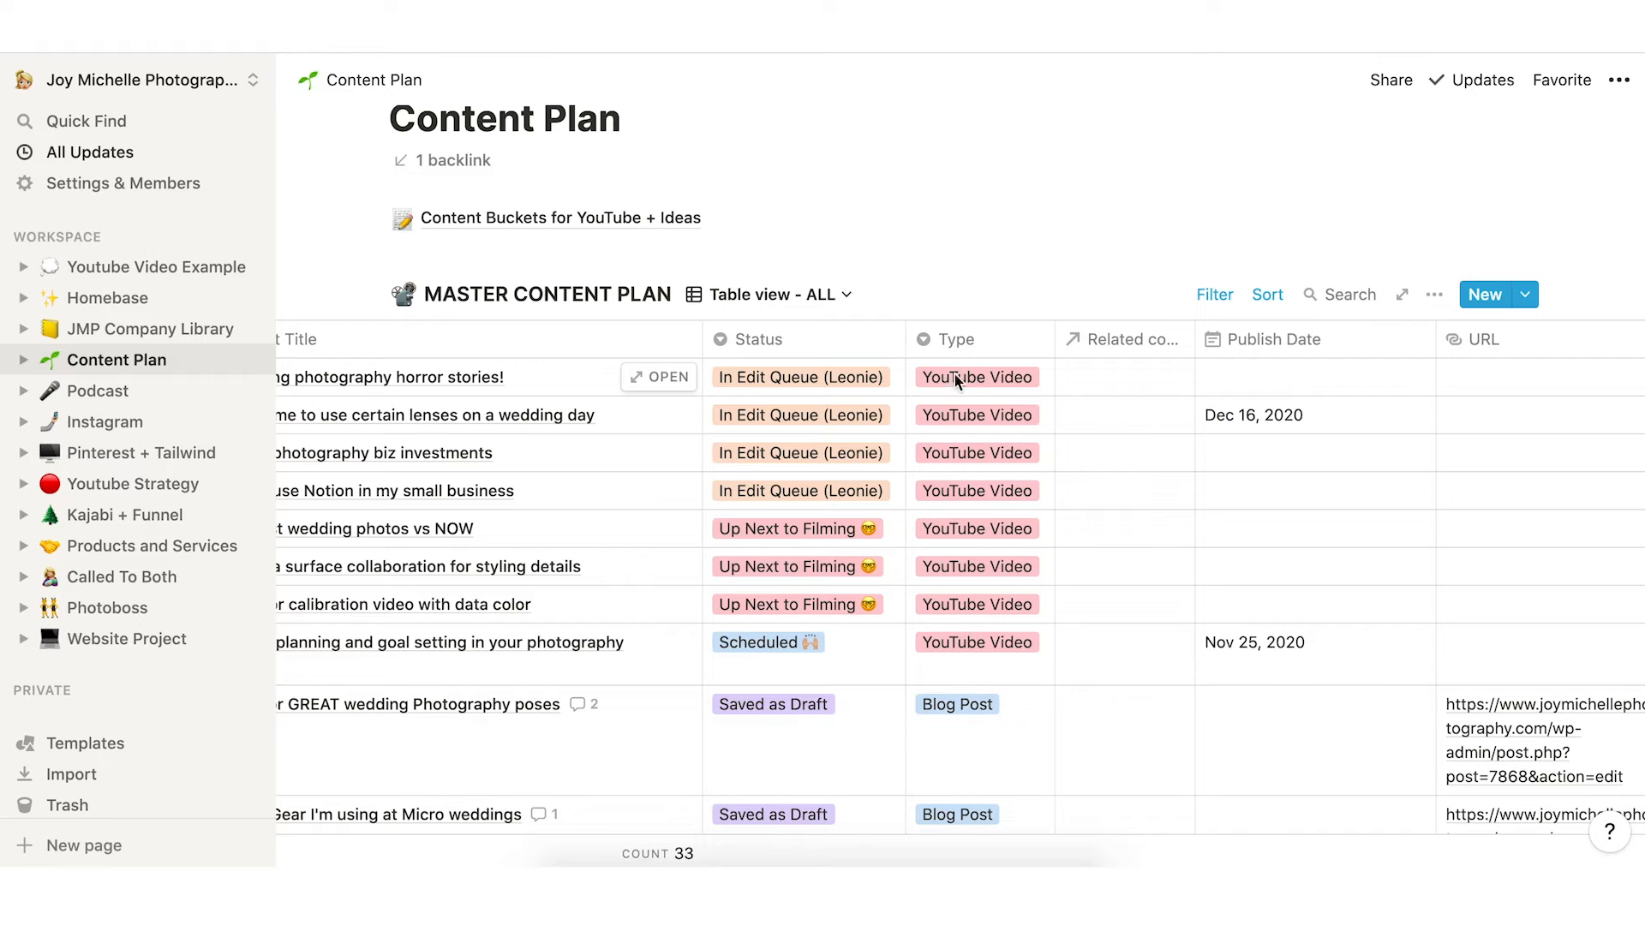
scroll(974, 378, "right", 5)
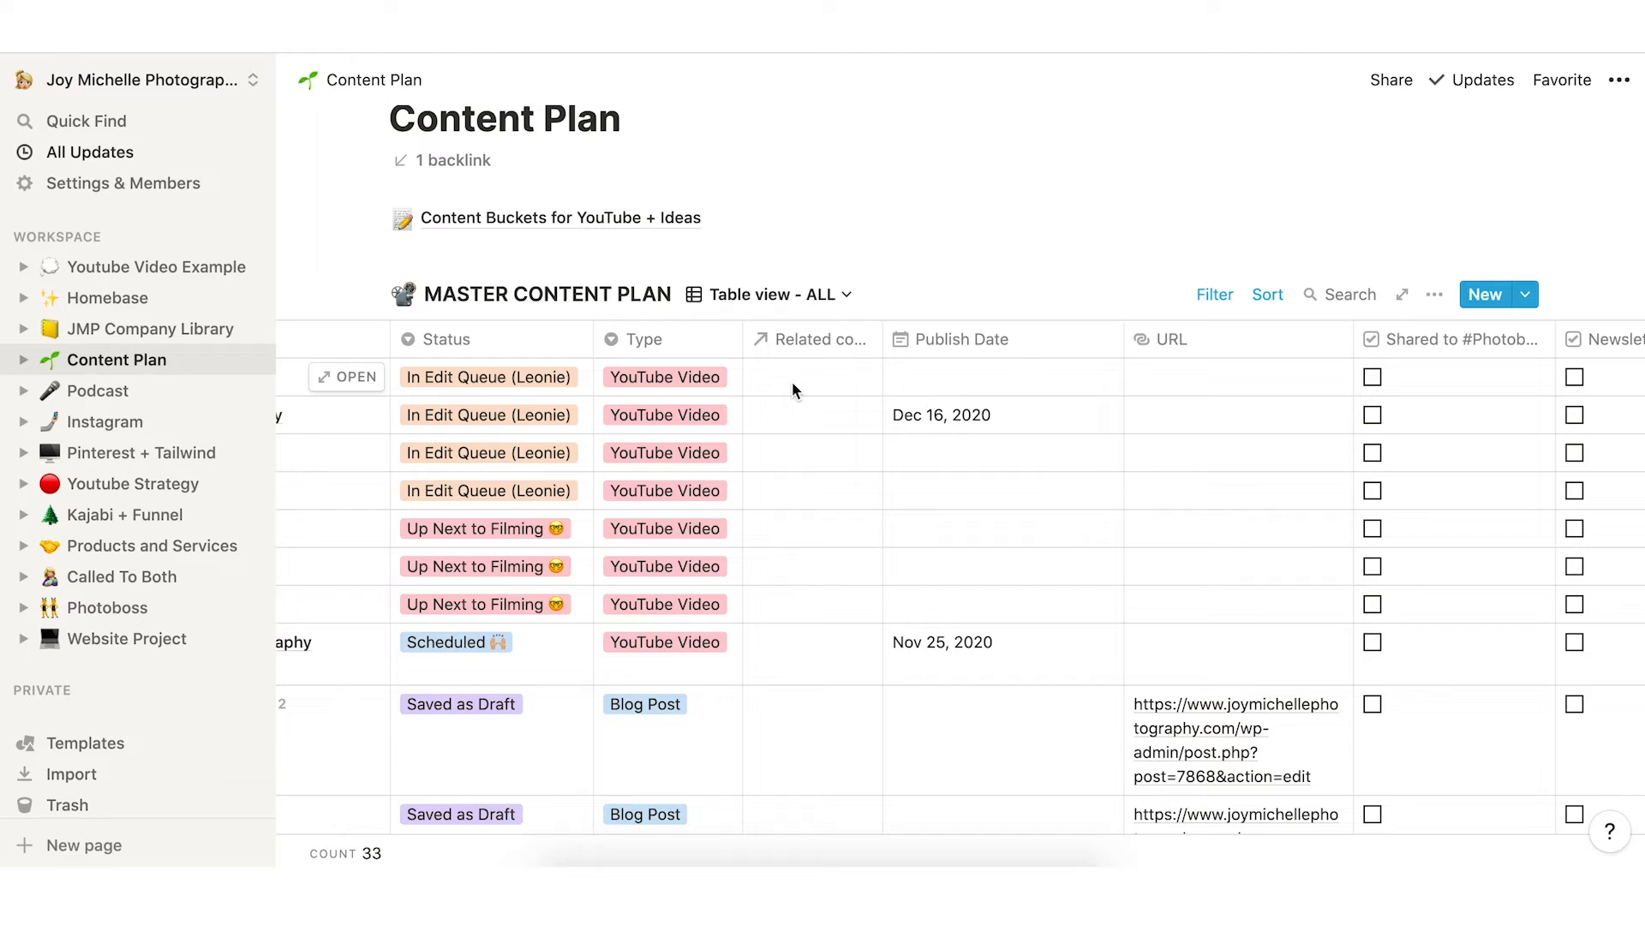
scroll(791, 383, "right", 4)
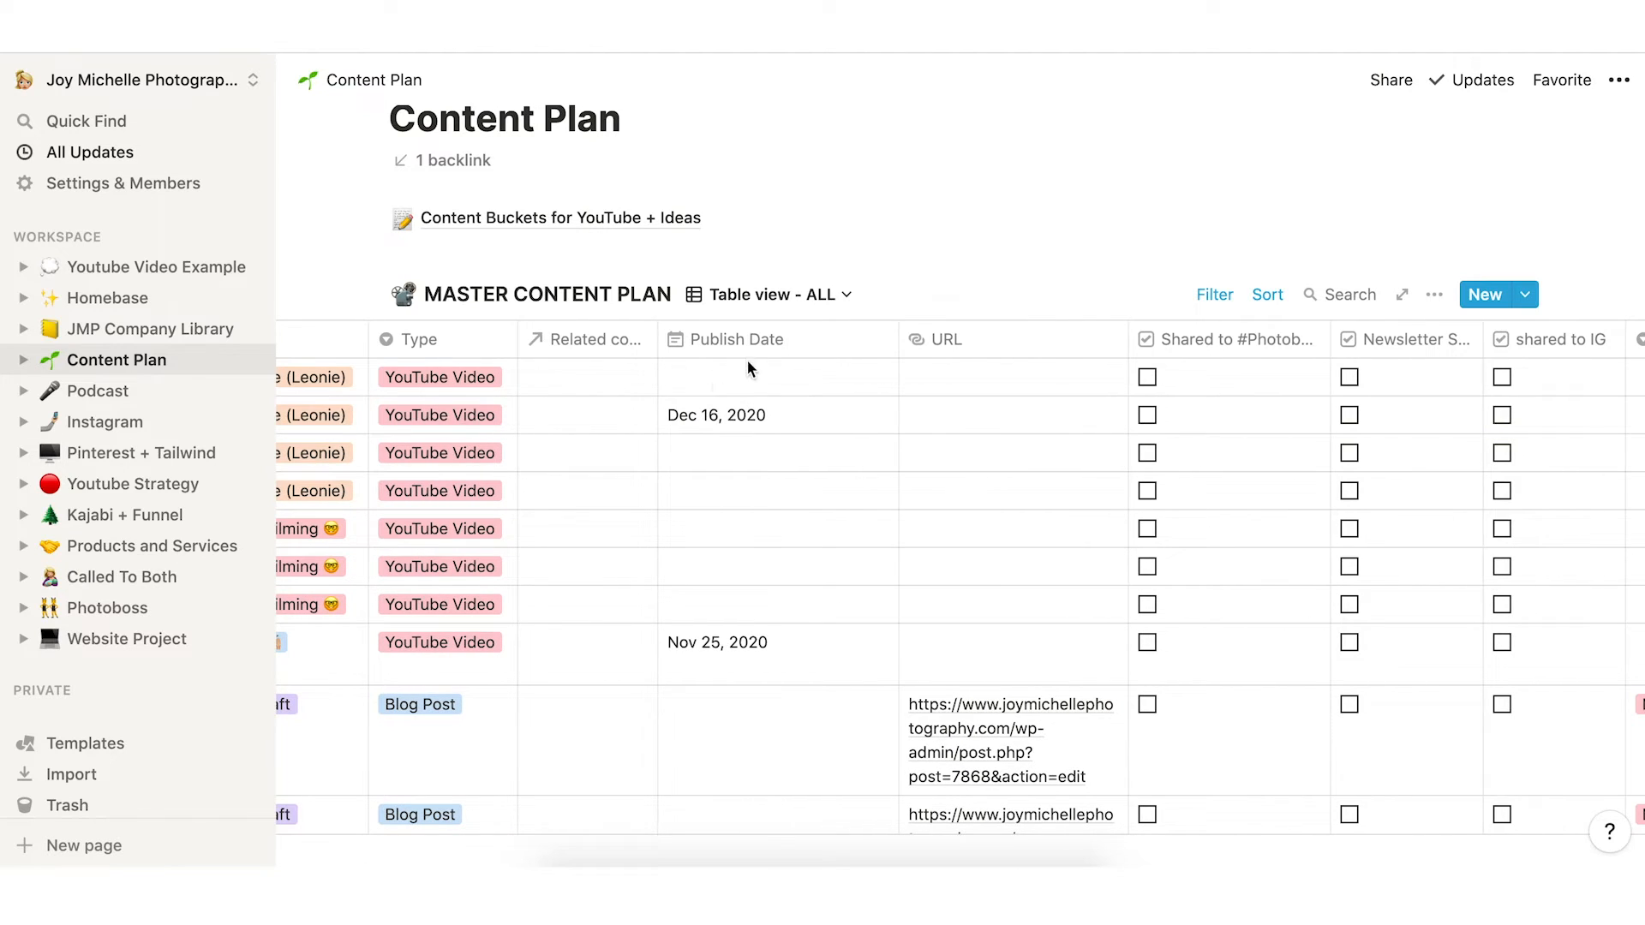
scroll(727, 375, "right", 5)
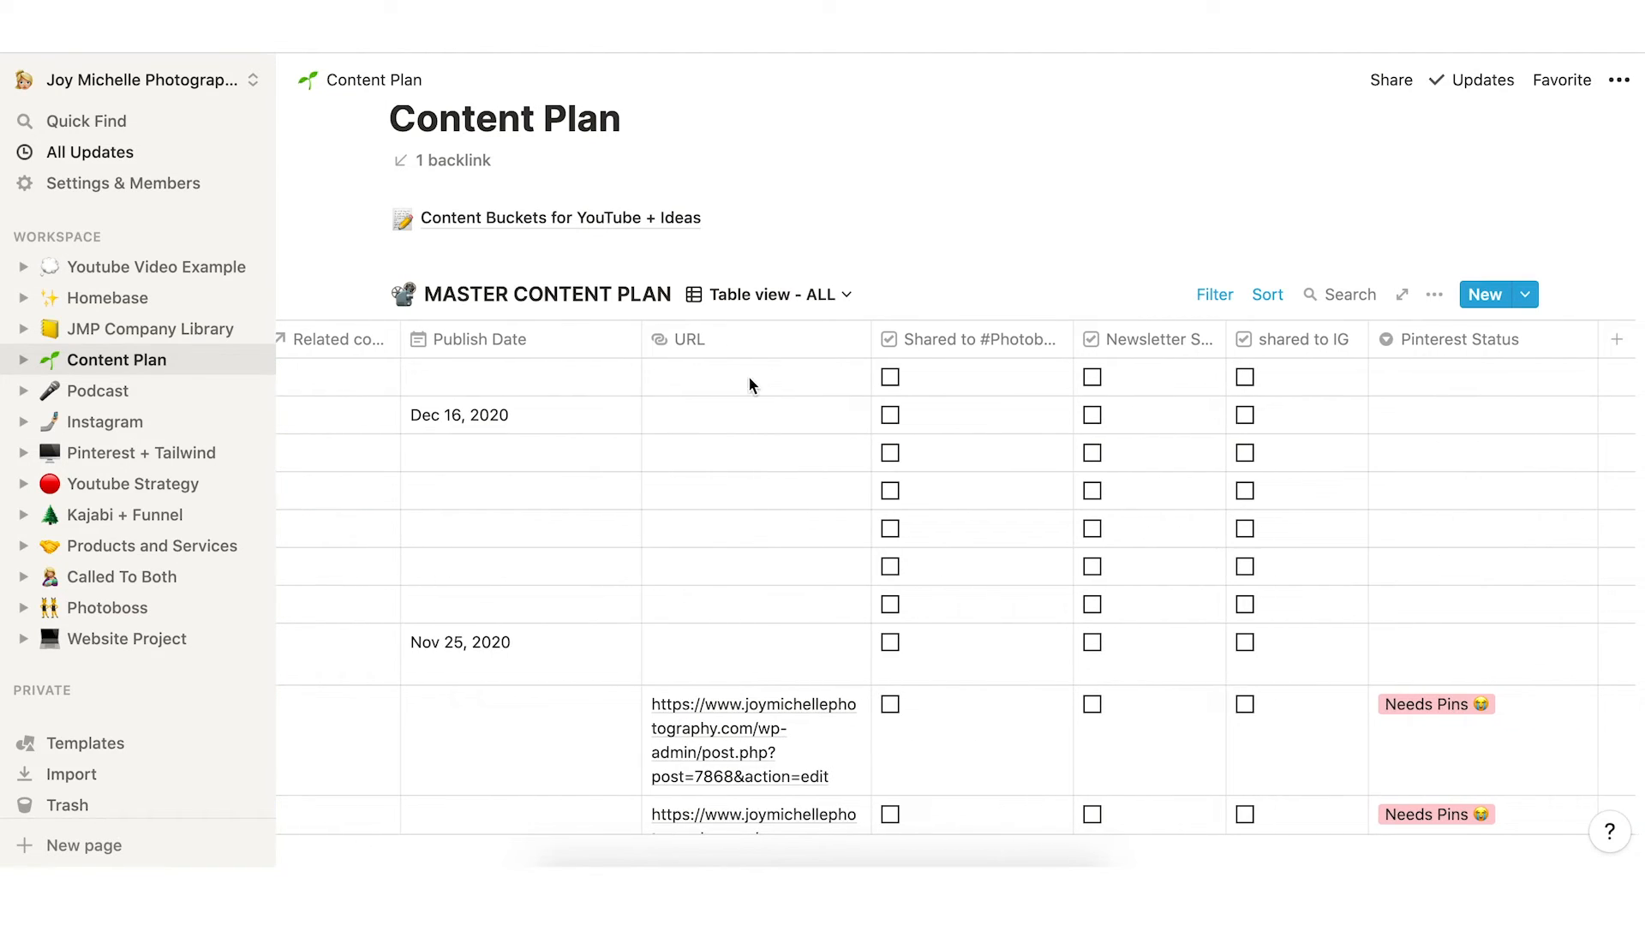
scroll(748, 382, "right", 2)
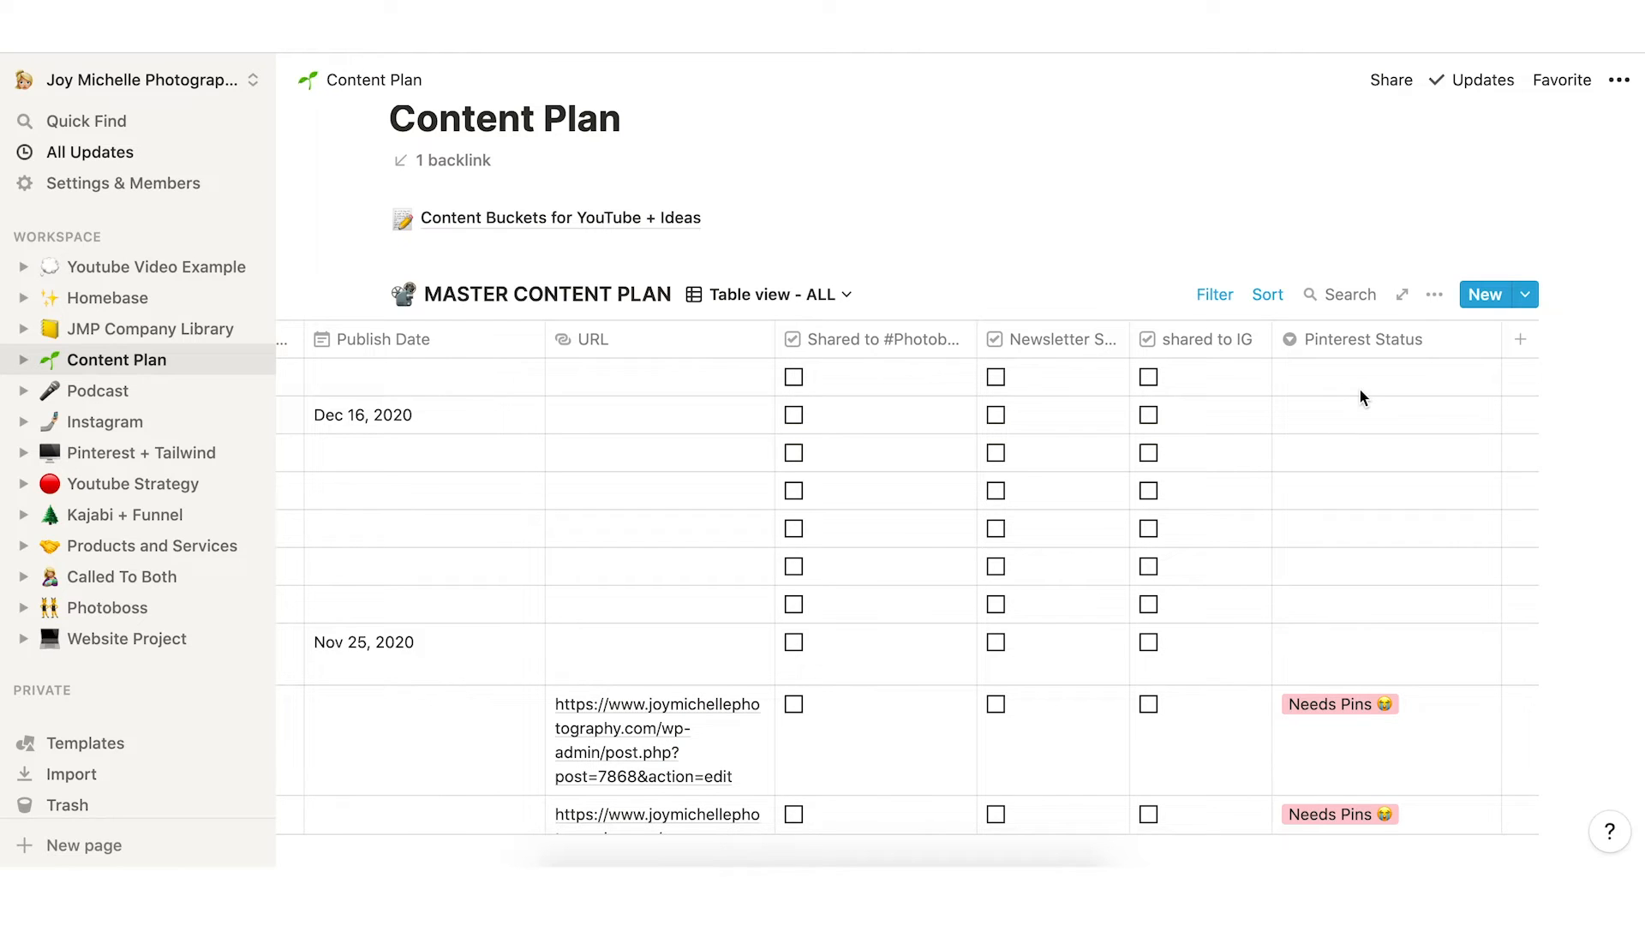
scroll(1169, 438, "down", 3)
scroll(1168, 438, "left", 10)
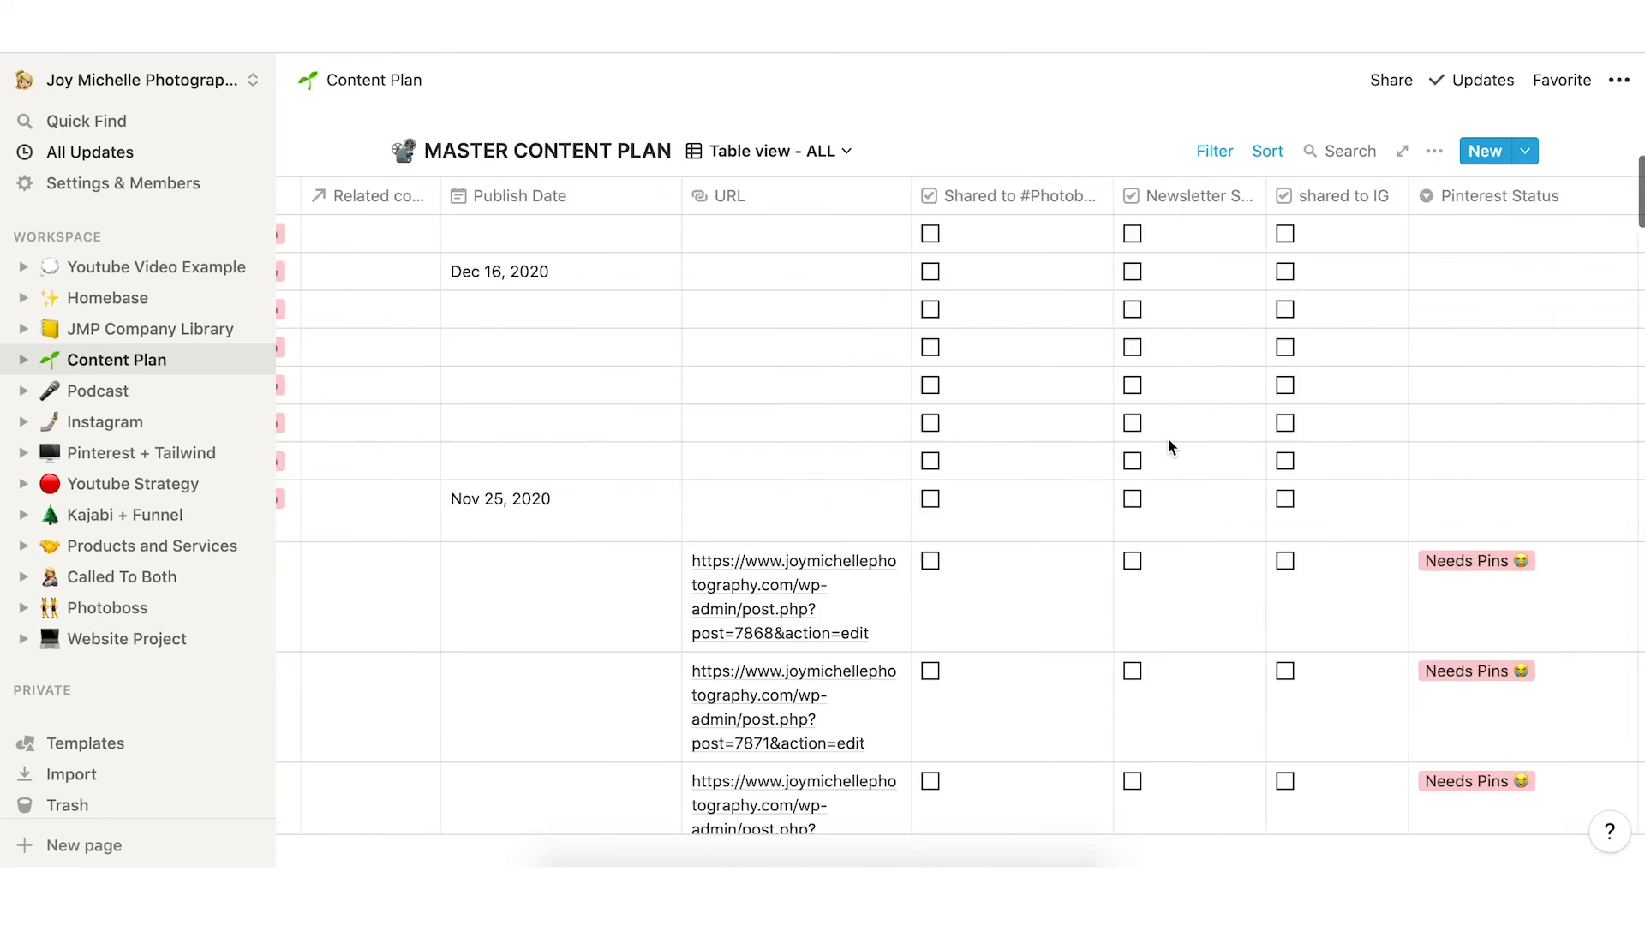
scroll(958, 577, "right", 10)
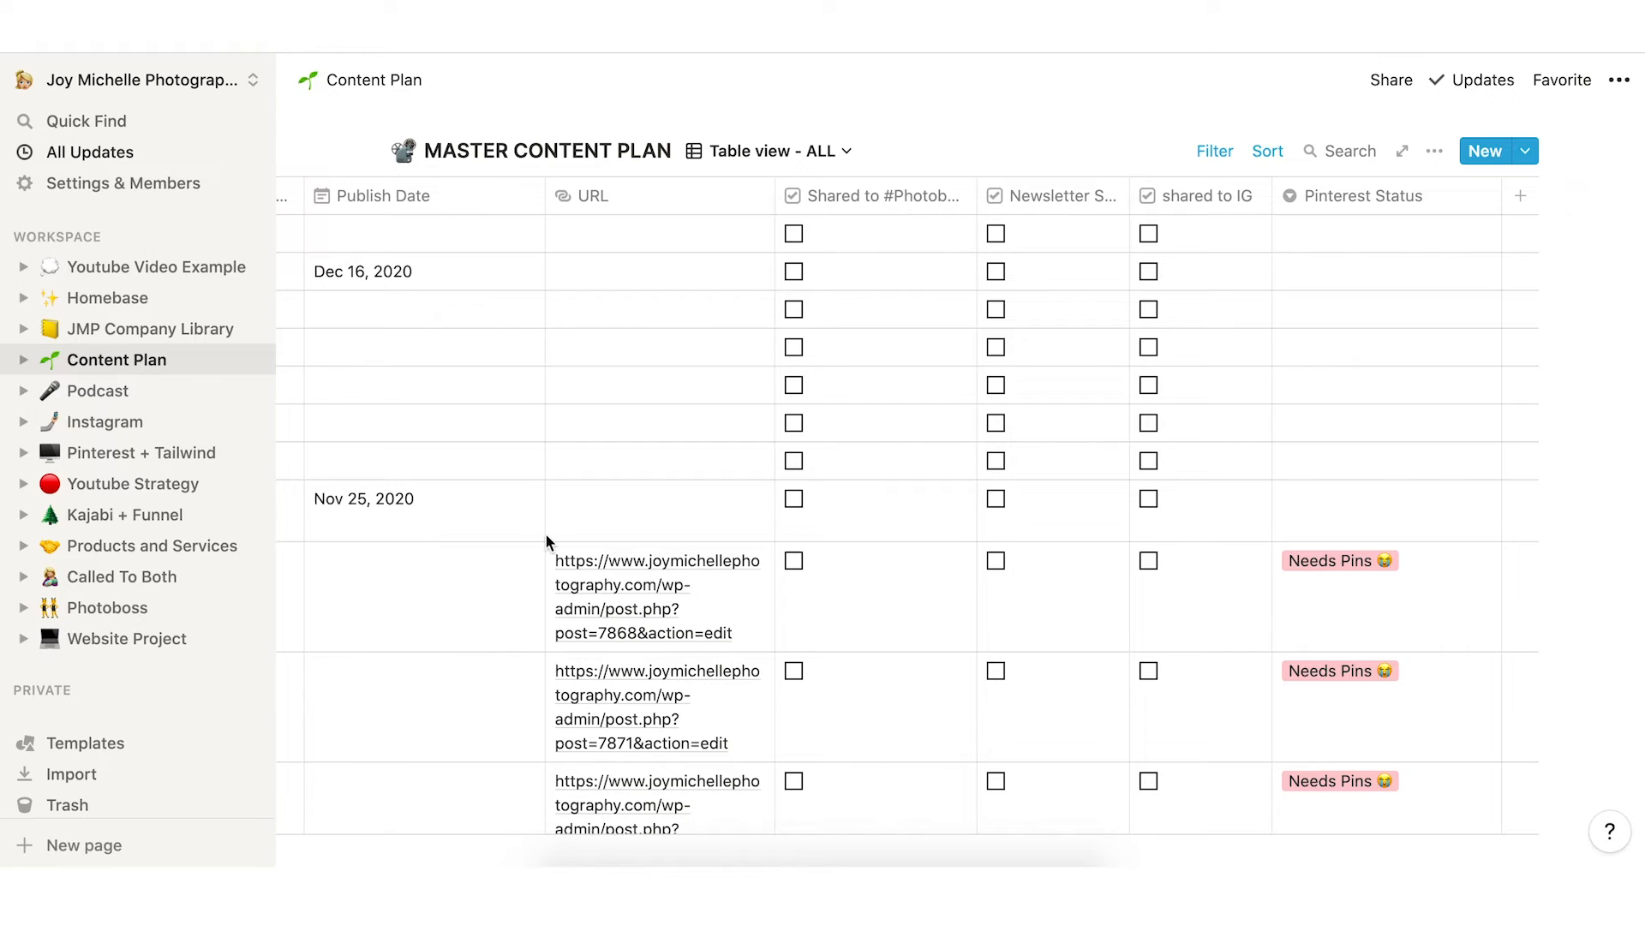
scroll(547, 542, "left", 10)
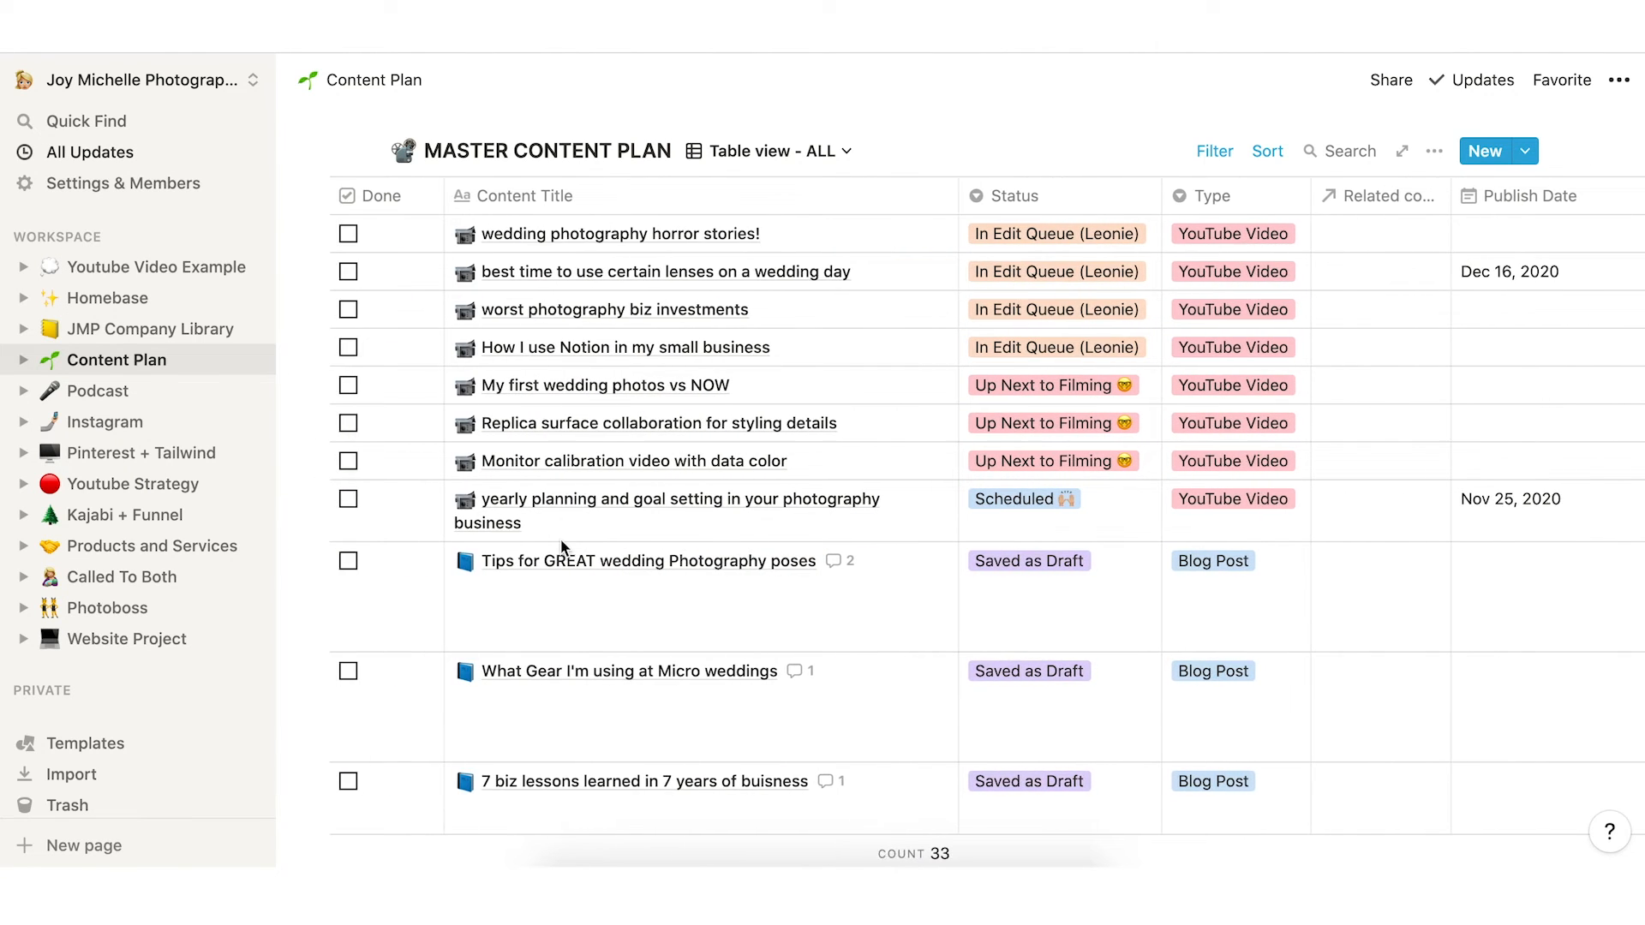
Switch MASTER CONTENT PLAN to the Calendar - Publish Dates view and review the content scheduled in August 2020.
left_click(761, 168)
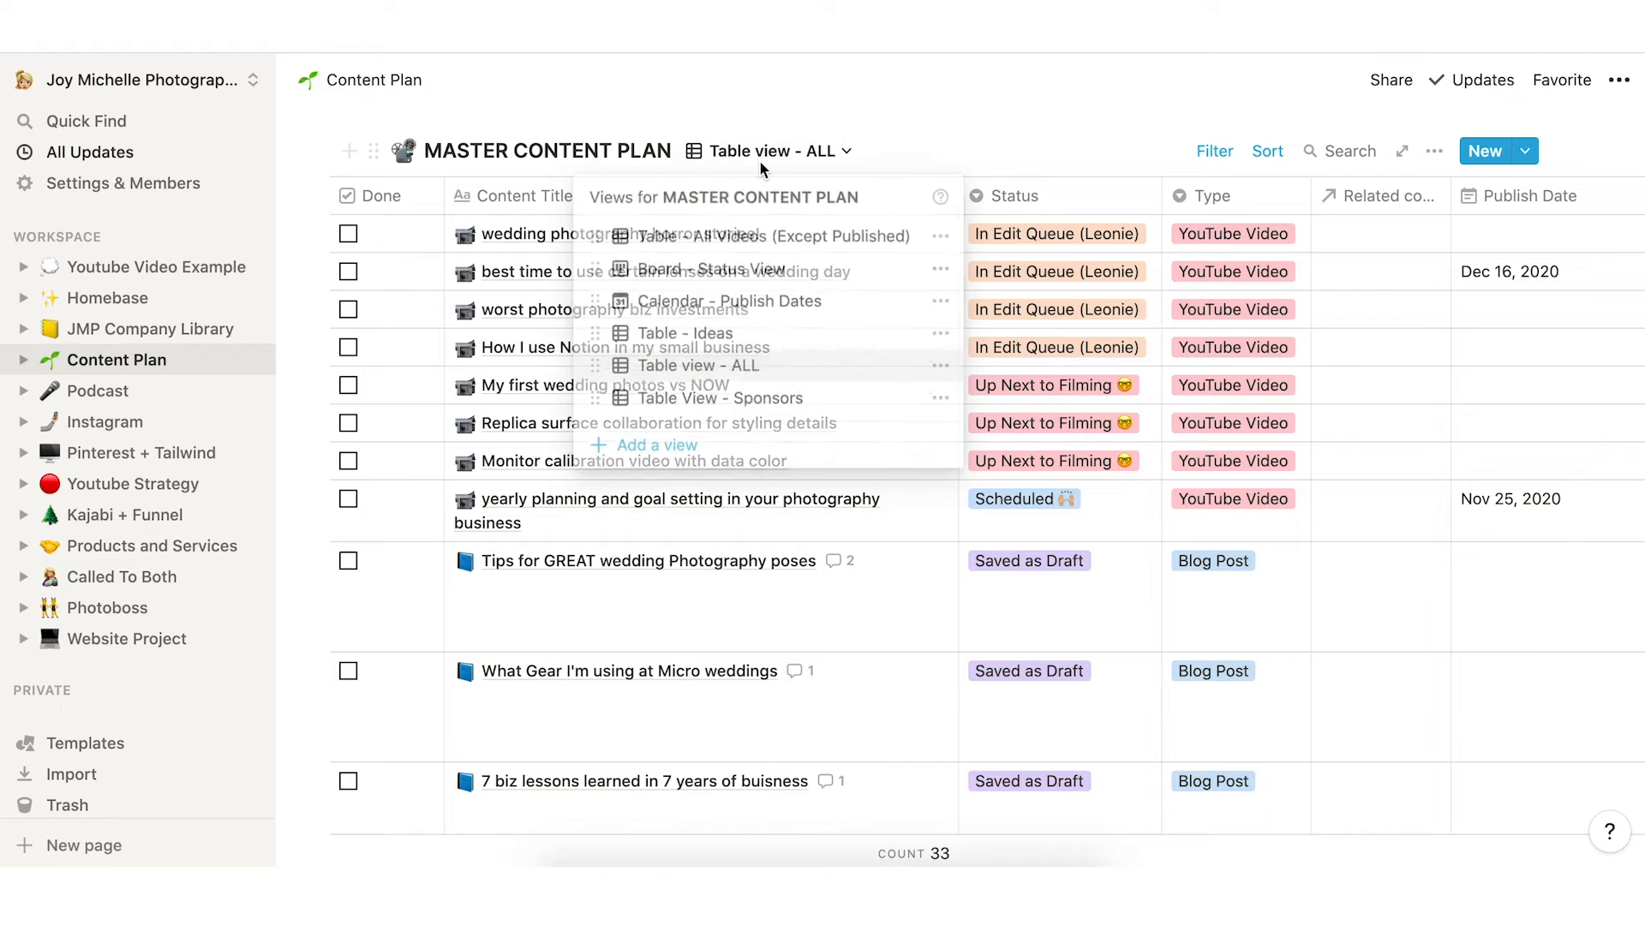
left_click(749, 301)
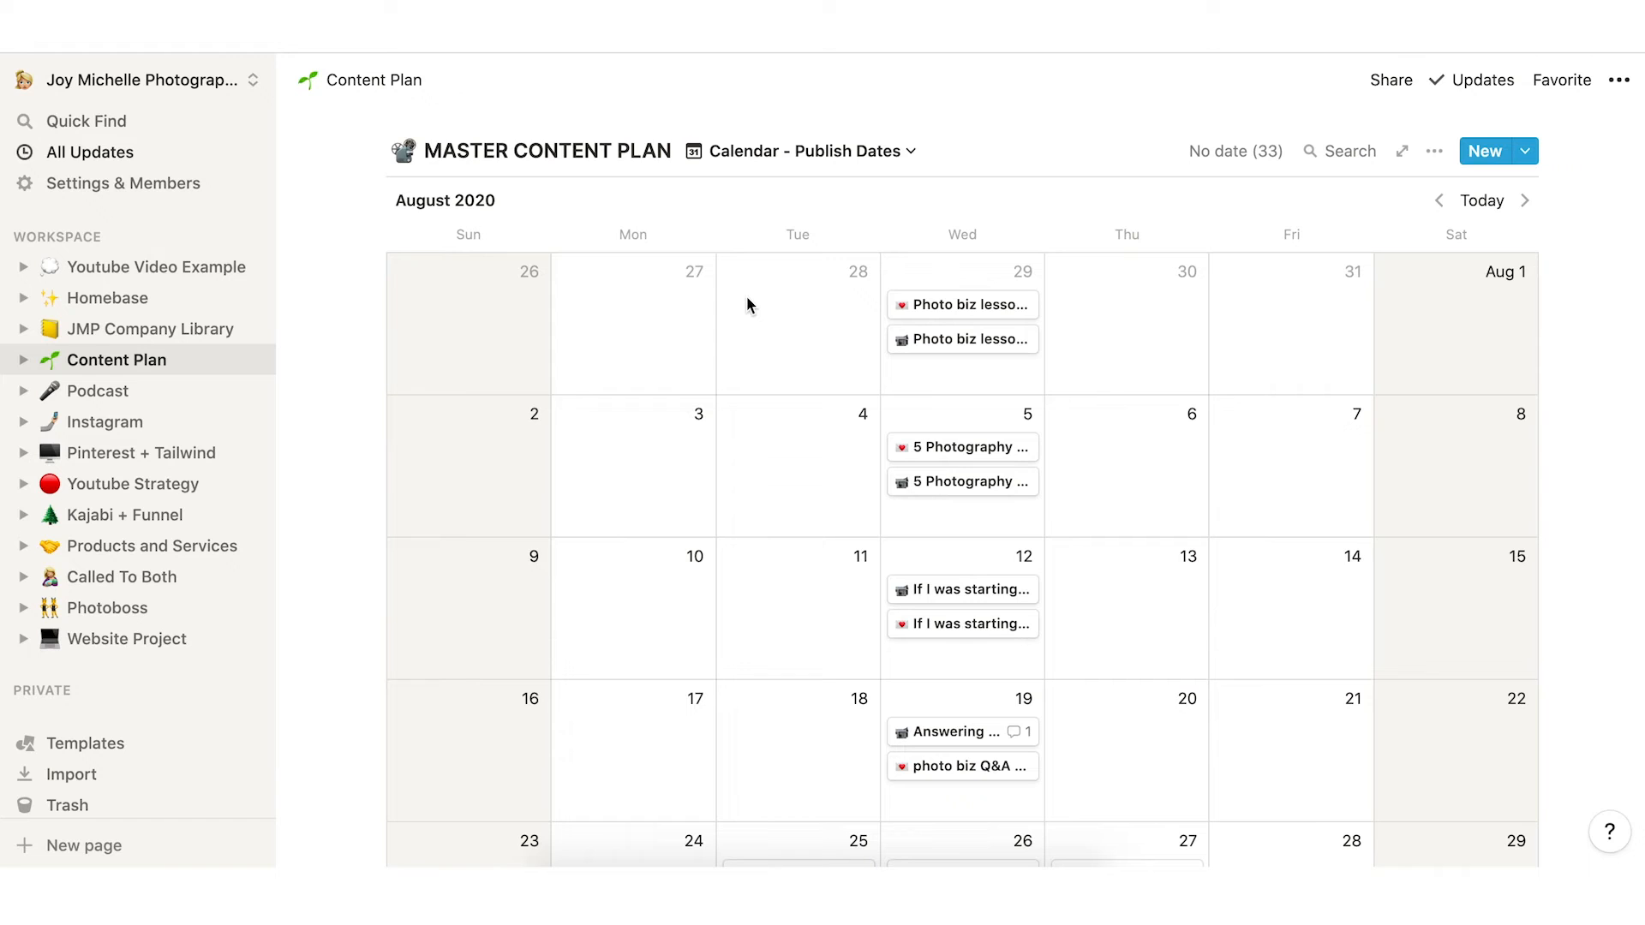
scroll(783, 416, "down", 5)
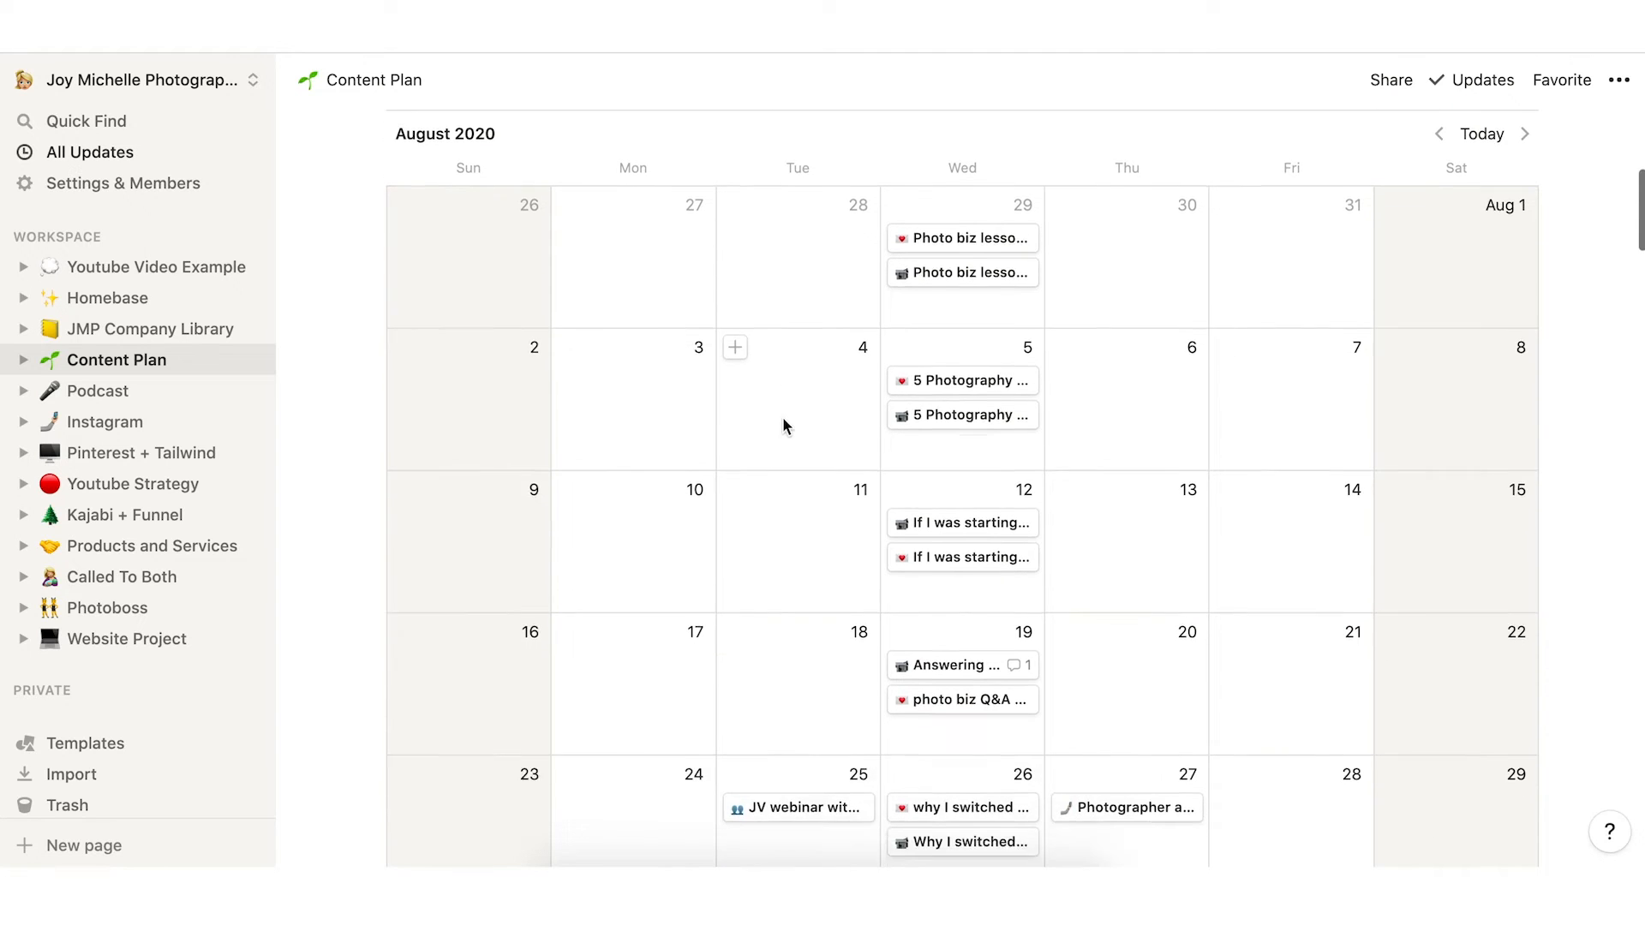
scroll(783, 416, "up", 5)
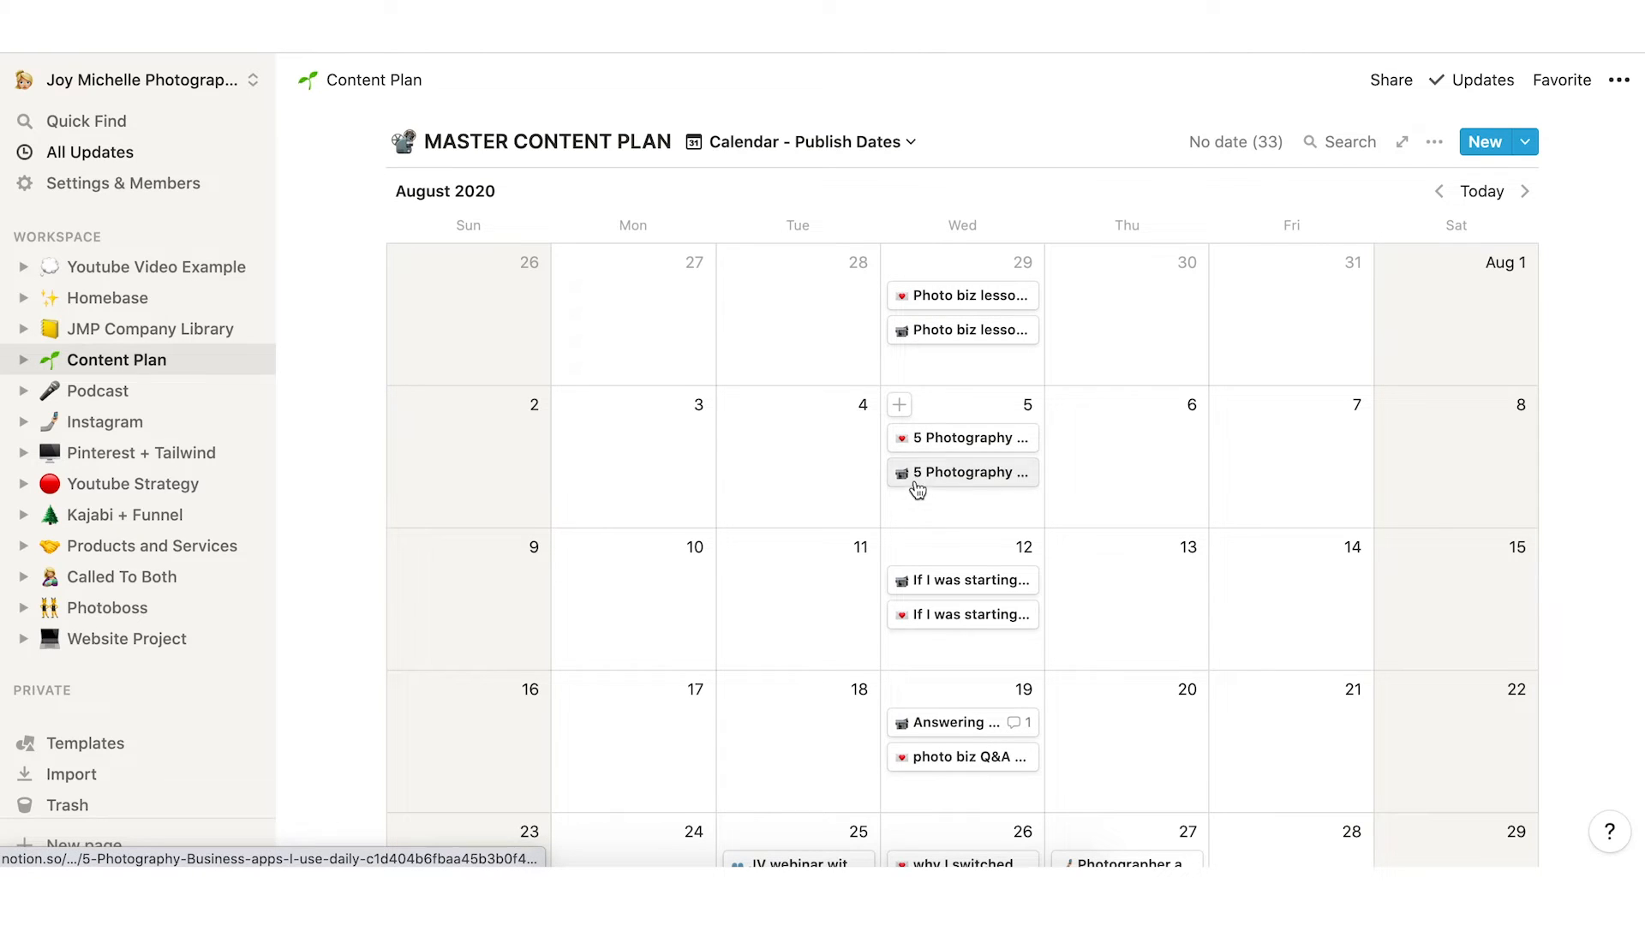
scroll(829, 604, "down", 3)
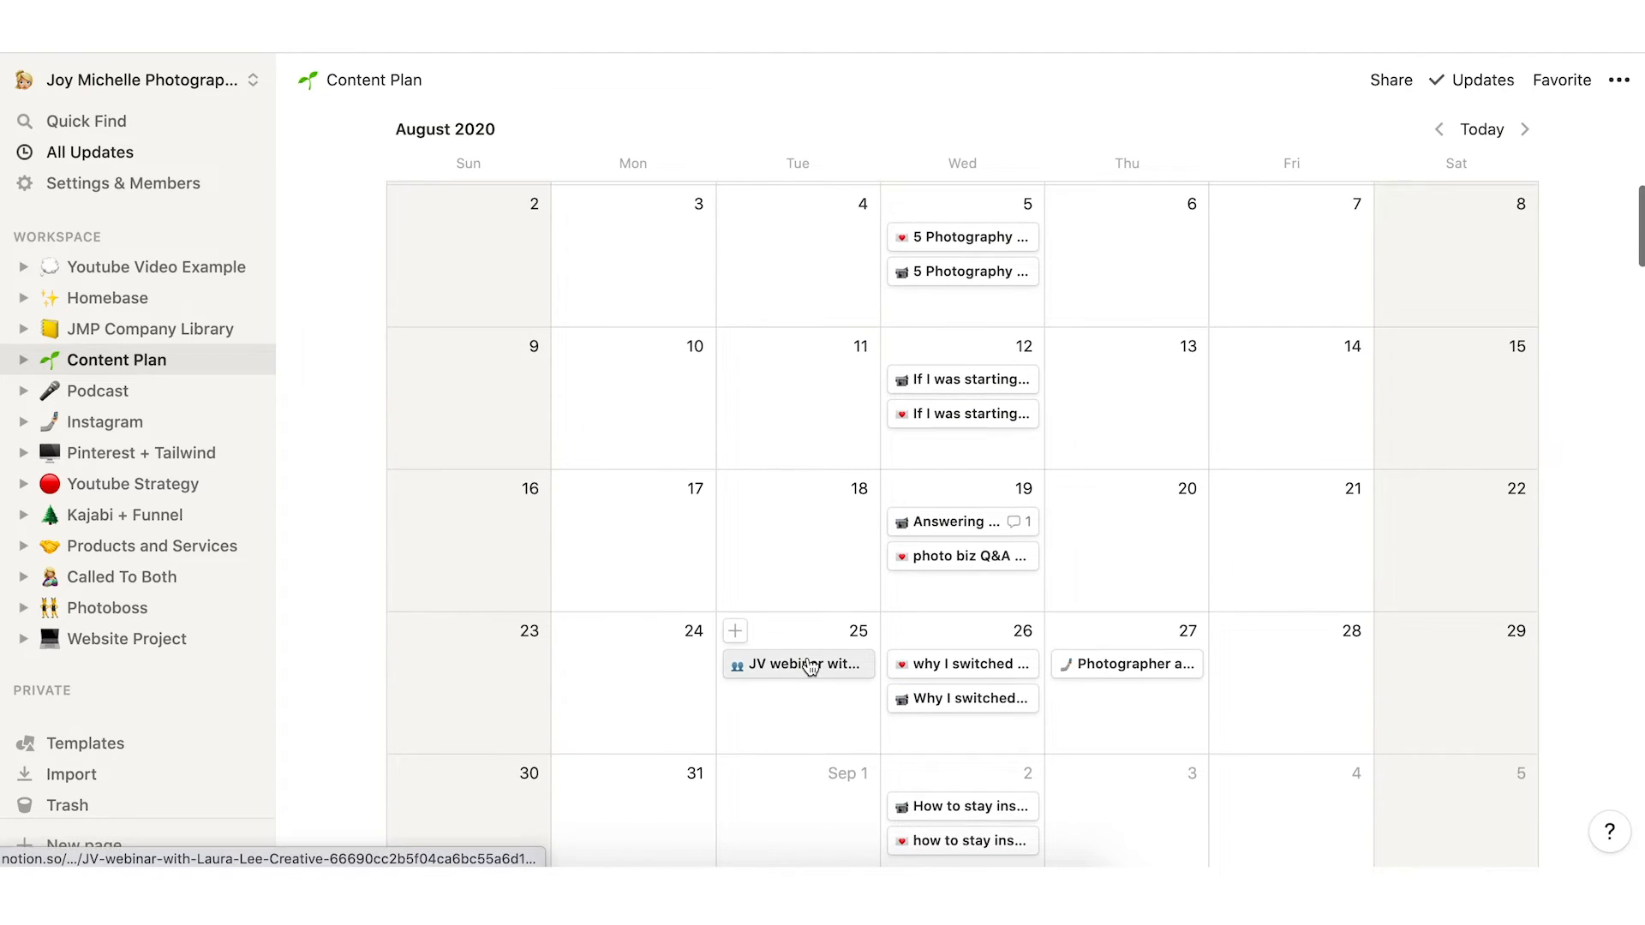
scroll(802, 681, "down", 1)
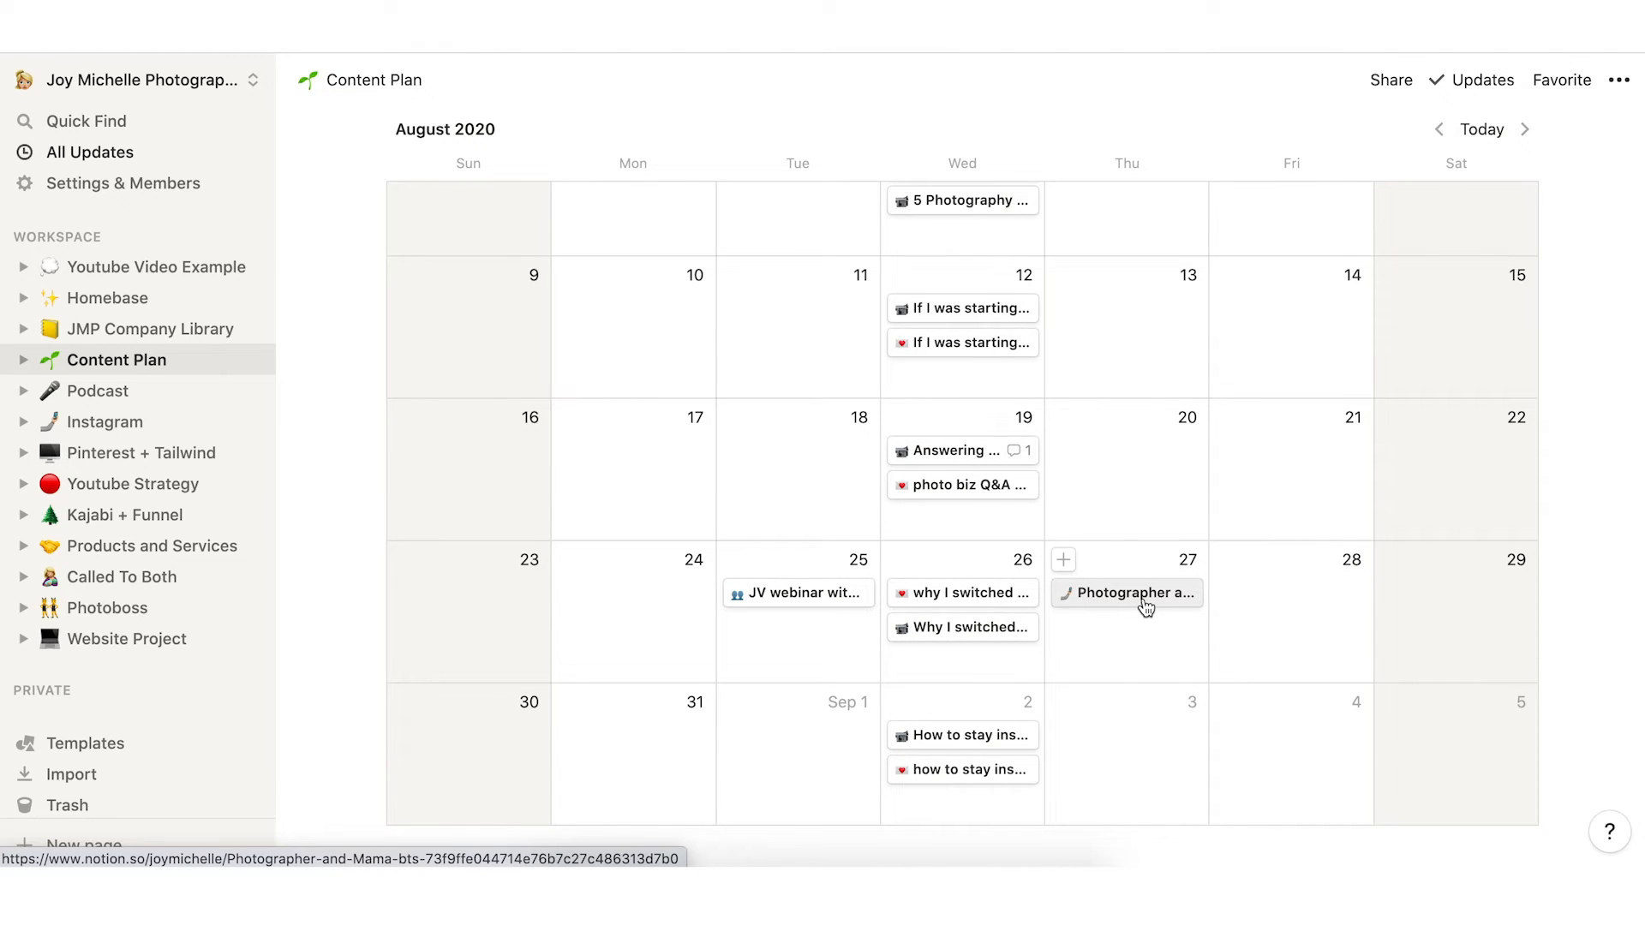
scroll(1146, 606, "up", 10)
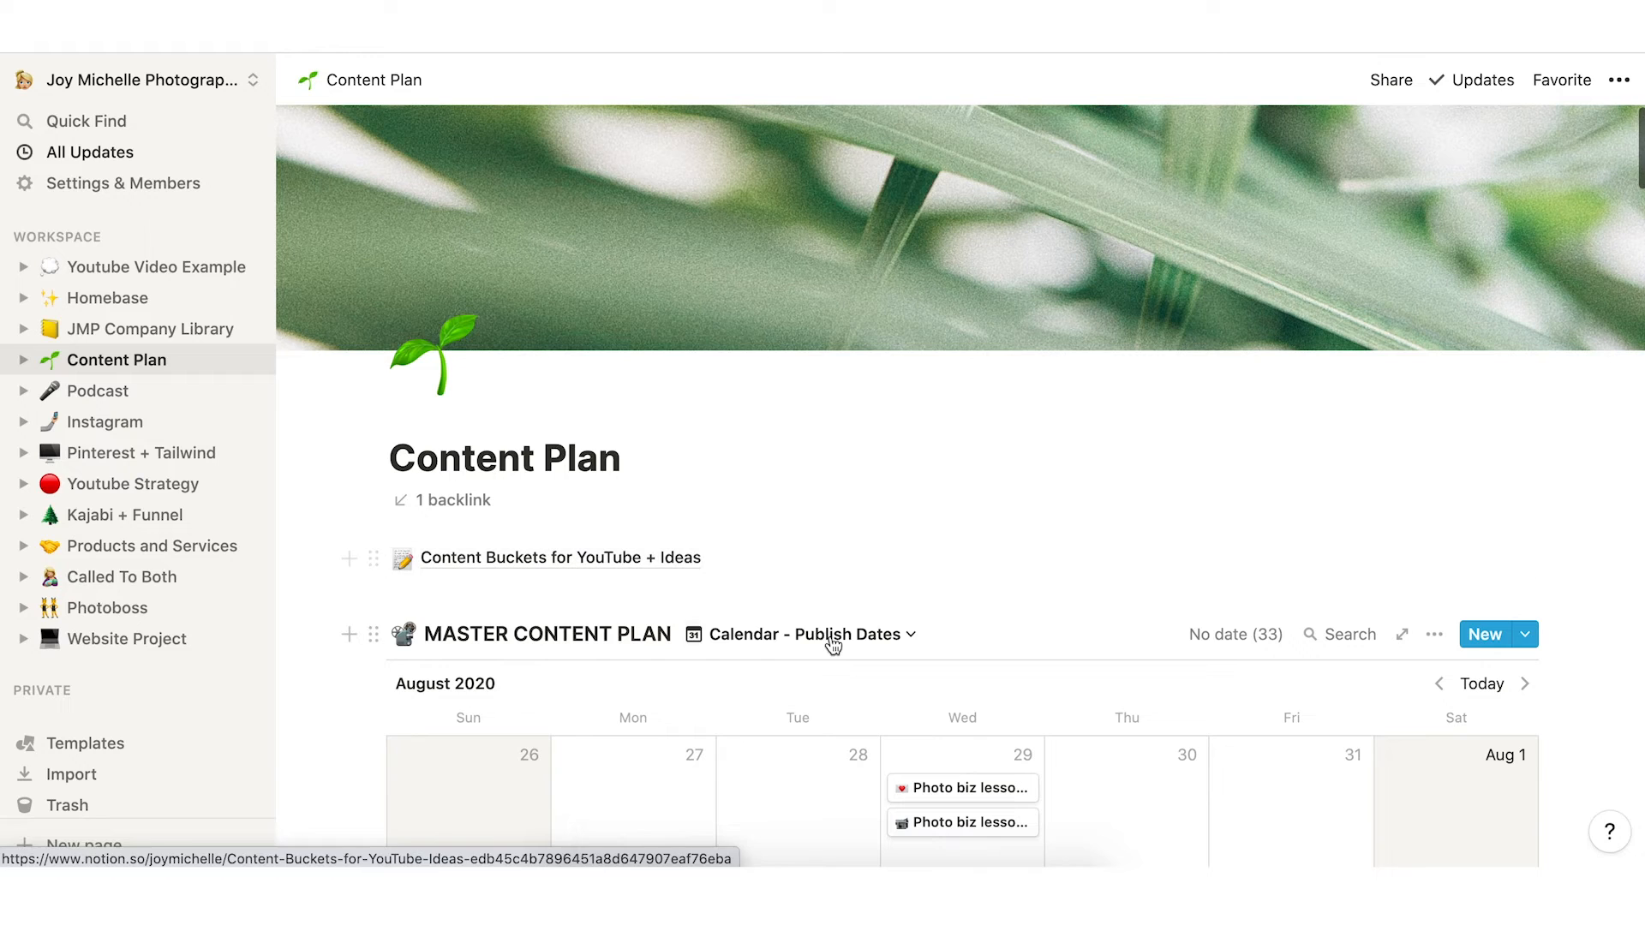
Switch MASTER CONTENT PLAN to the Board - Status View and review its status columns from Idea through Published and Scheduled.
left_click(830, 636)
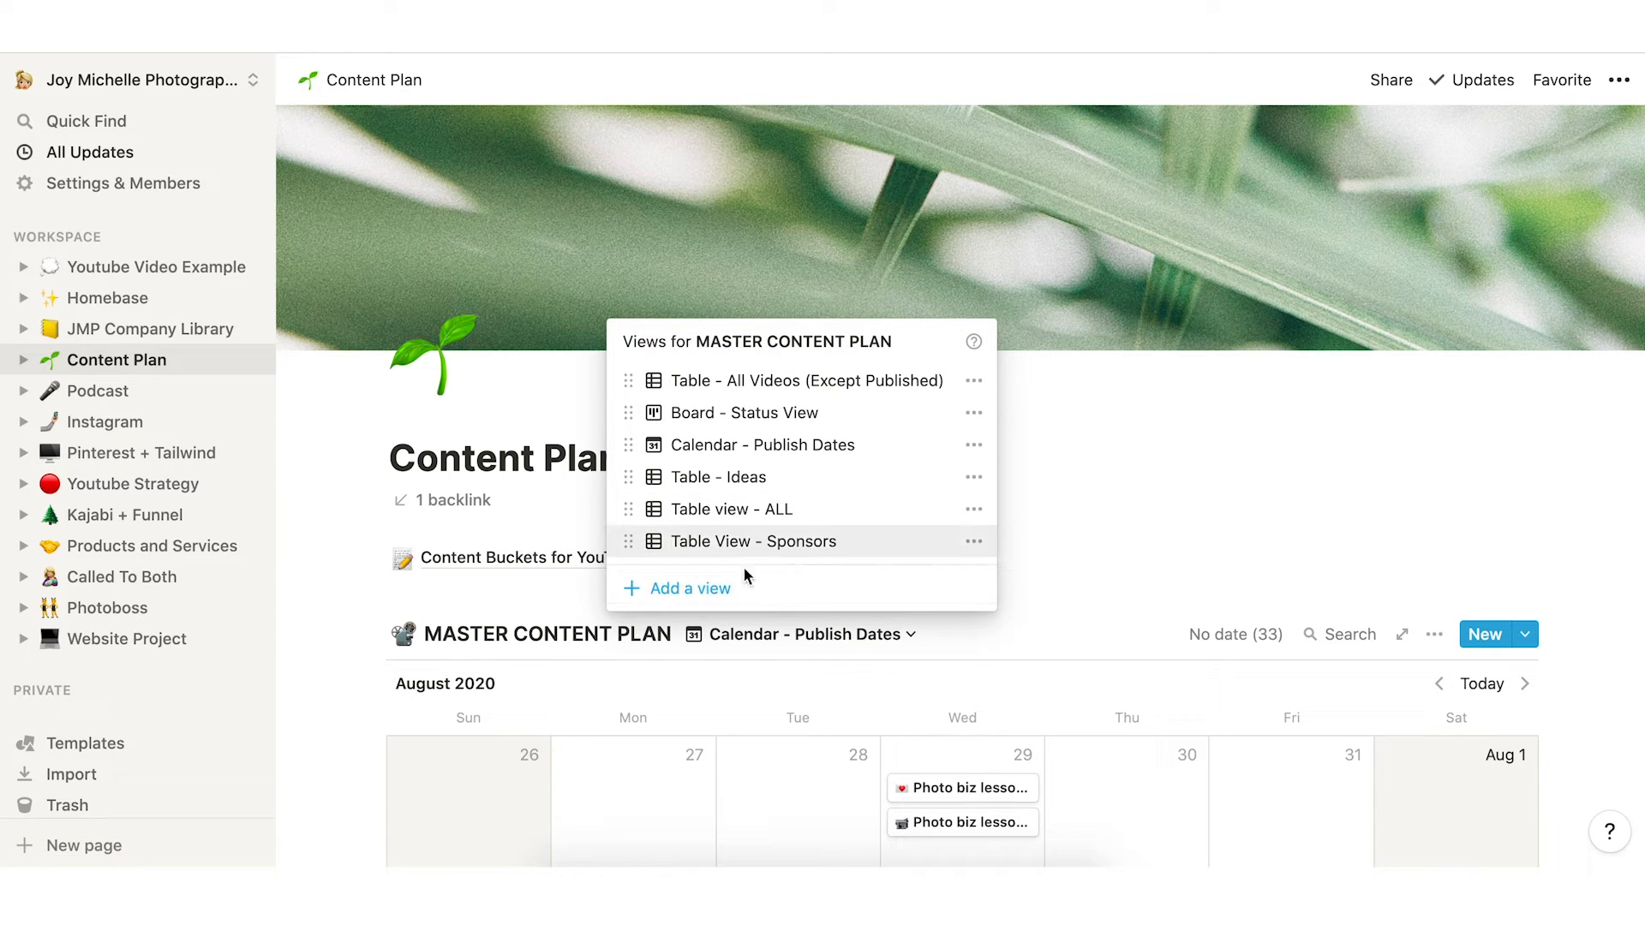
left_click(781, 412)
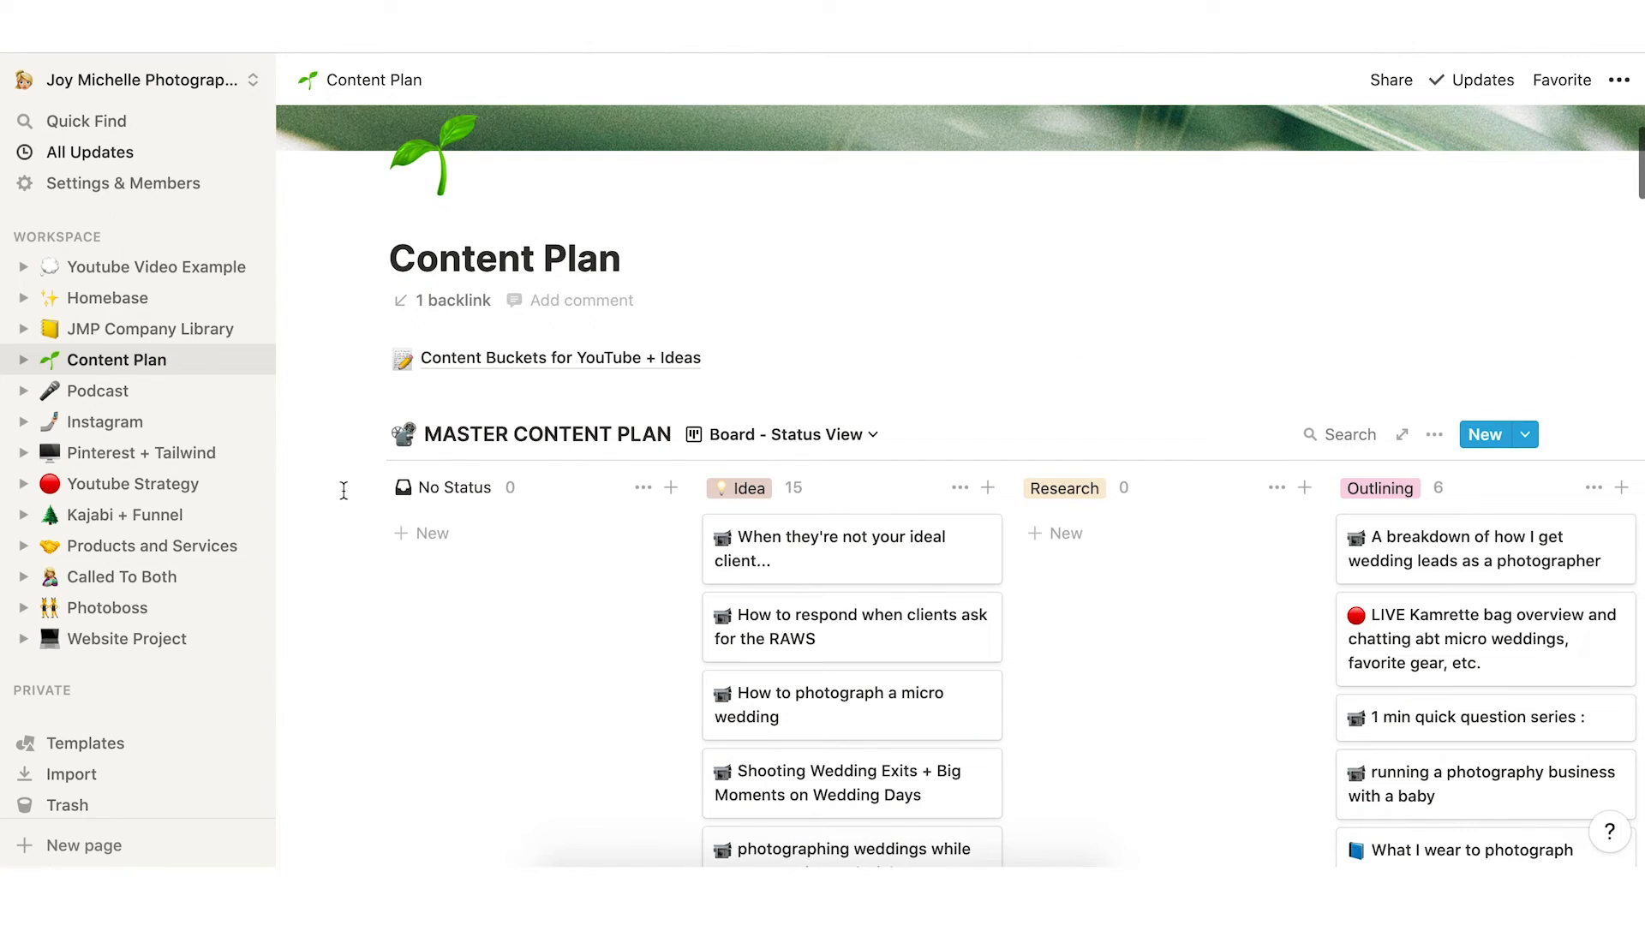
scroll(343, 497, "down", 5)
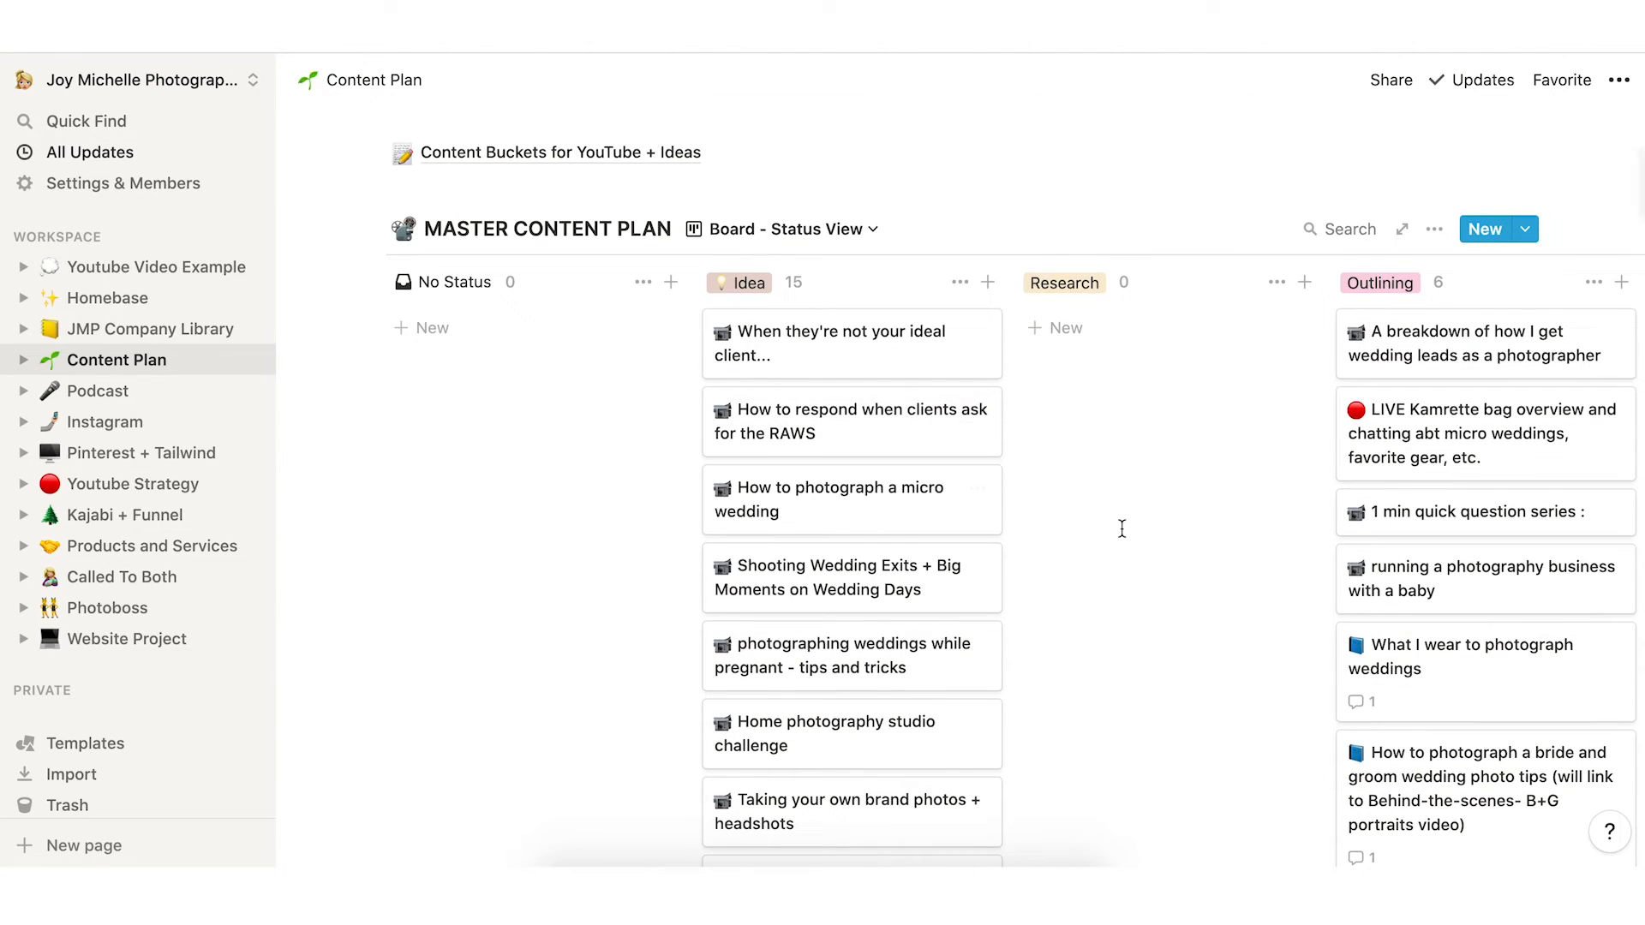
scroll(1122, 531, "right", 10)
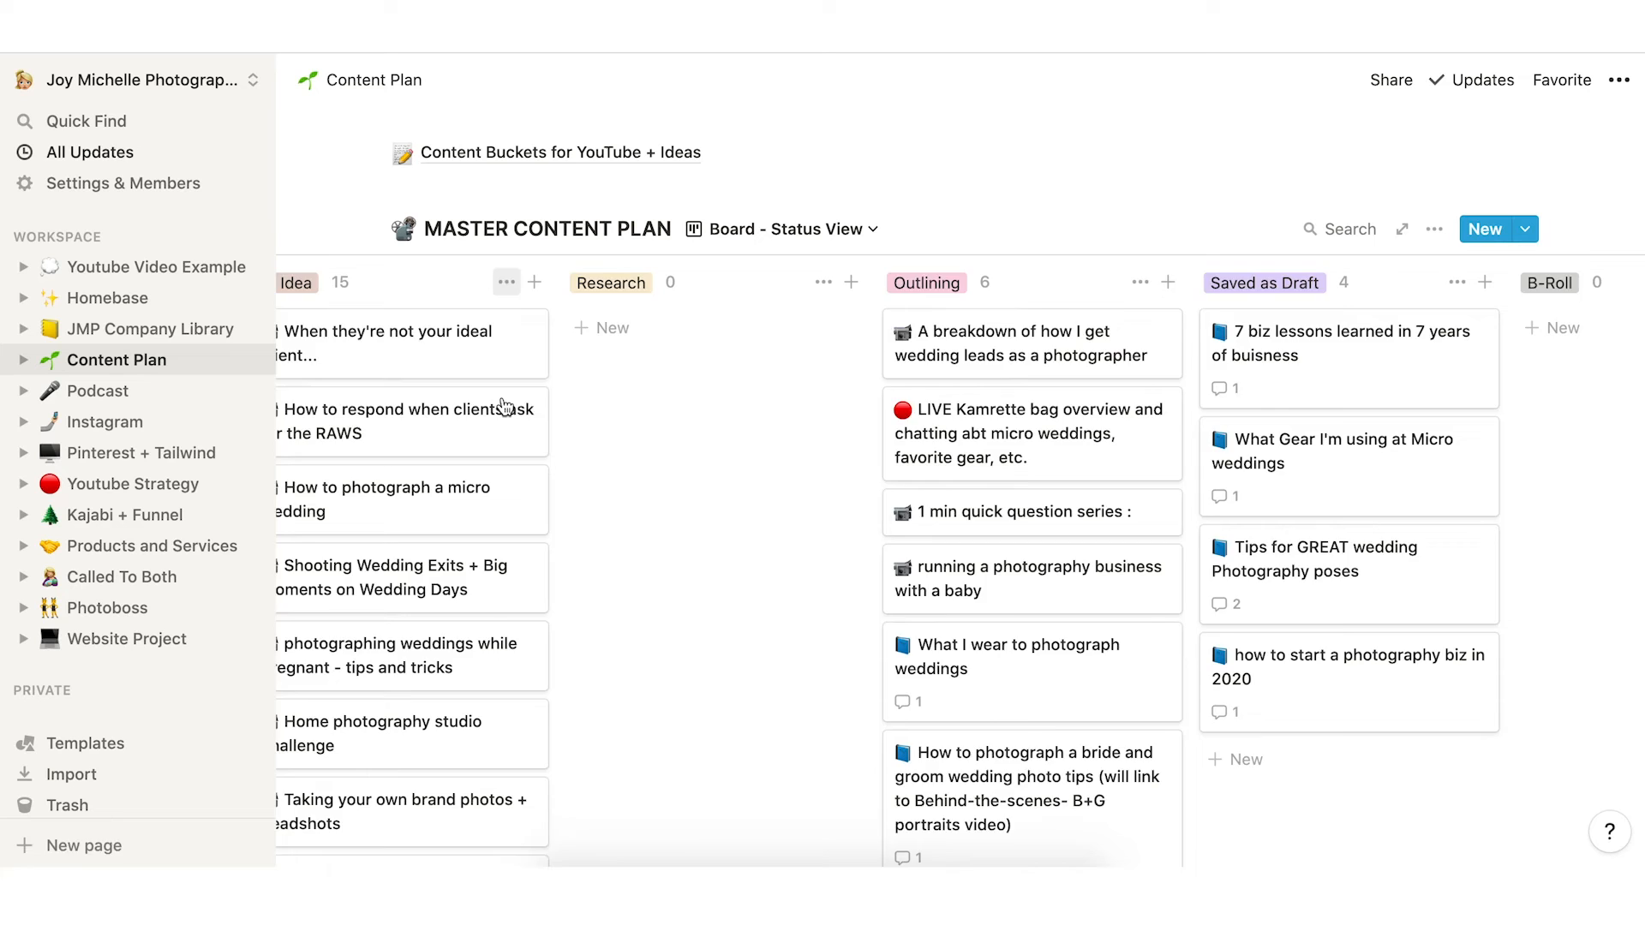
scroll(505, 403, "left", 3)
scroll(816, 324, "right", 5)
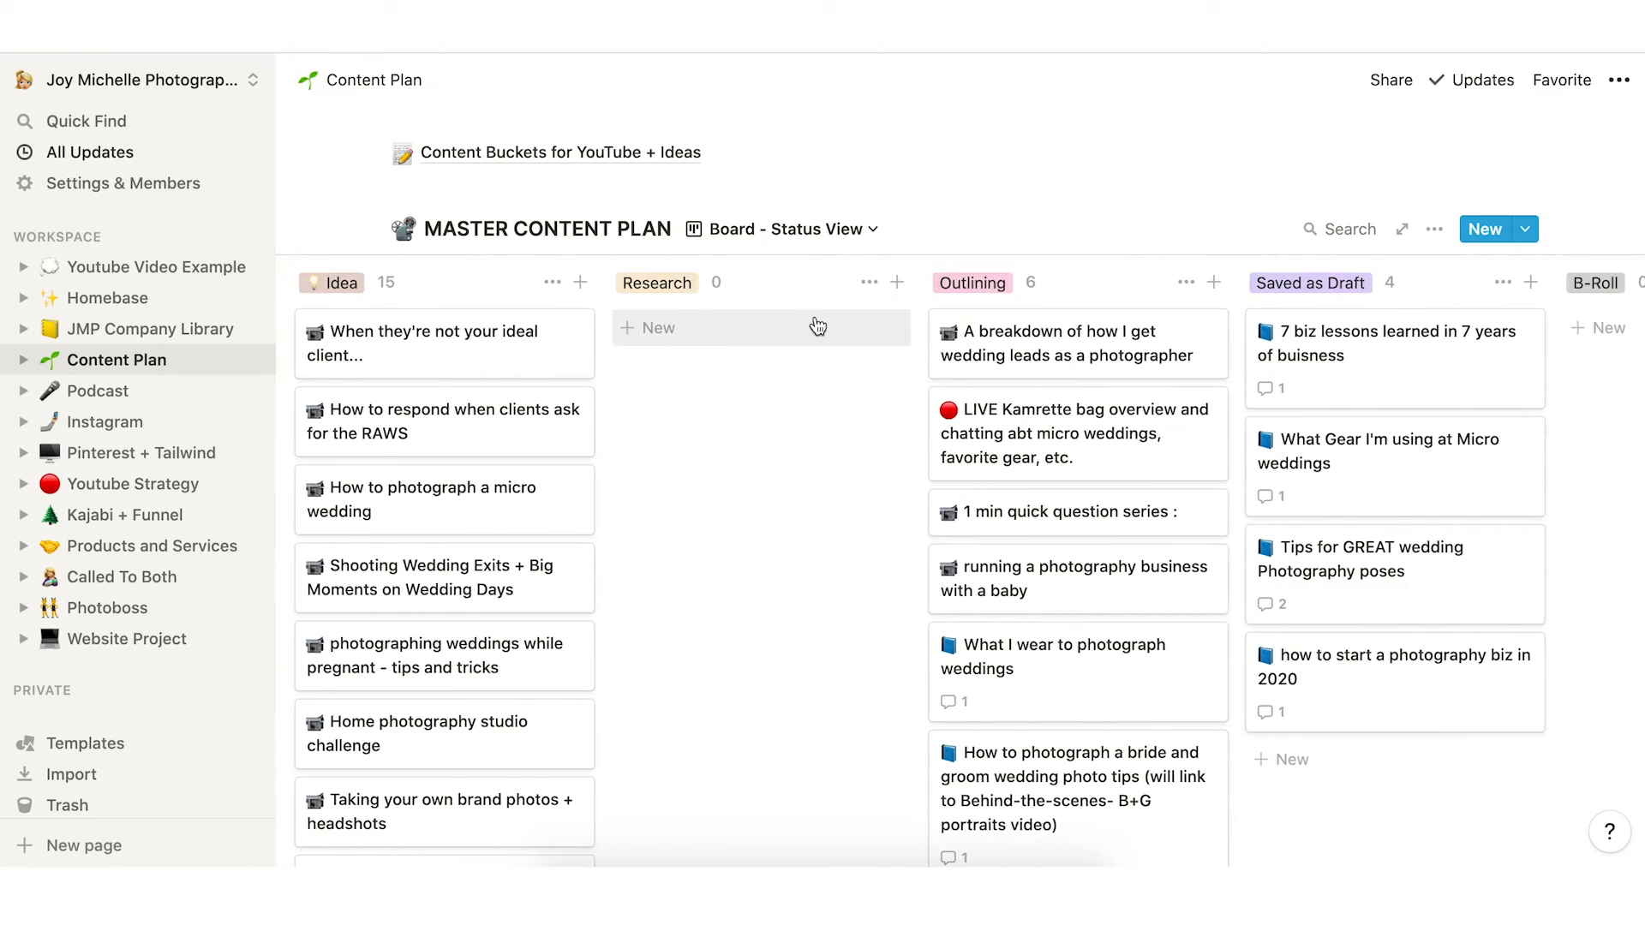
scroll(774, 368, "up", 1)
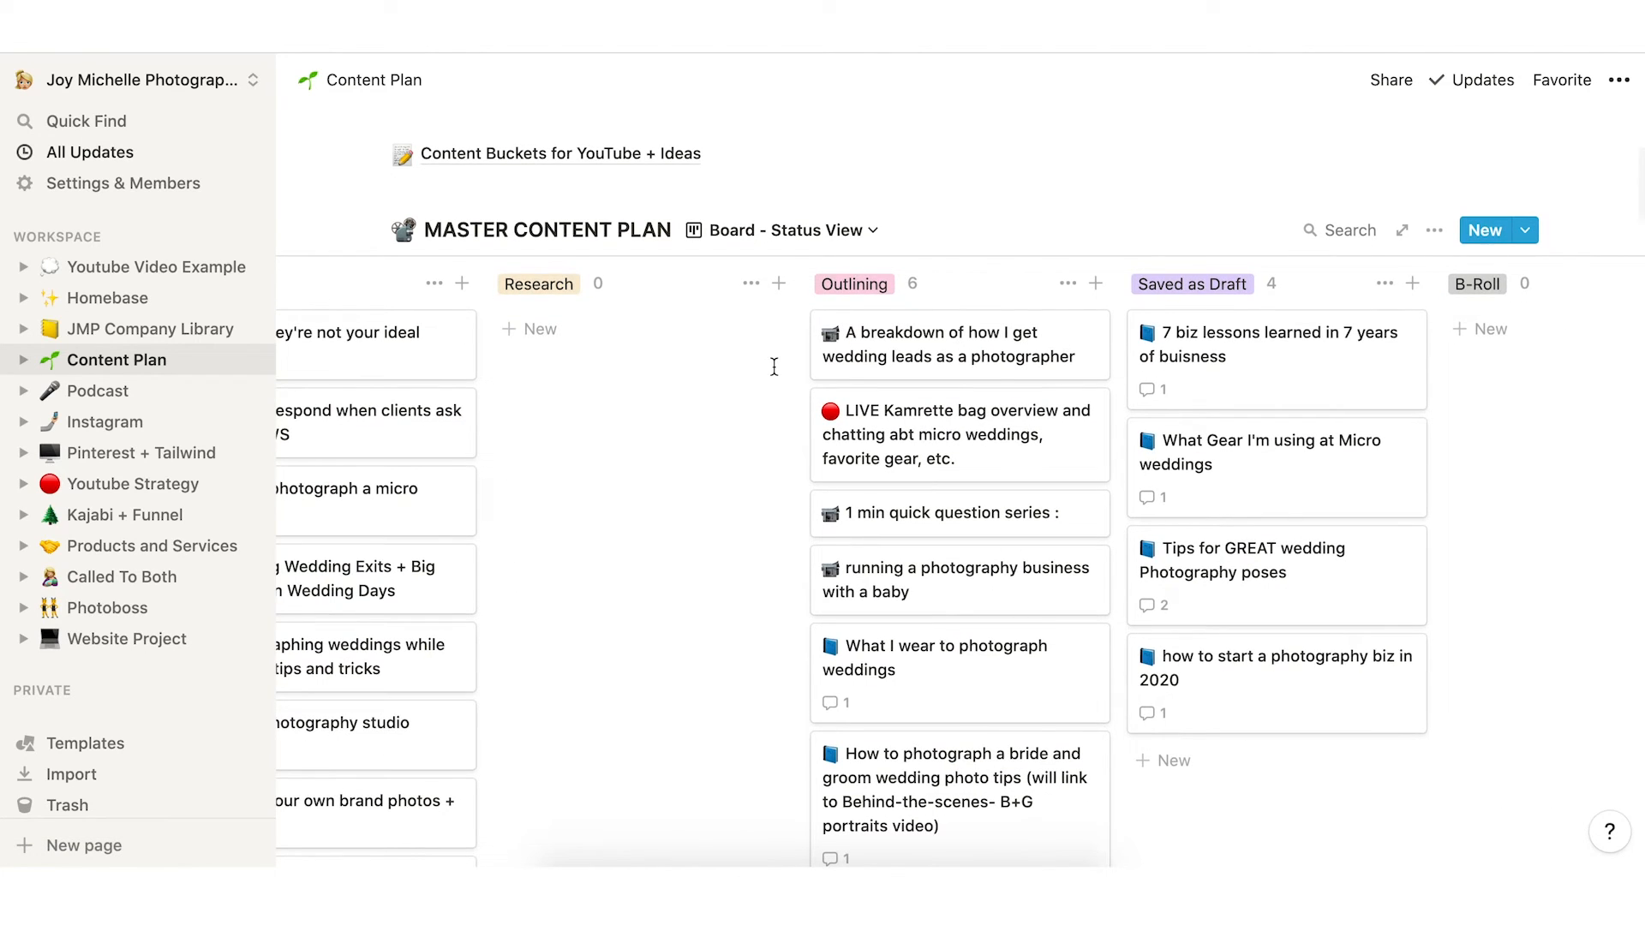
scroll(774, 368, "right", 20)
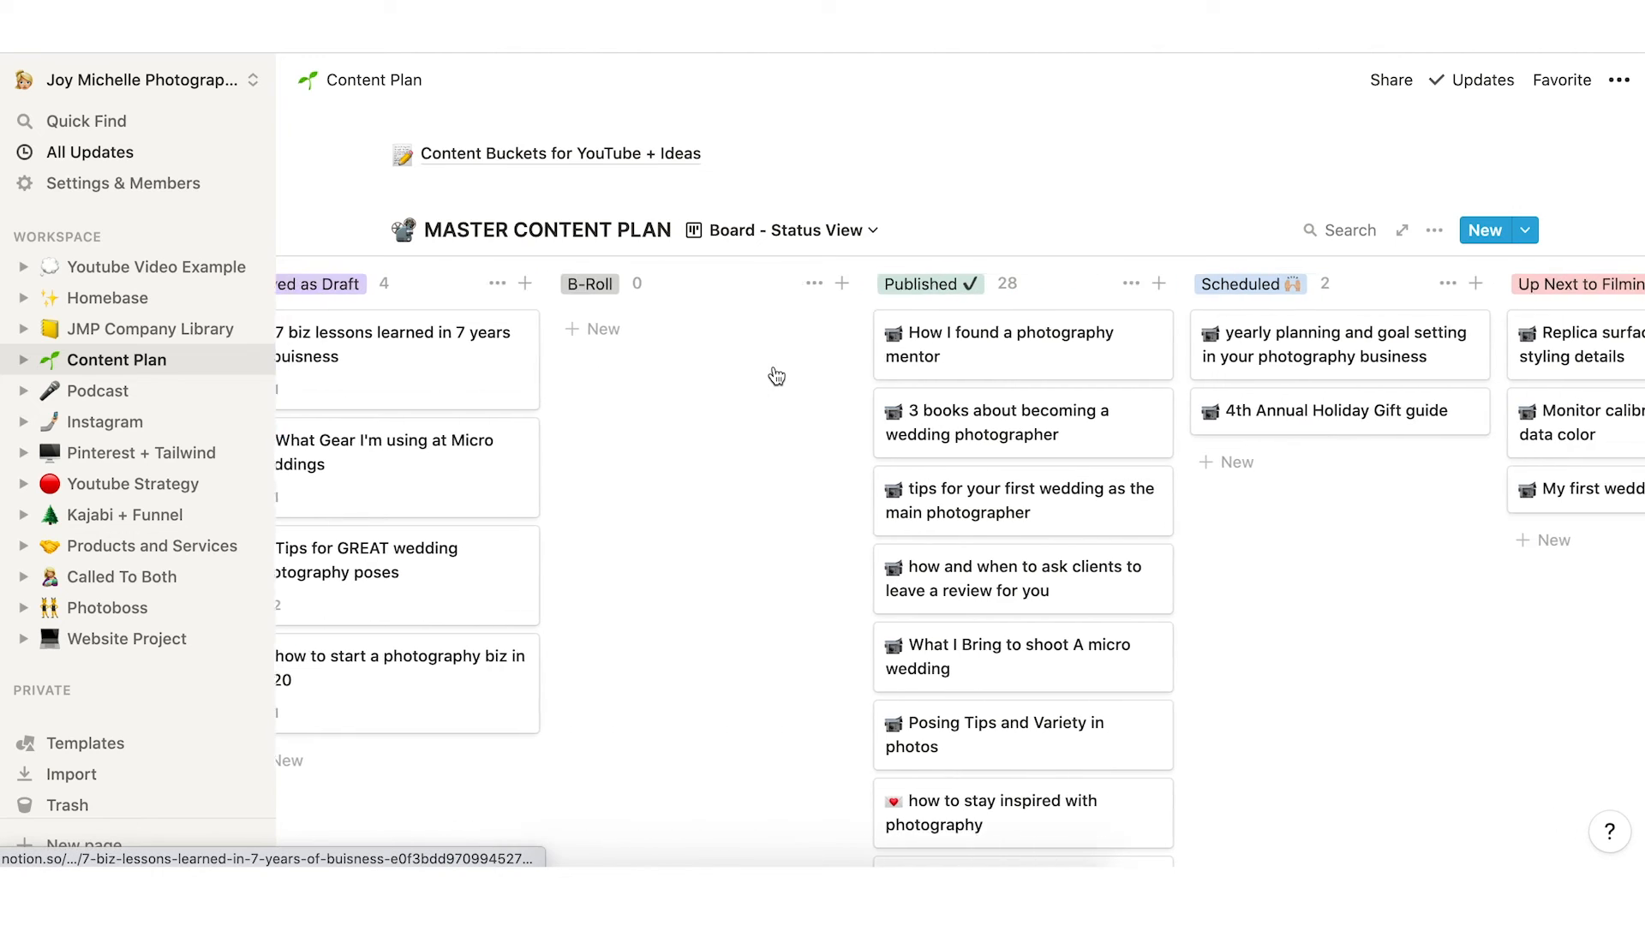
Review the status board's columns from Published to In Edit Queue, including the full list of published content.
scroll(694, 356, "right", 10)
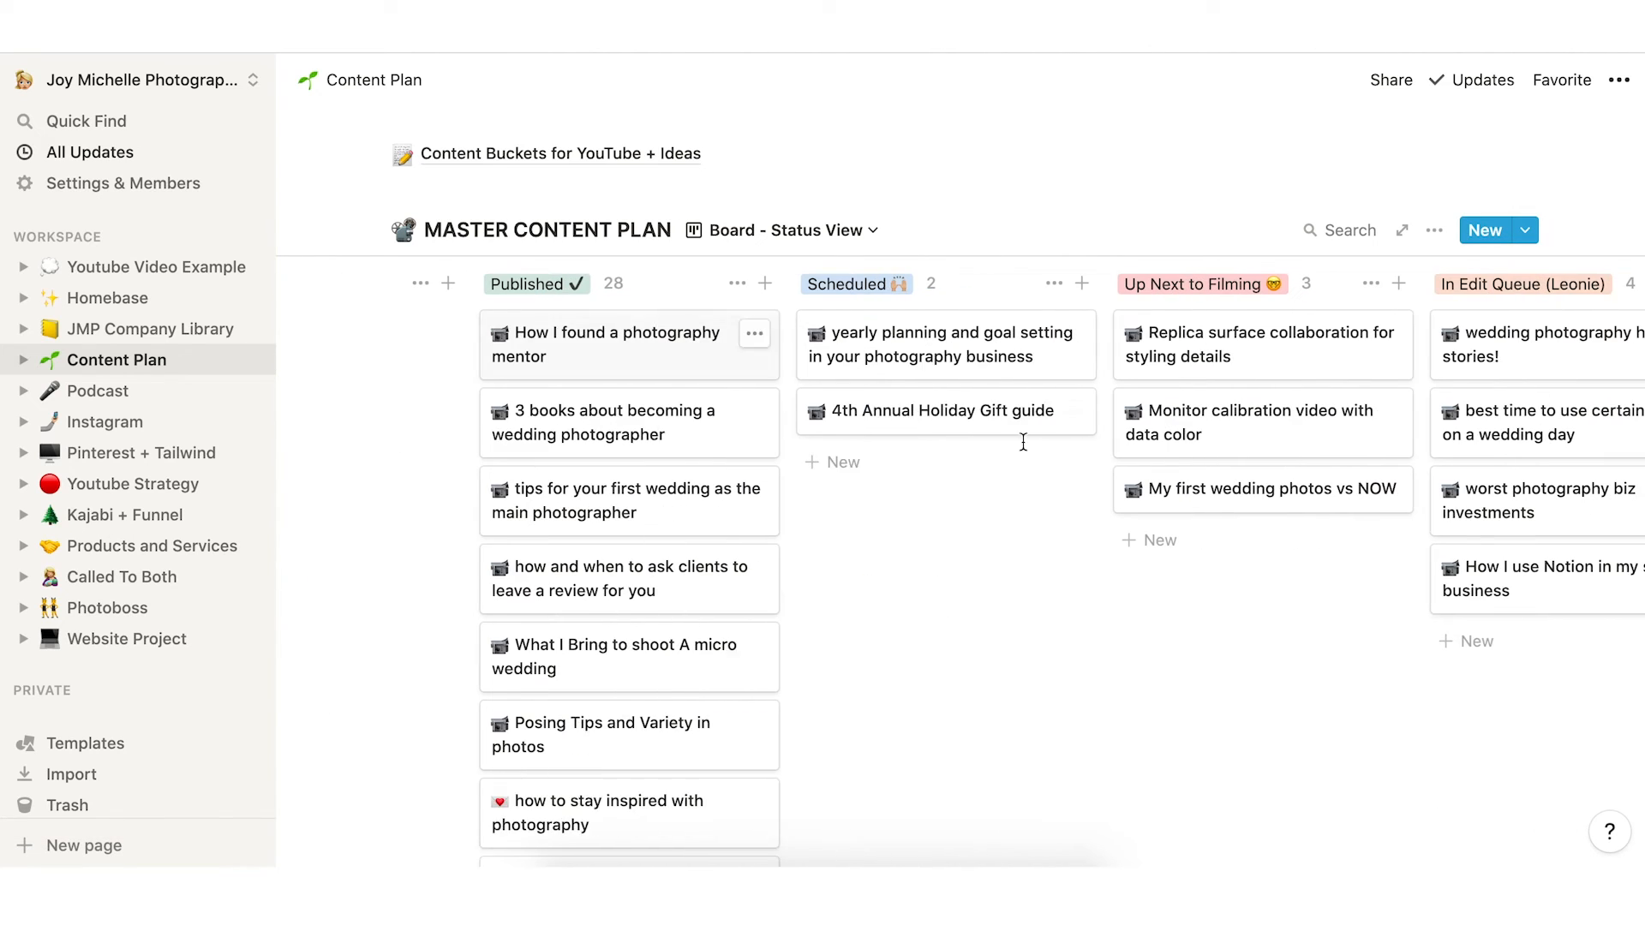
scroll(1023, 443, "right", 1)
scroll(545, 460, "down", 15)
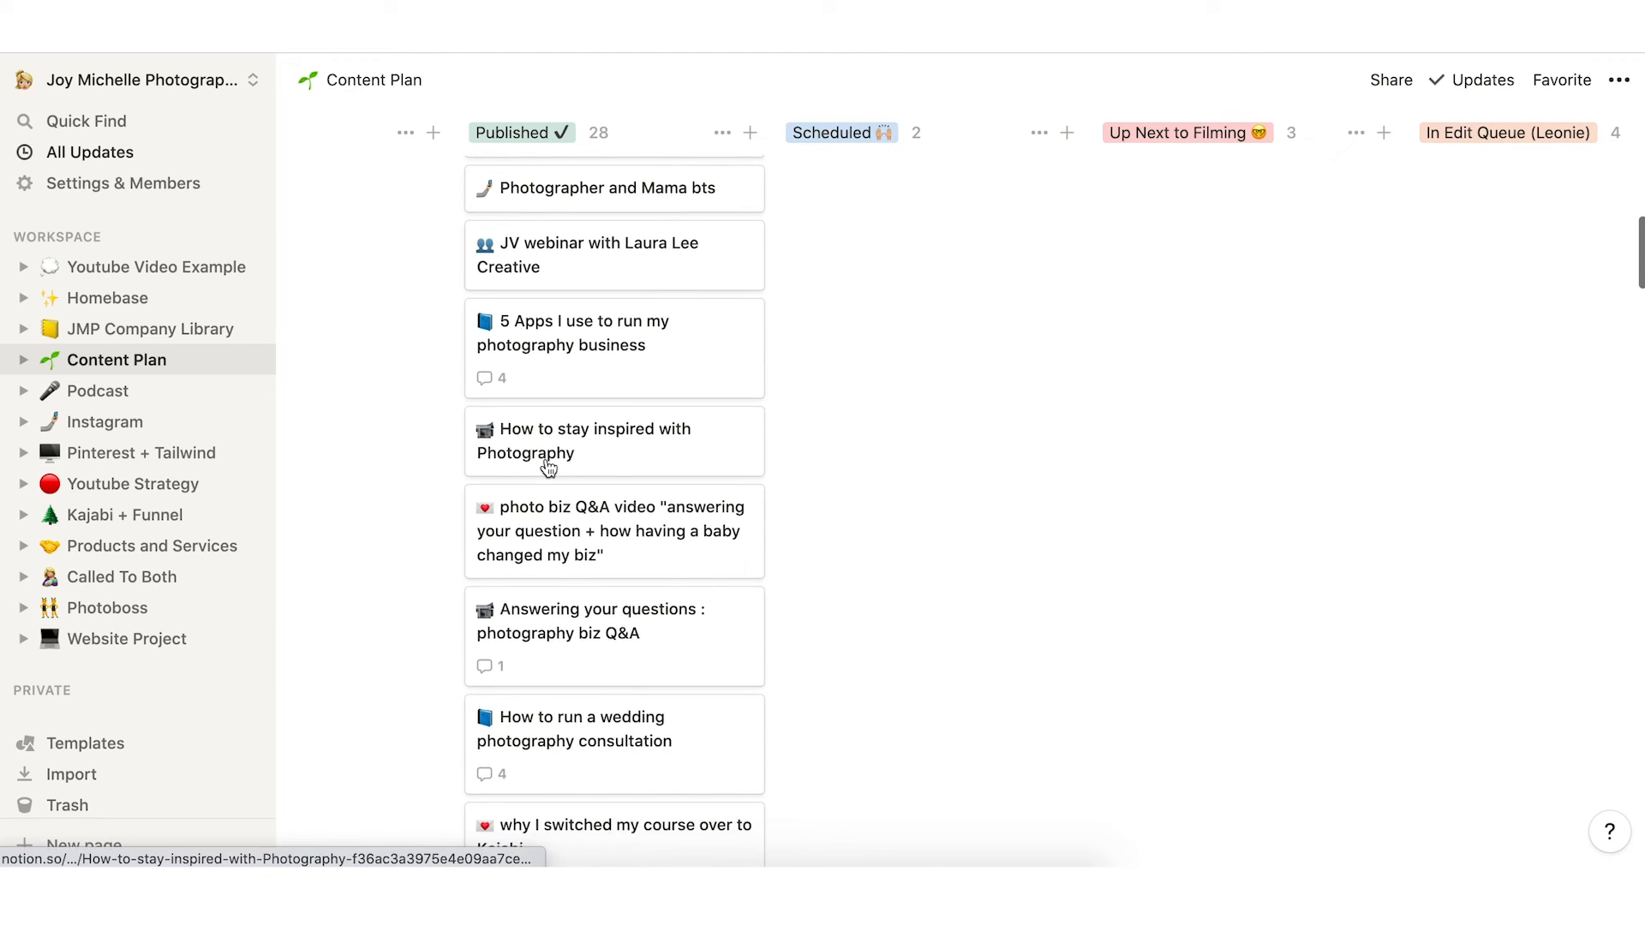
scroll(549, 463, "up", 15)
Switch MASTER CONTENT PLAN to the Table - All Videos (Except Published) view and look over its entries.
left_click(754, 634)
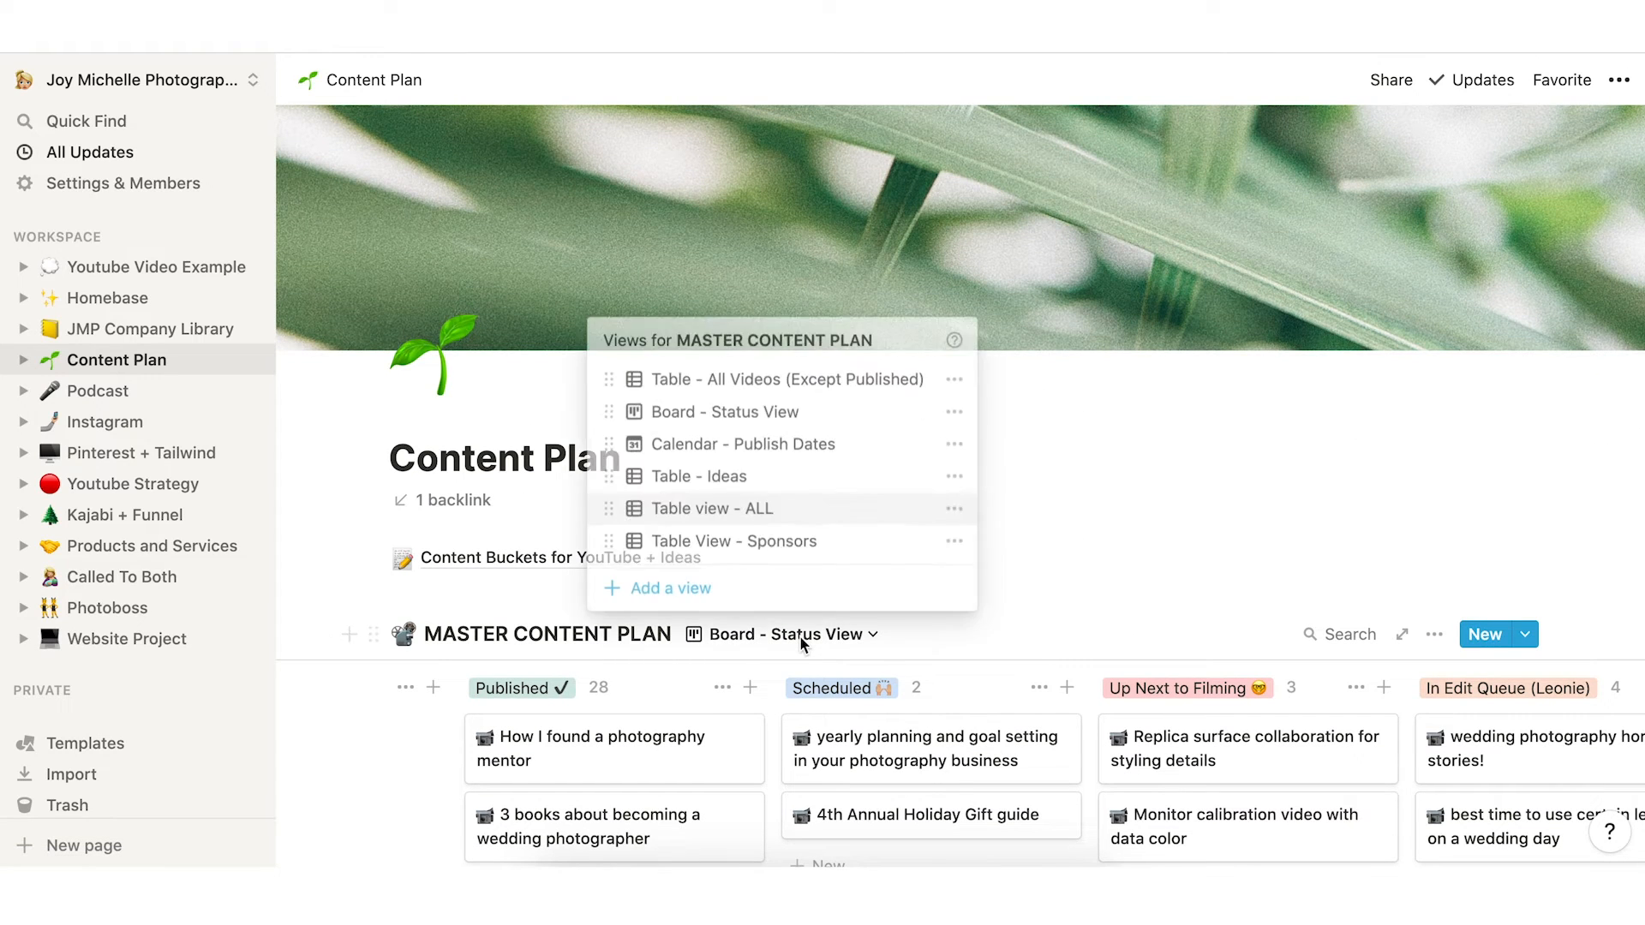
left_click(764, 390)
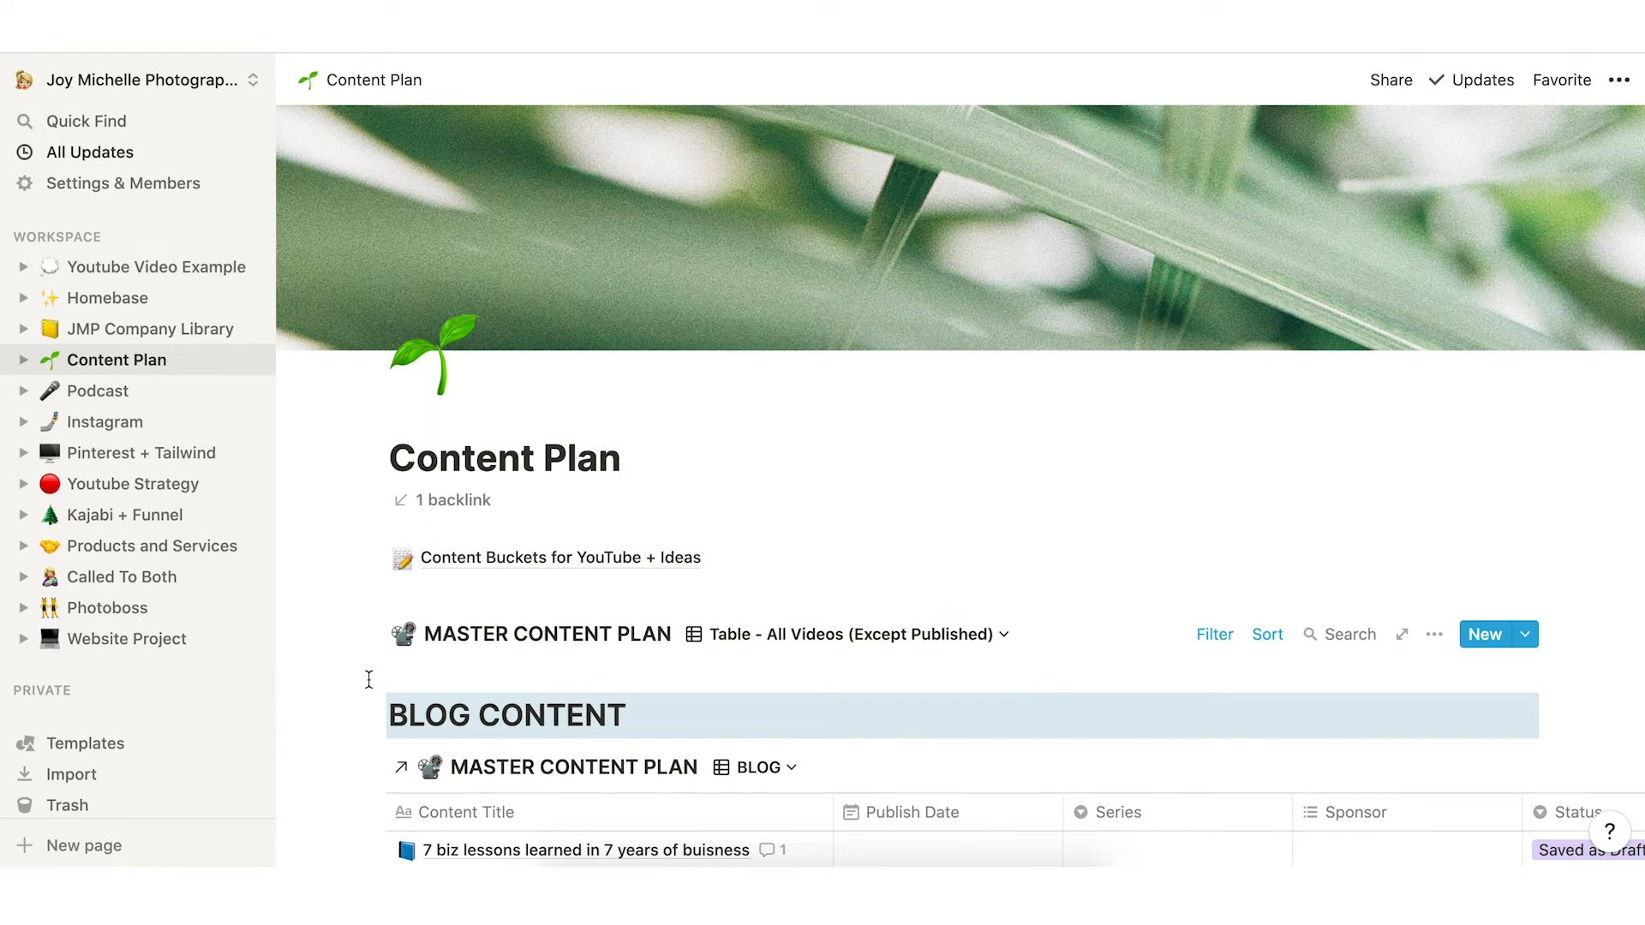
scroll(369, 680, "down", 3)
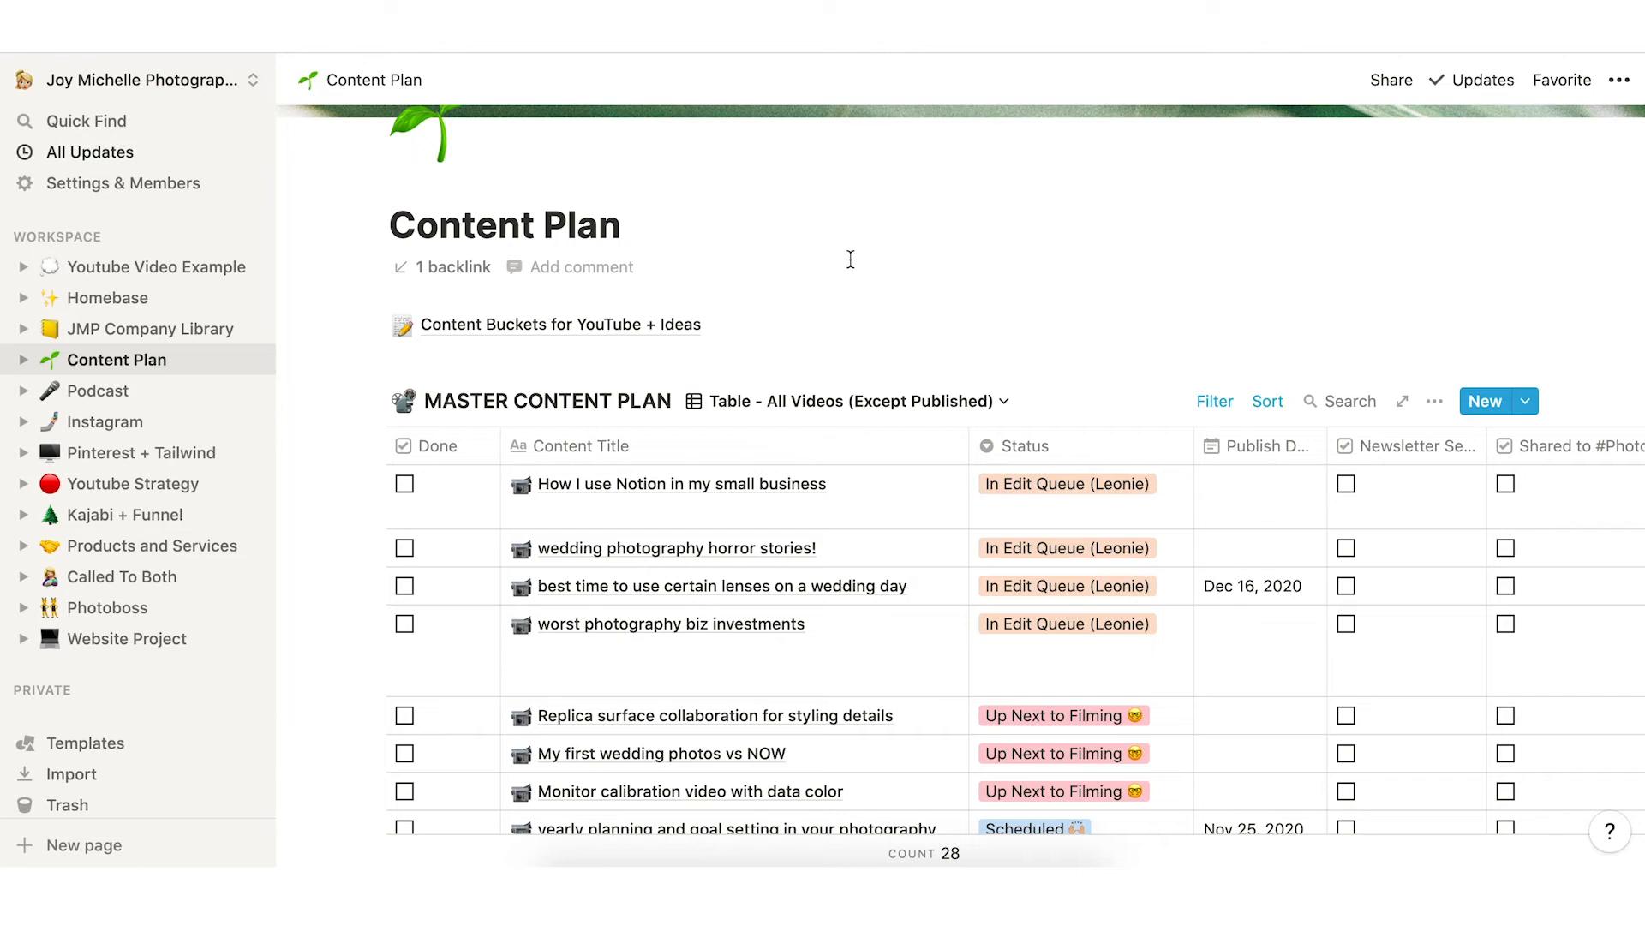
scroll(850, 259, "down", 3)
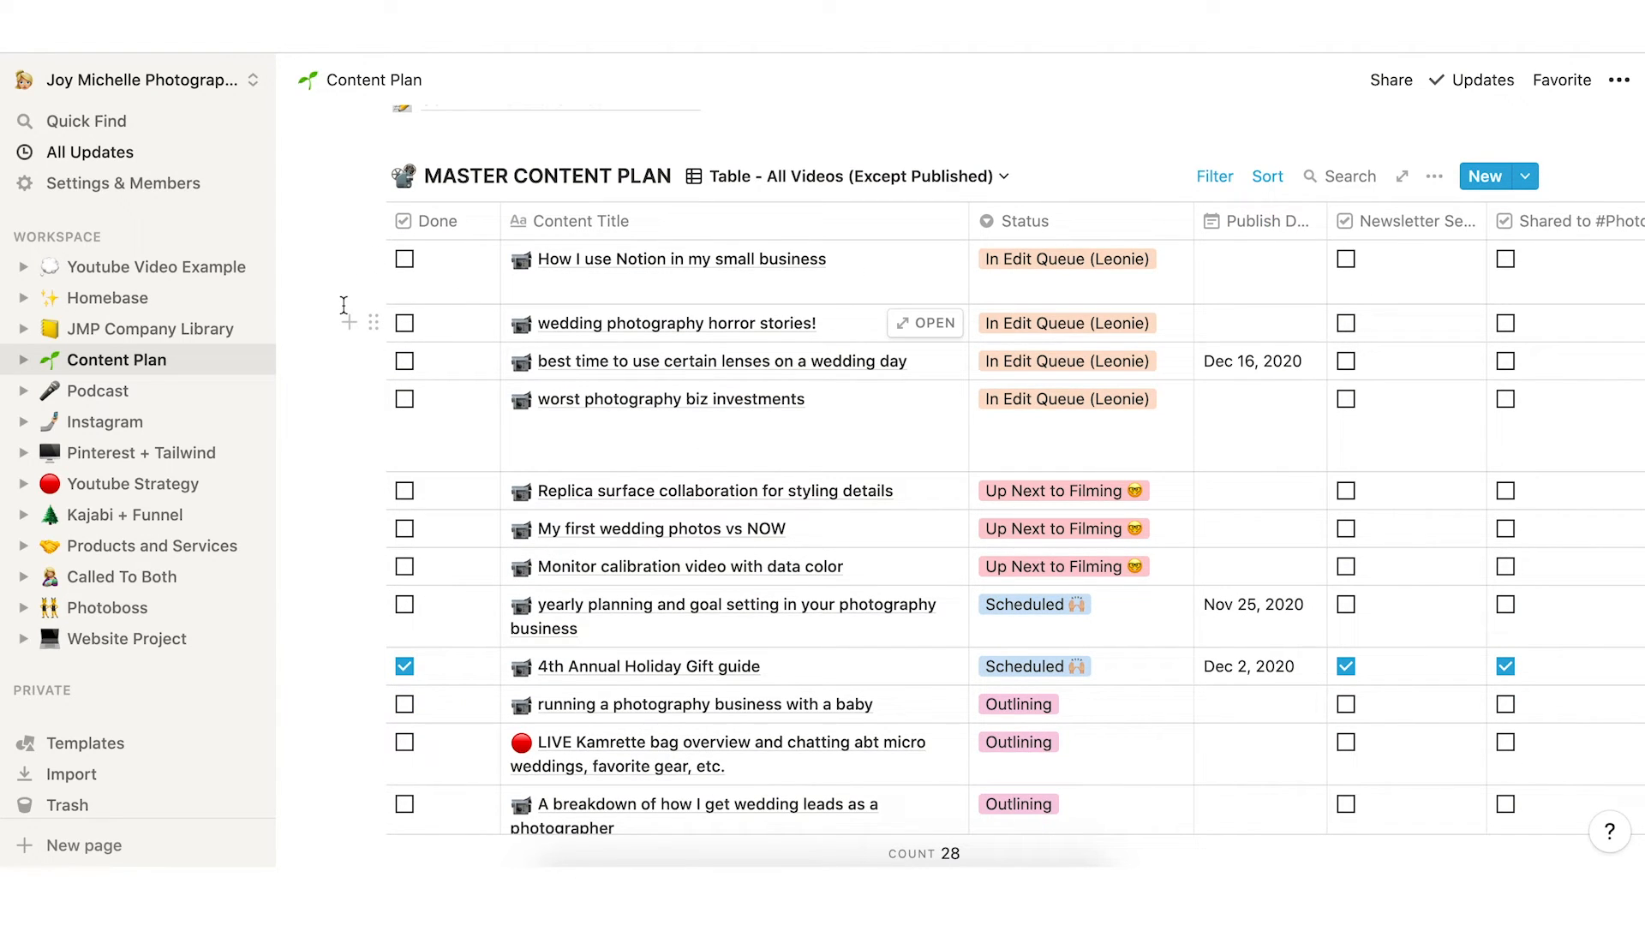
Open the Youtube Video Example page and insert a toggle list block below the January 8th blog post content link.
left_click(214, 271)
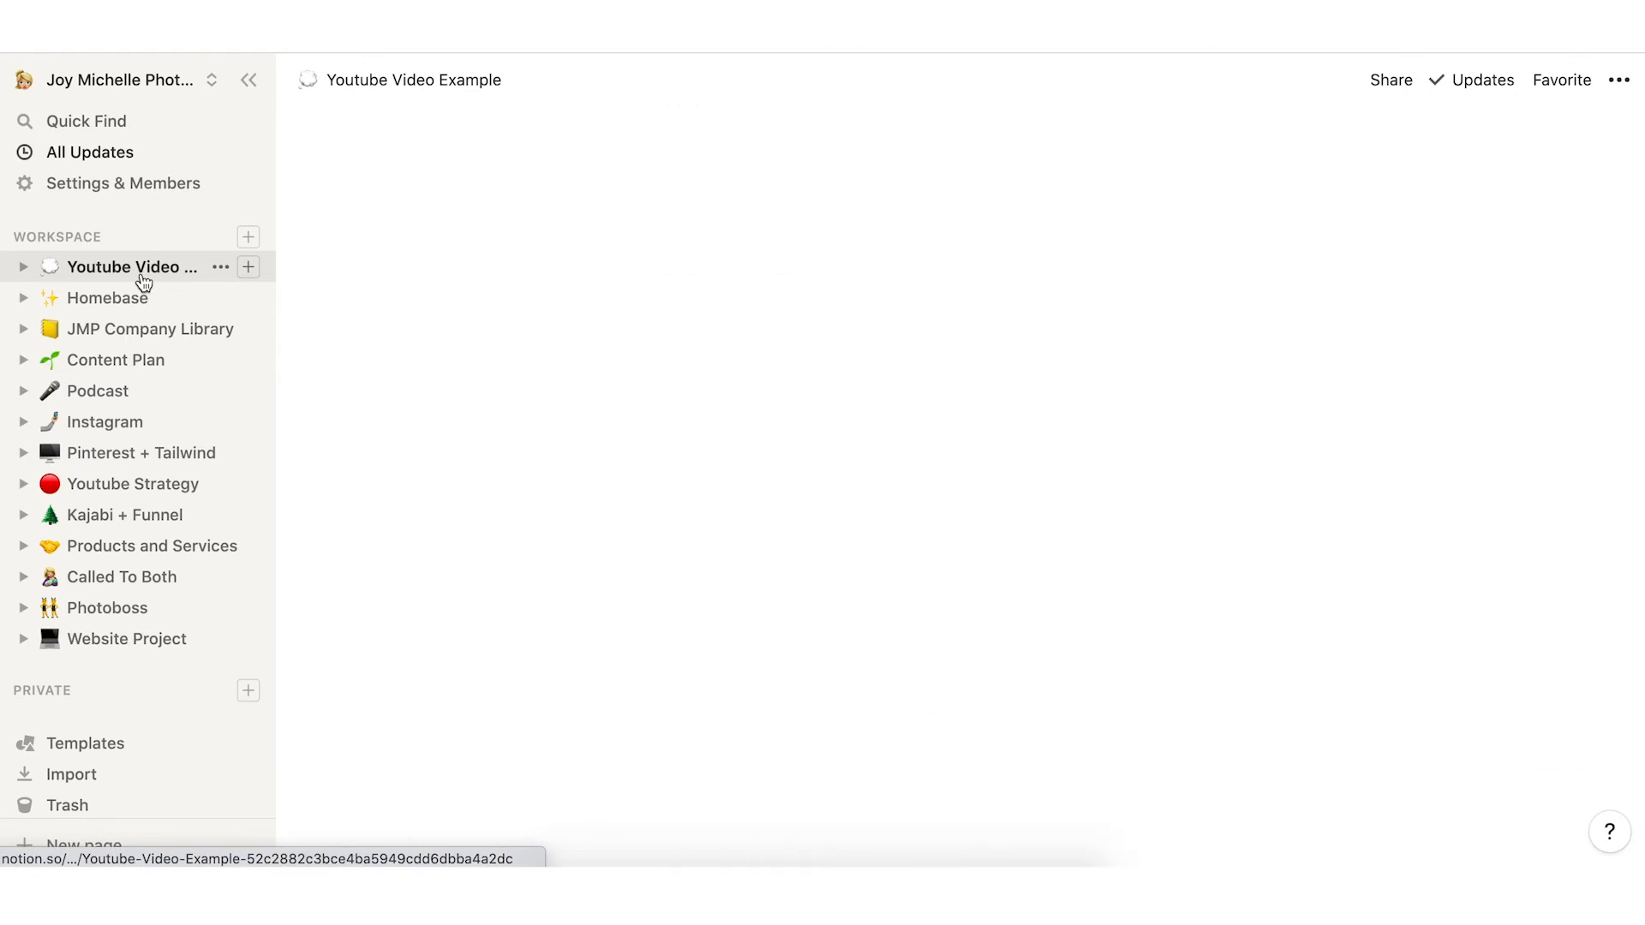
type("/")
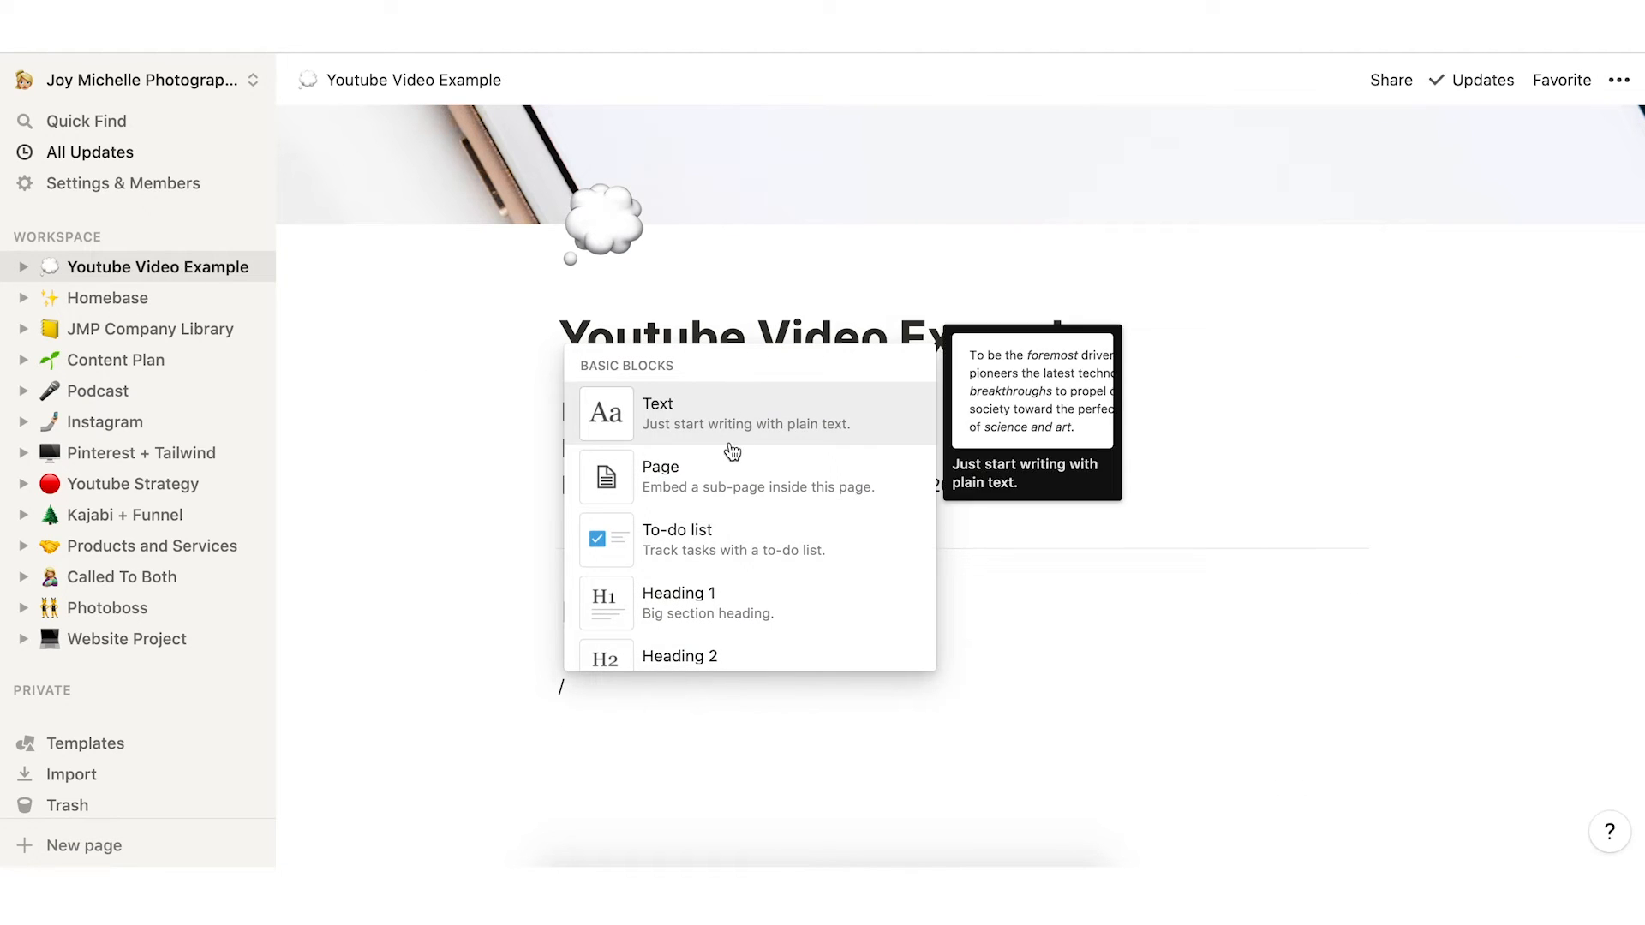
scroll(714, 538, "down", 1)
scroll(714, 538, "down", 1)
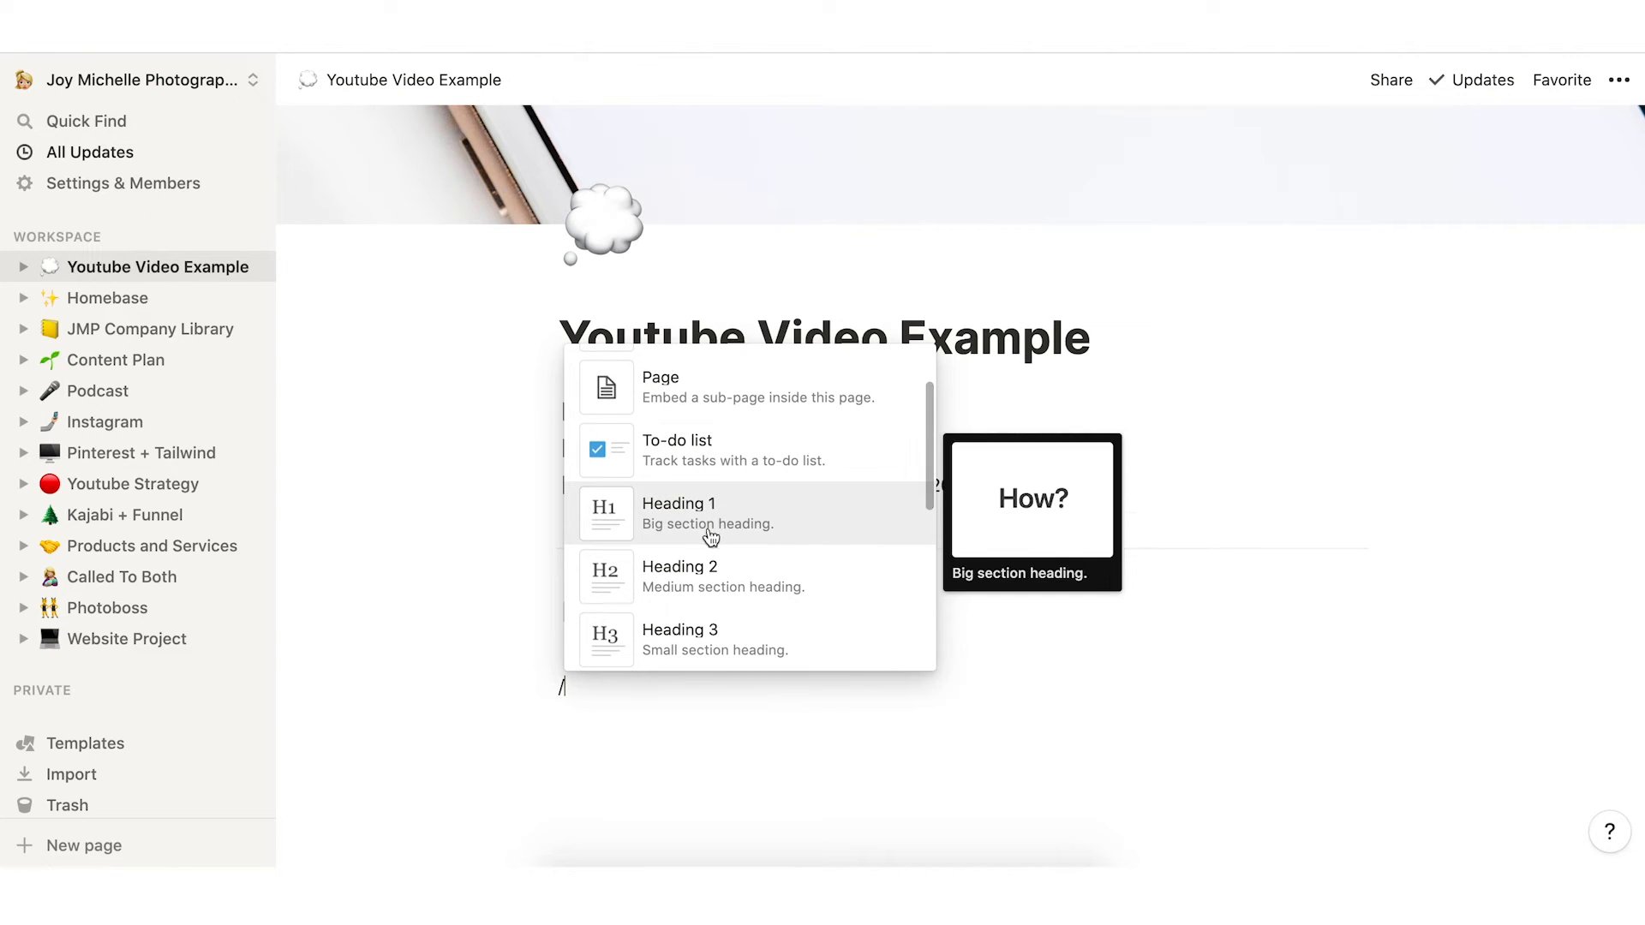
scroll(698, 574, "down", 1)
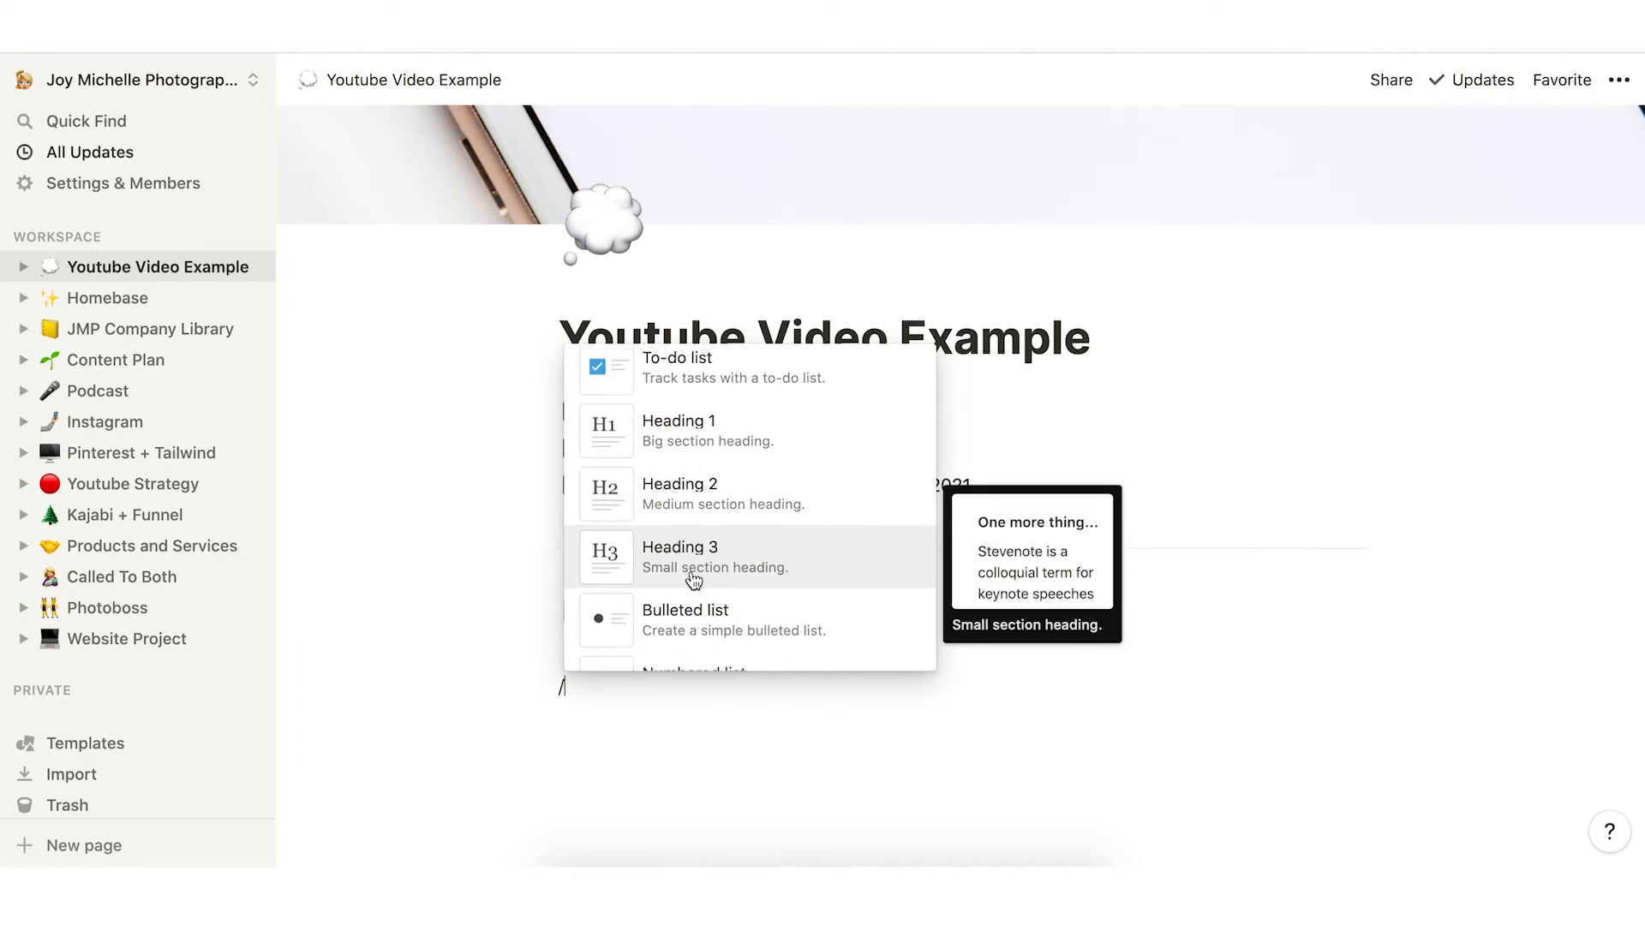
scroll(694, 579, "down", 2)
scroll(694, 531, "down", 2)
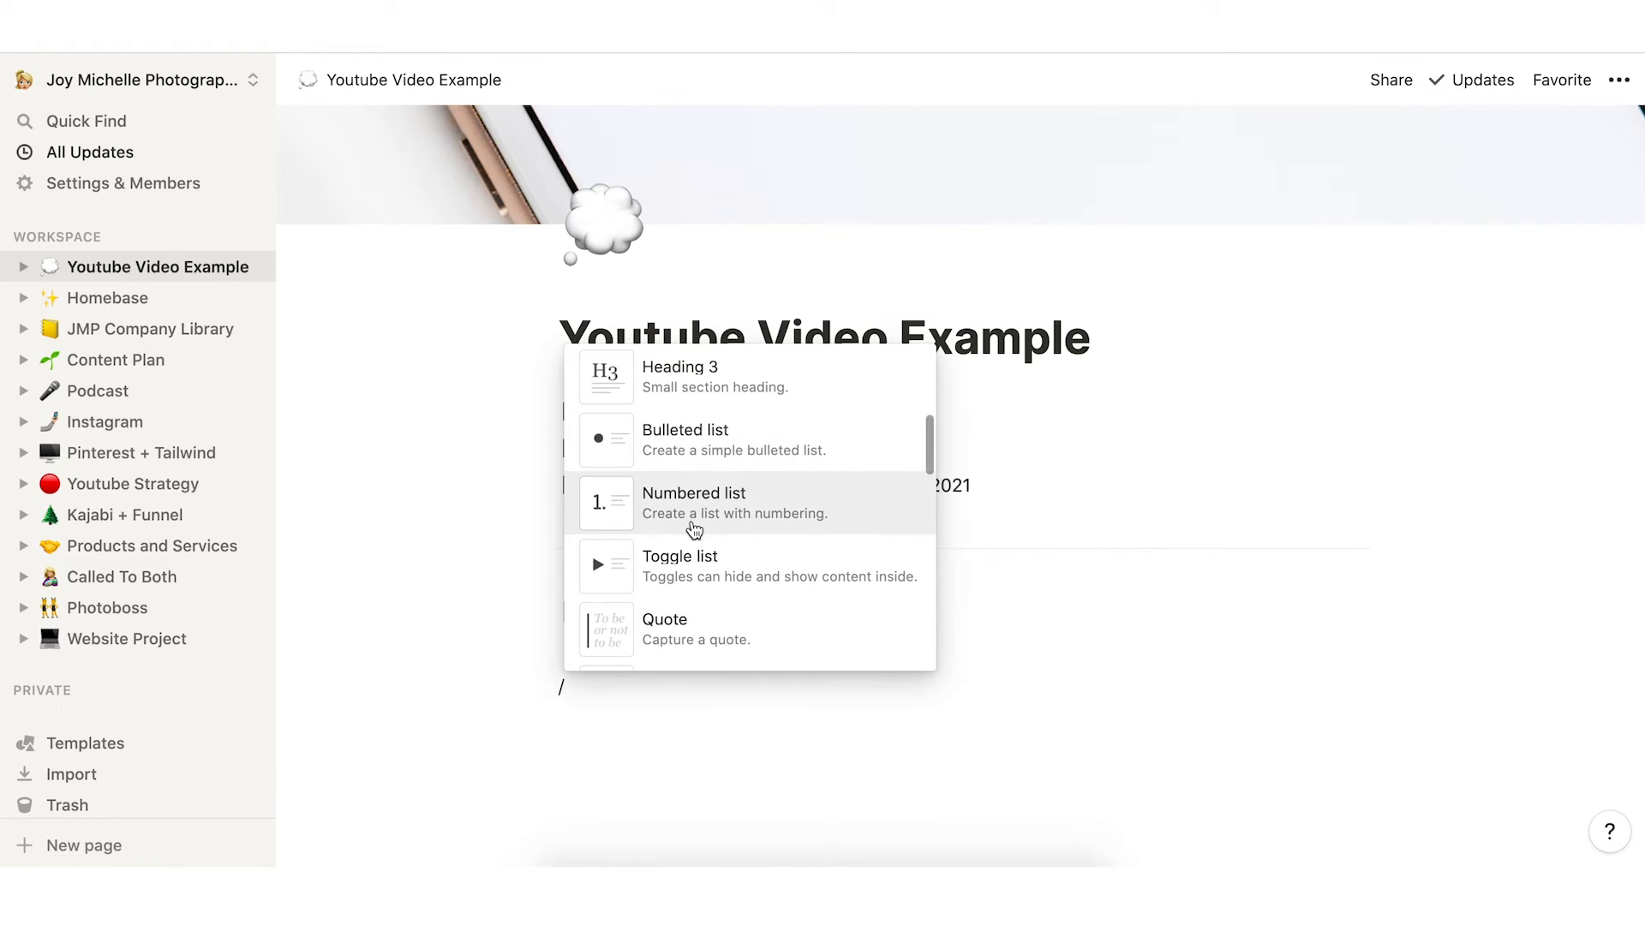
scroll(694, 532, "down", 1)
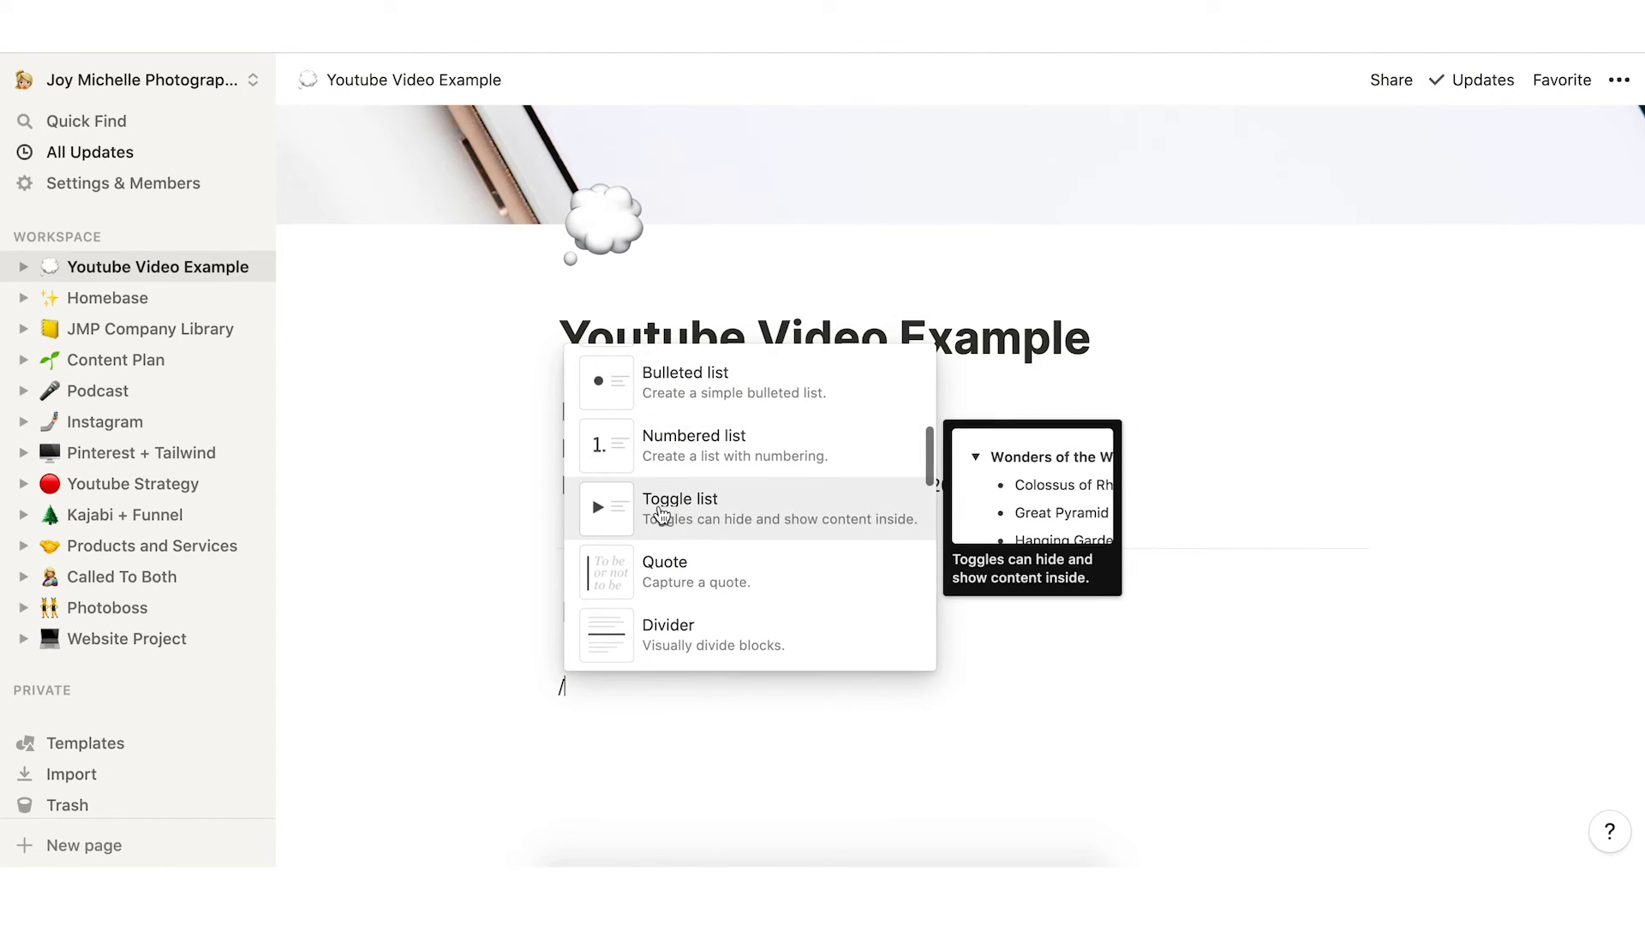
left_click(677, 506)
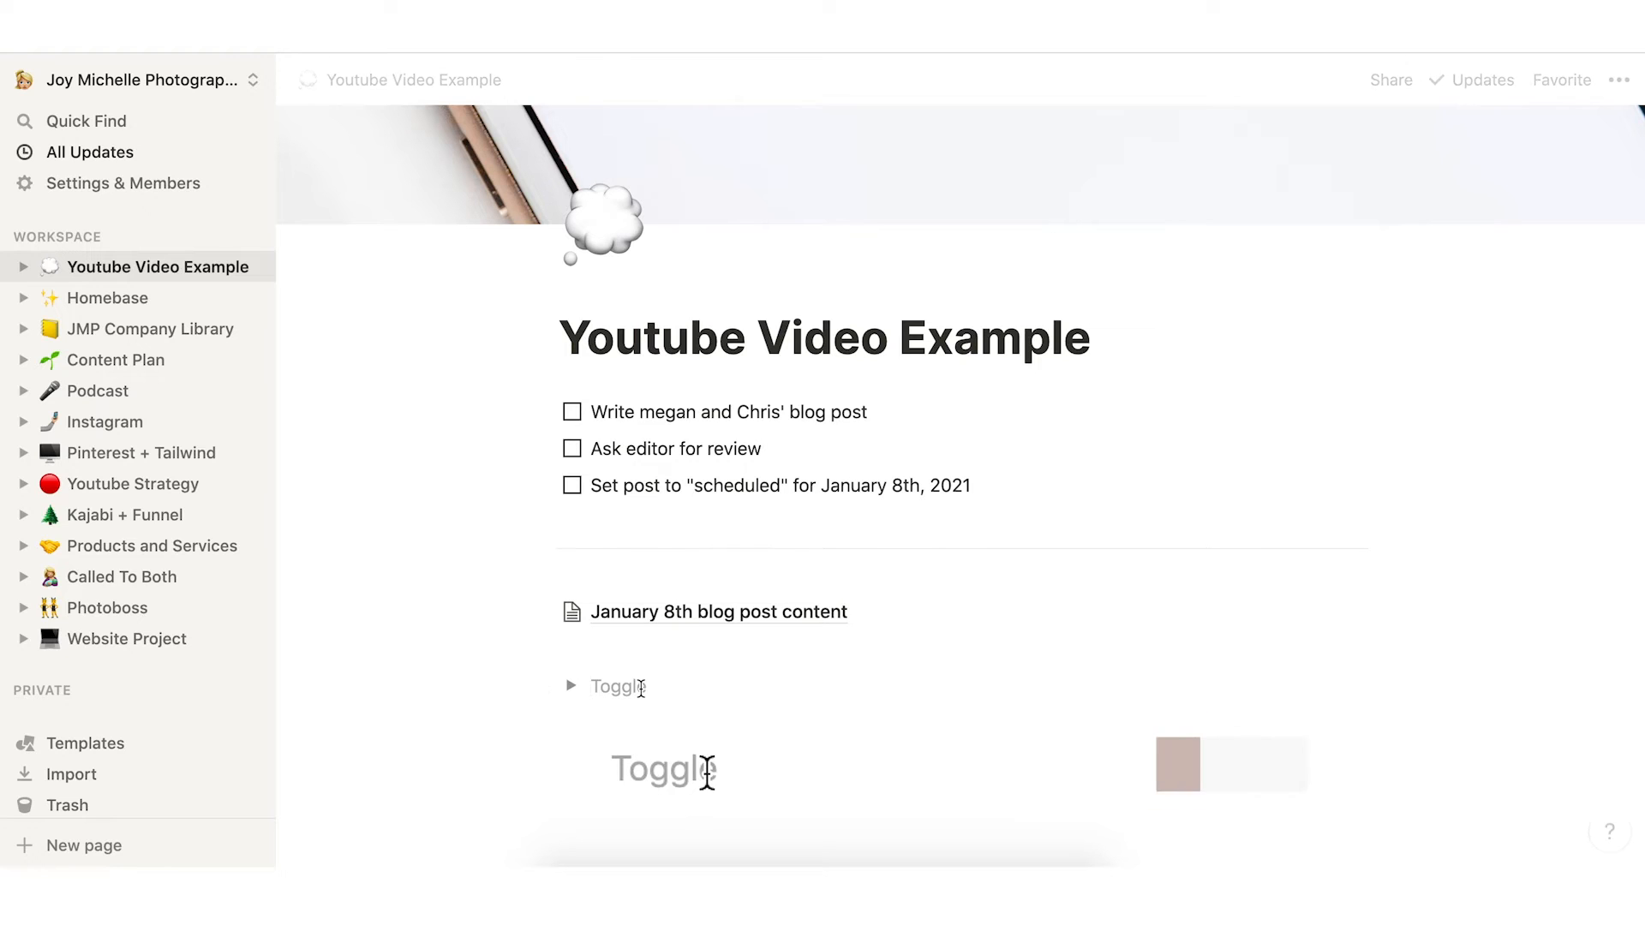
Title the new toggle "Blog Post Ideas" and add another toggle beneath it.
type("Blog blost")
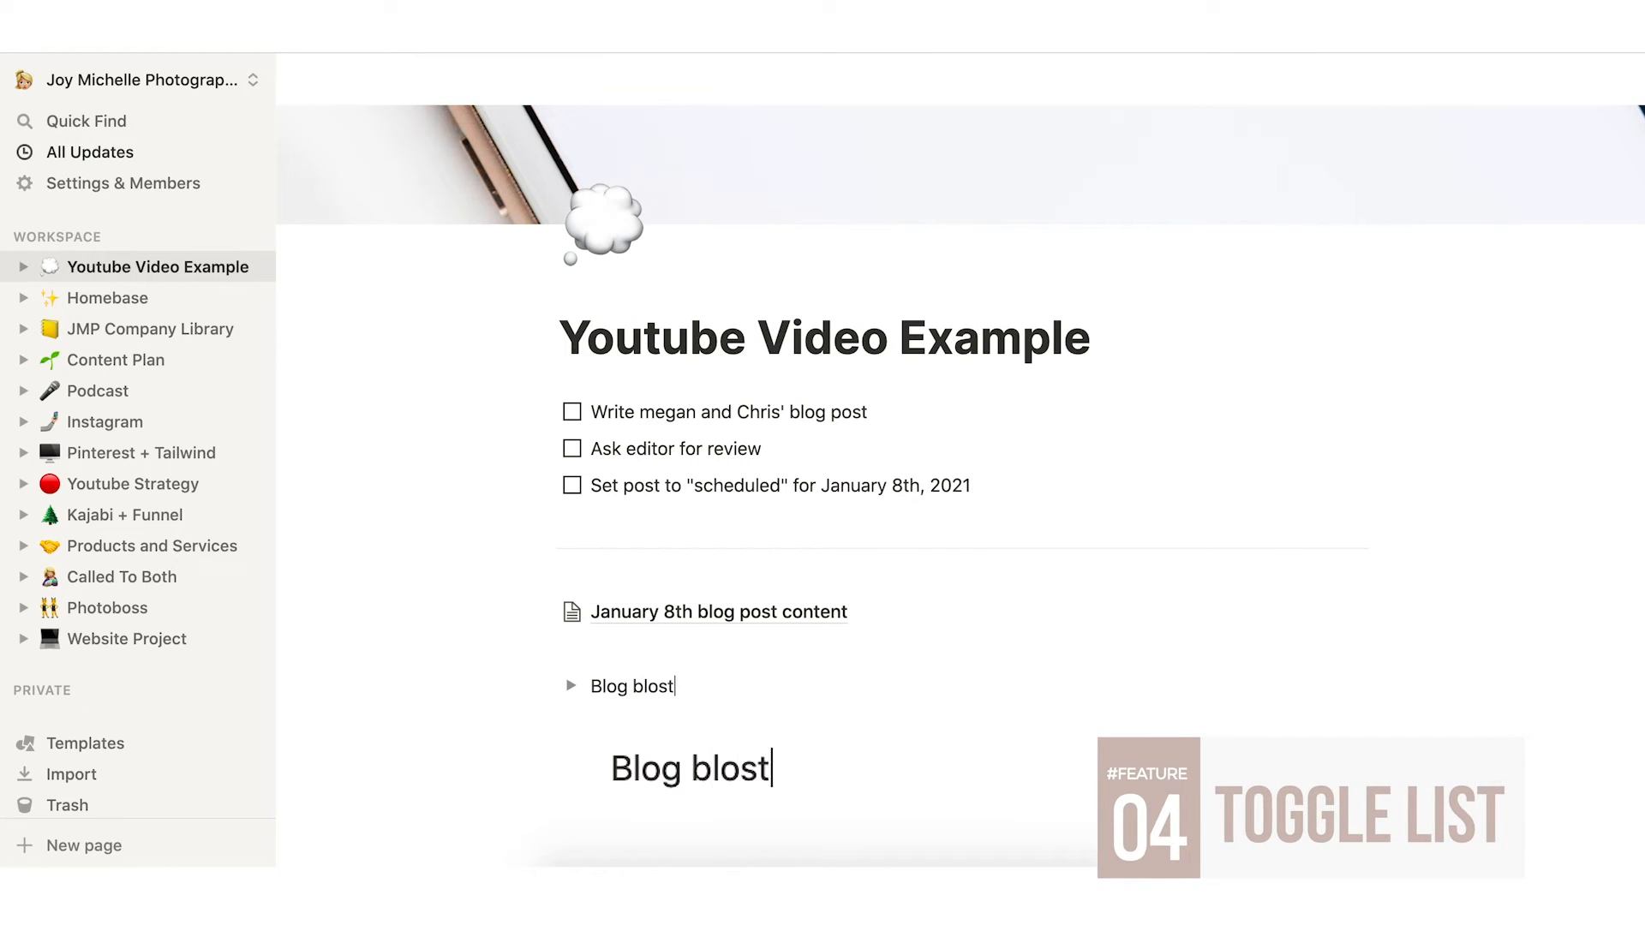
key("BackSpace")
key("BackSpace")
key("BackSpace")
key("BackSpace")
key("BackSpace")
type("Post IDea")
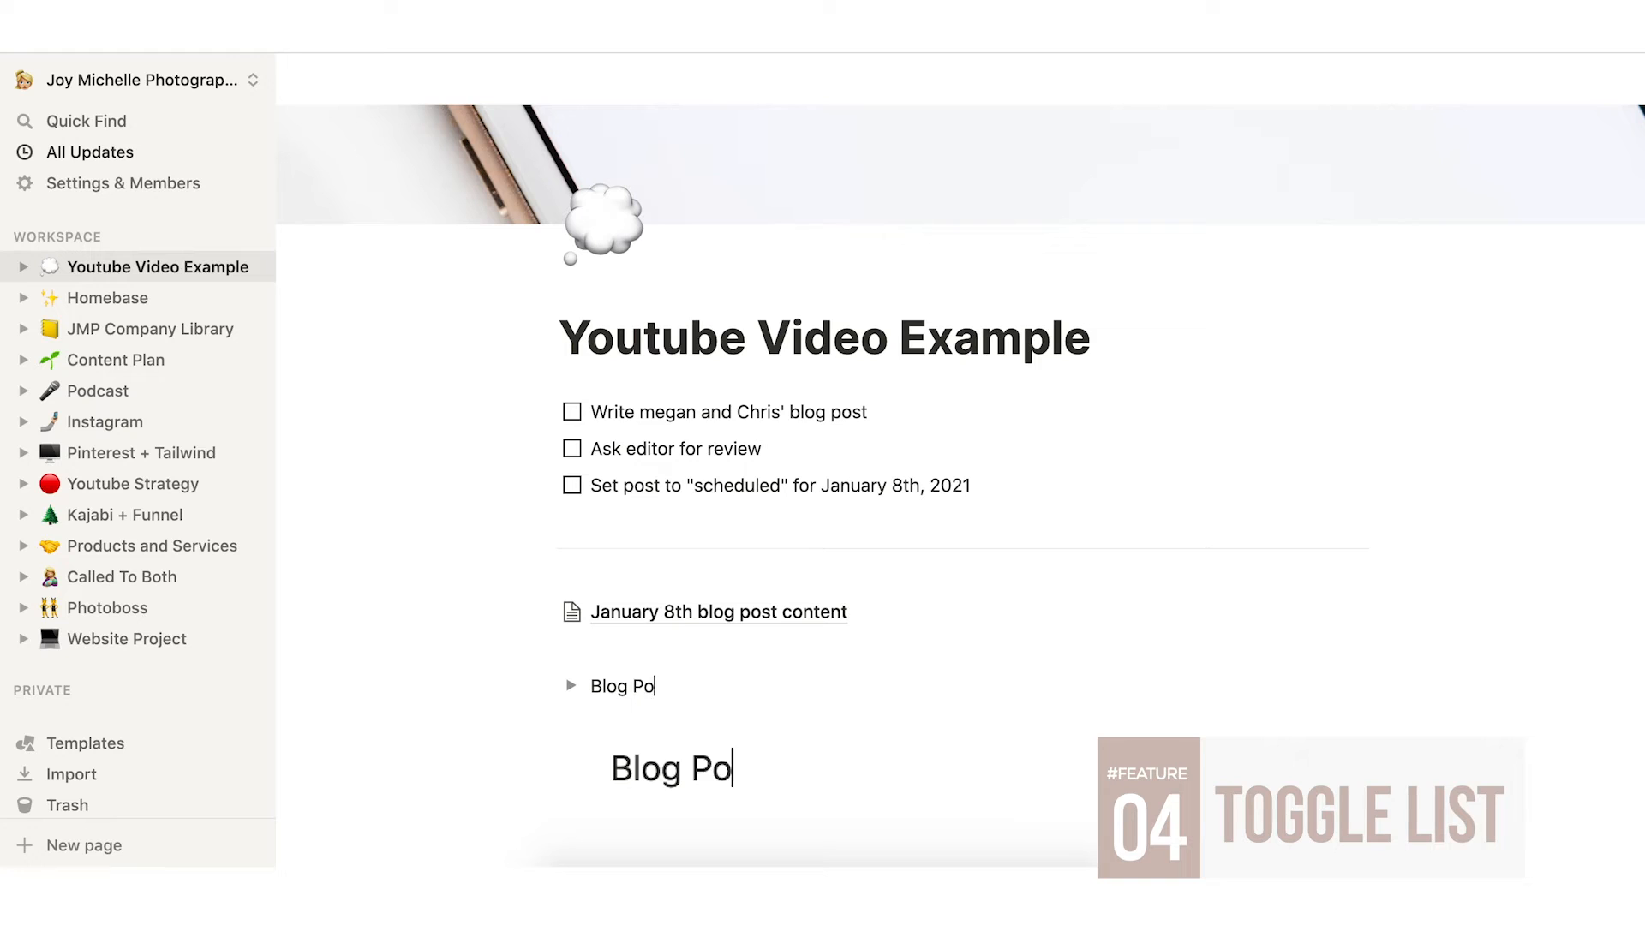
key("BackSpace")
key("BackSpace")
key("BackSpace")
type("deas")
key("Return")
Expand the Blog Post Ideas toggle and paste a copy of the page's three to-do items inside it.
left_click(571, 688)
scroll(574, 699, "down", 1)
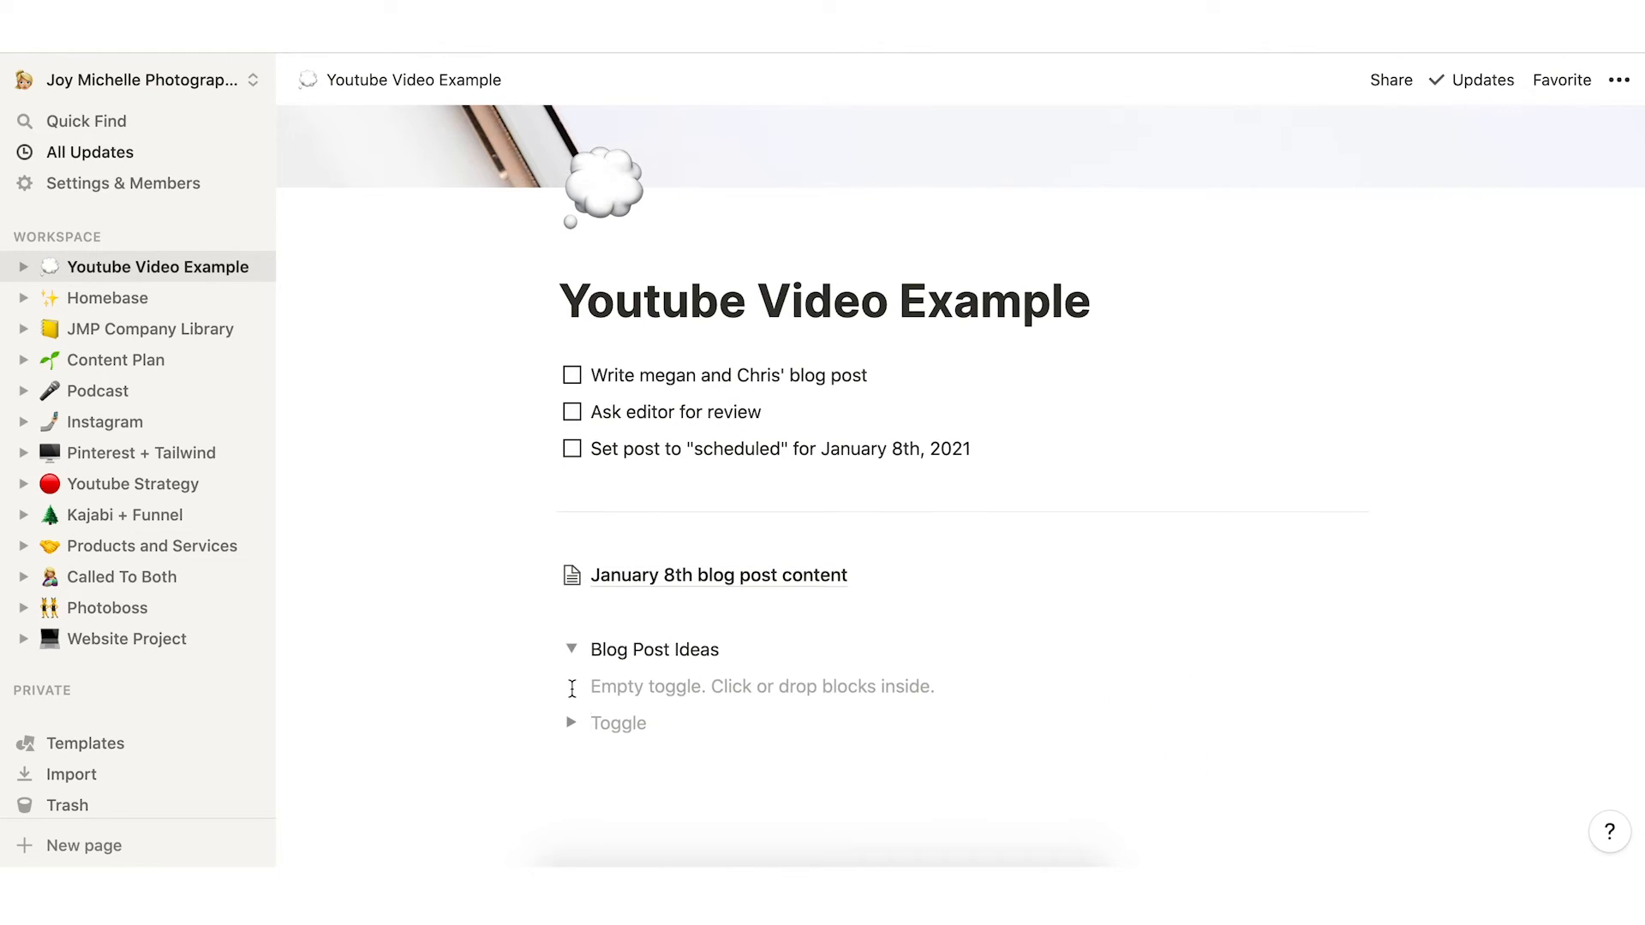
left_click(623, 684)
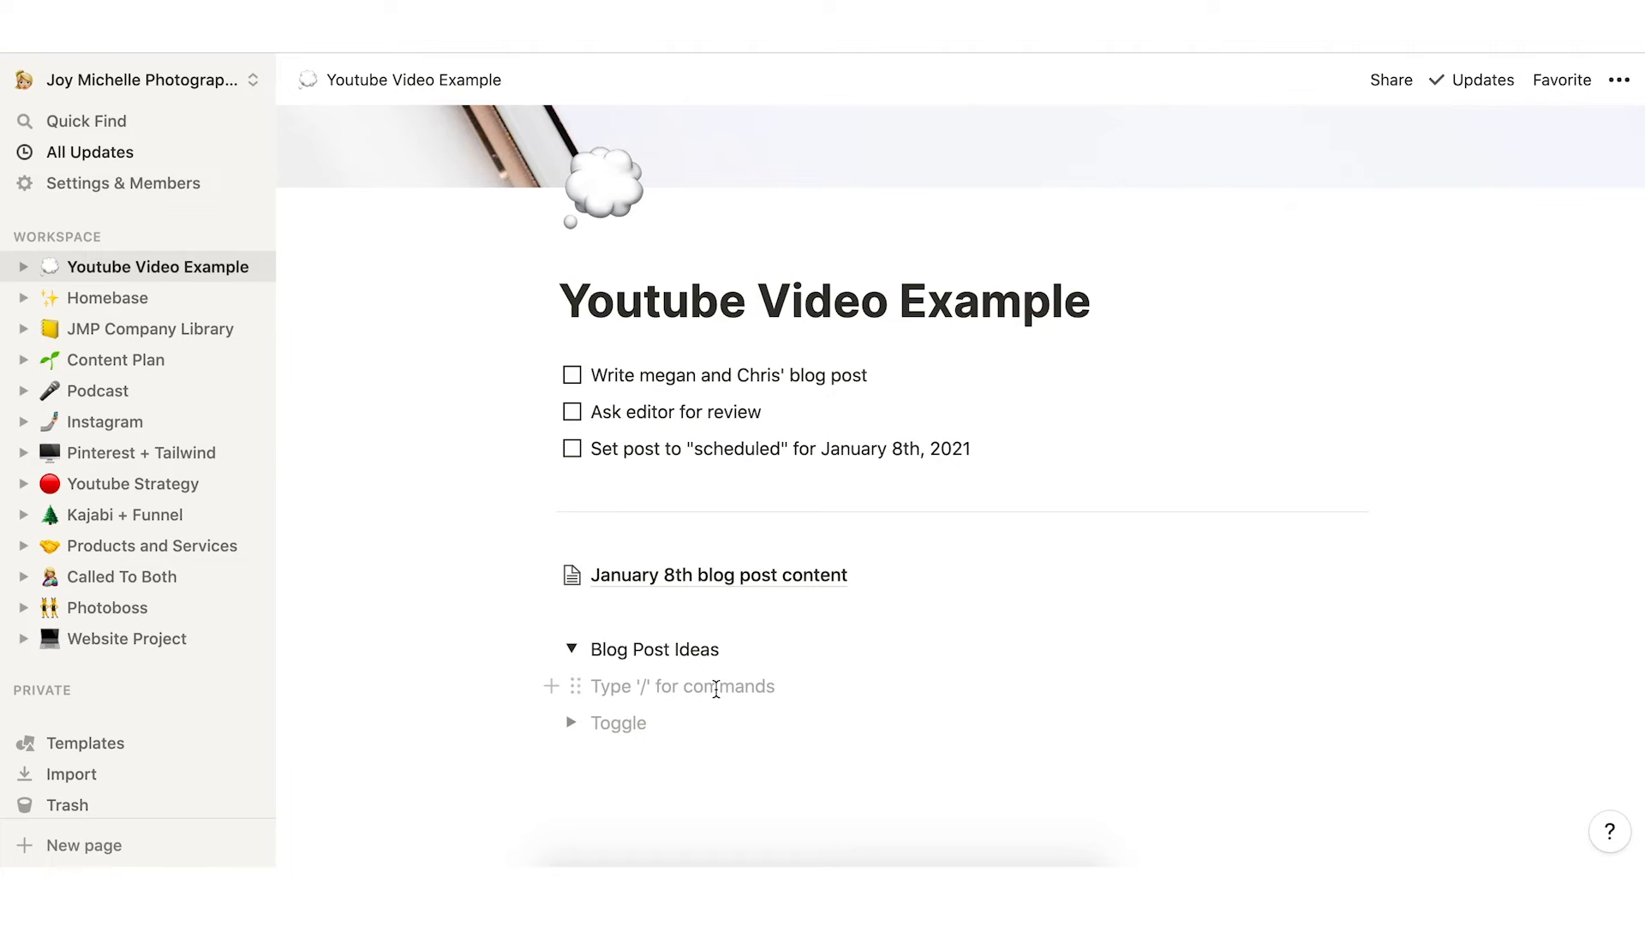
left_click_drag(625, 485, 572, 360)
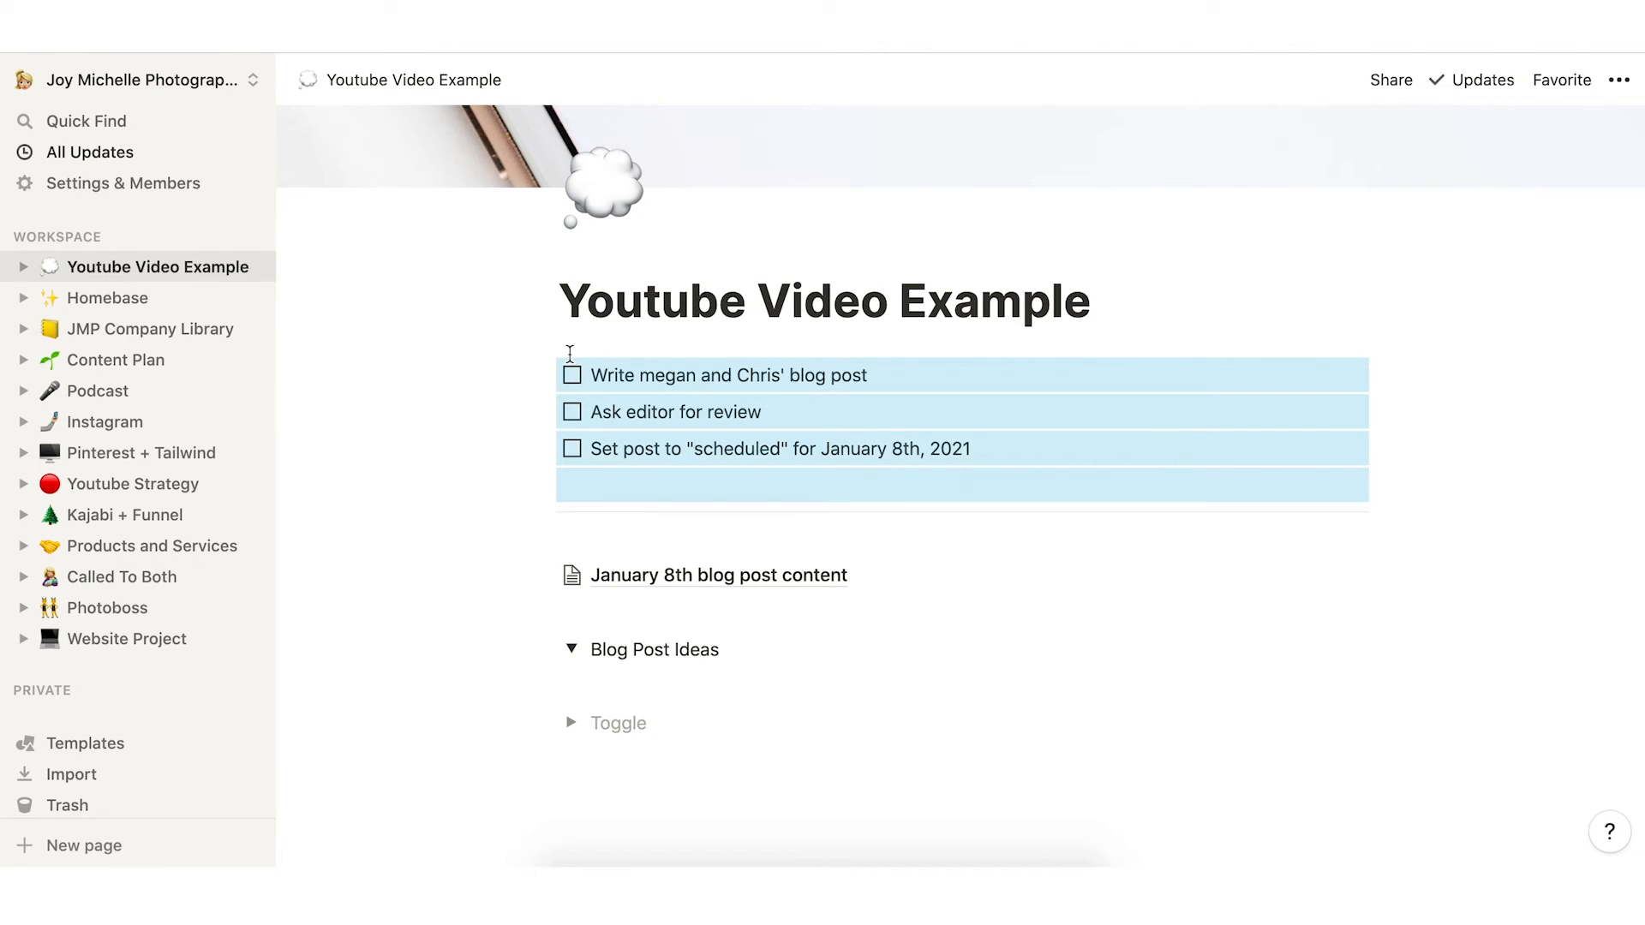
left_click(642, 657)
left_click(647, 679)
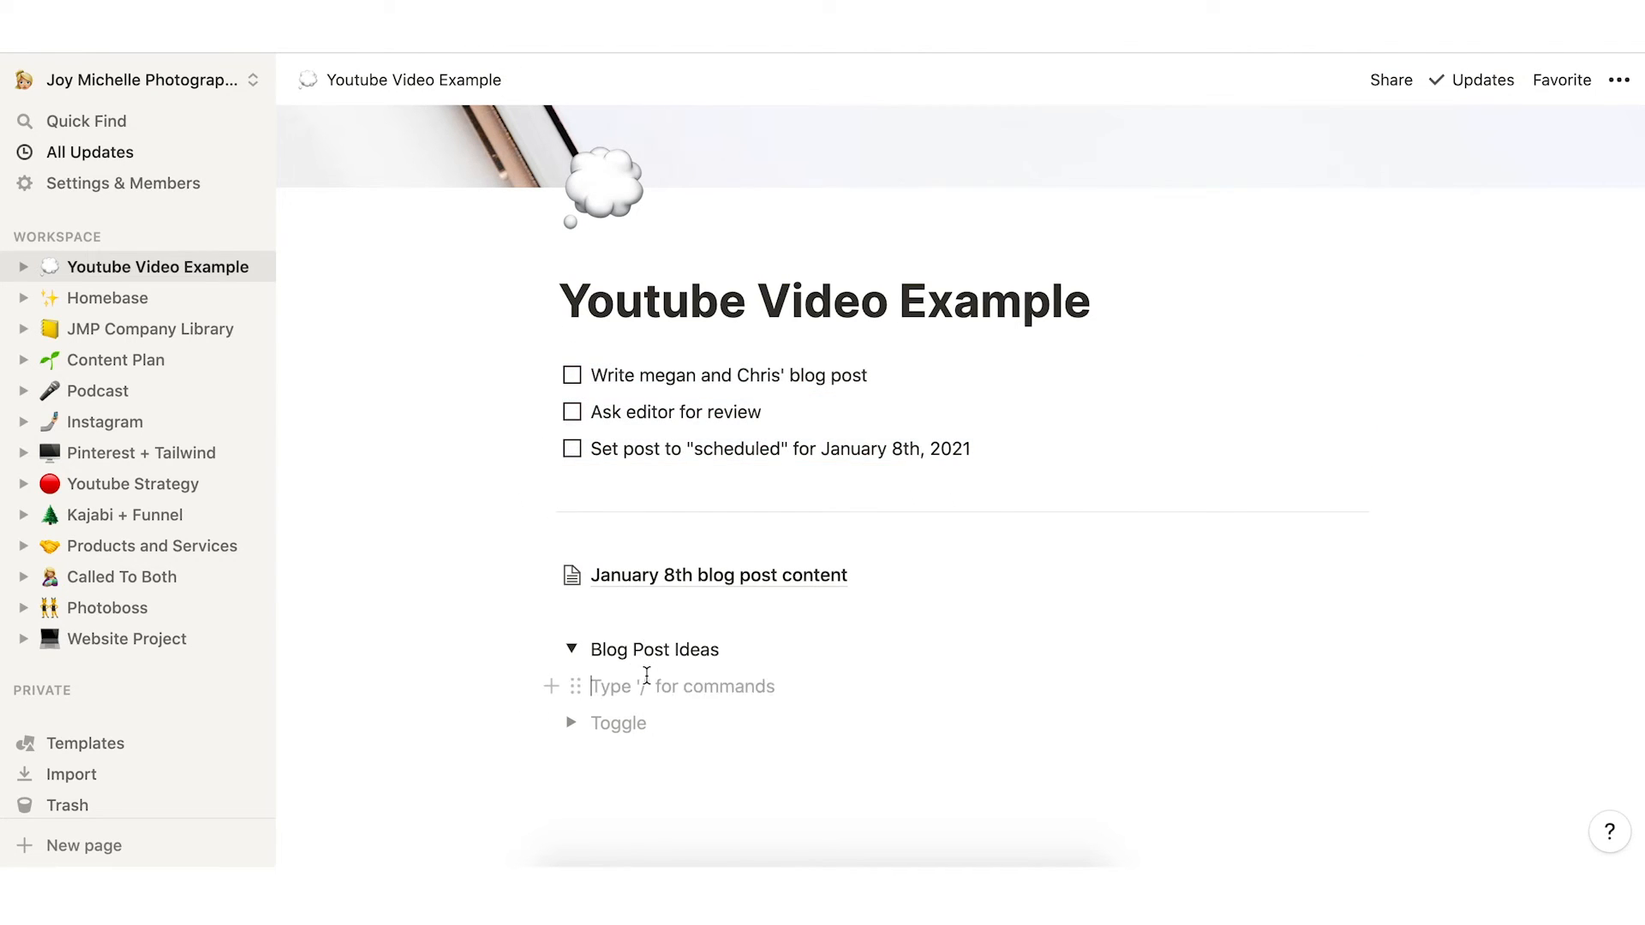
type("Write megan and Chris' blog post Ask editor for review Set post to \"scheduled\" for January 8th, 2021")
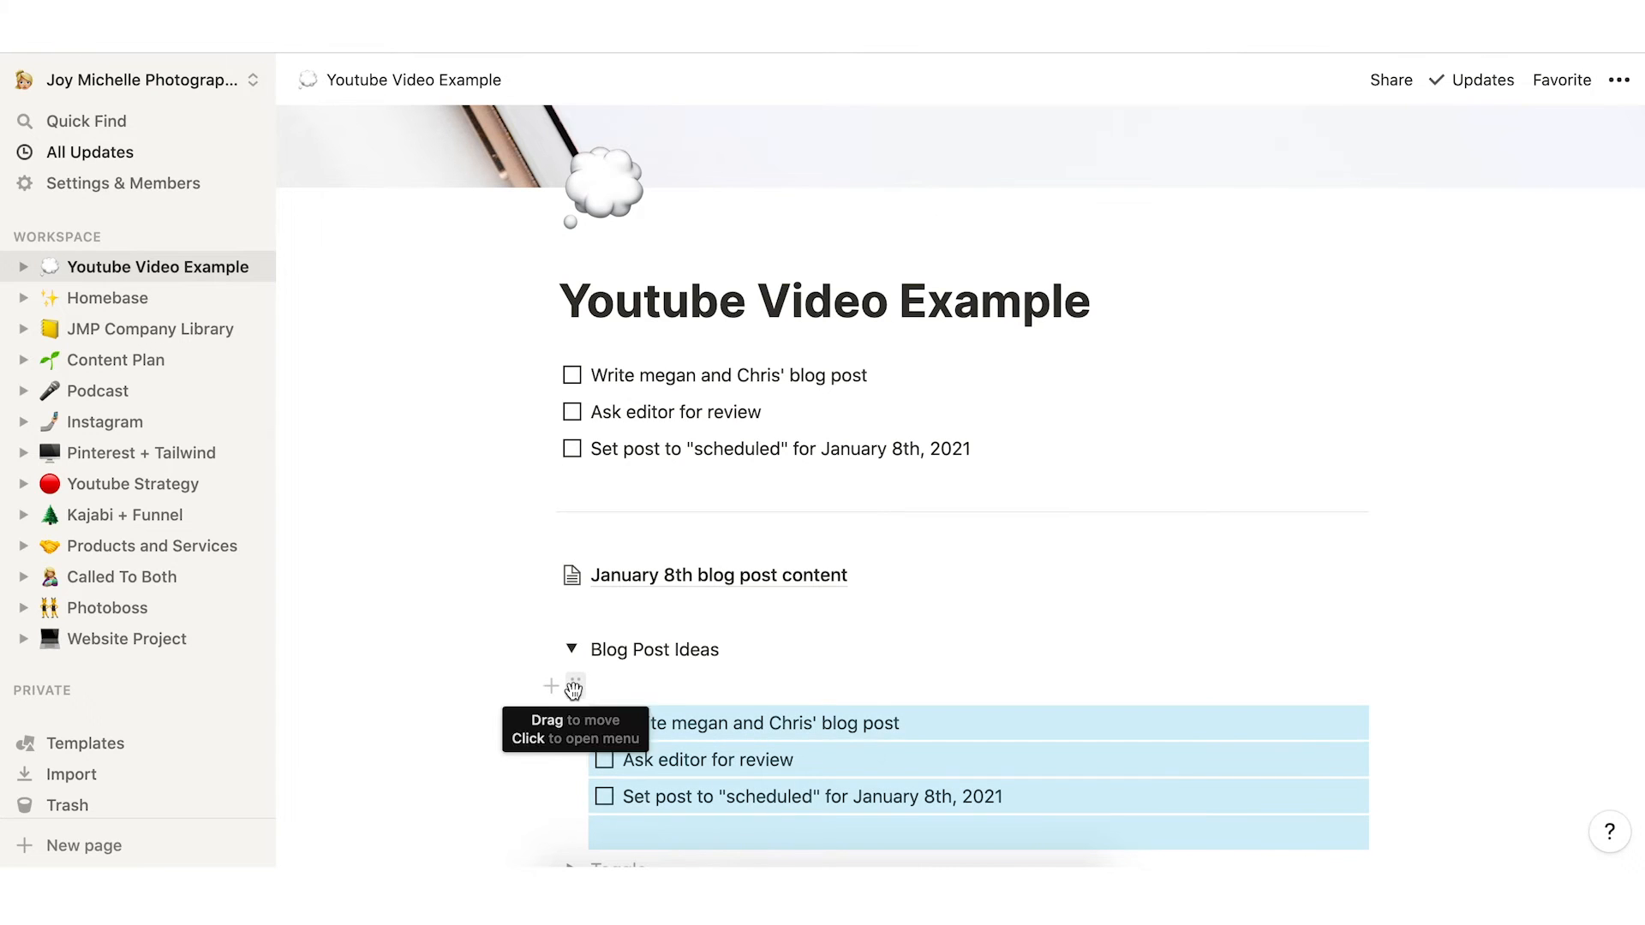
Turn the empty line and the copied to-do items inside the Blog Post Ideas toggle into a bulleted list.
left_click(575, 686)
mouse_move(422, 568)
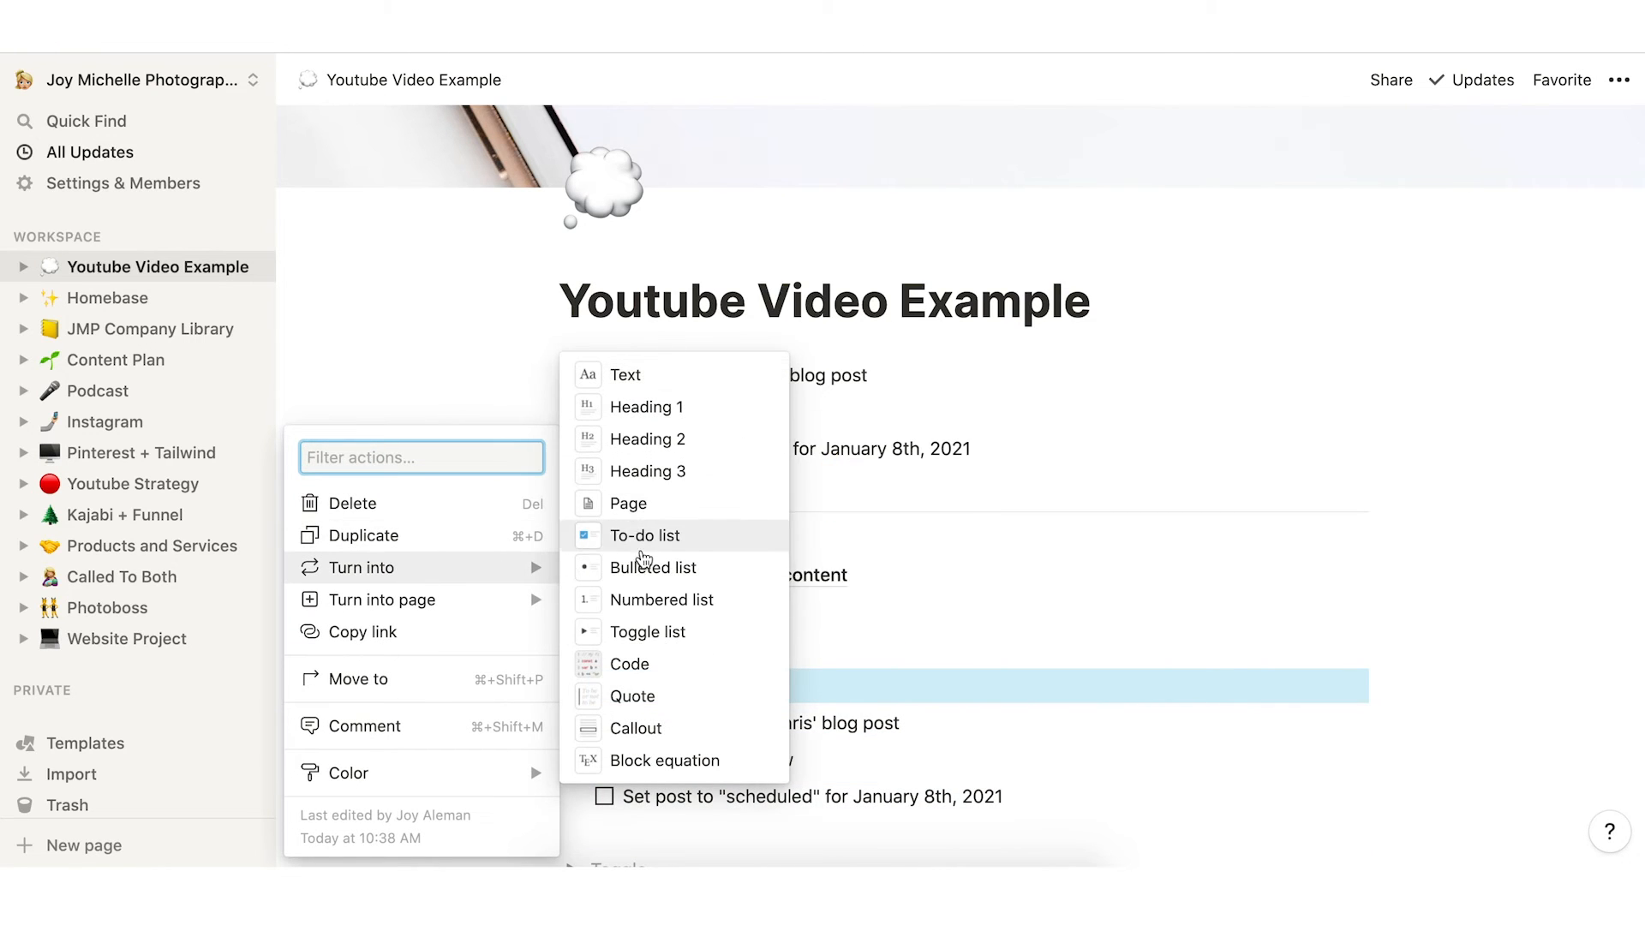
left_click(642, 568)
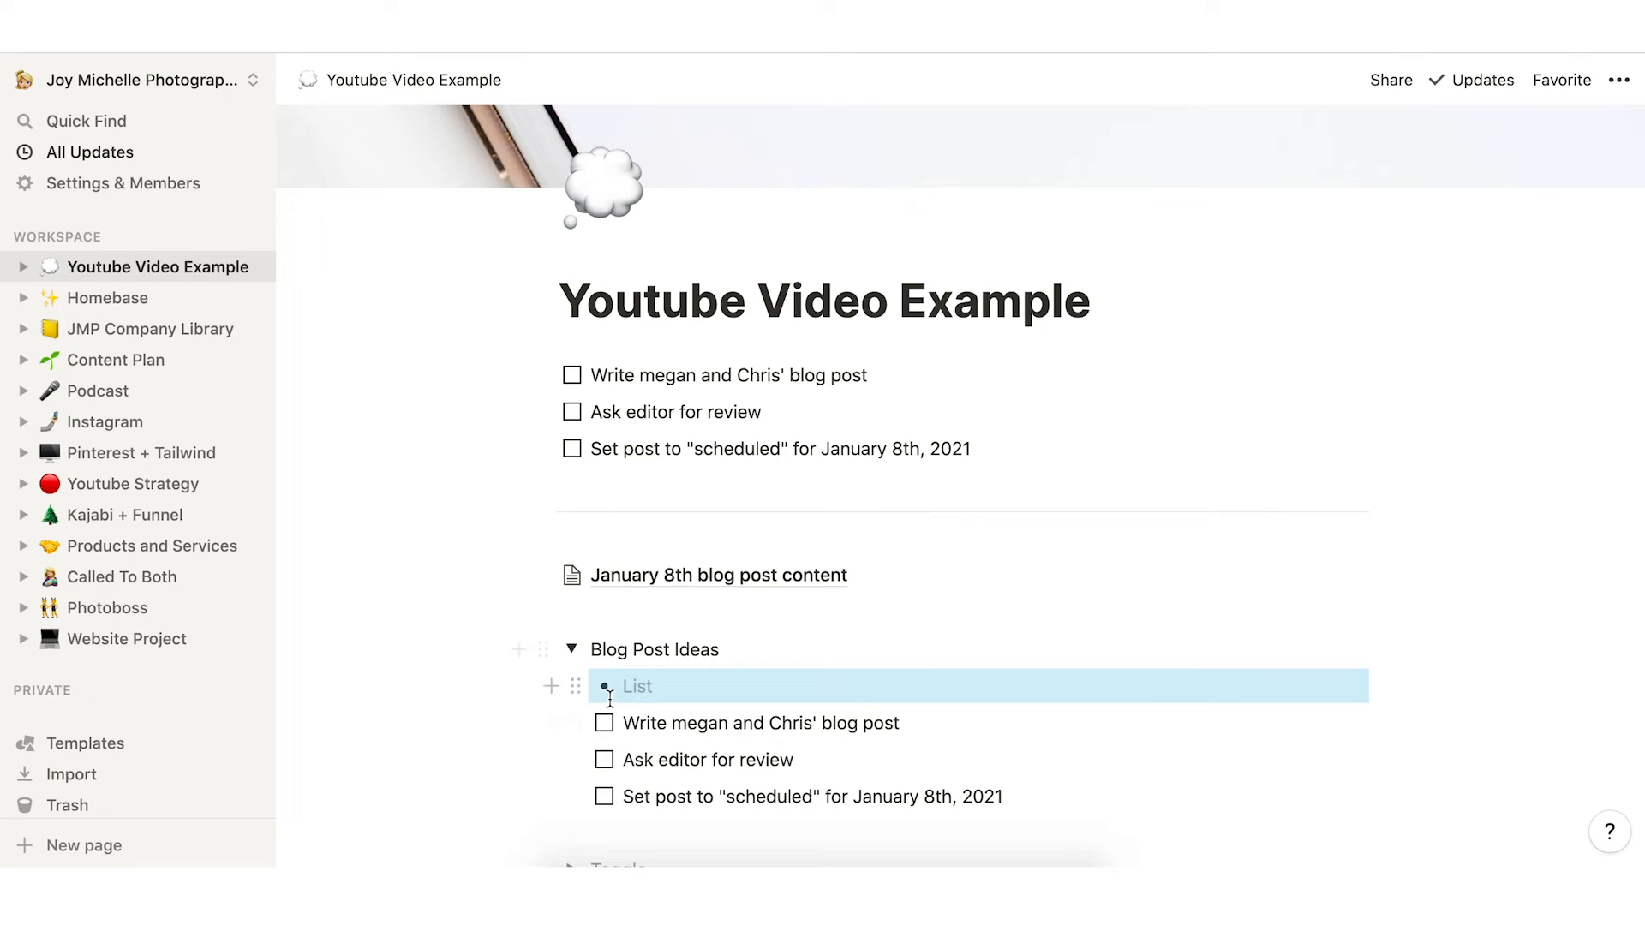
left_click(618, 690)
left_click_drag(639, 686, 702, 799)
left_click(576, 685)
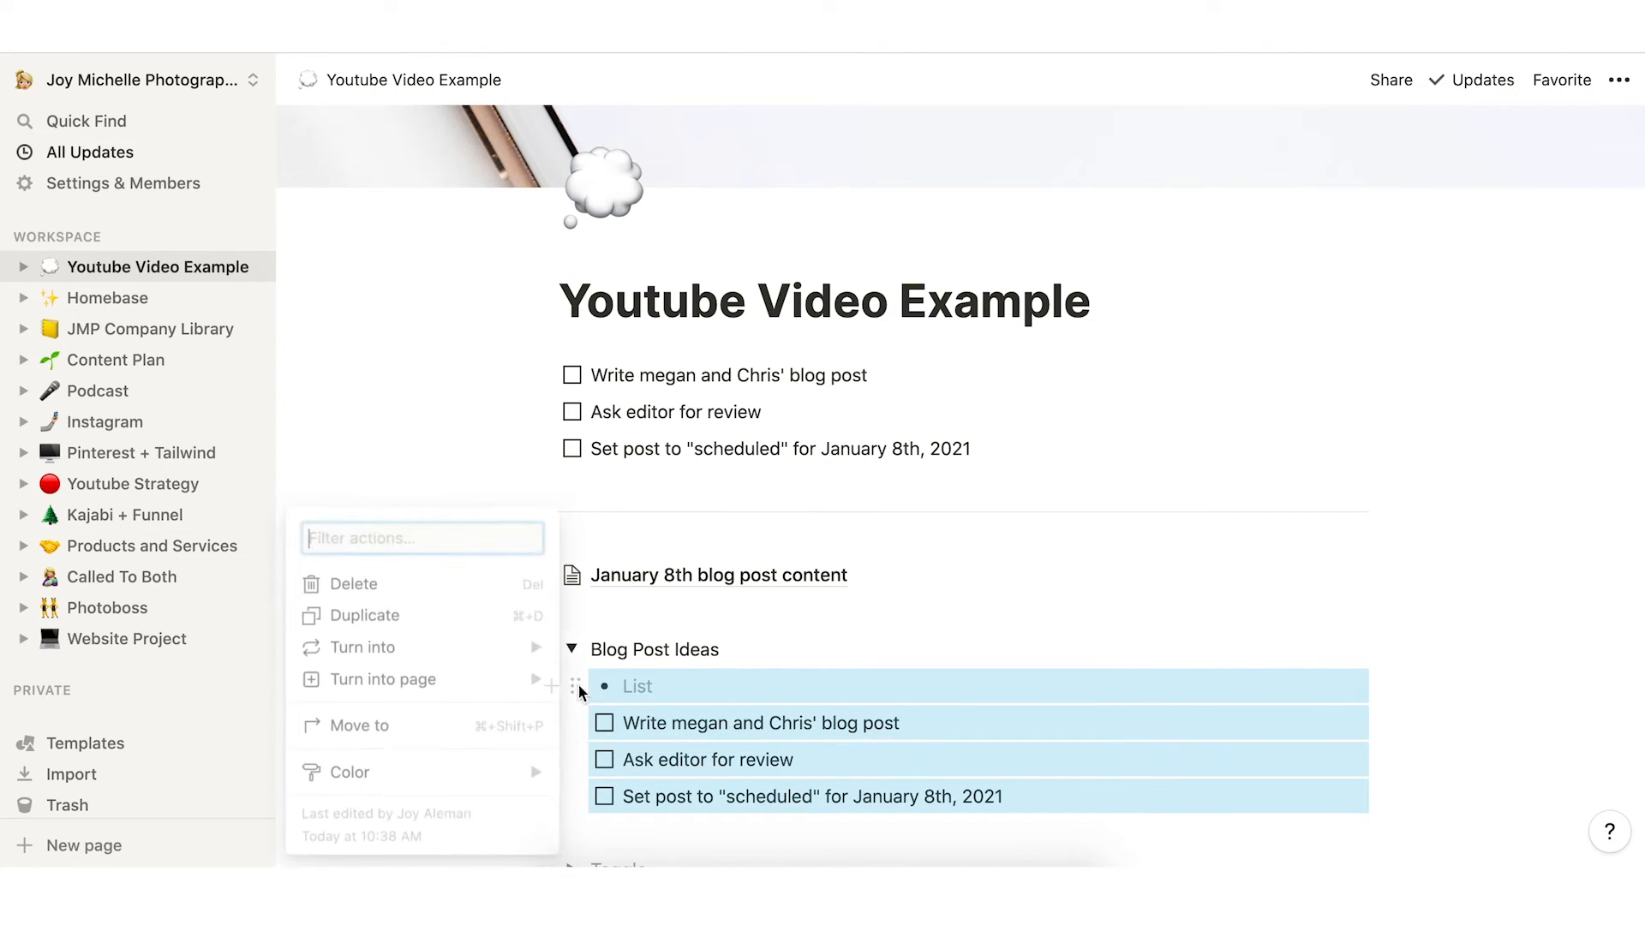
mouse_move(454, 644)
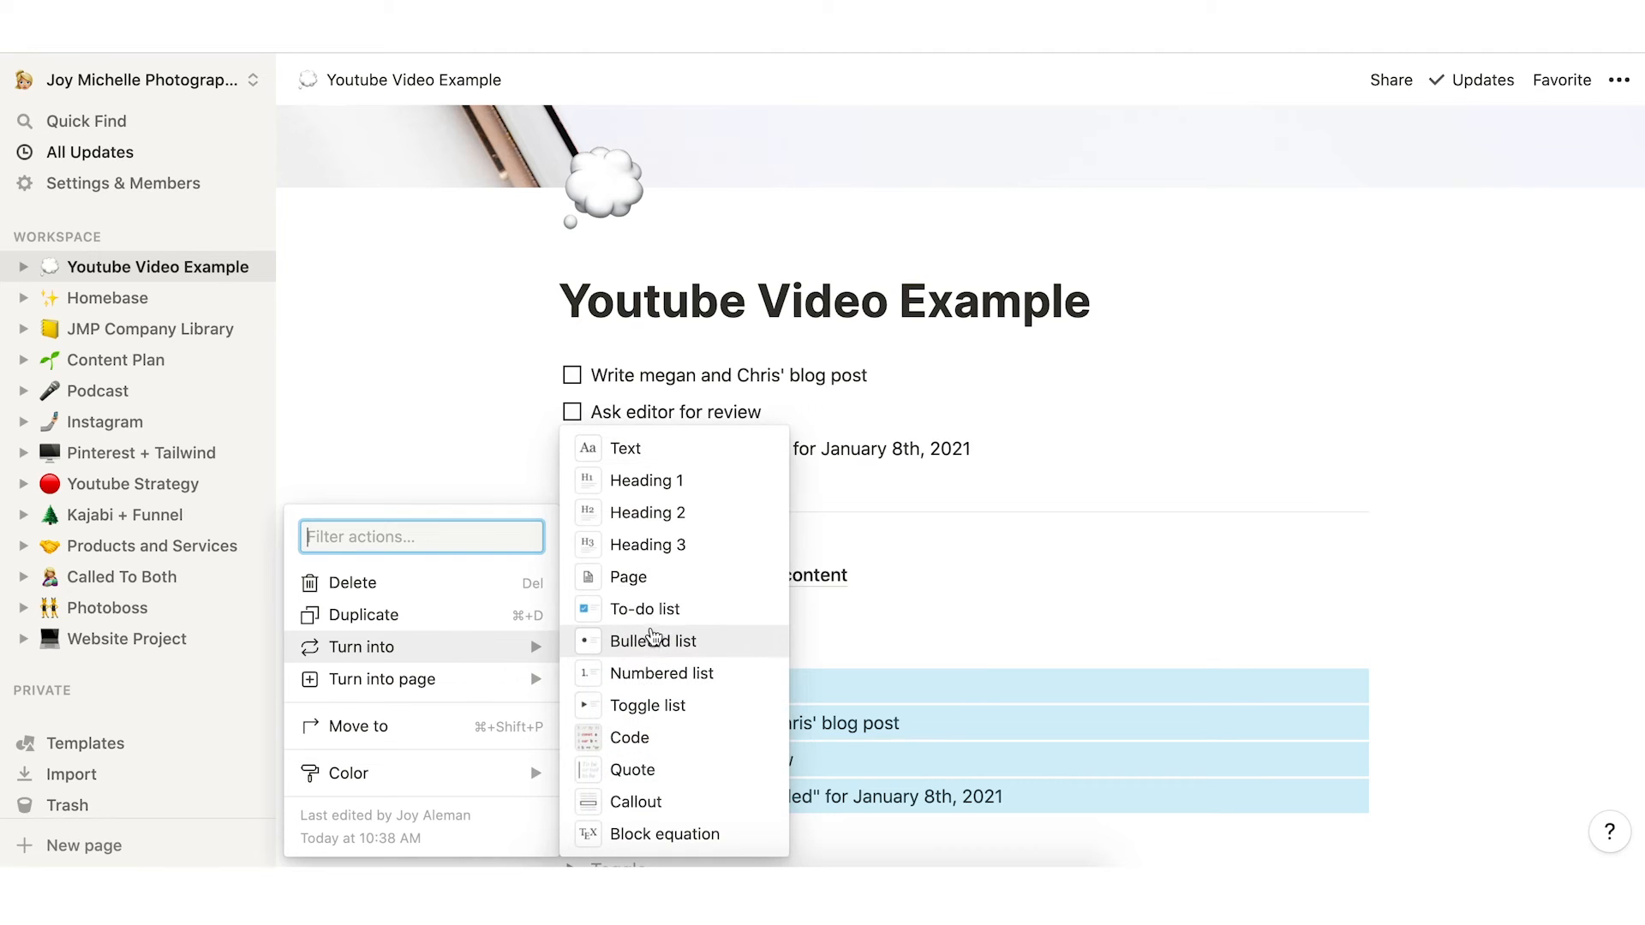
left_click(653, 641)
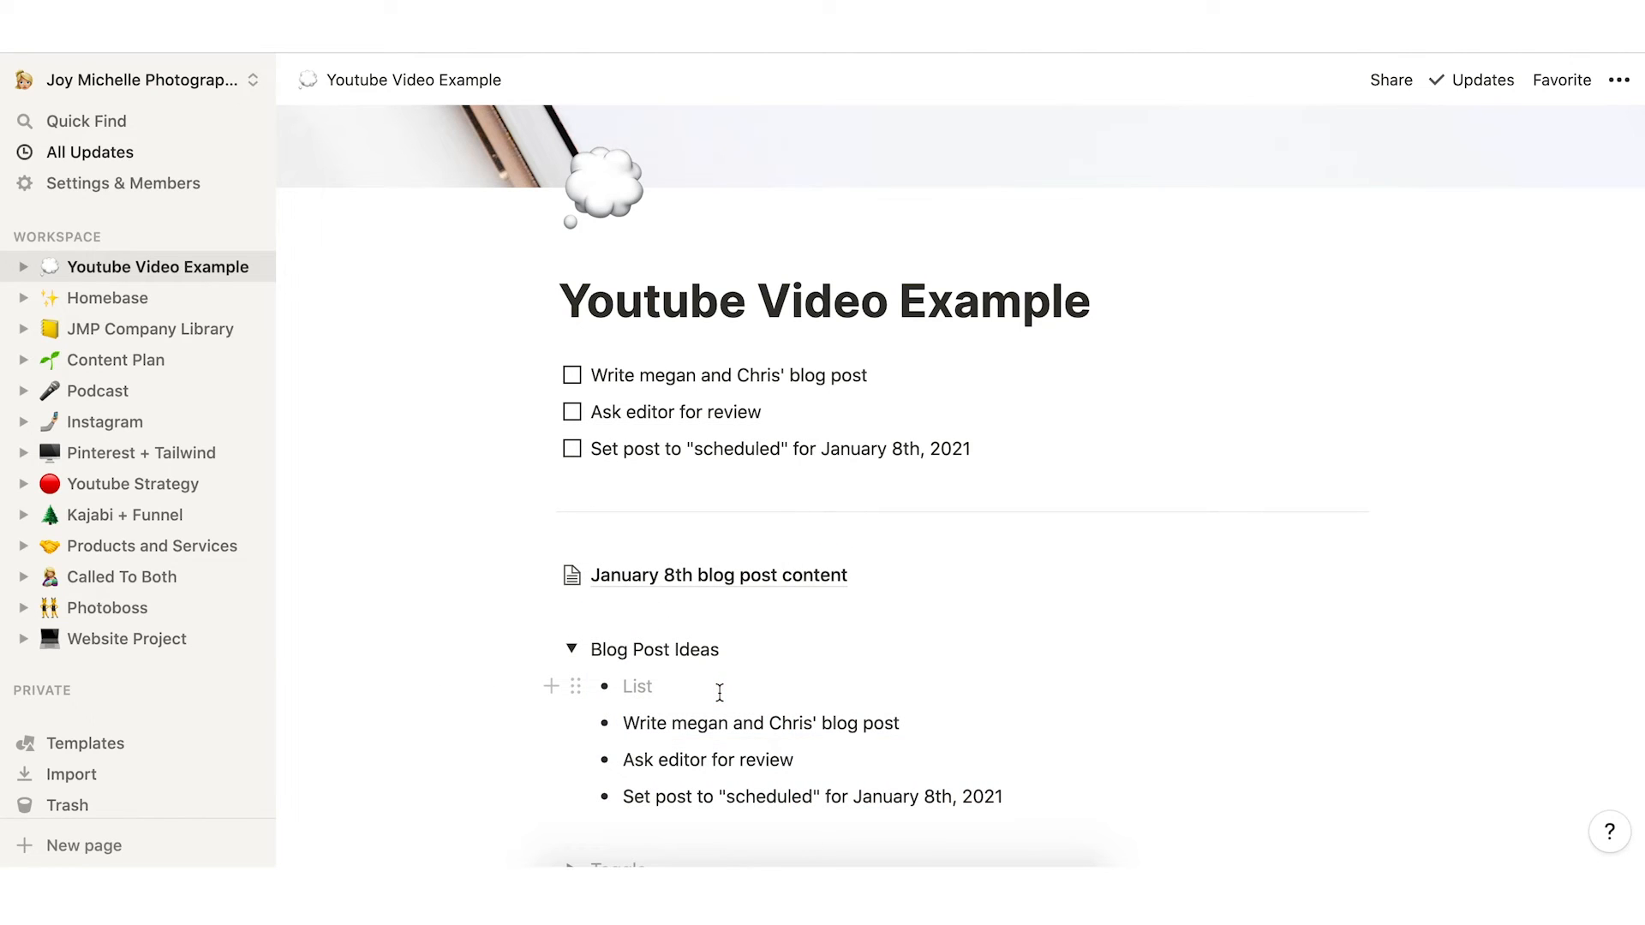
Add the bullets "blog", "blog 2", "blog 3" and "blog 4" at the start of the list inside Blog Post Ideas.
type("blog")
key("Return")
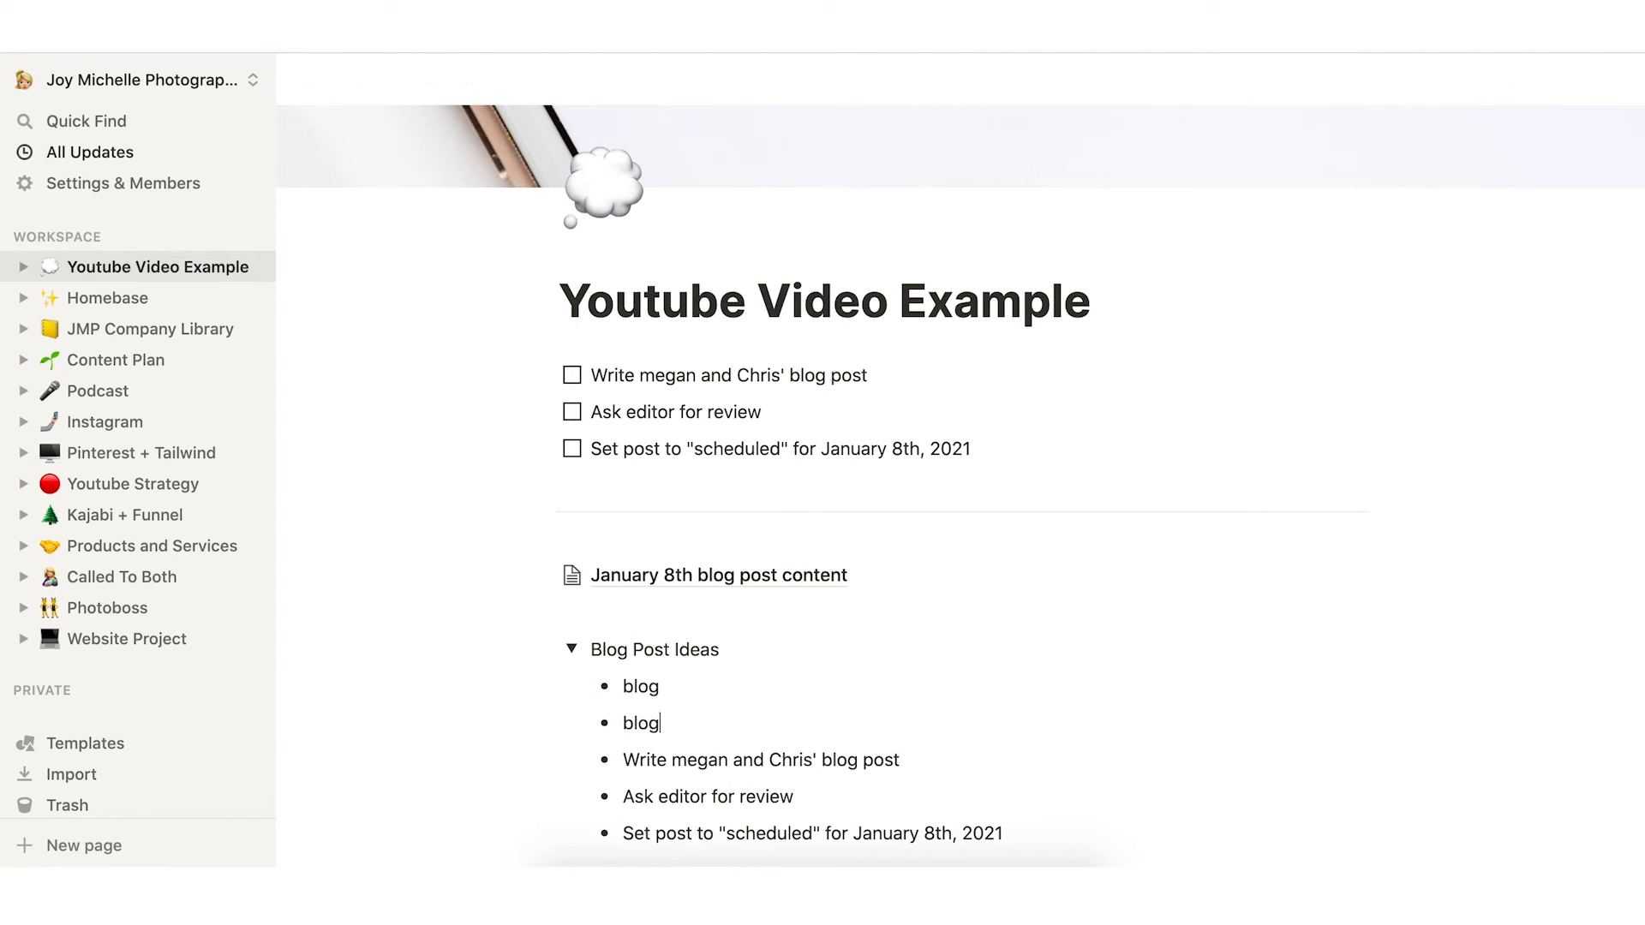
key("Return")
type("blog 3")
key("Return")
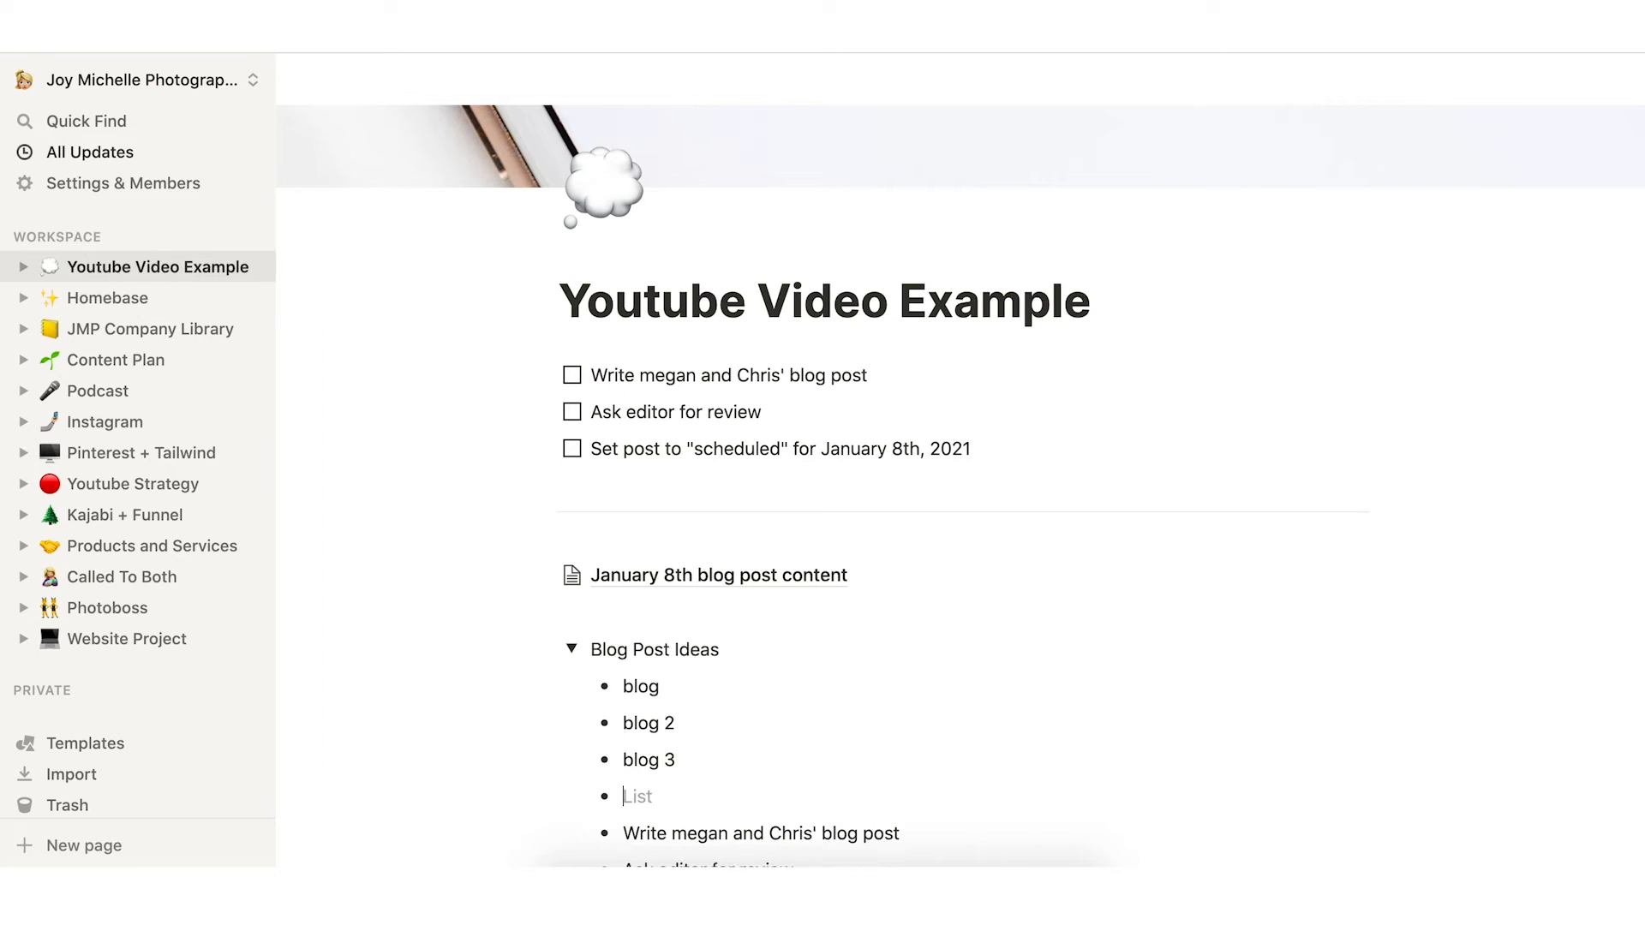
scroll(943, 479, "down", 3)
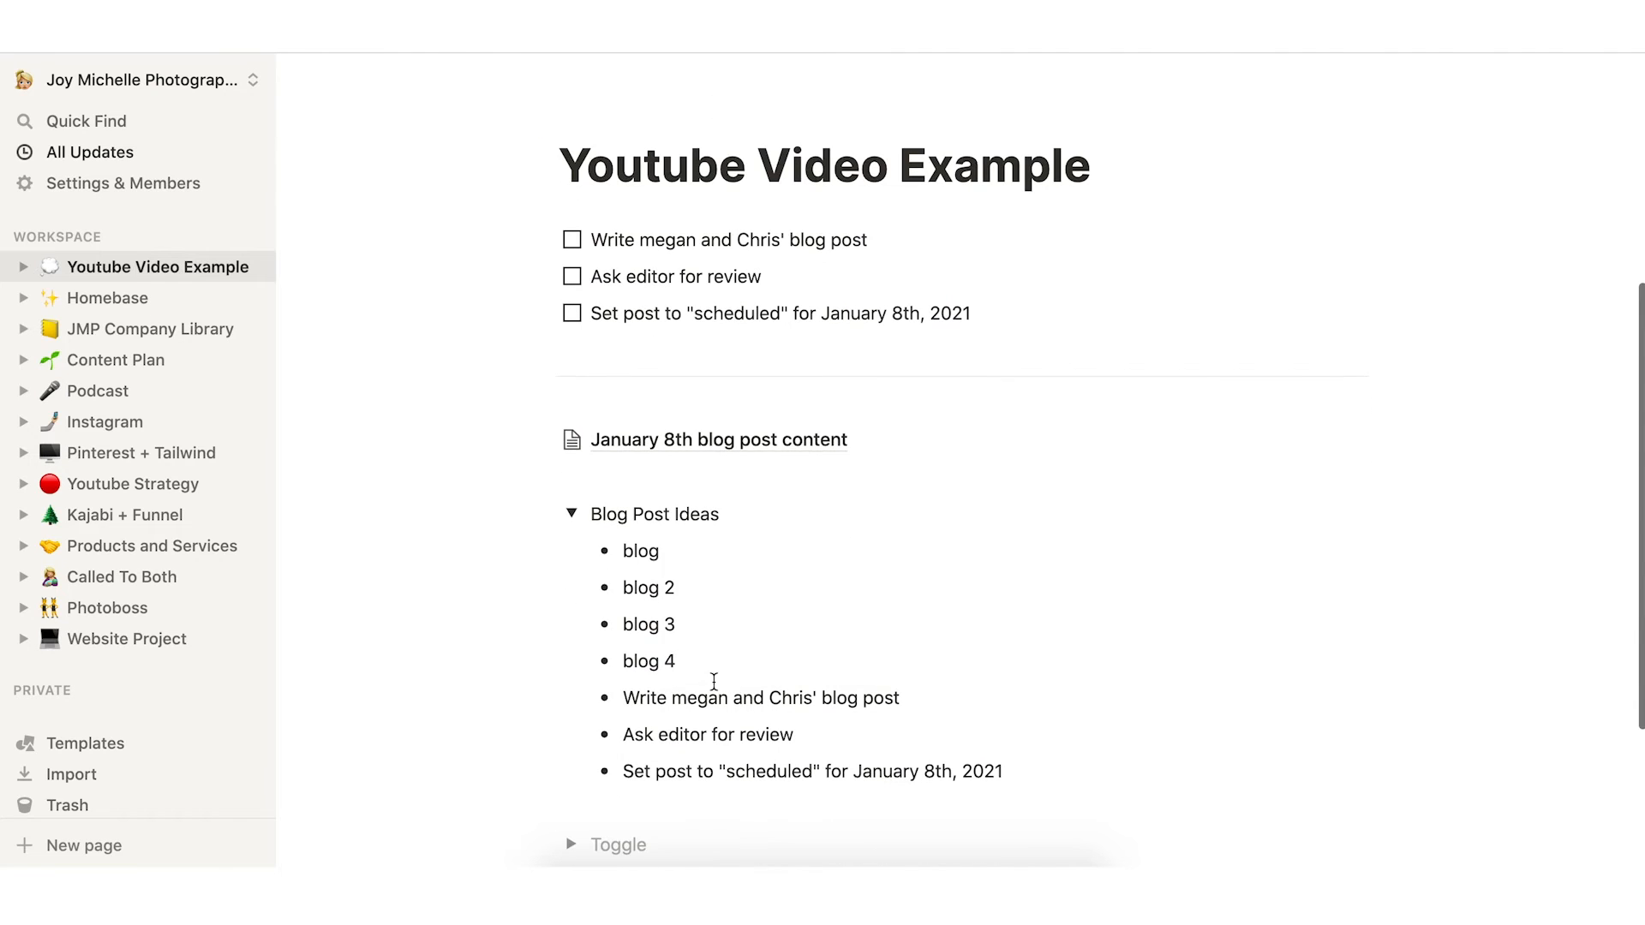
Collapse the Blog Post Ideas toggle and delete the empty toggle below it.
left_click(569, 515)
key("Escape")
key("BackSpace")
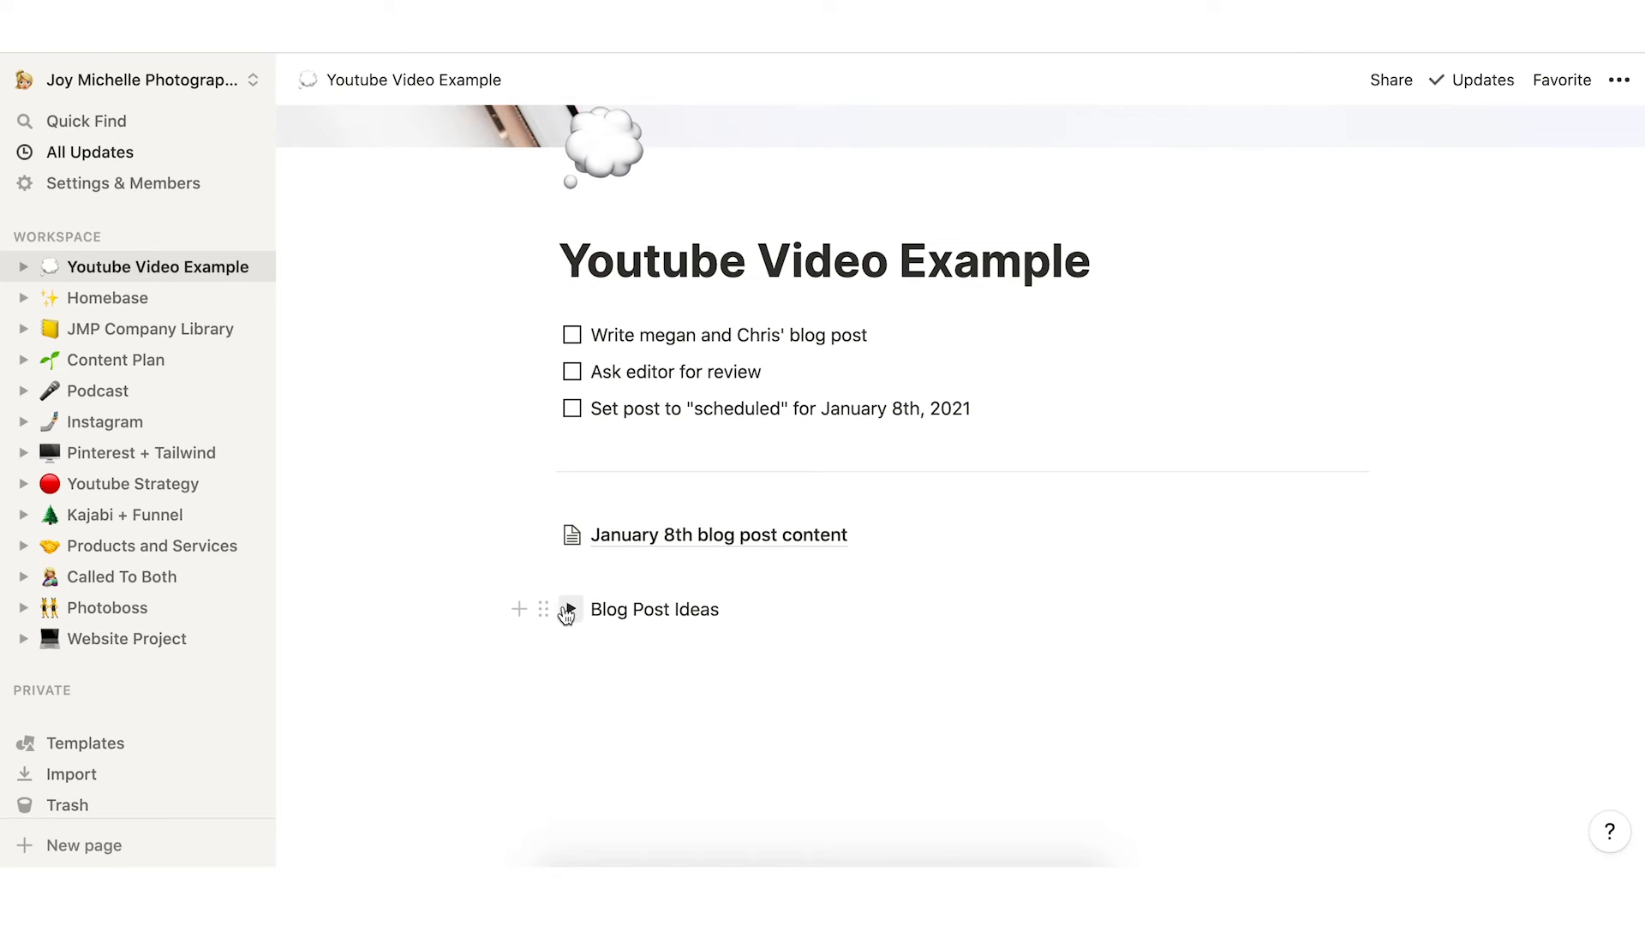
Move the Blog Post Ideas toggle above the to-do items, then expand it to view its contents and collapse it again.
left_click_drag(543, 609, 566, 313)
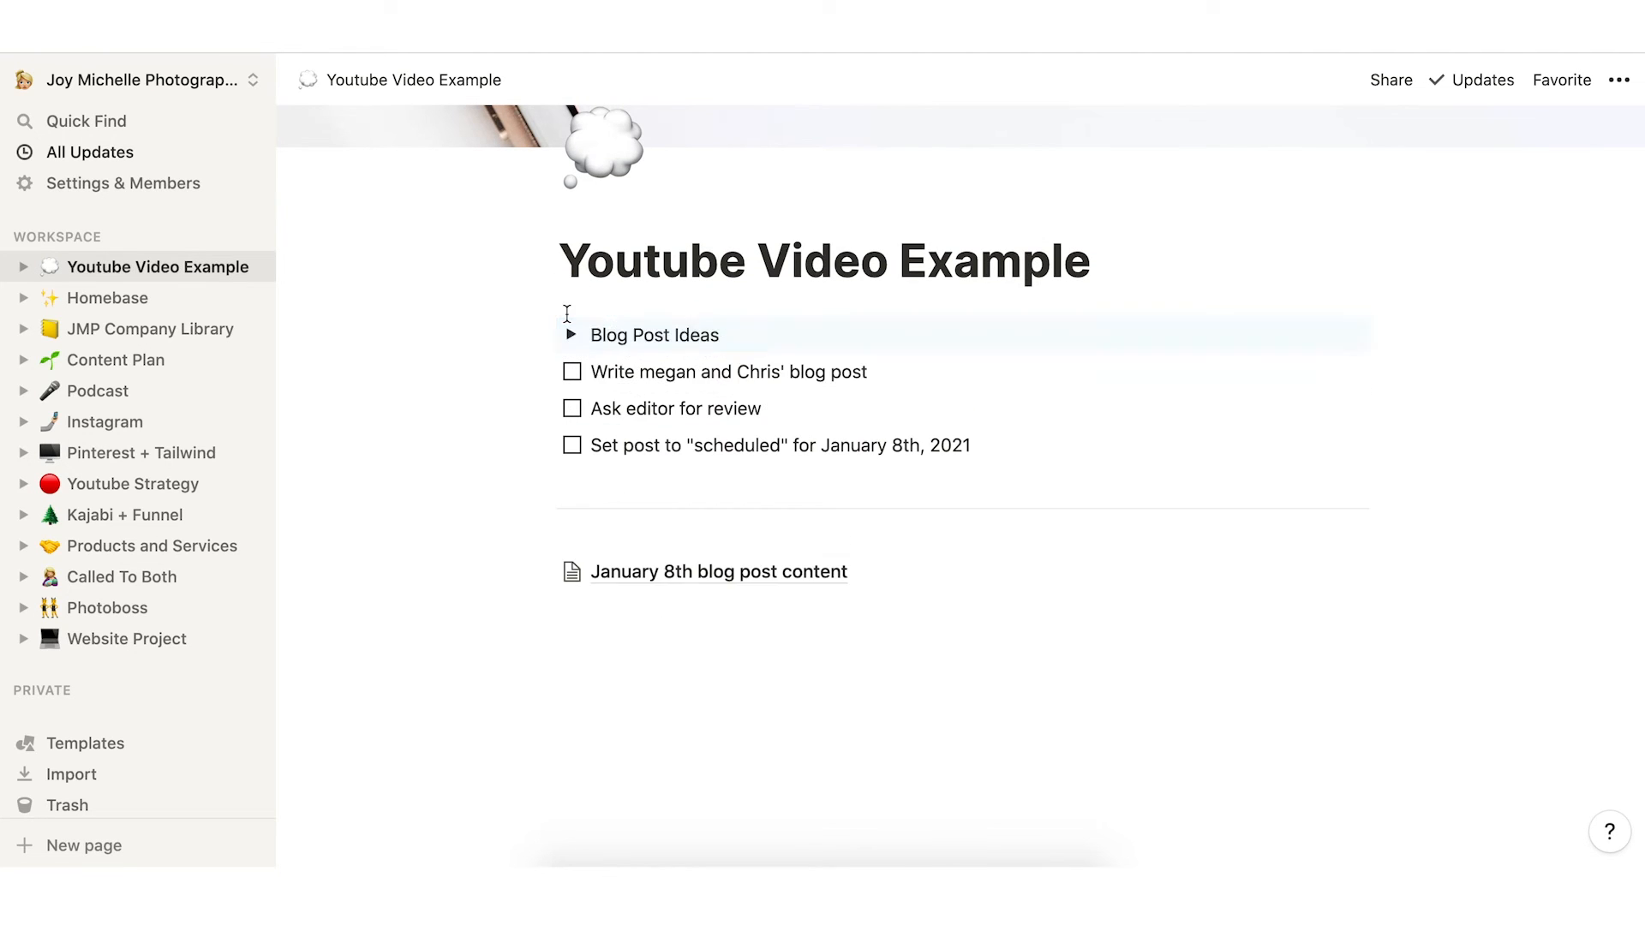
left_click(570, 333)
scroll(706, 257, "down", 1)
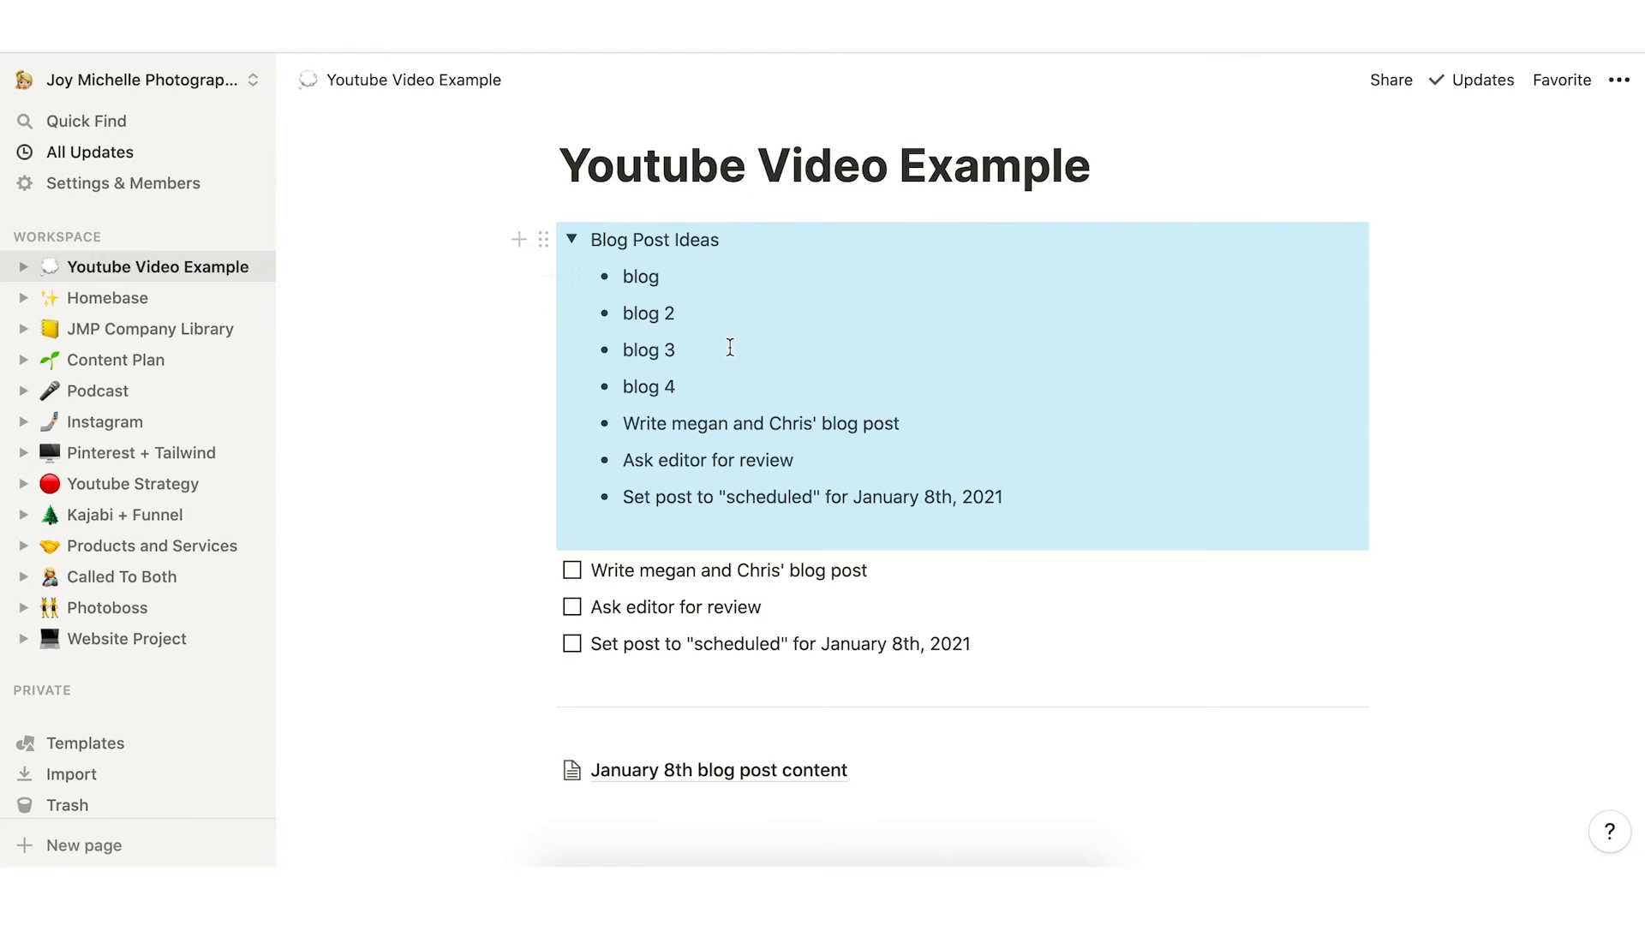
left_click(760, 527)
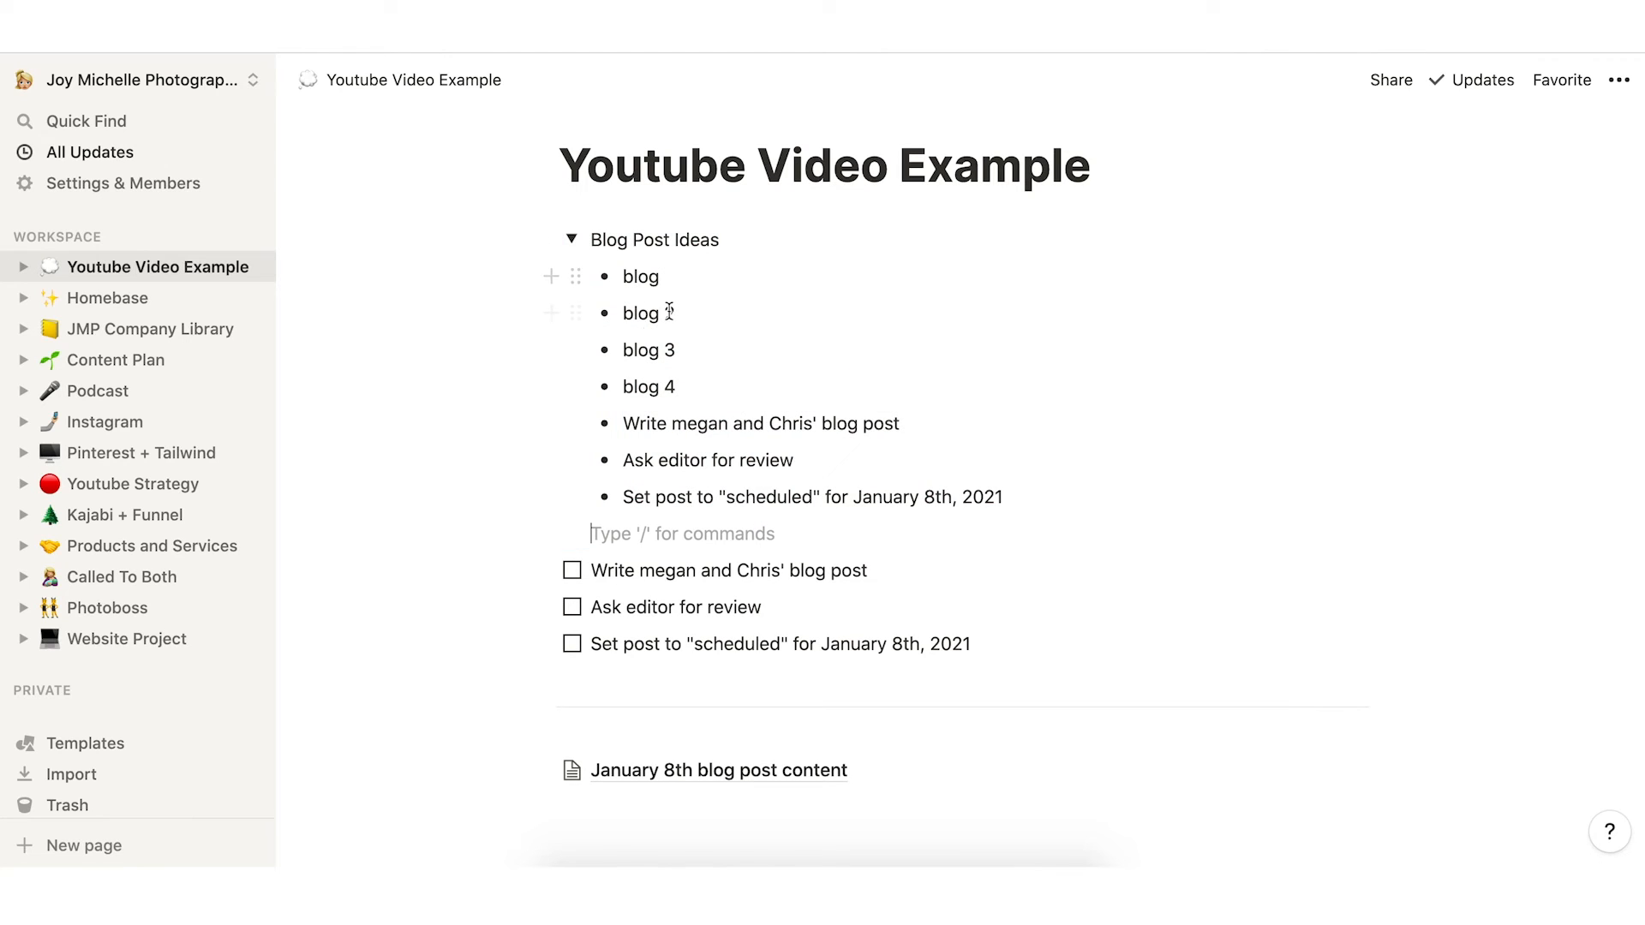
left_click(572, 240)
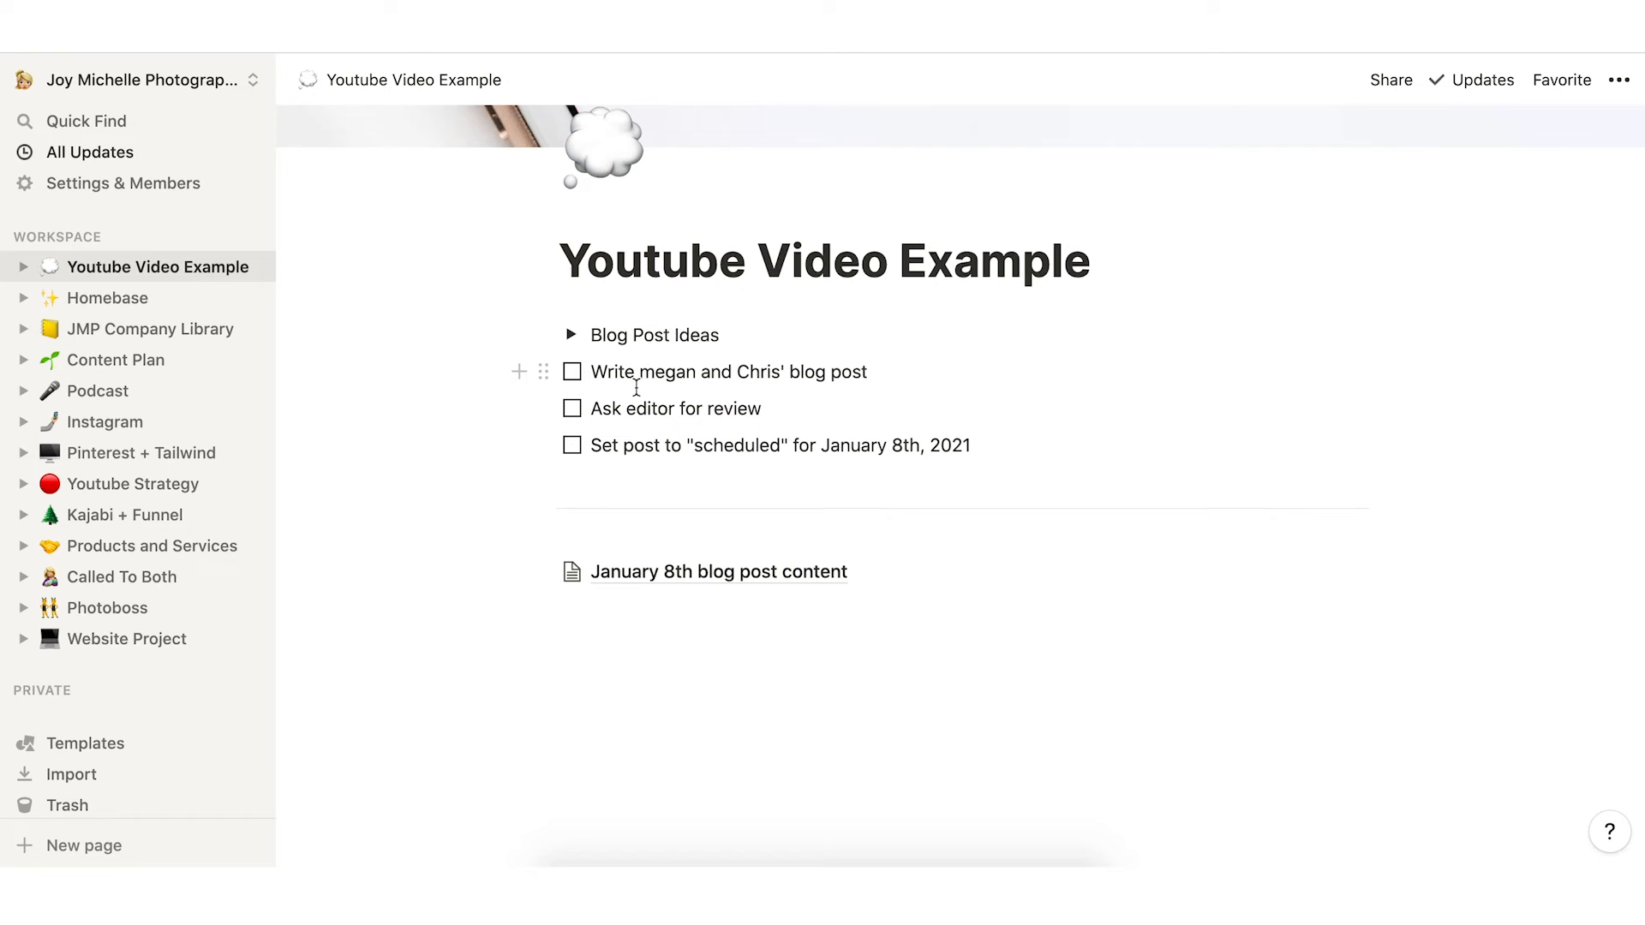
Start a new line below the January 8th blog post content page link, with one blank line in between.
left_click_drag(642, 489, 607, 367)
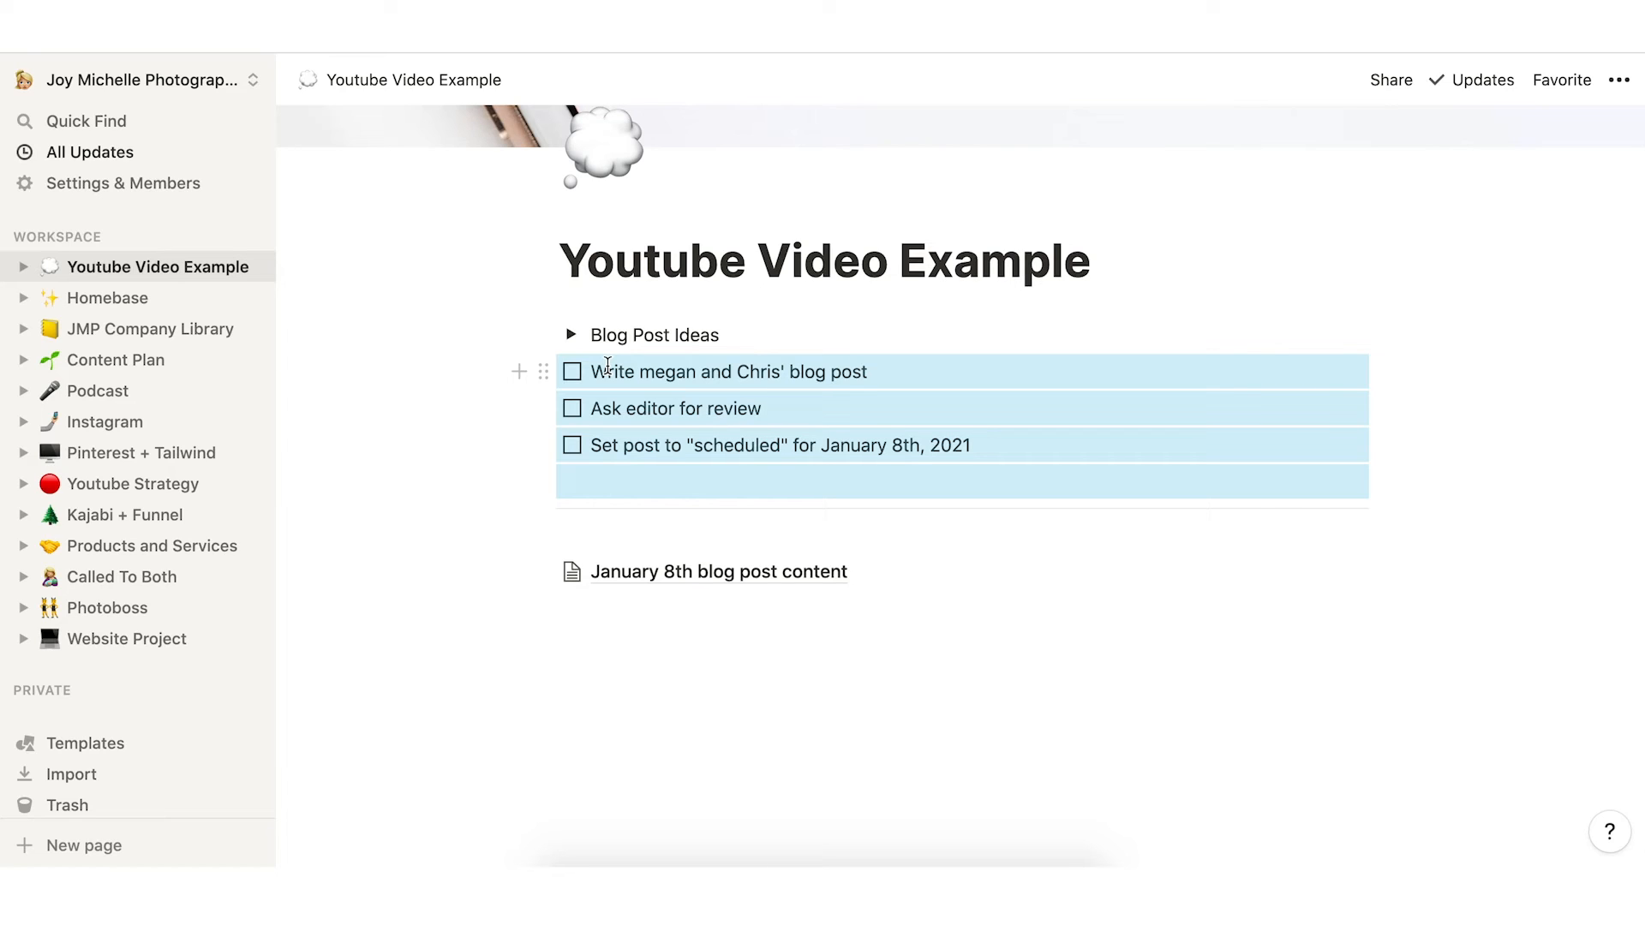
left_click(600, 614)
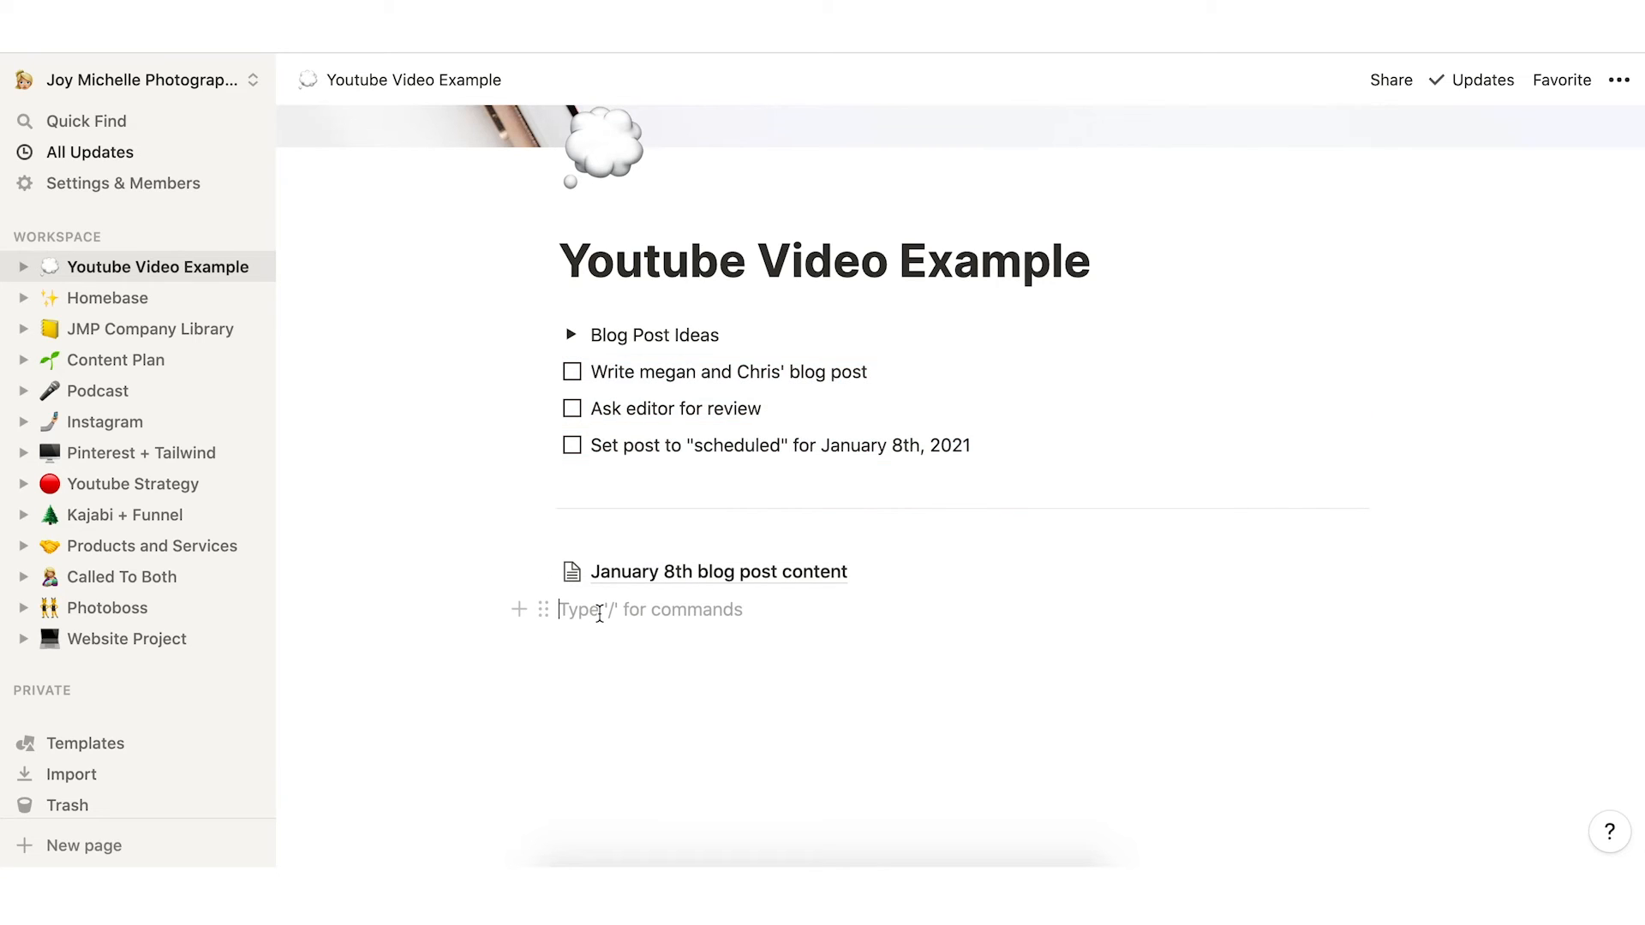
key("Return")
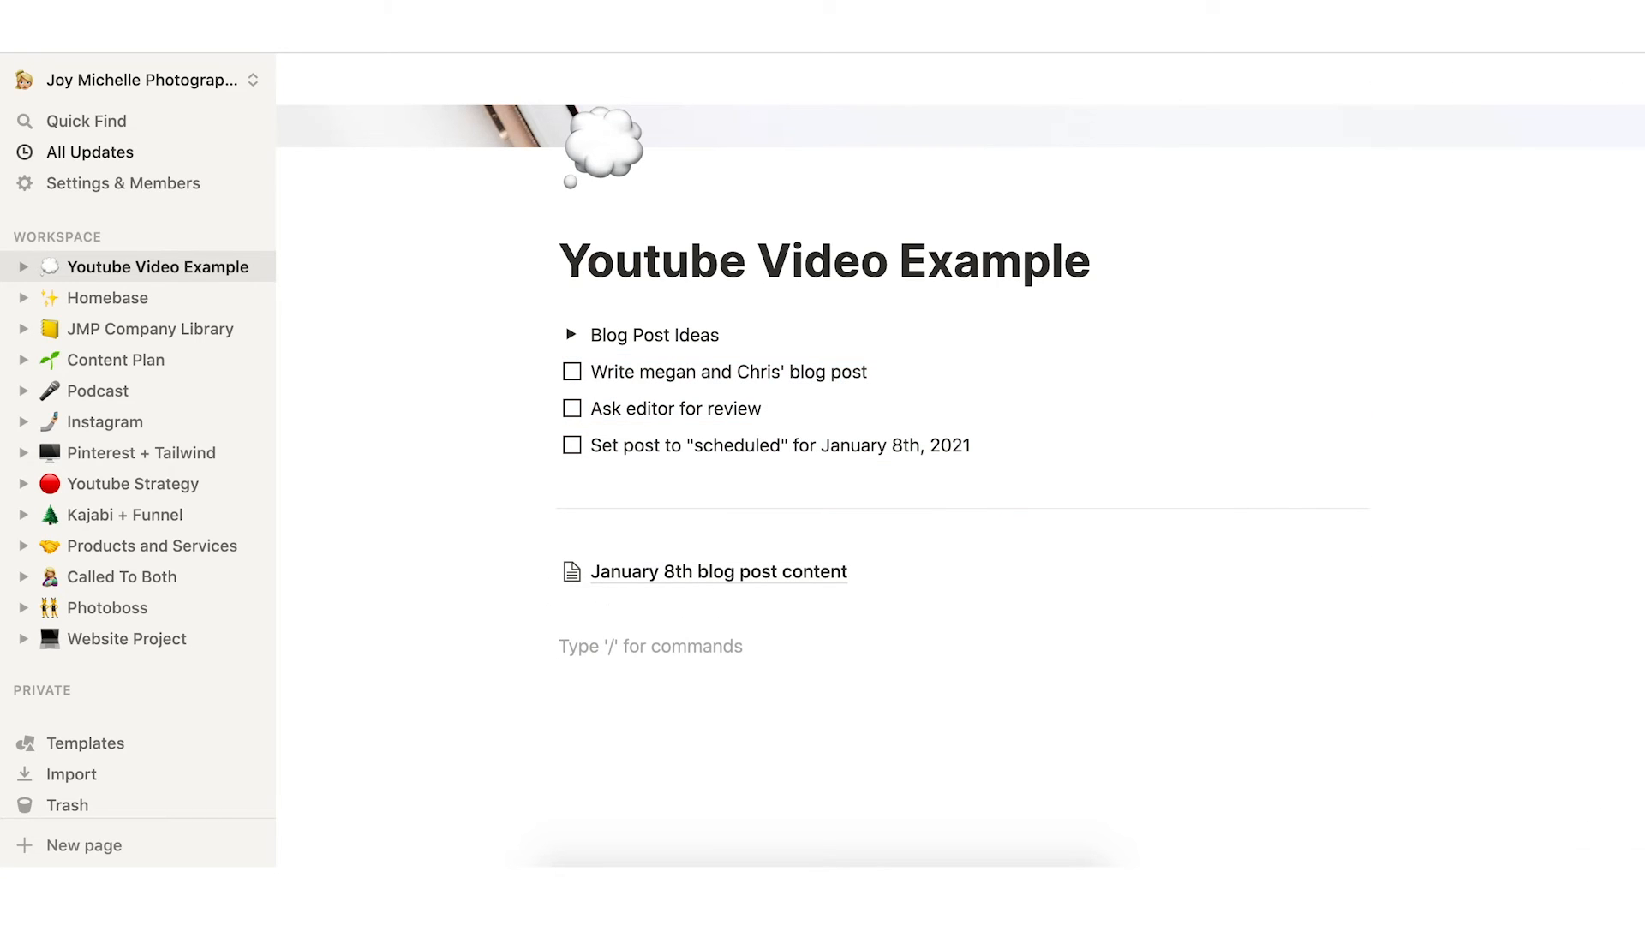
type("/")
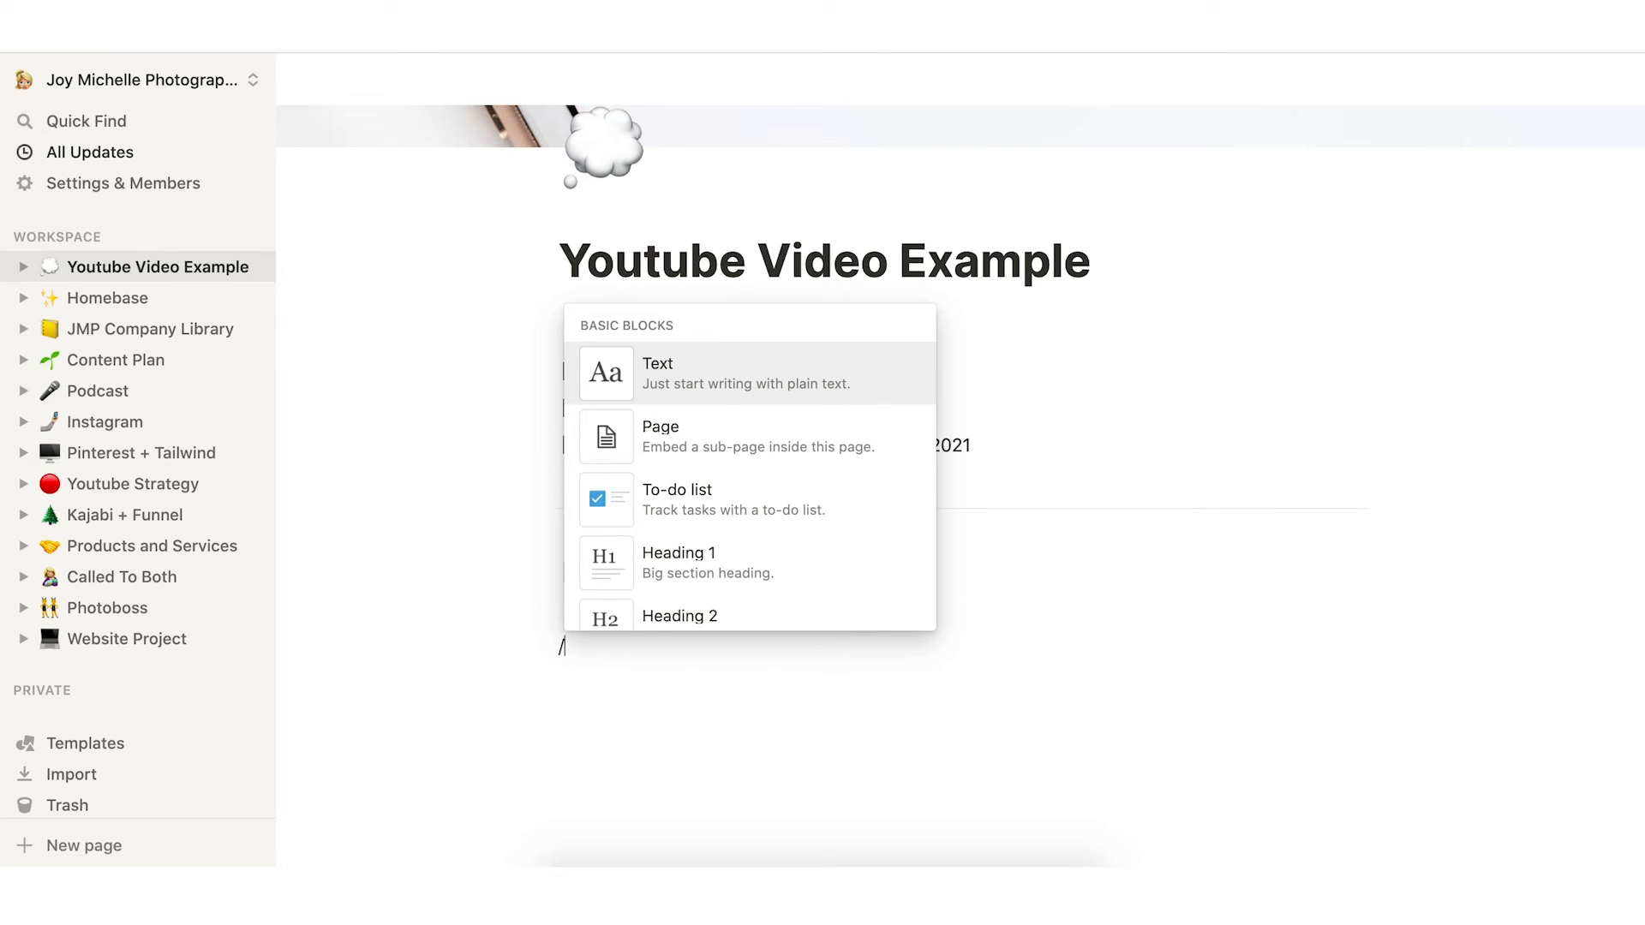
type("eri")
key("BackSpace")
key("BackSpace")
key("BackSpace")
key("BackSpace")
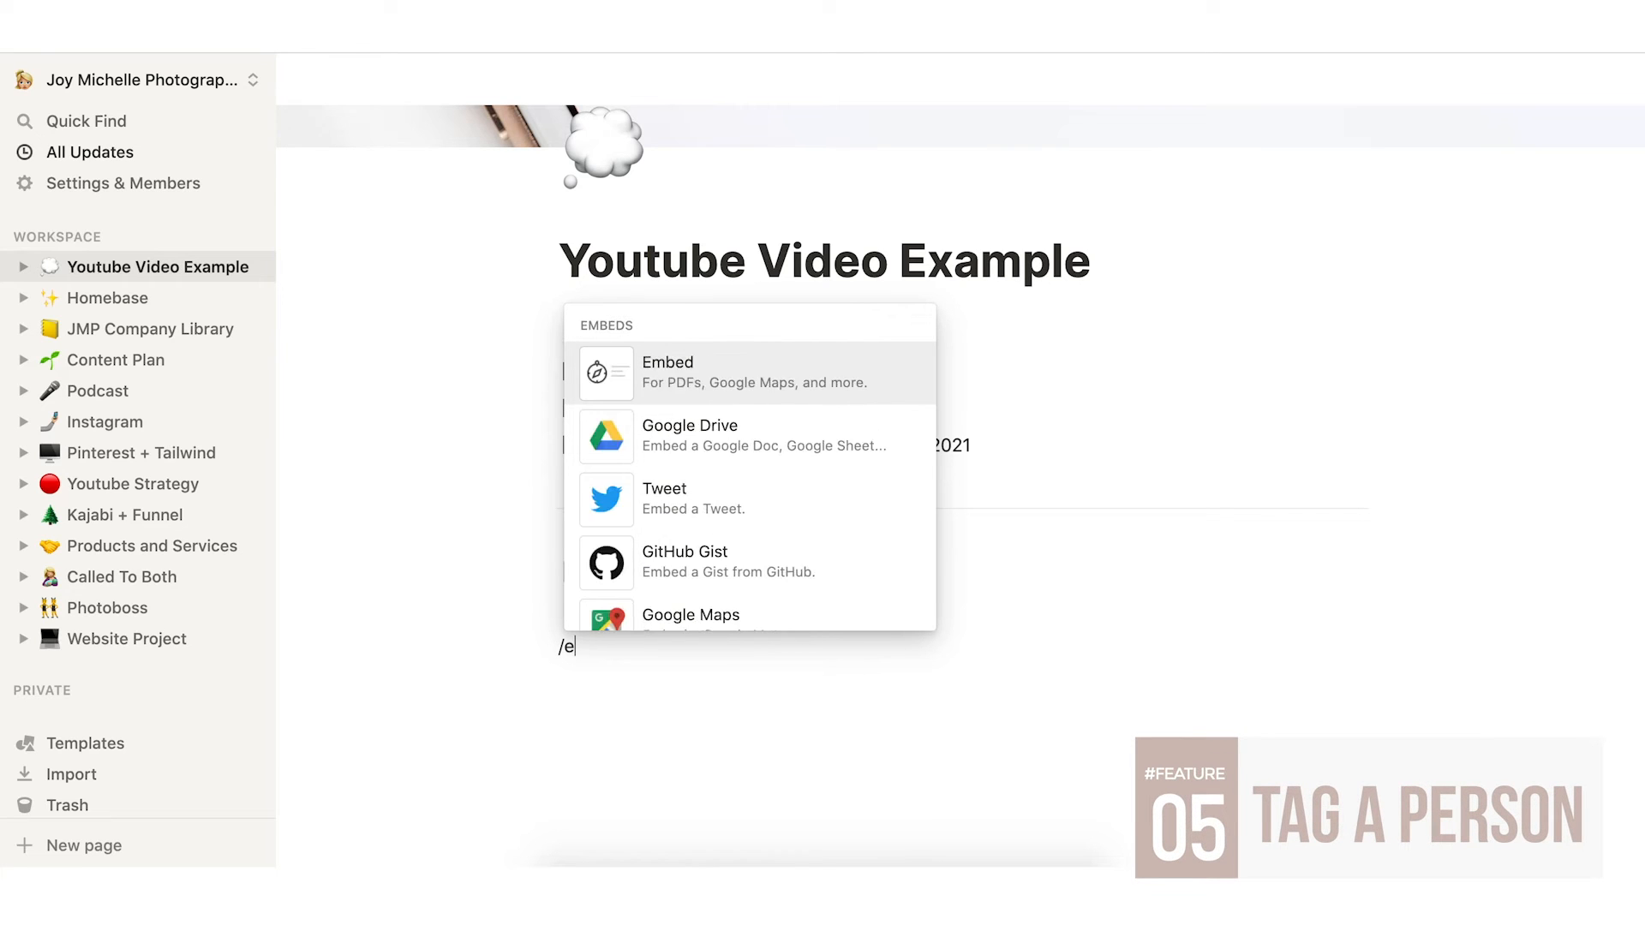
Insert a Today date mention and a reminder for tomorrow 9am on the new line, then delete that line.
type("@")
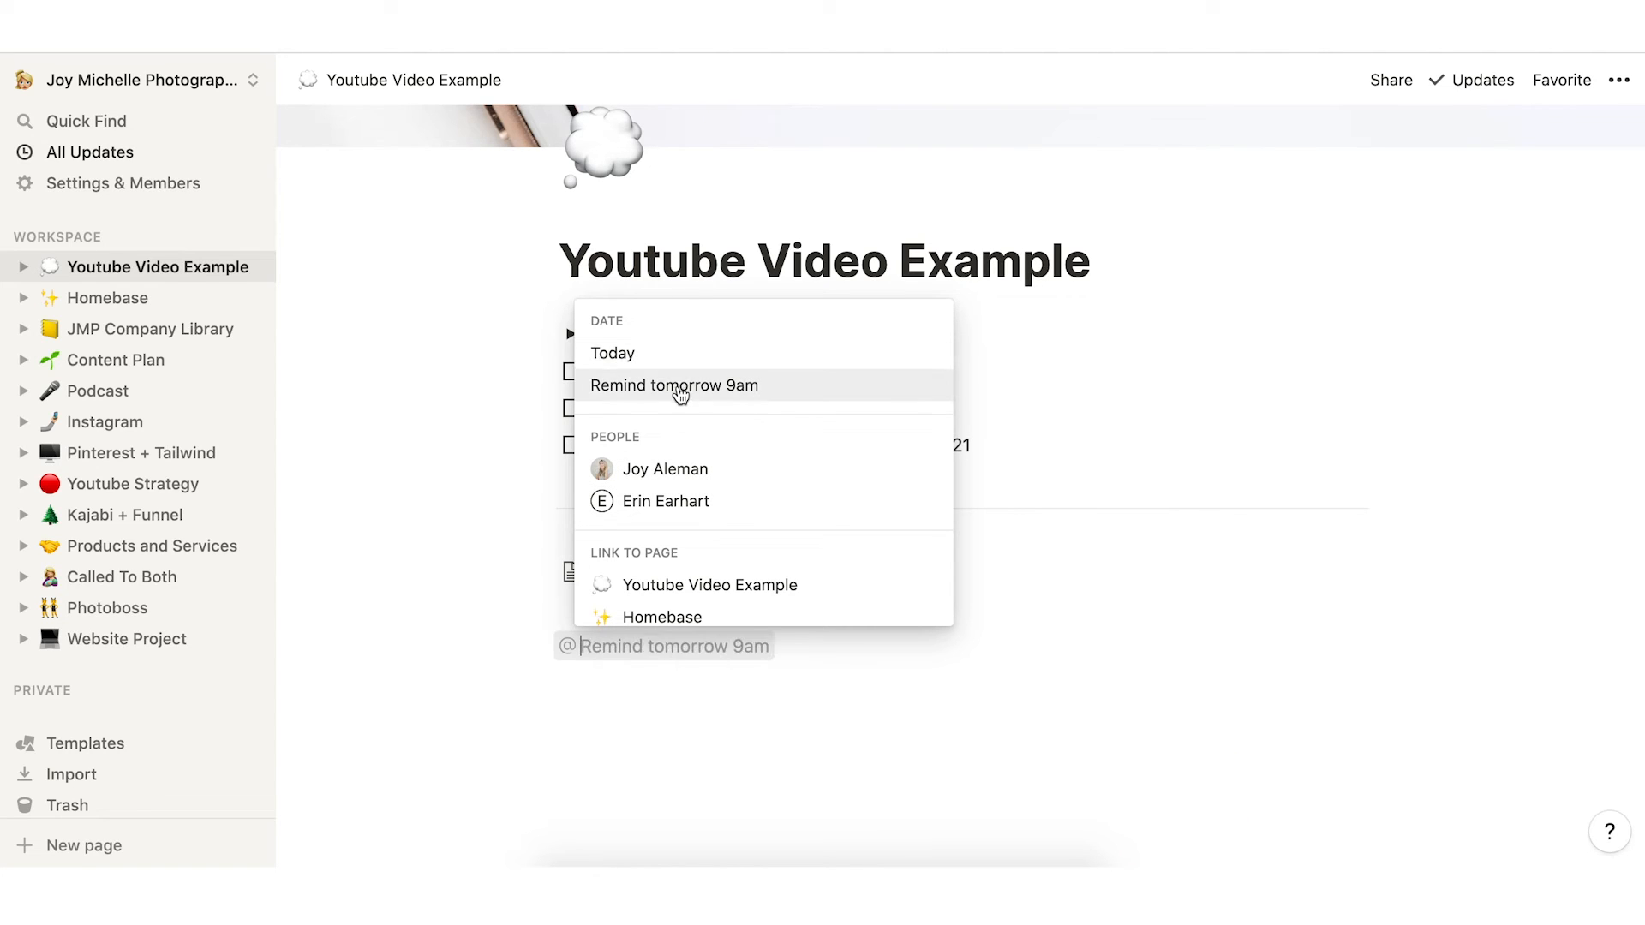
left_click(663, 353)
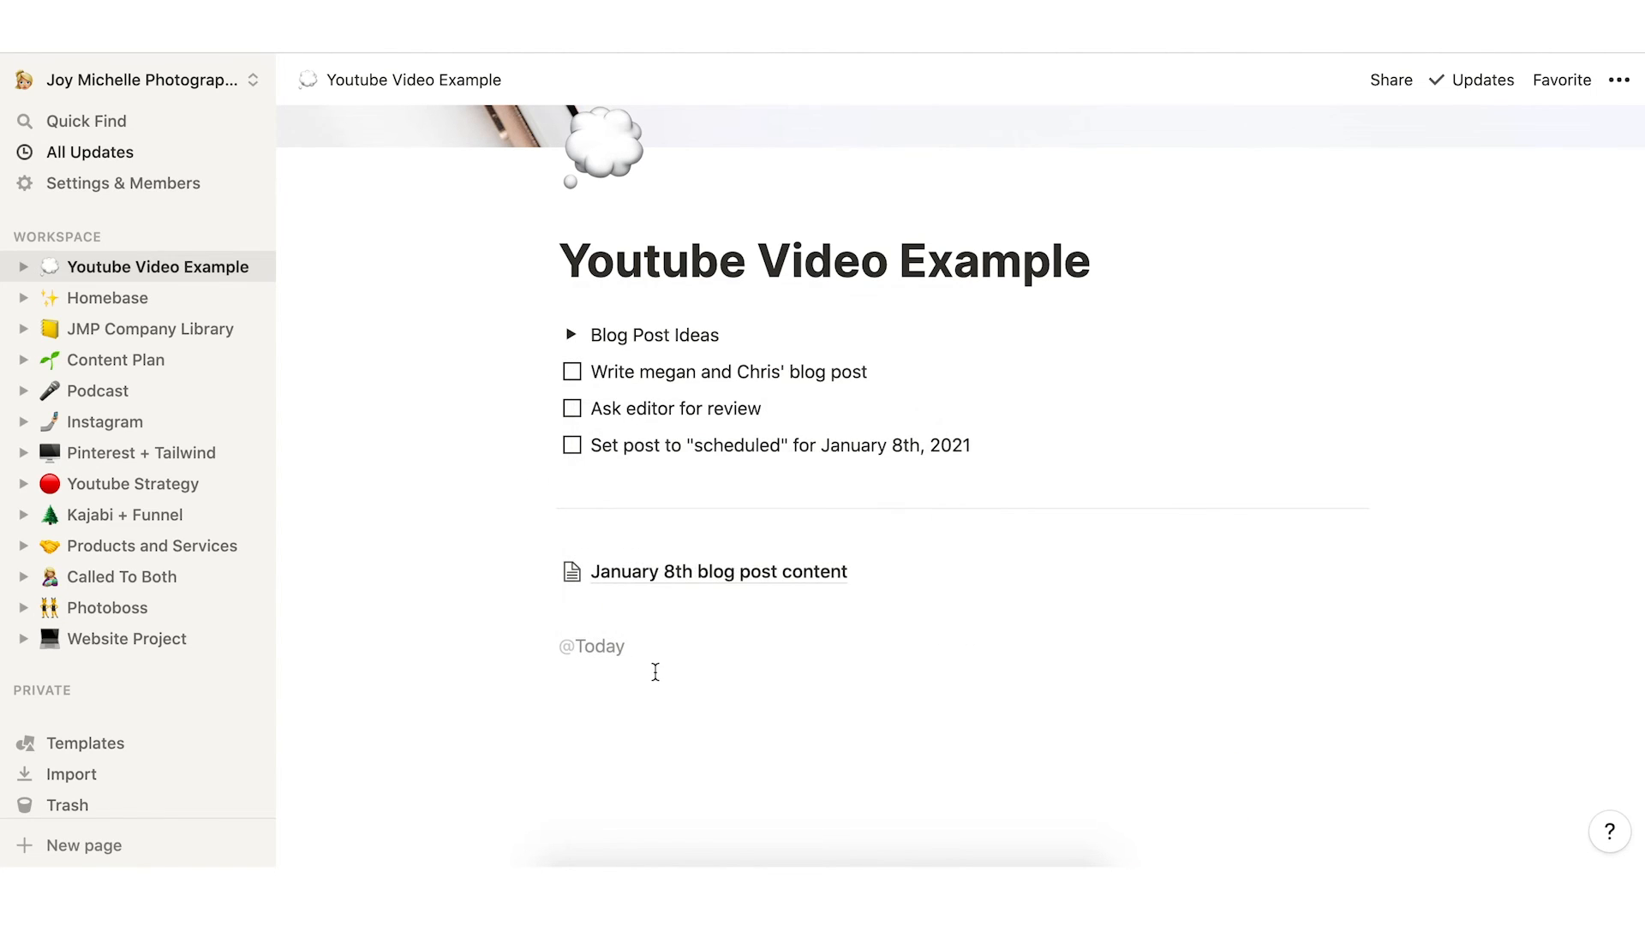
type("@")
left_click(754, 752)
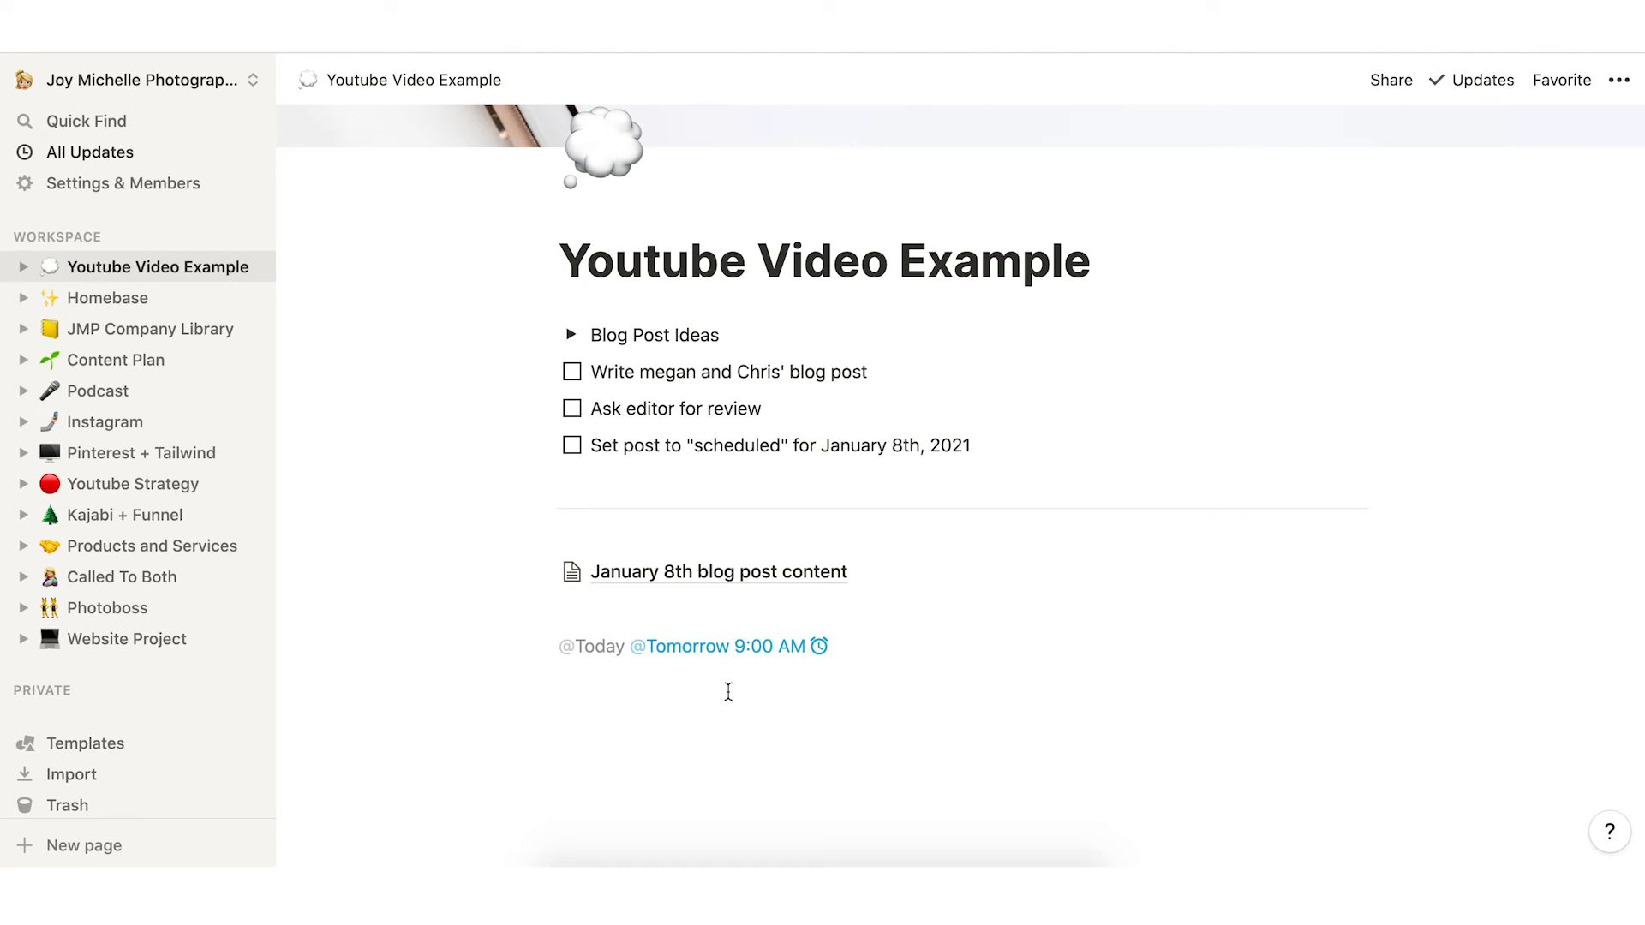
left_click_drag(729, 691, 536, 632)
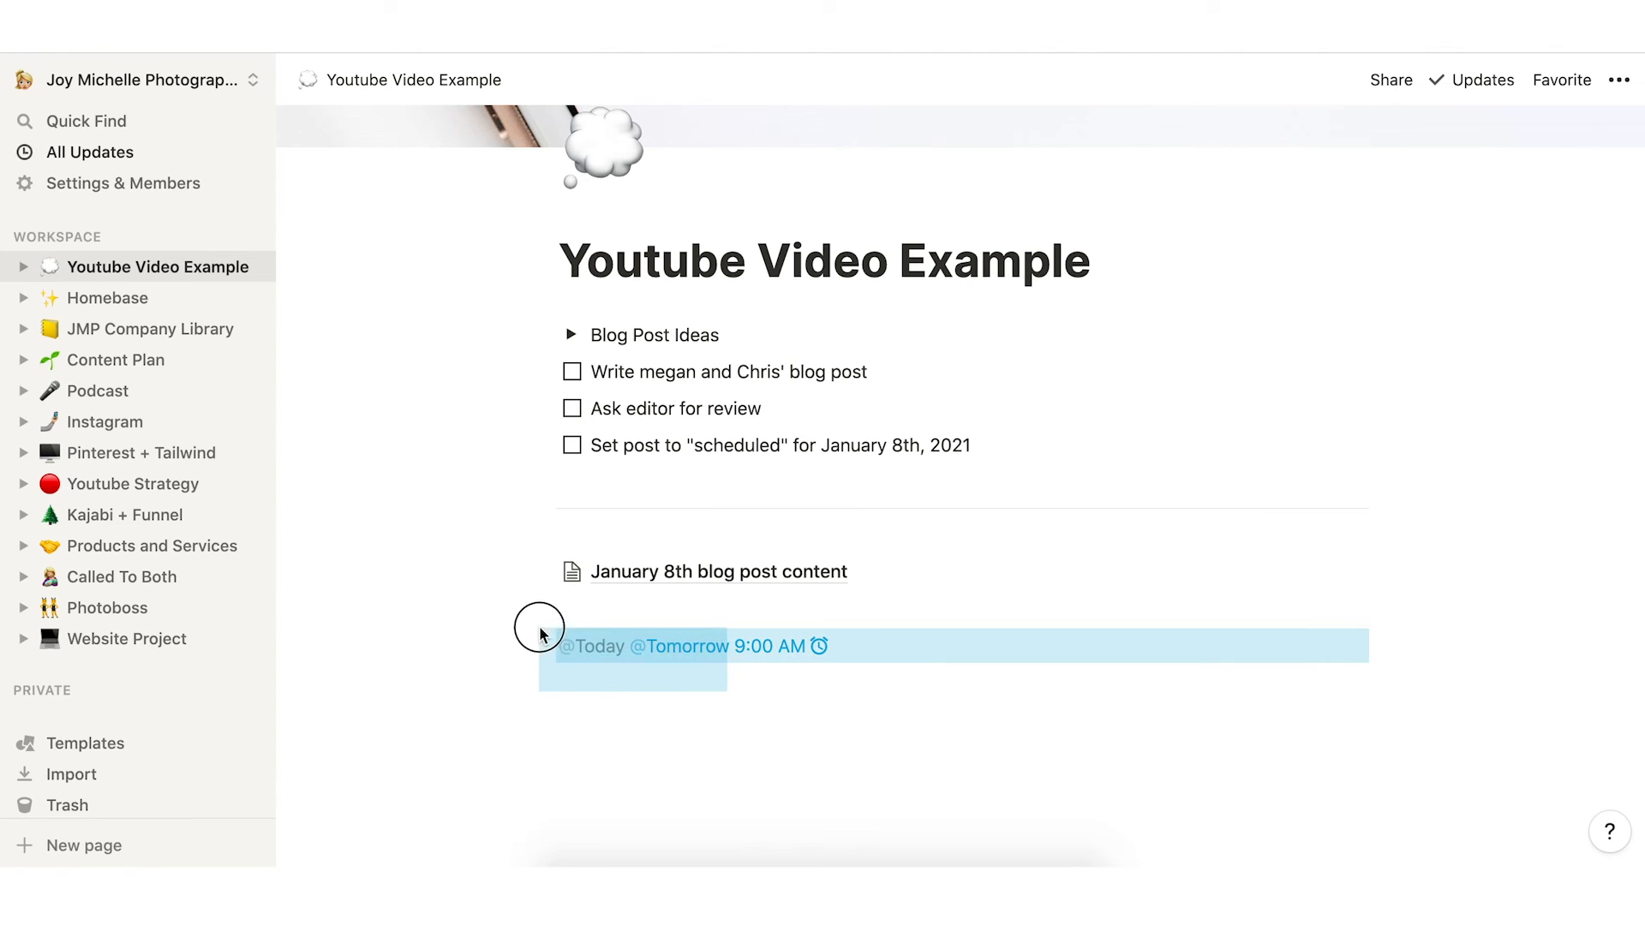
key("BackSpace")
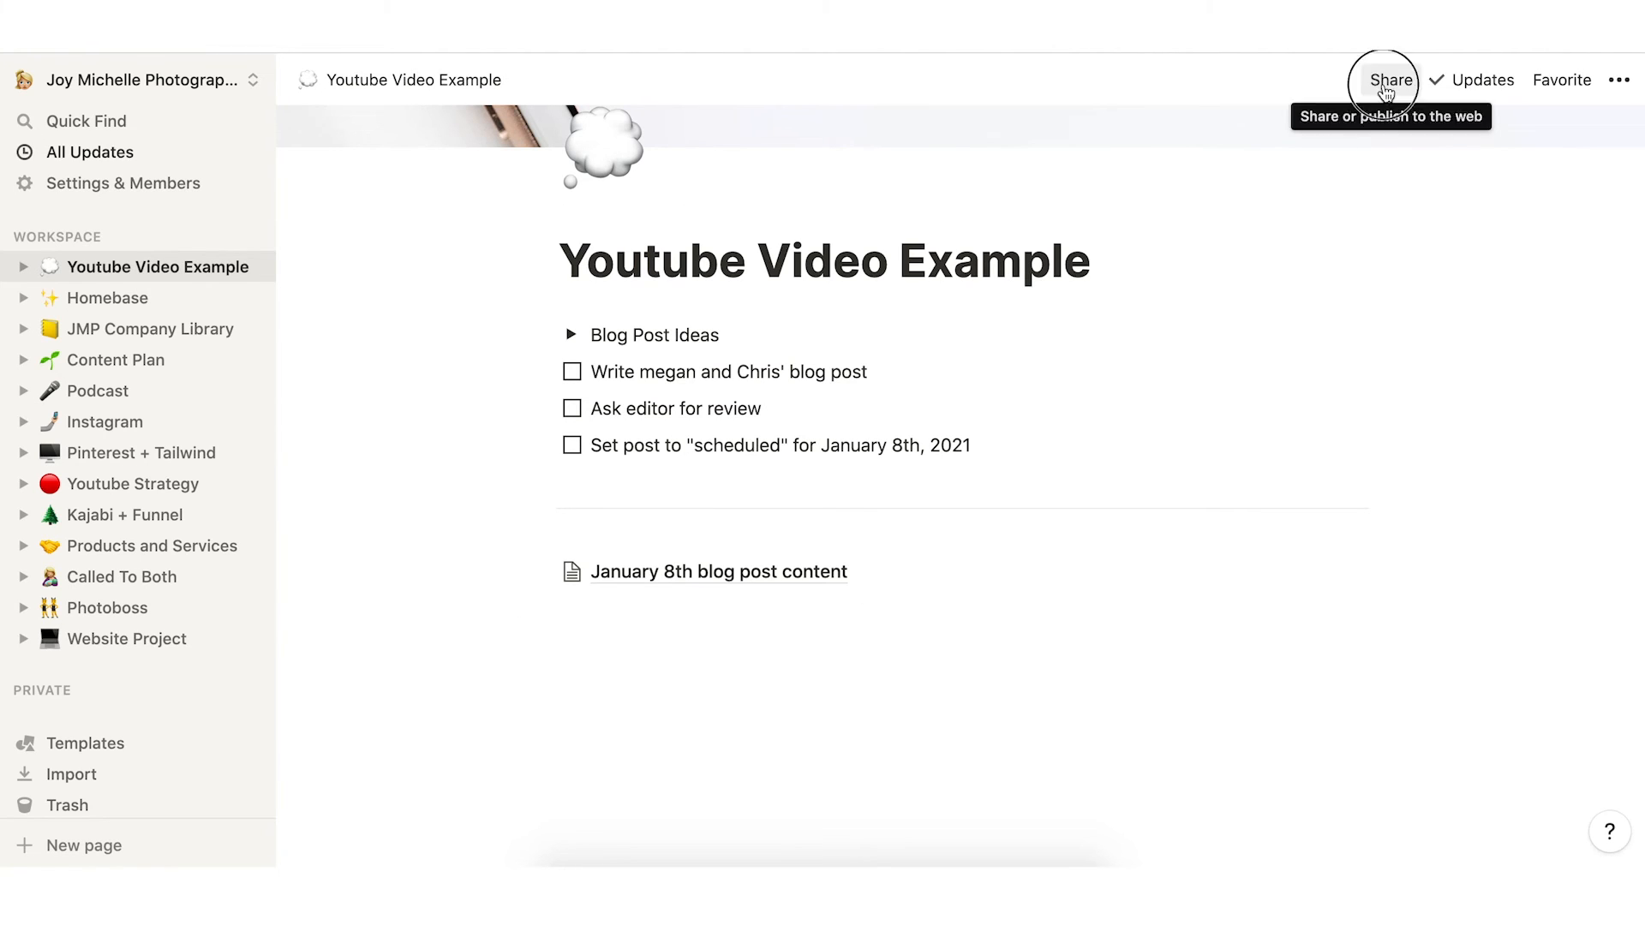
View the page's sharing options, including the people who can be invited and the available permission levels, and close them without inviting anyone.
left_click(1385, 82)
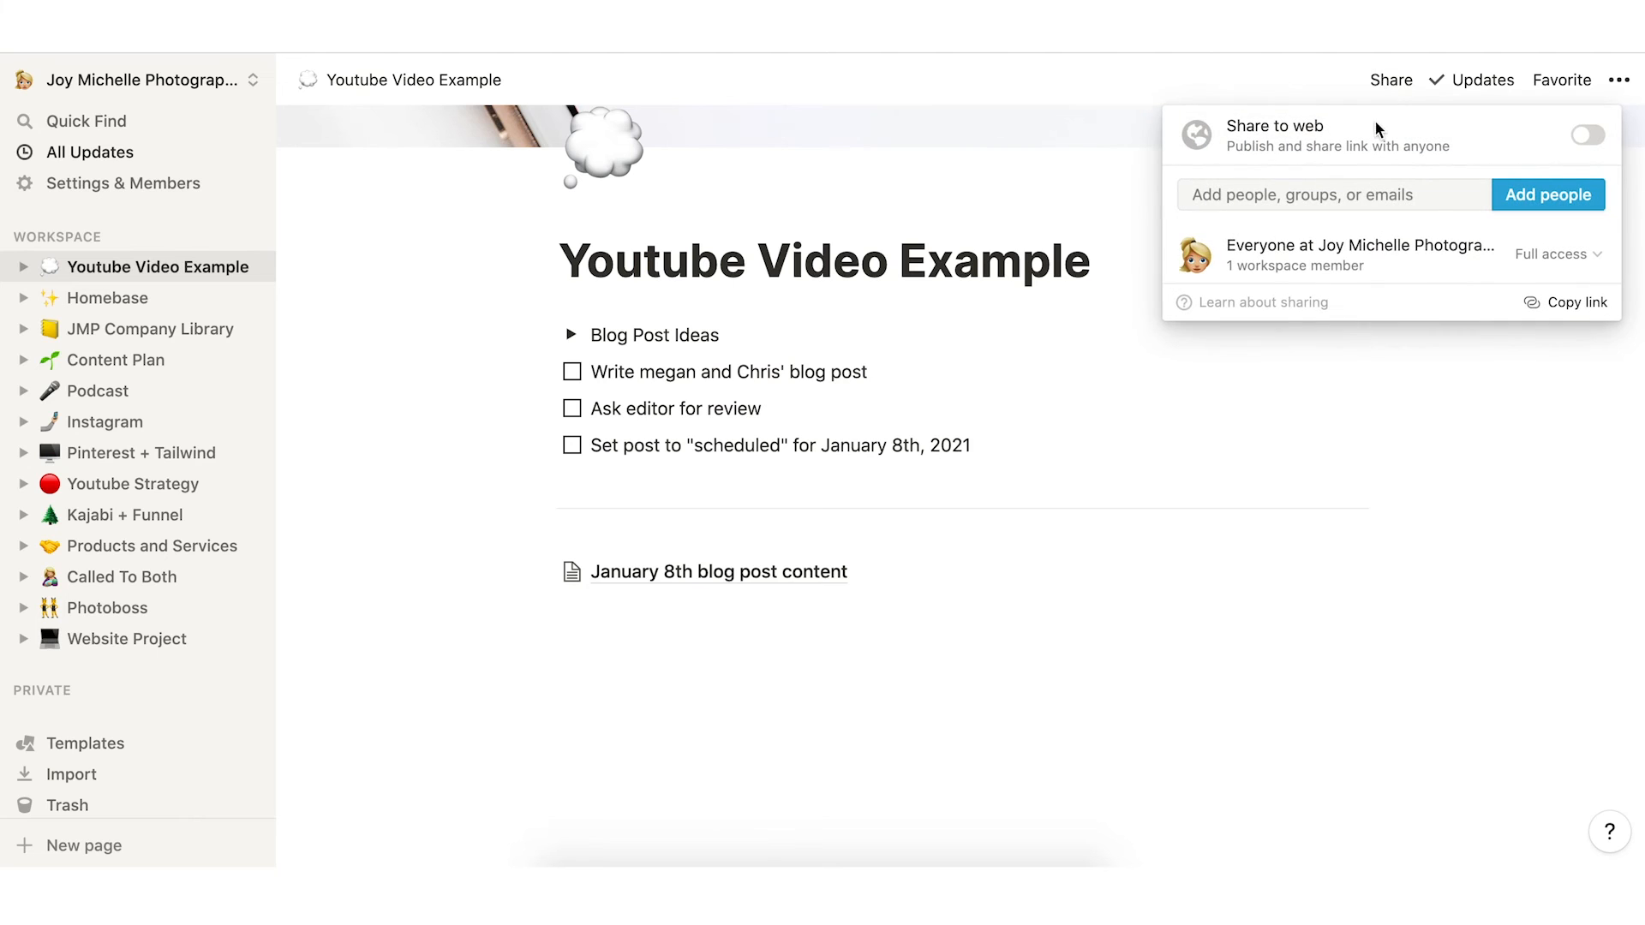
left_click(1319, 196)
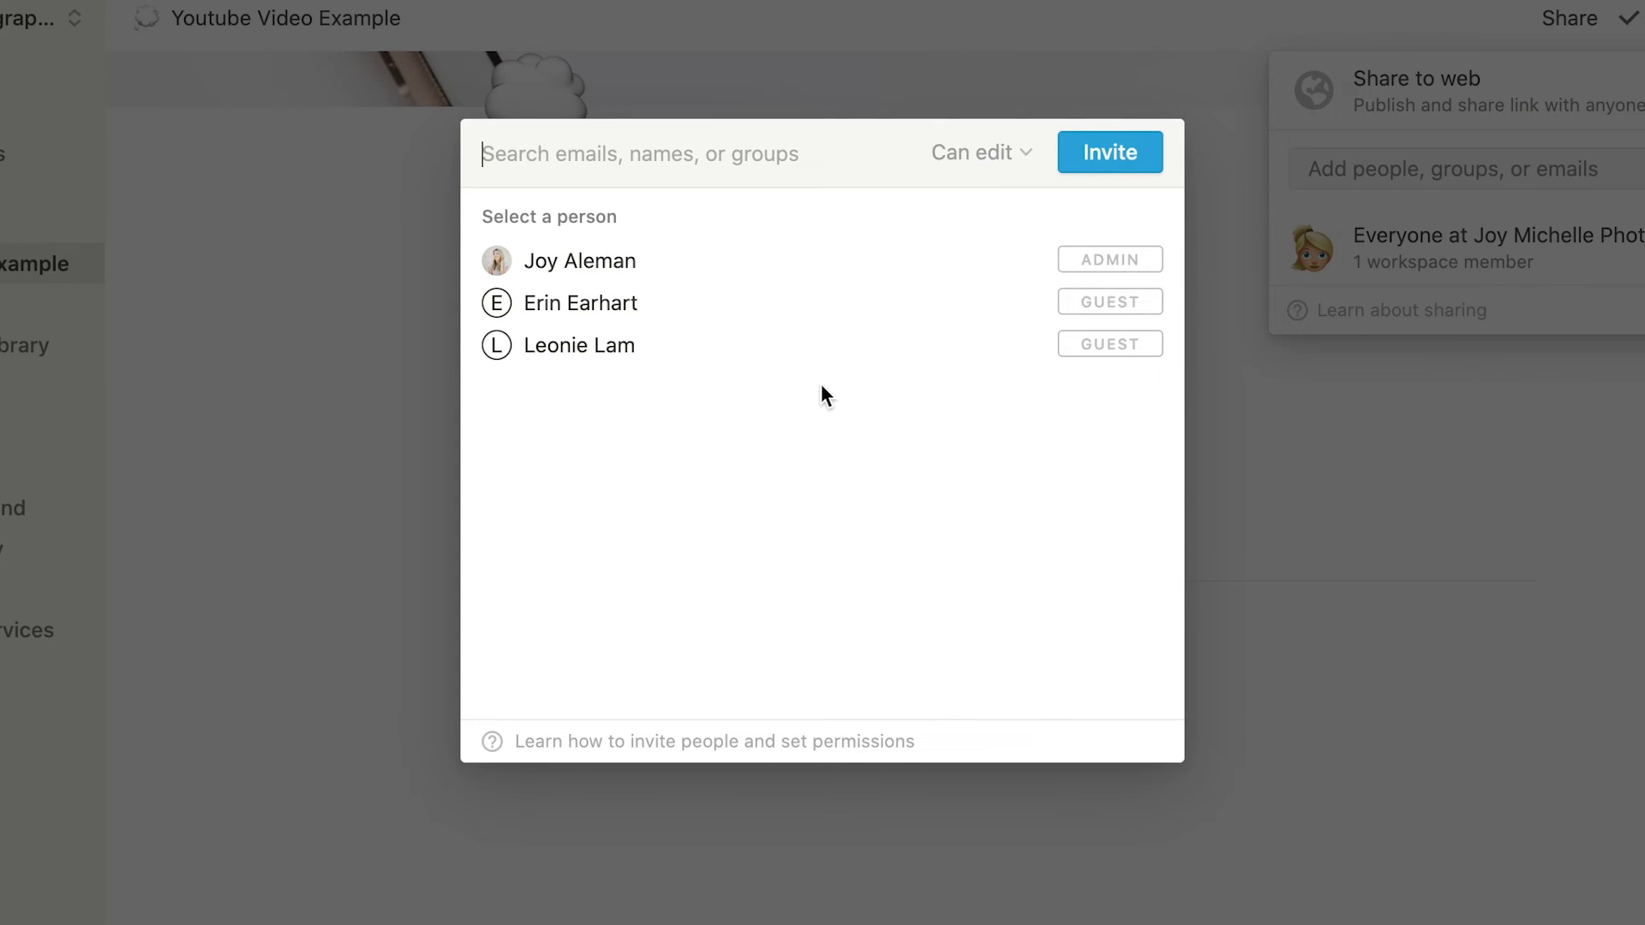
left_click(990, 156)
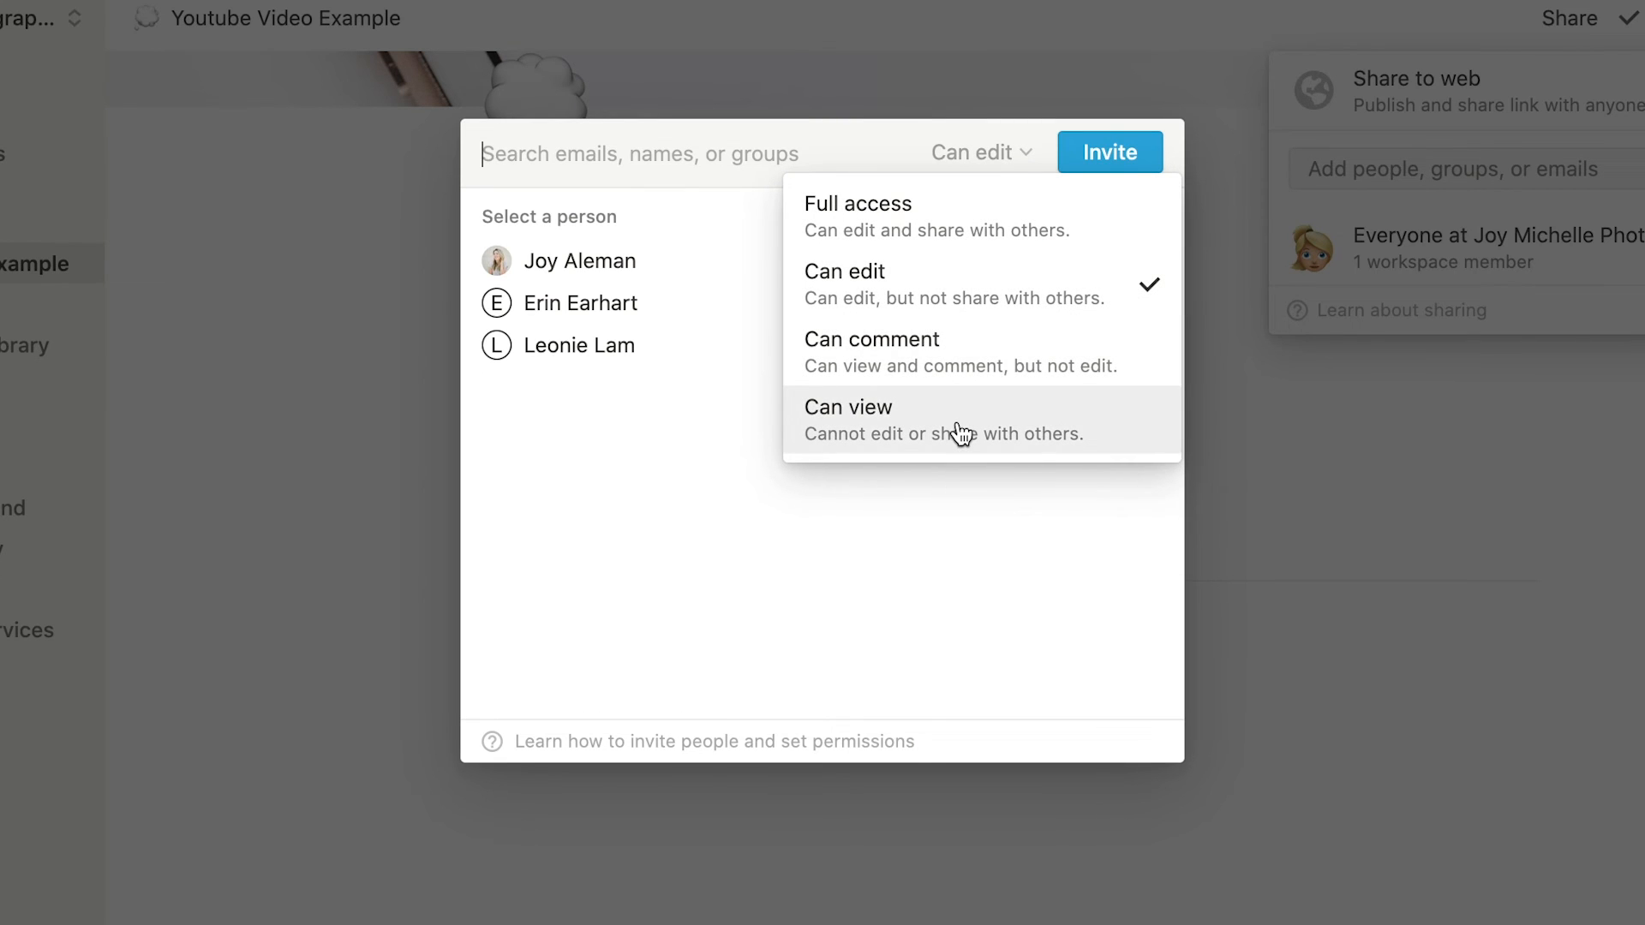
left_click(875, 500)
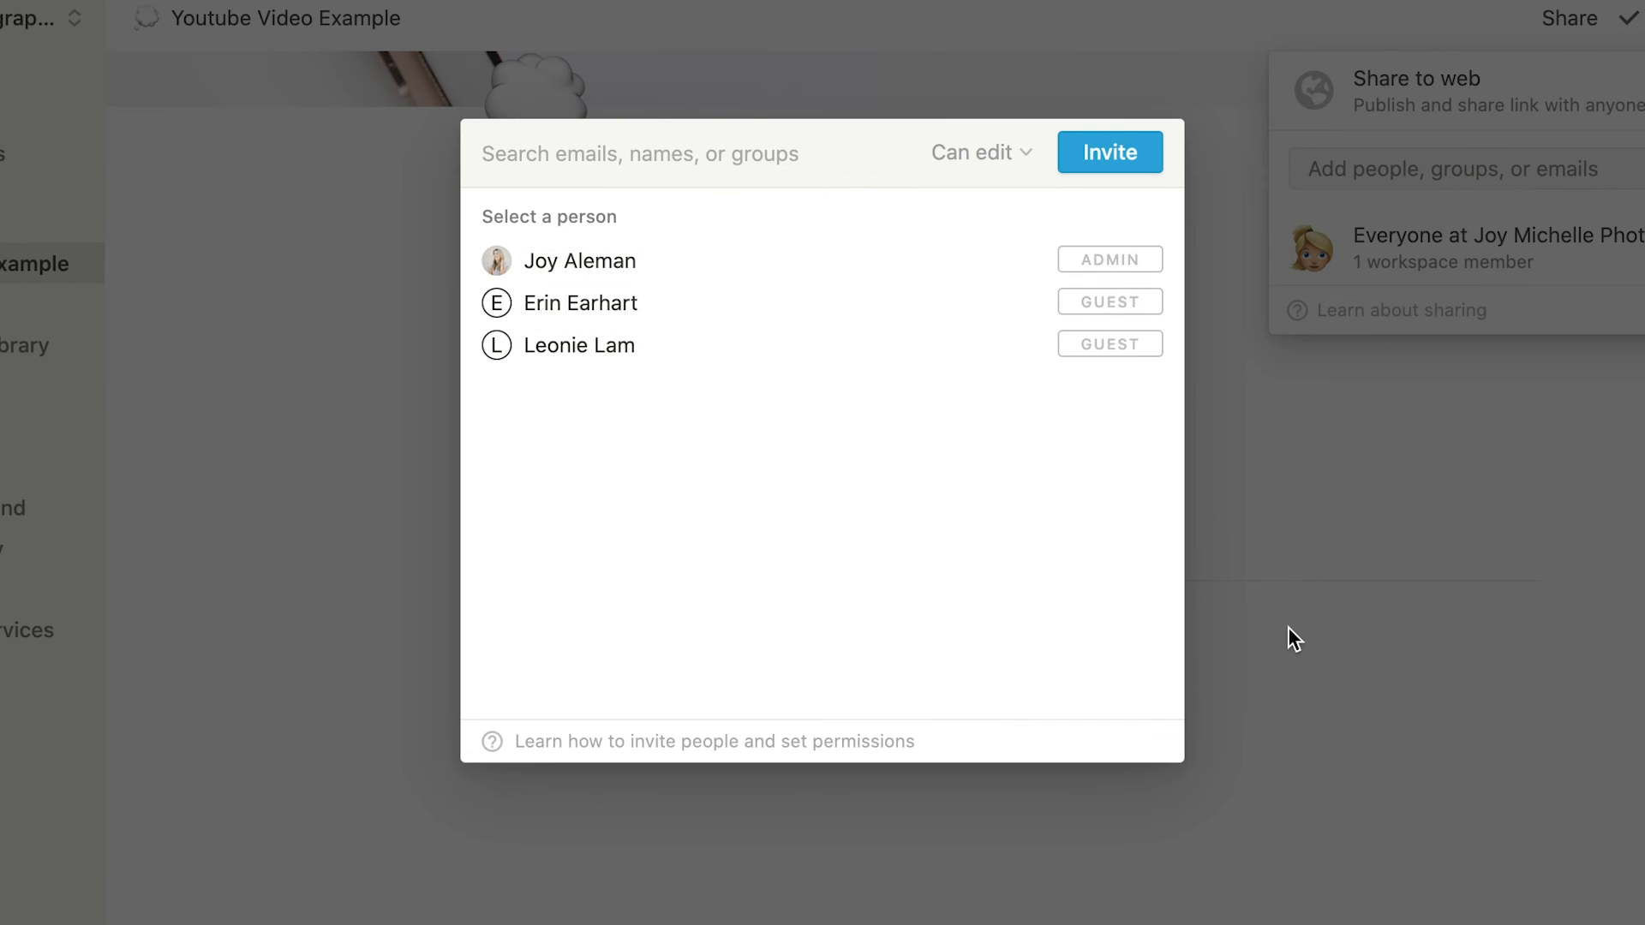
left_click(1288, 627)
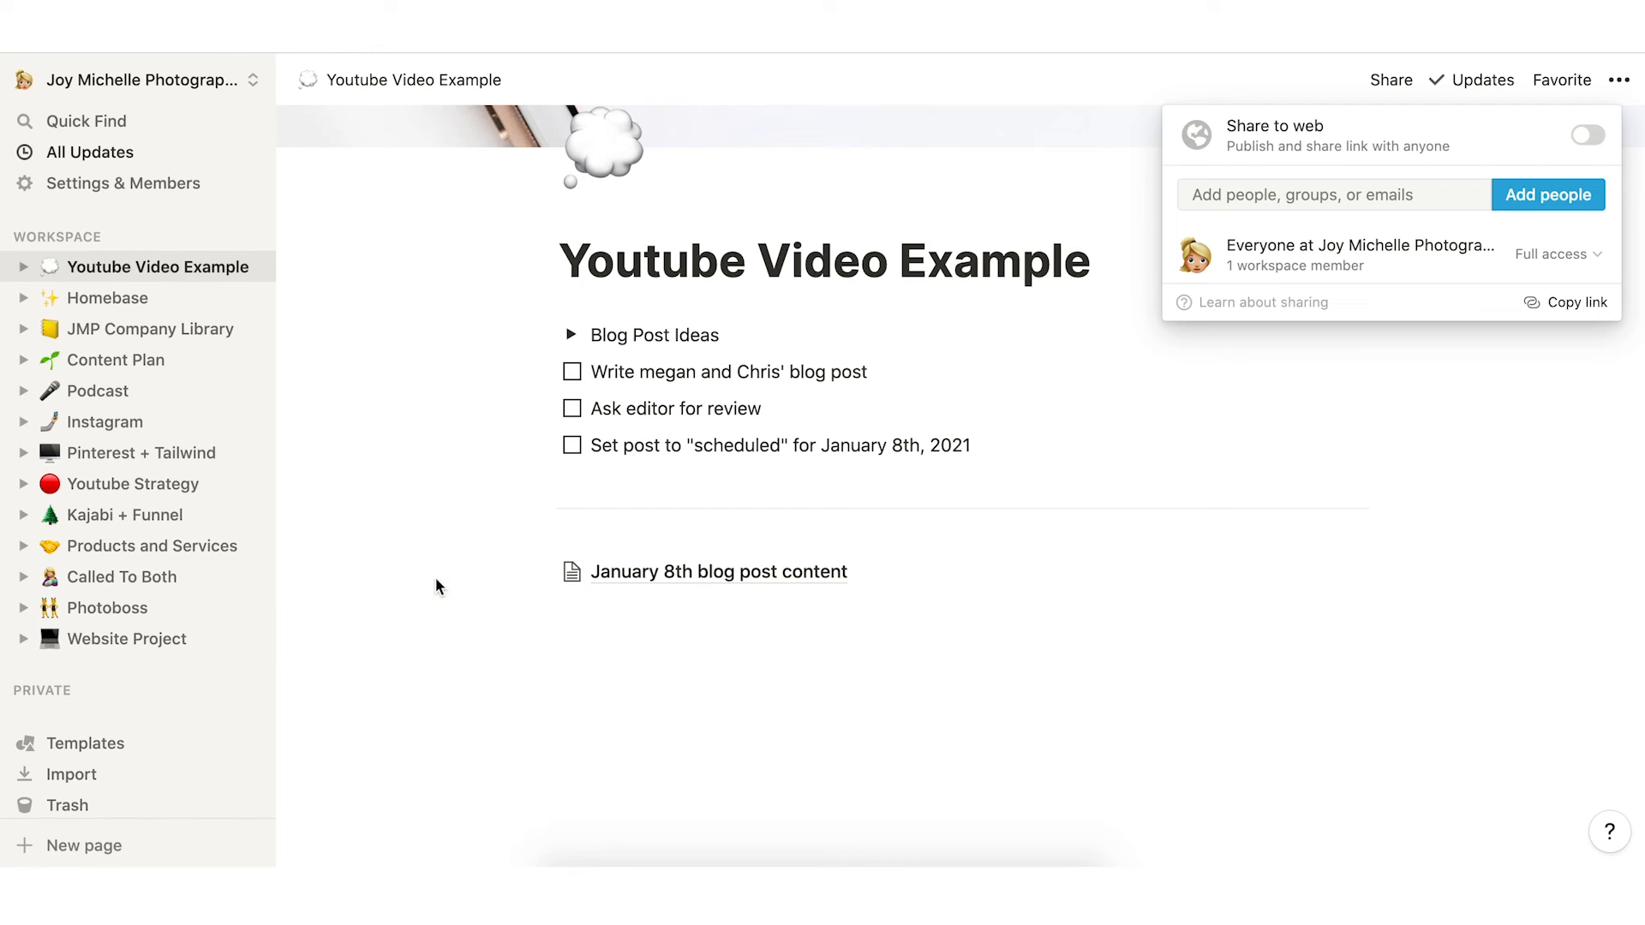
left_click(1324, 539)
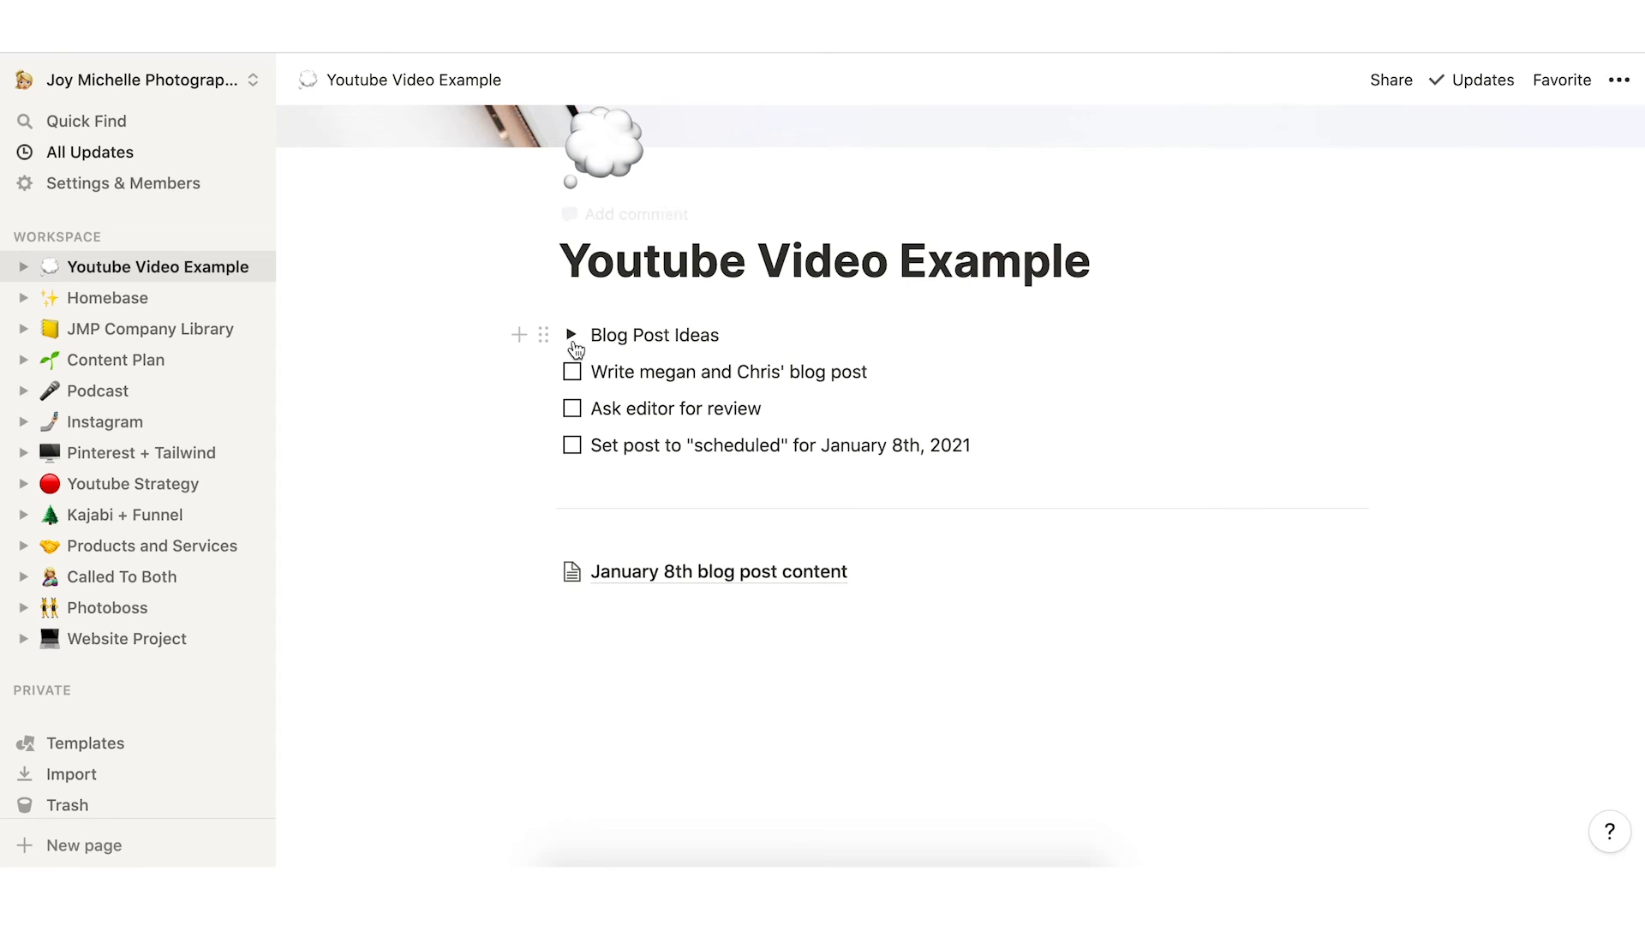
left_click(808, 631)
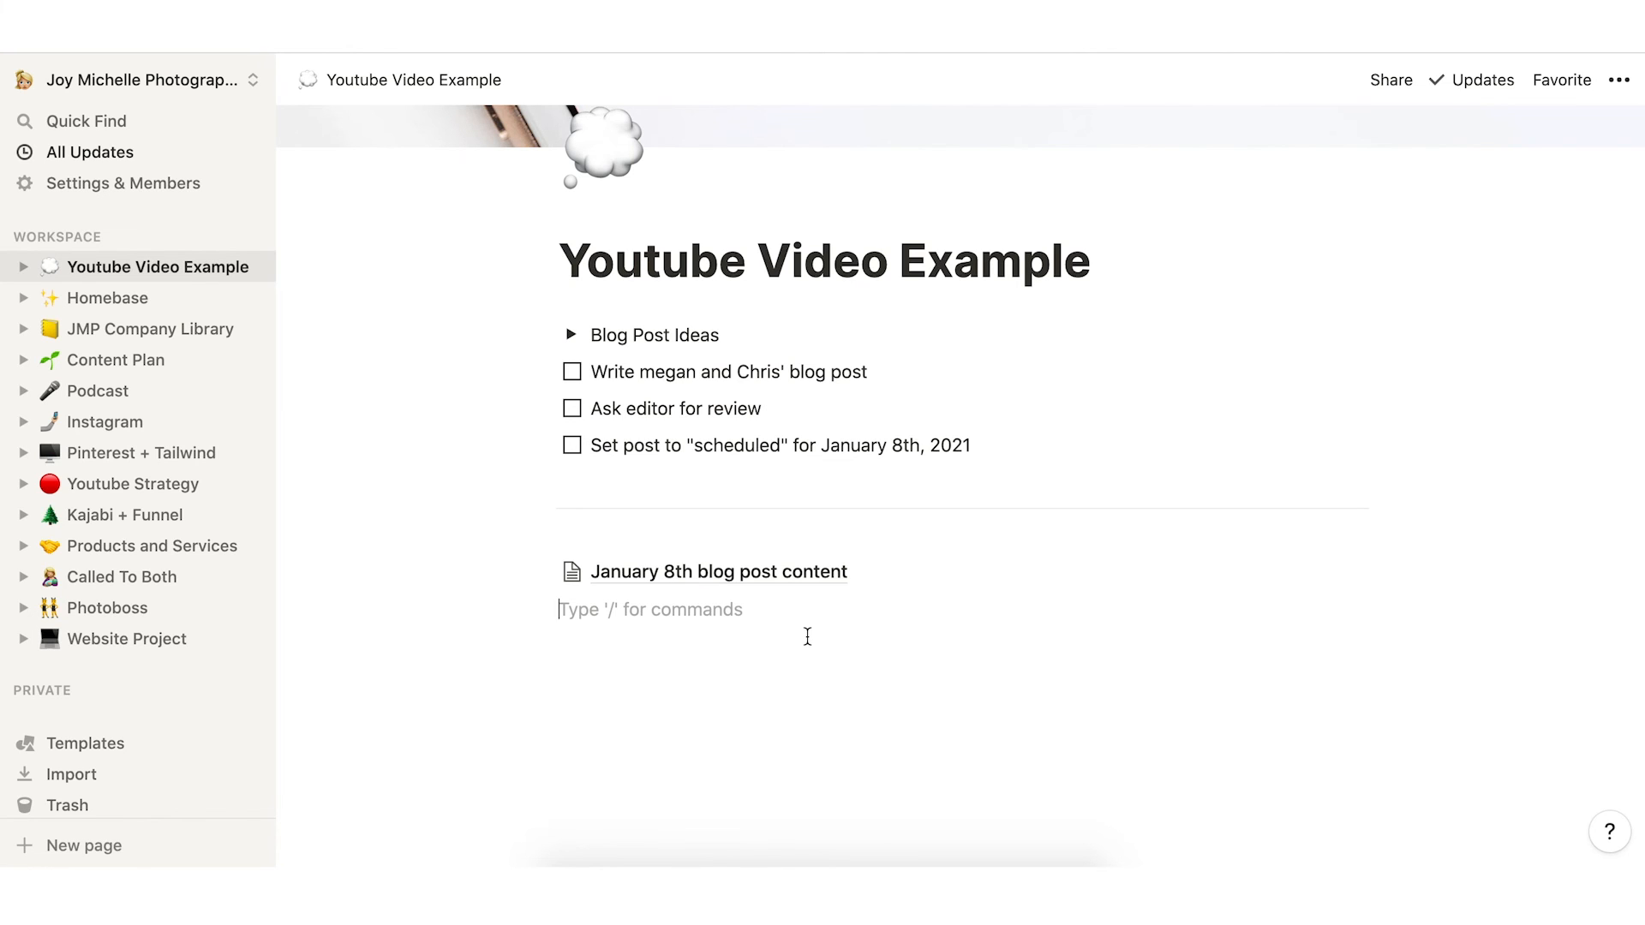
Open the Podcast page and examine the columns of the PODCAST GUESTING table through to the date of publish.
left_click(86, 390)
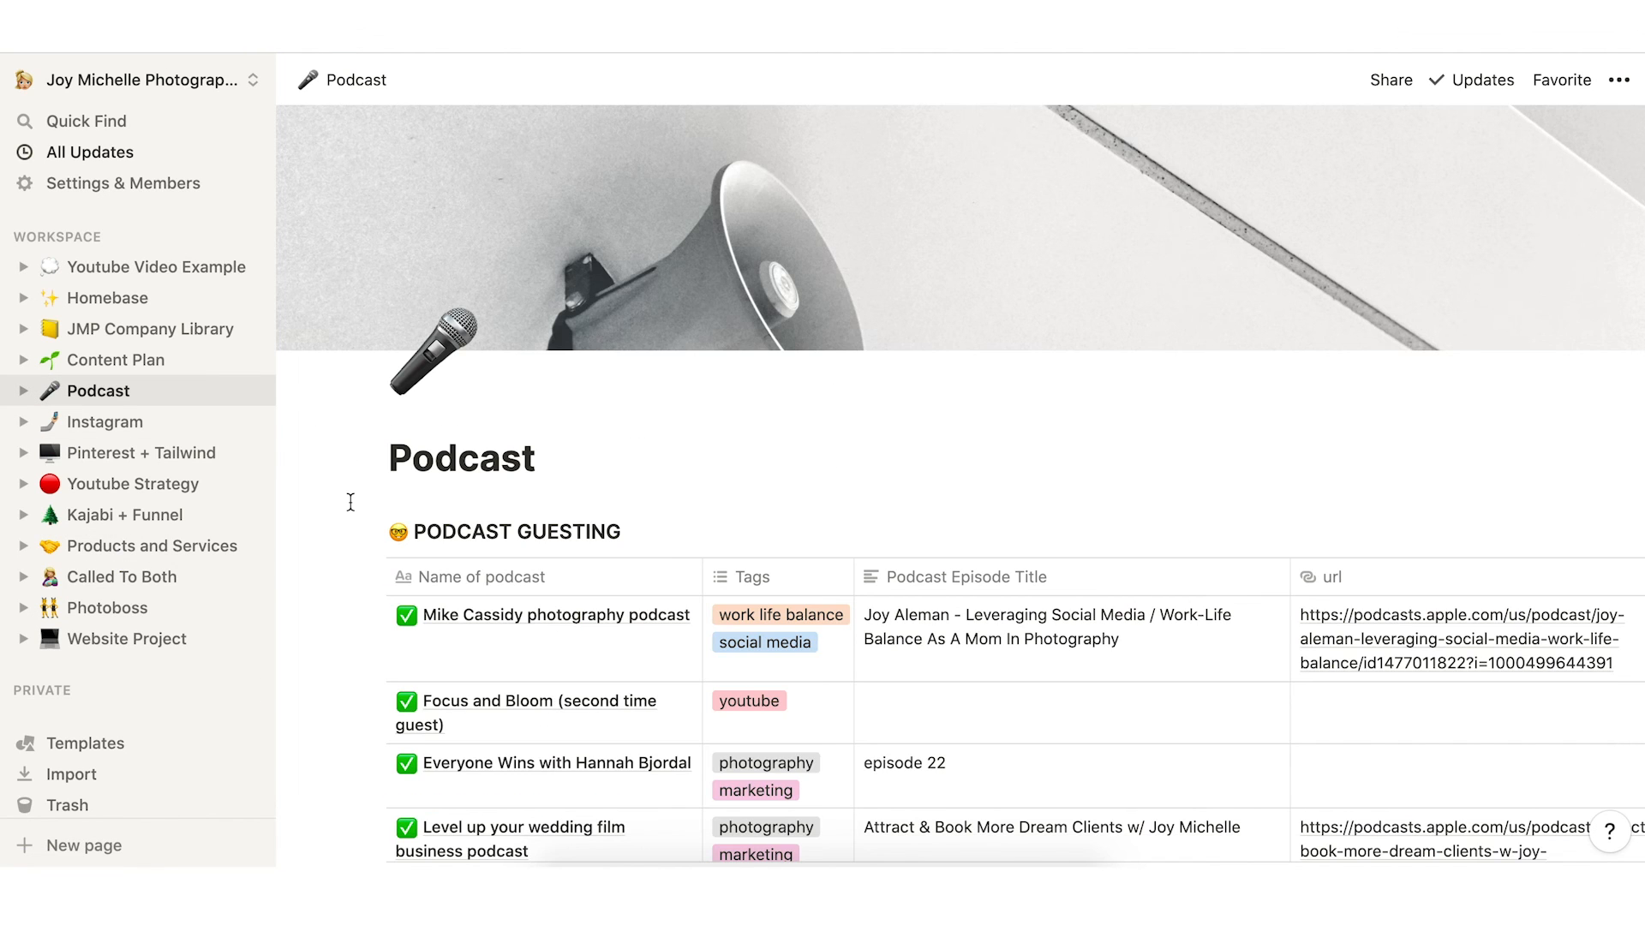
scroll(350, 502, "down", 4)
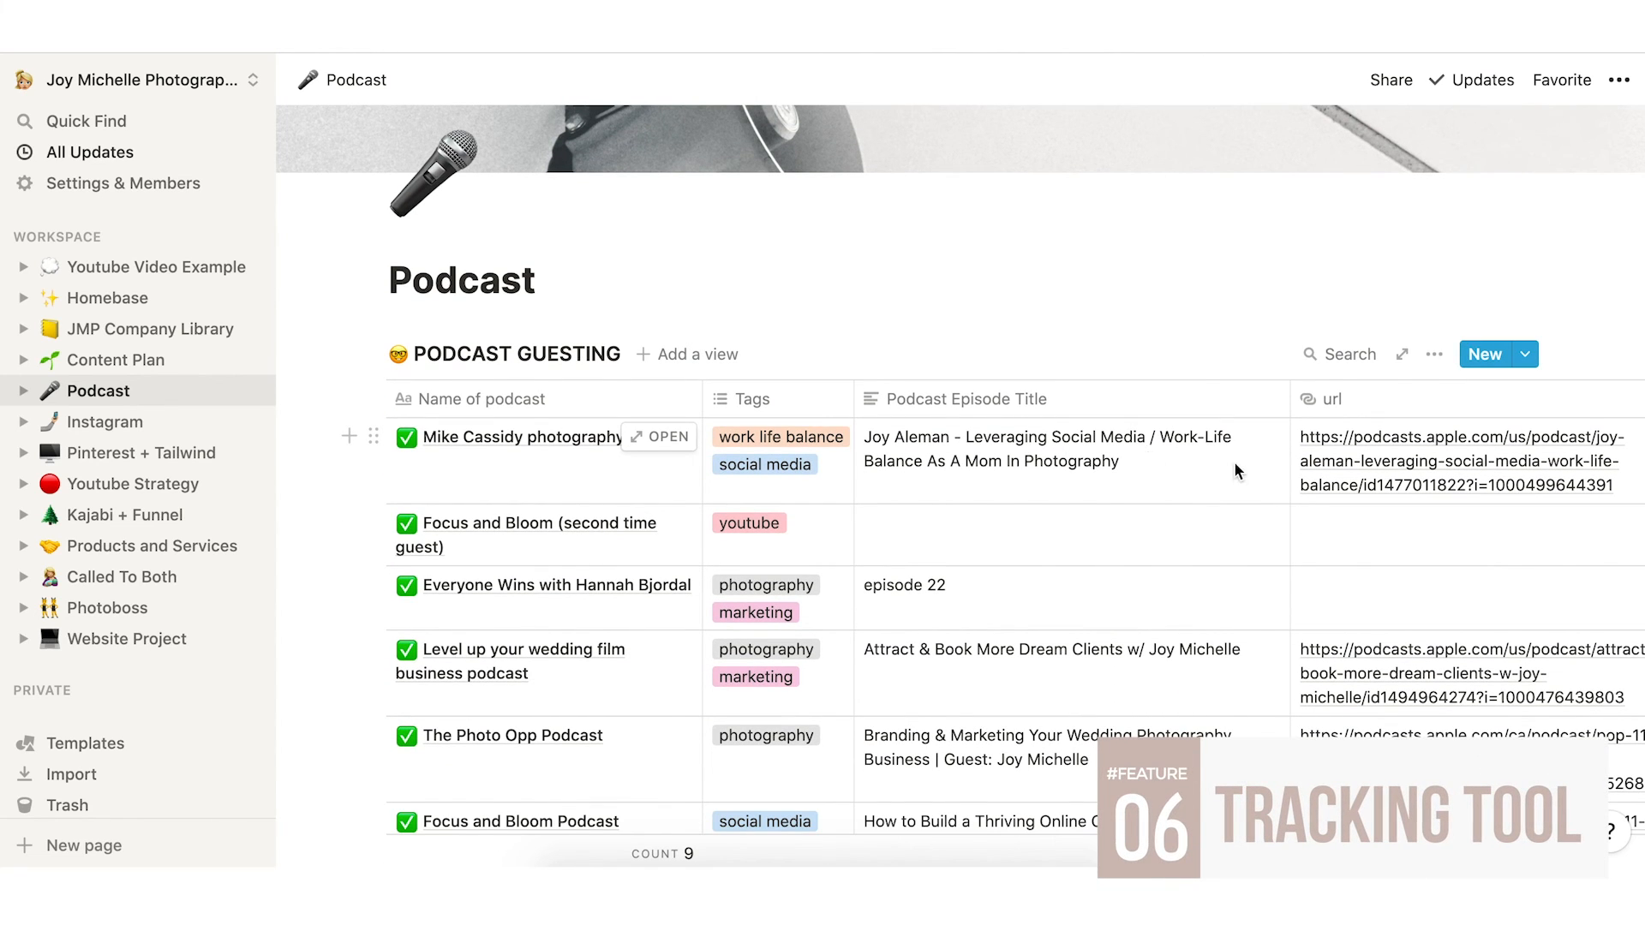
scroll(1234, 461, "right", 2)
scroll(1234, 461, "right", 1)
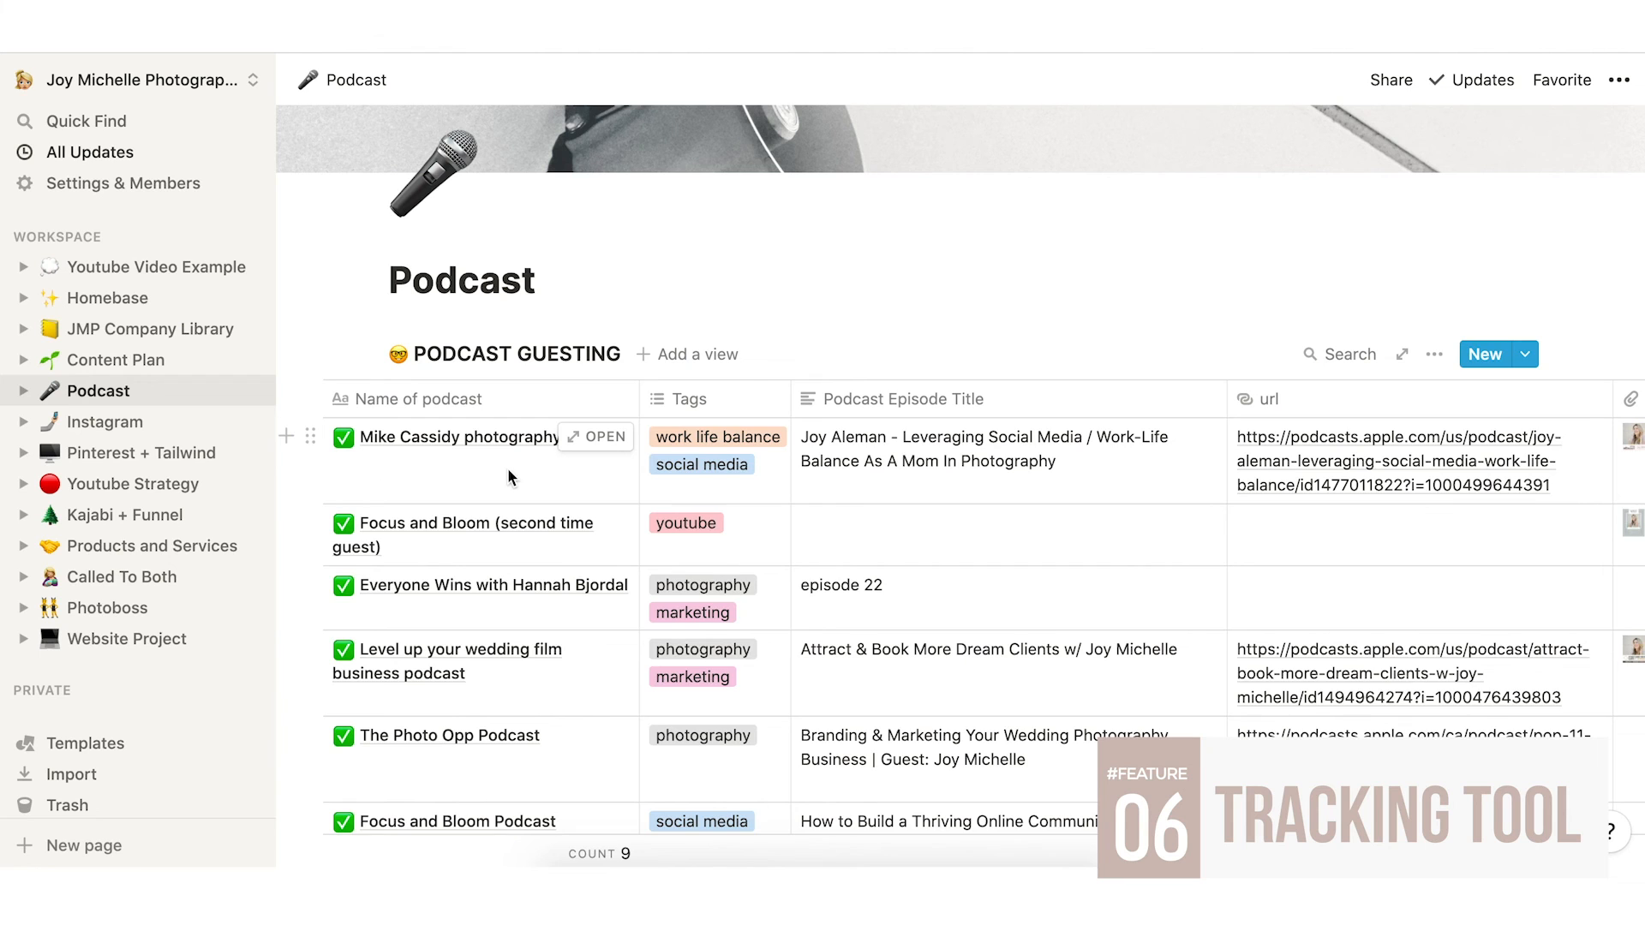
scroll(507, 467, "right", 10)
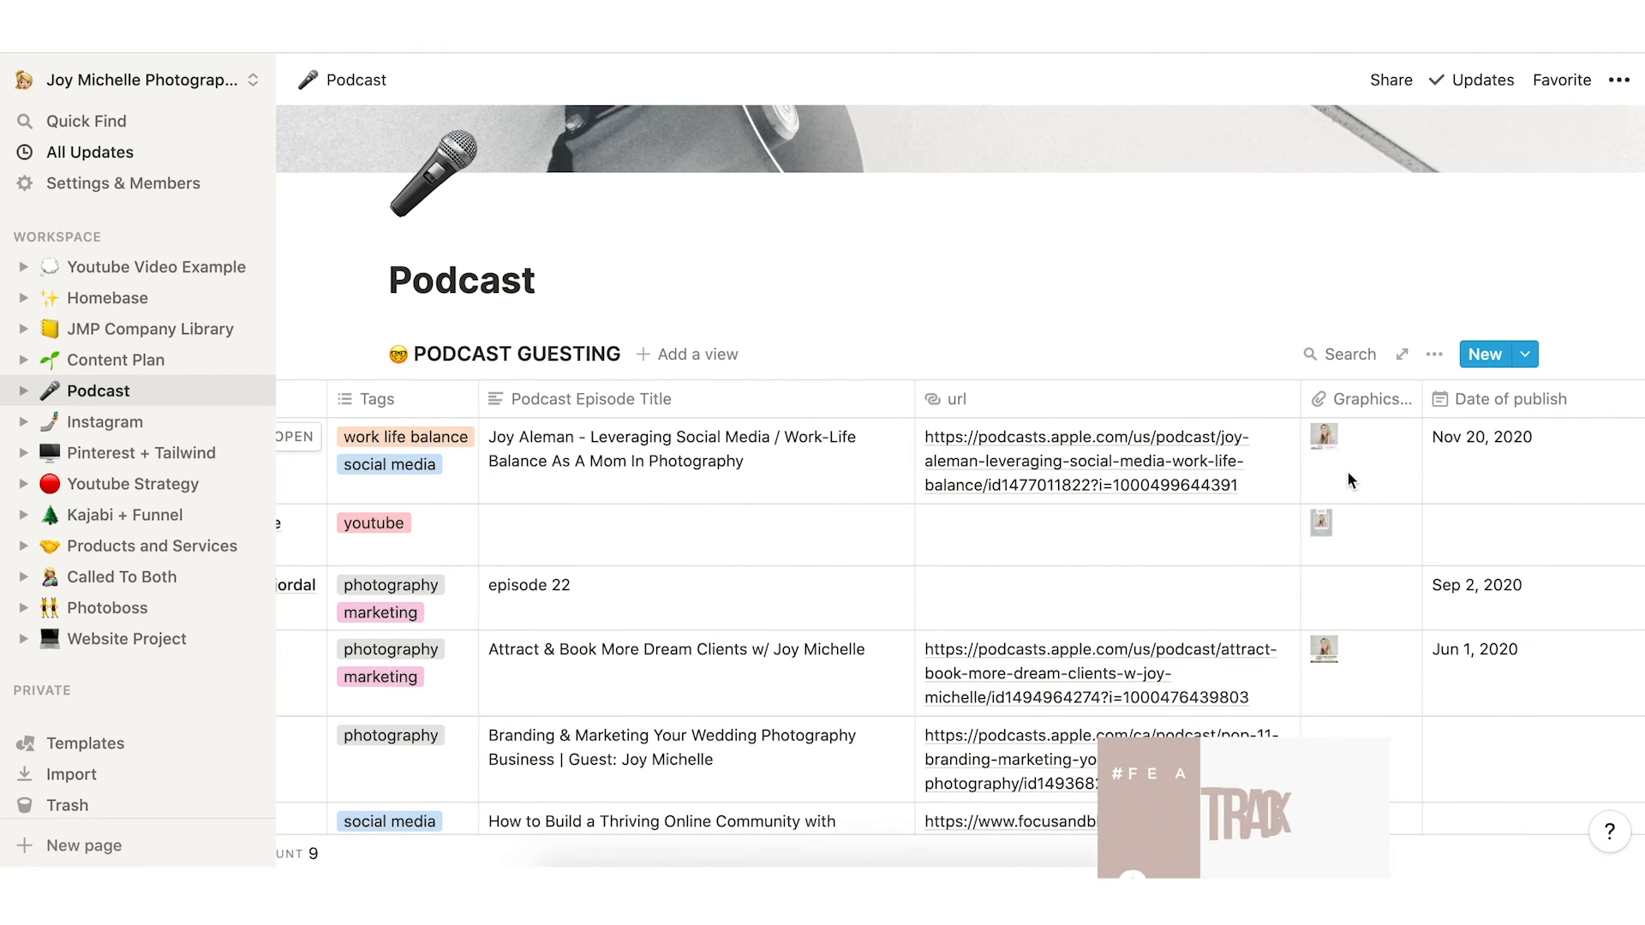
scroll(1348, 471, "left", 12)
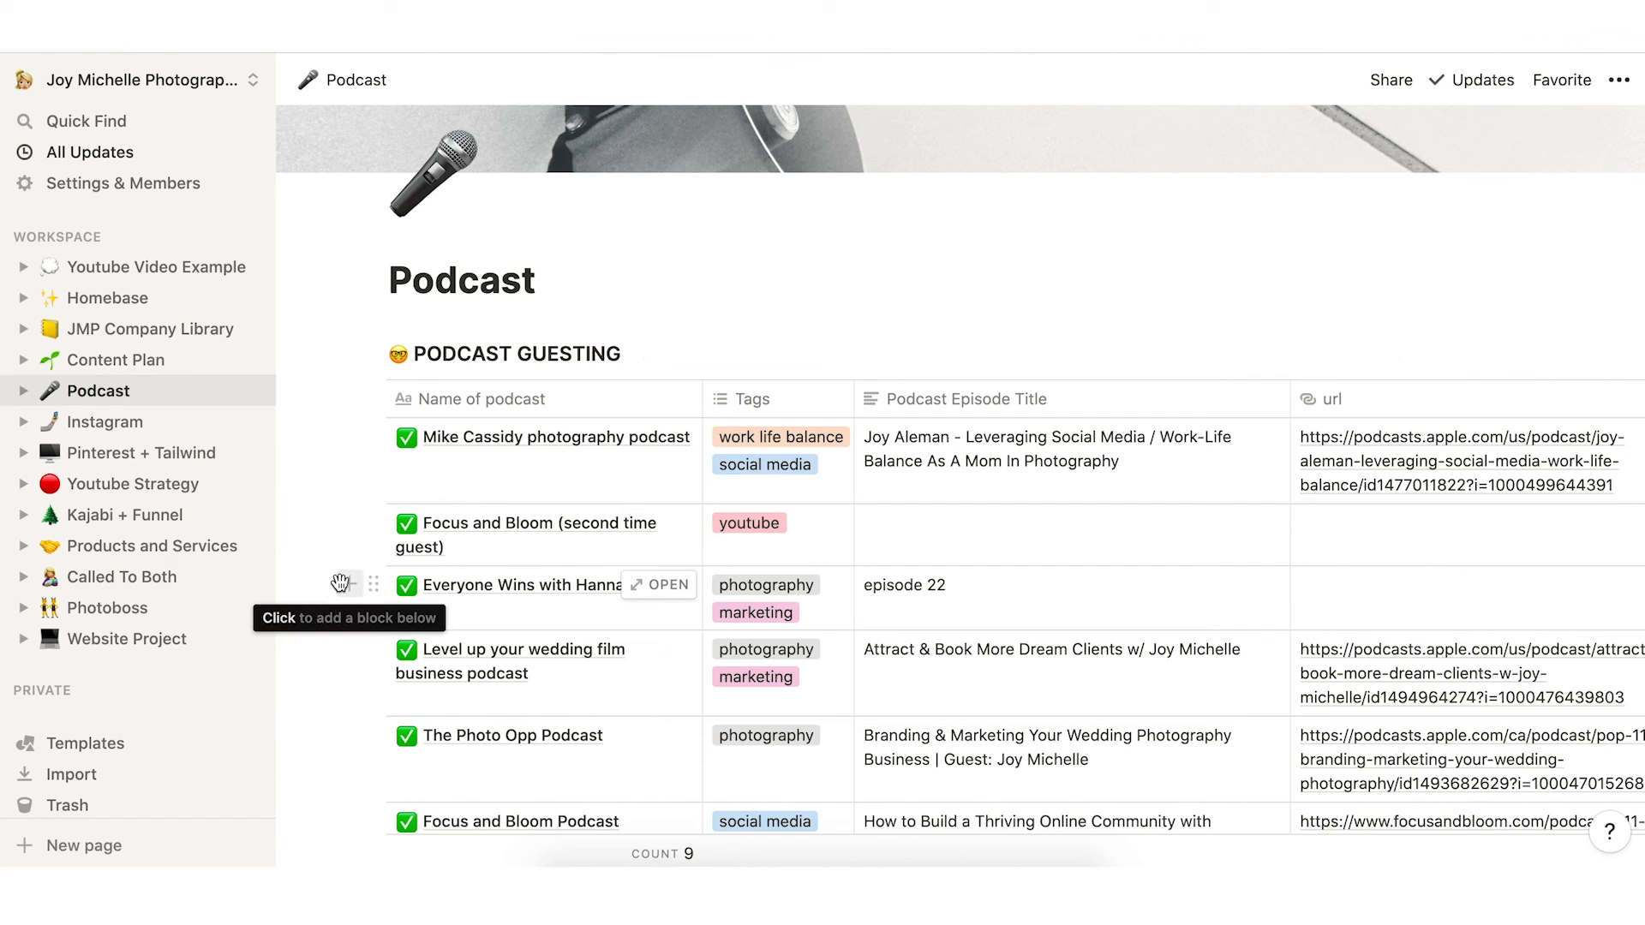
key("XF86AudioLowerVolume")
key("XF86AudioLowerVolume")
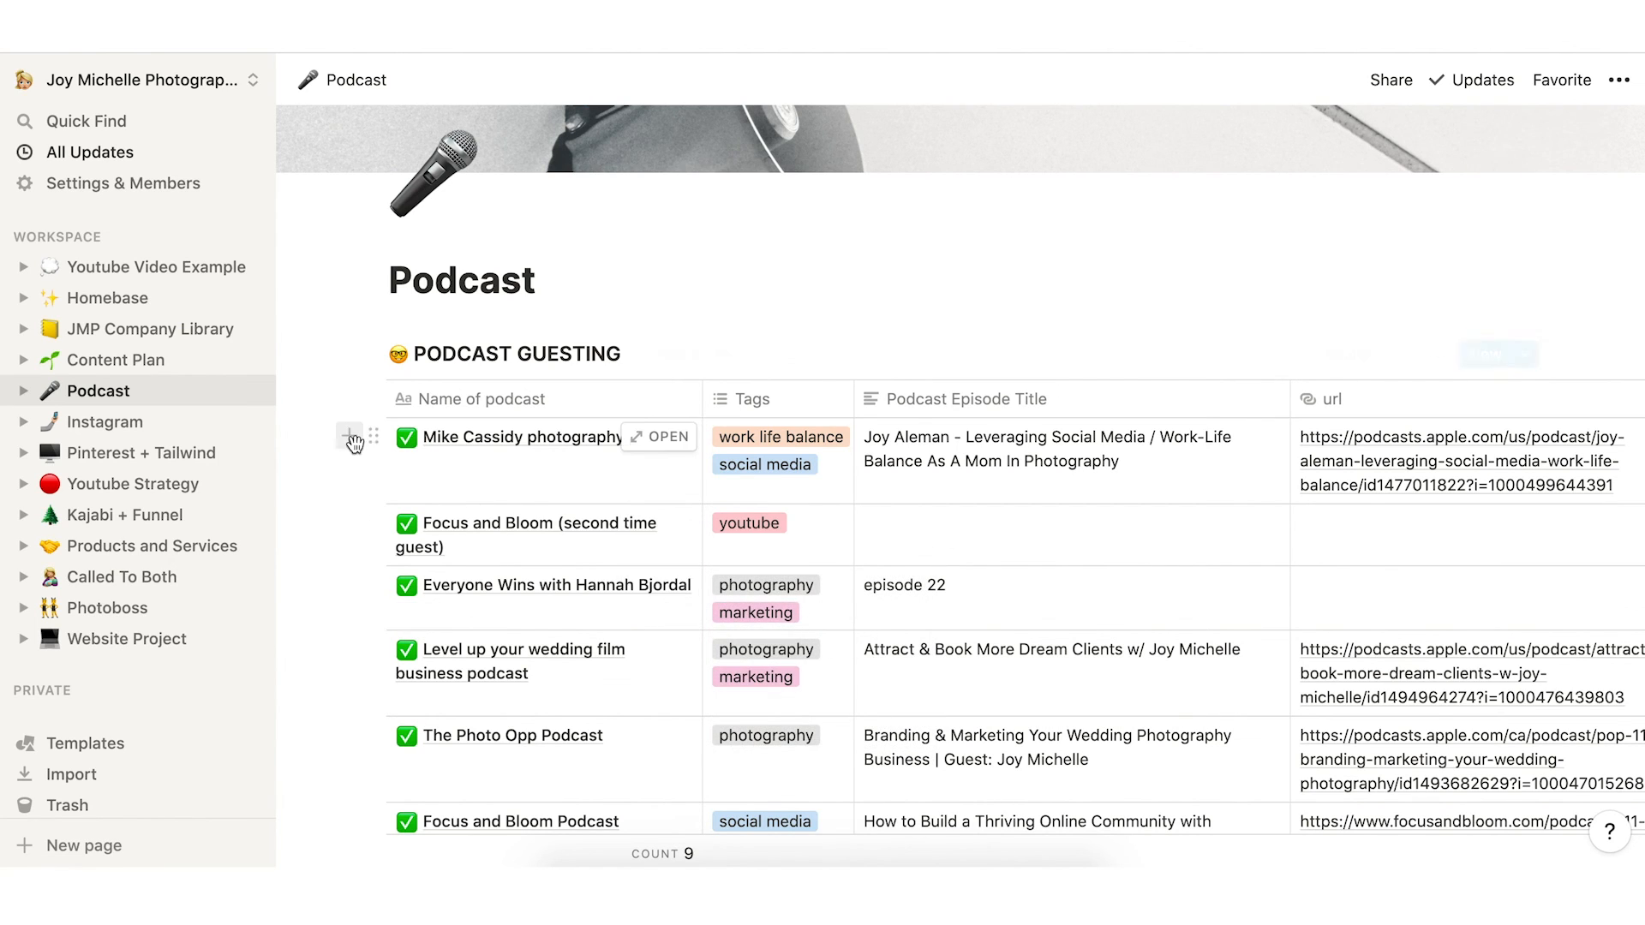
Review the rest of the podcast guesting entries and the Podcasts to Pitch table, then return to the start of the page.
scroll(329, 319, "down", 5)
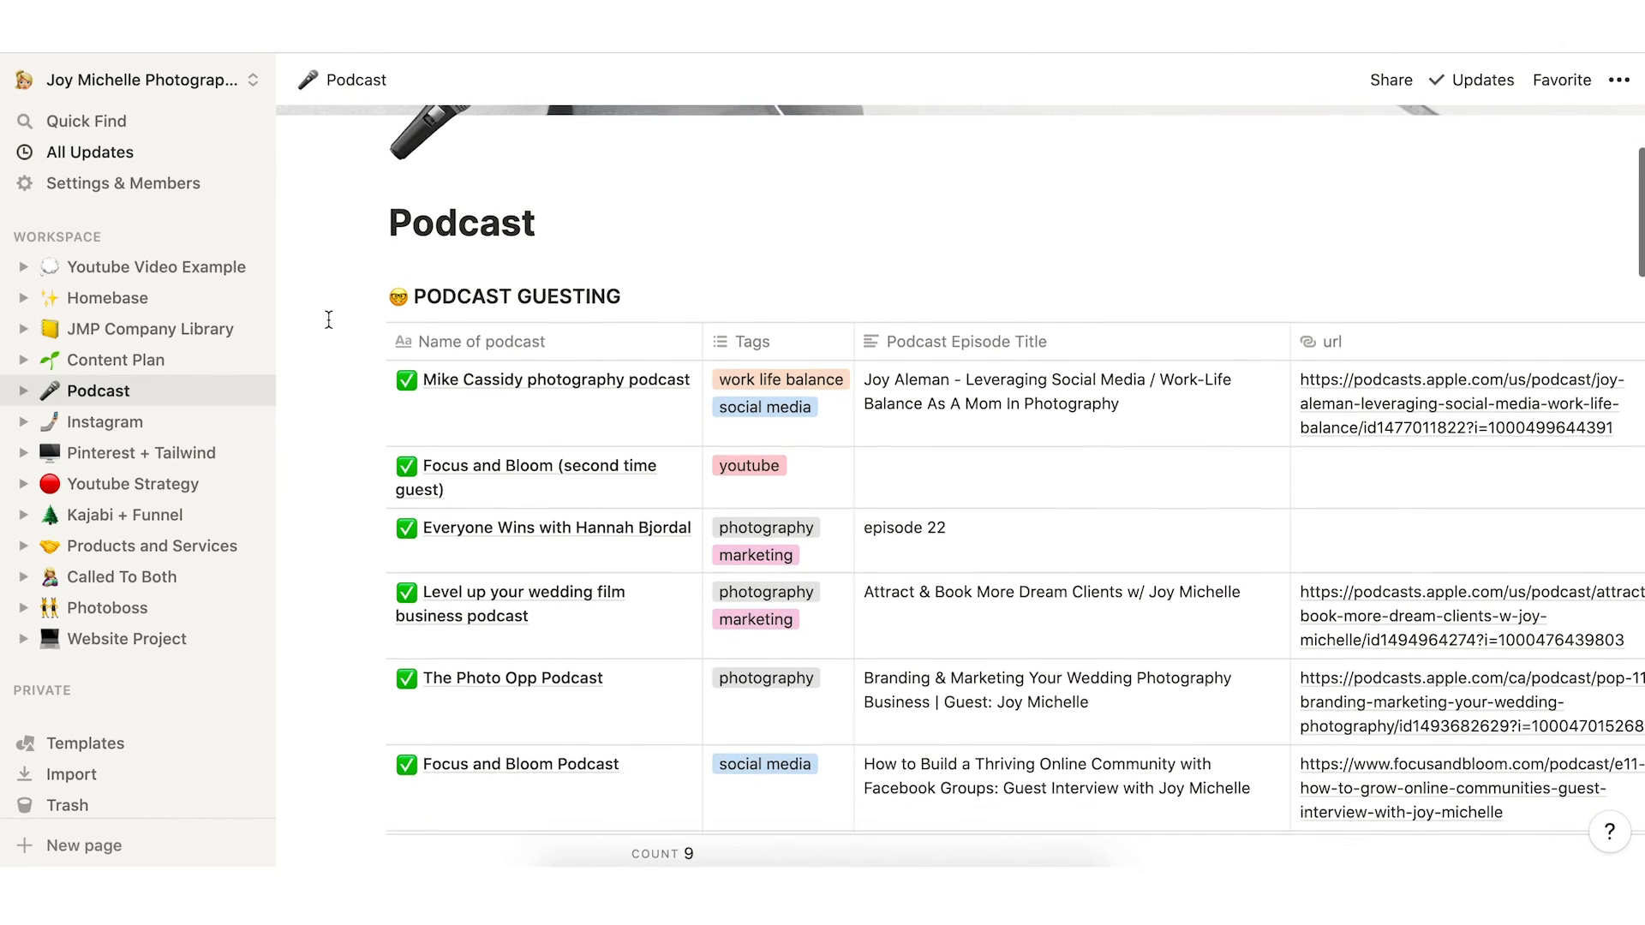
scroll(330, 537, "down", 12)
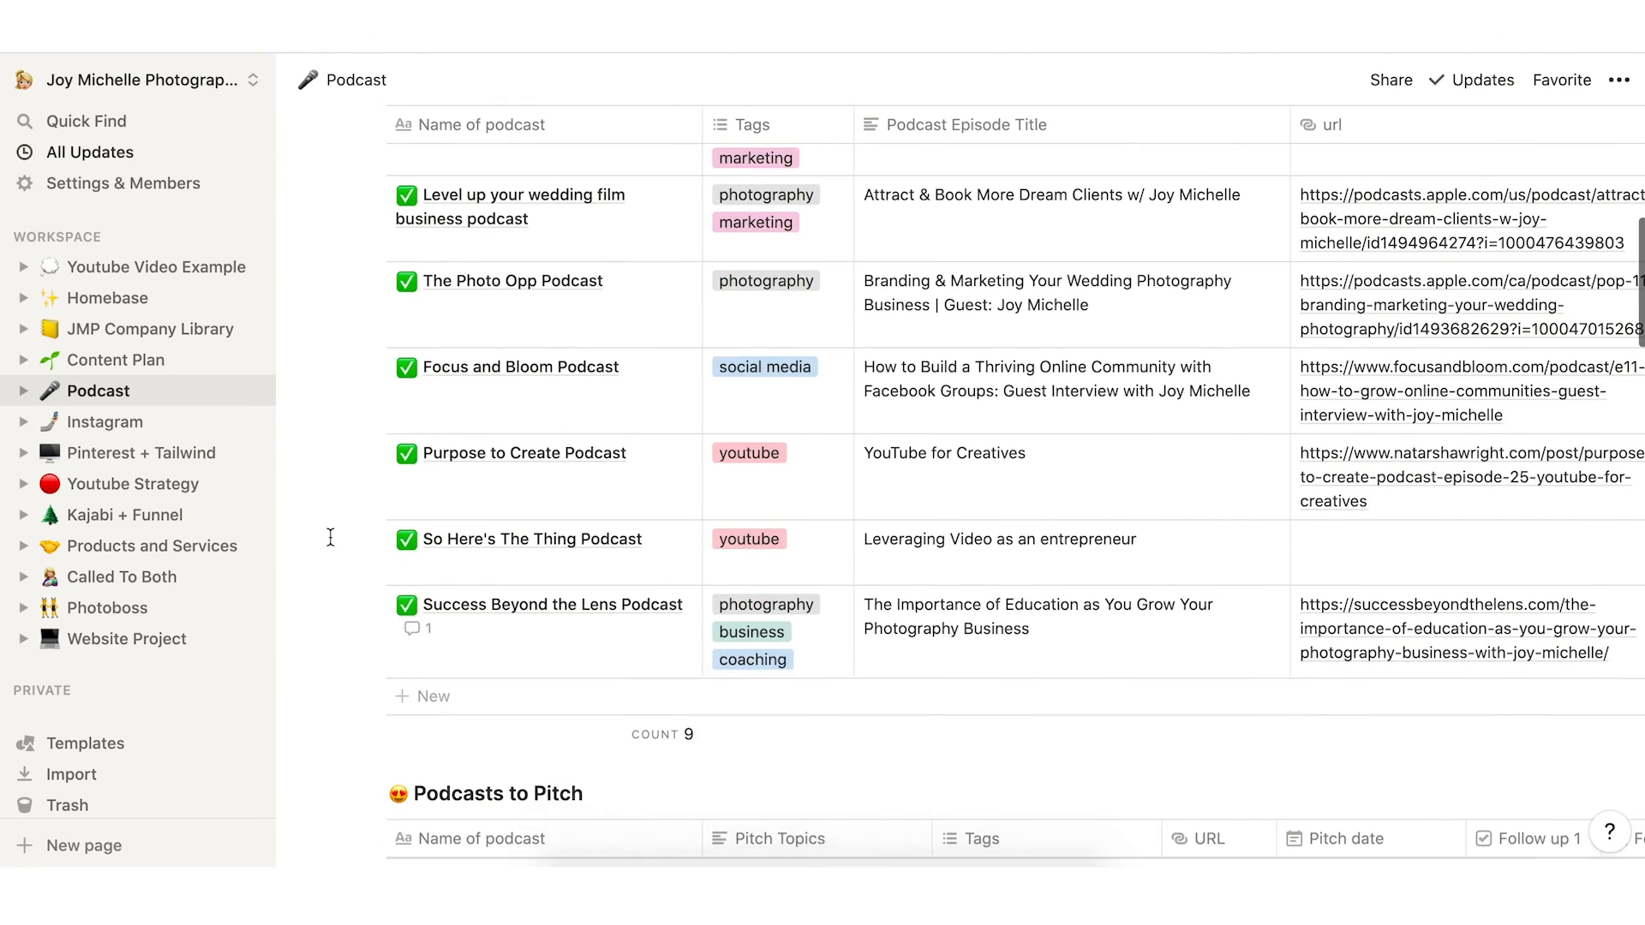
scroll(330, 537, "down", 2)
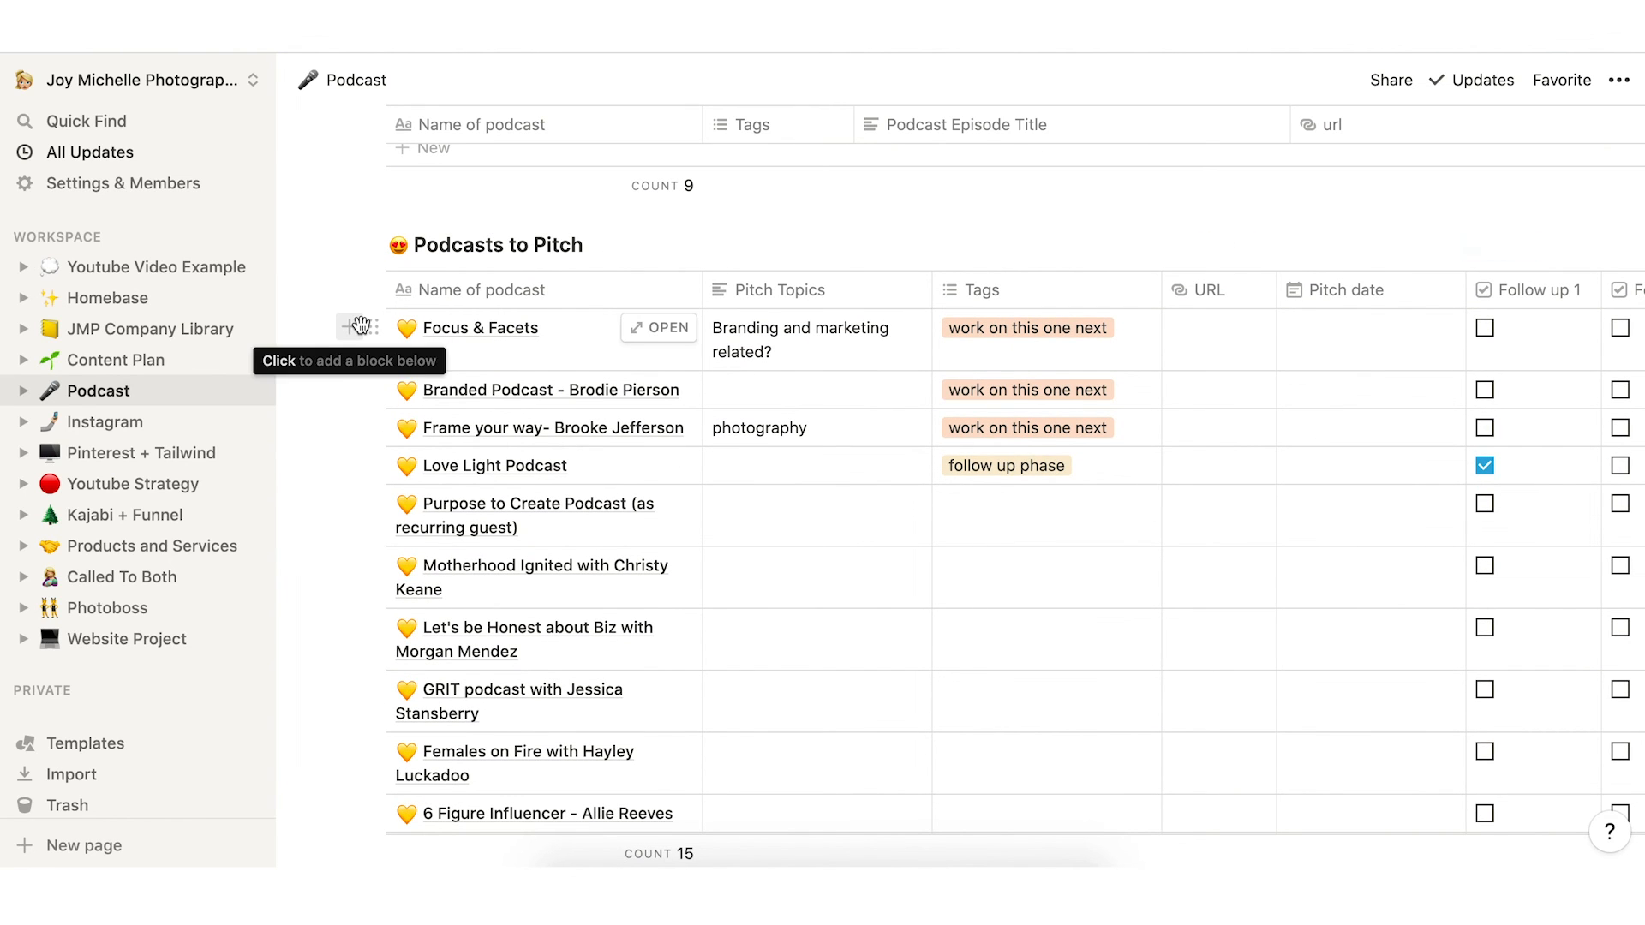
scroll(335, 491, "up", 14)
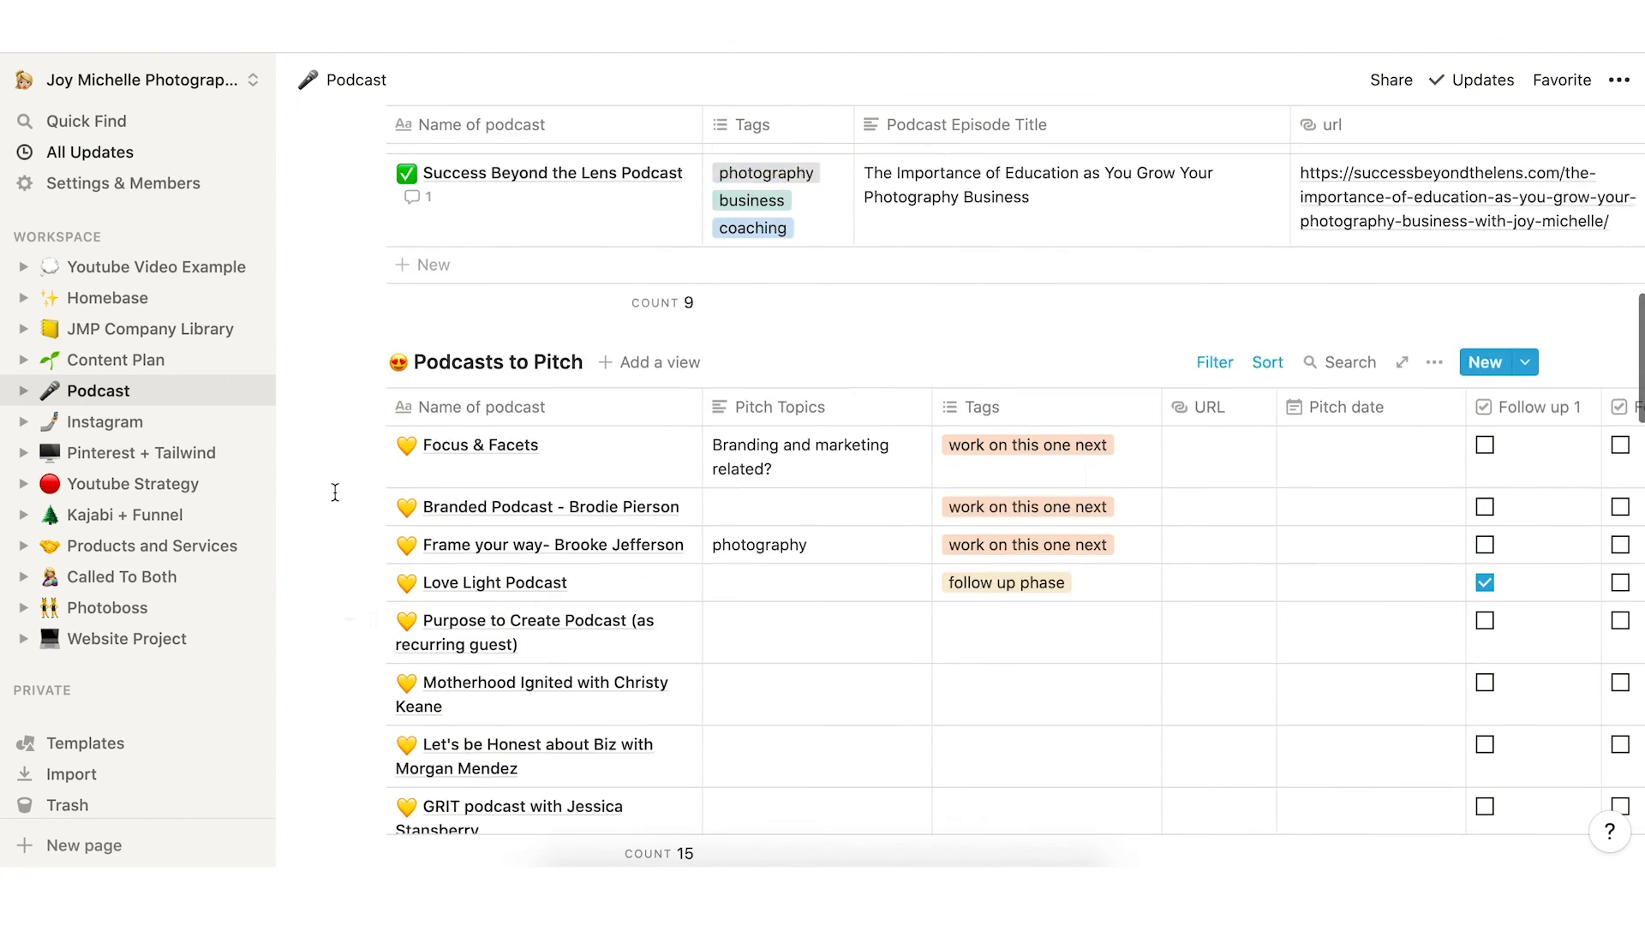
scroll(335, 491, "up", 3)
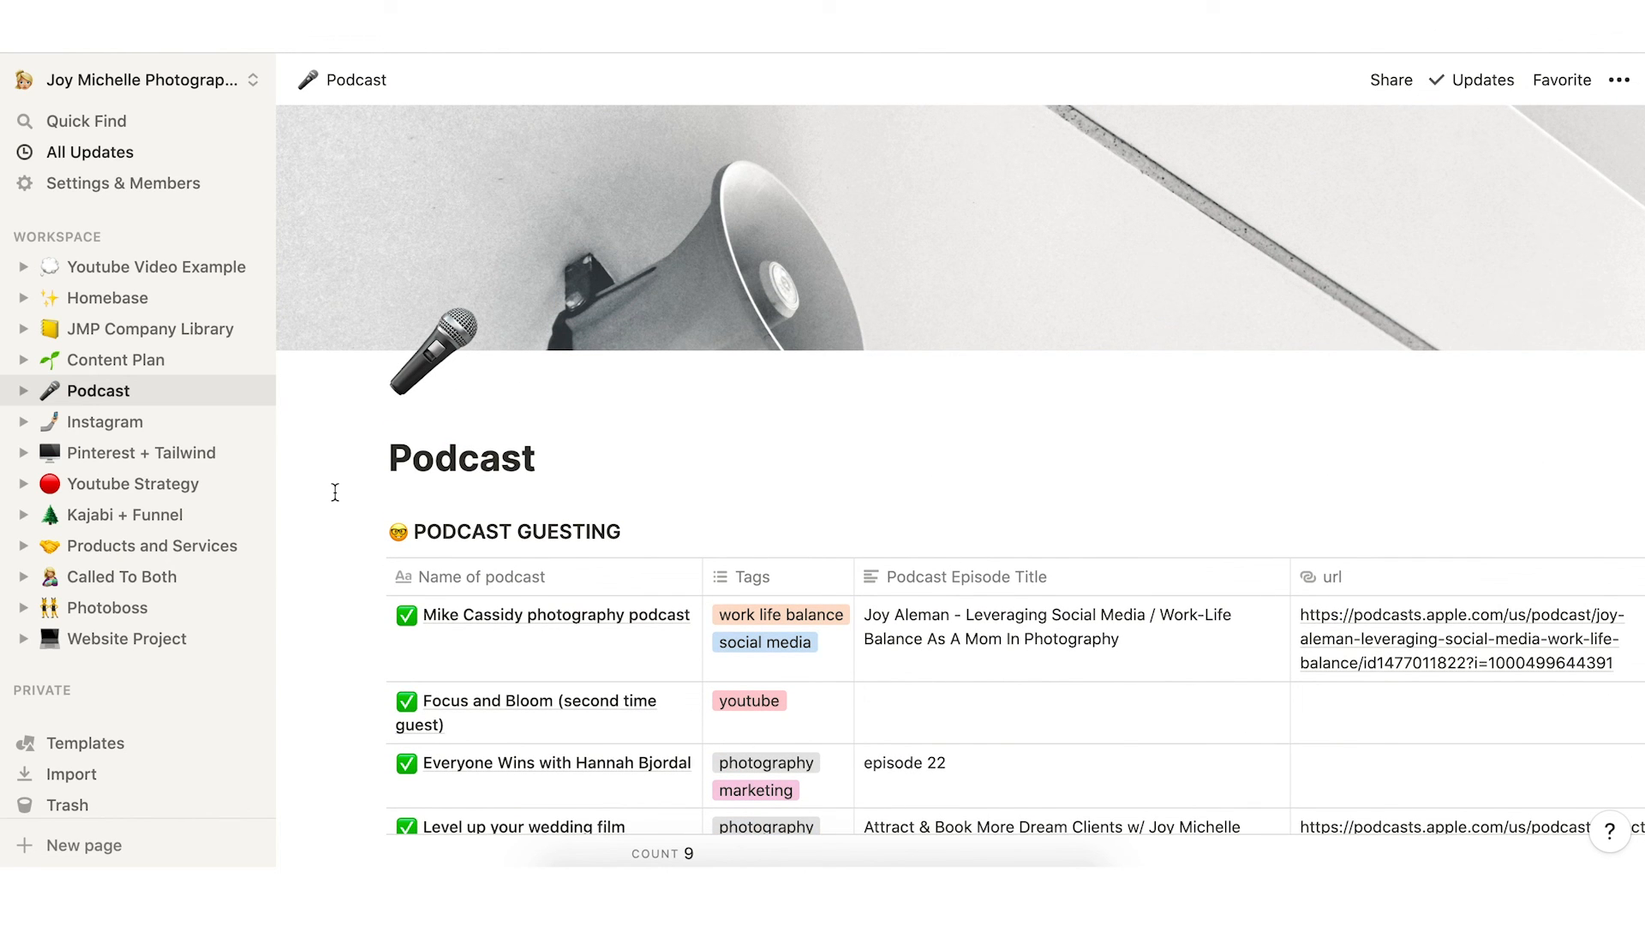
Open the Homebase page and show the list of available workspaces and their plans.
left_click(233, 300)
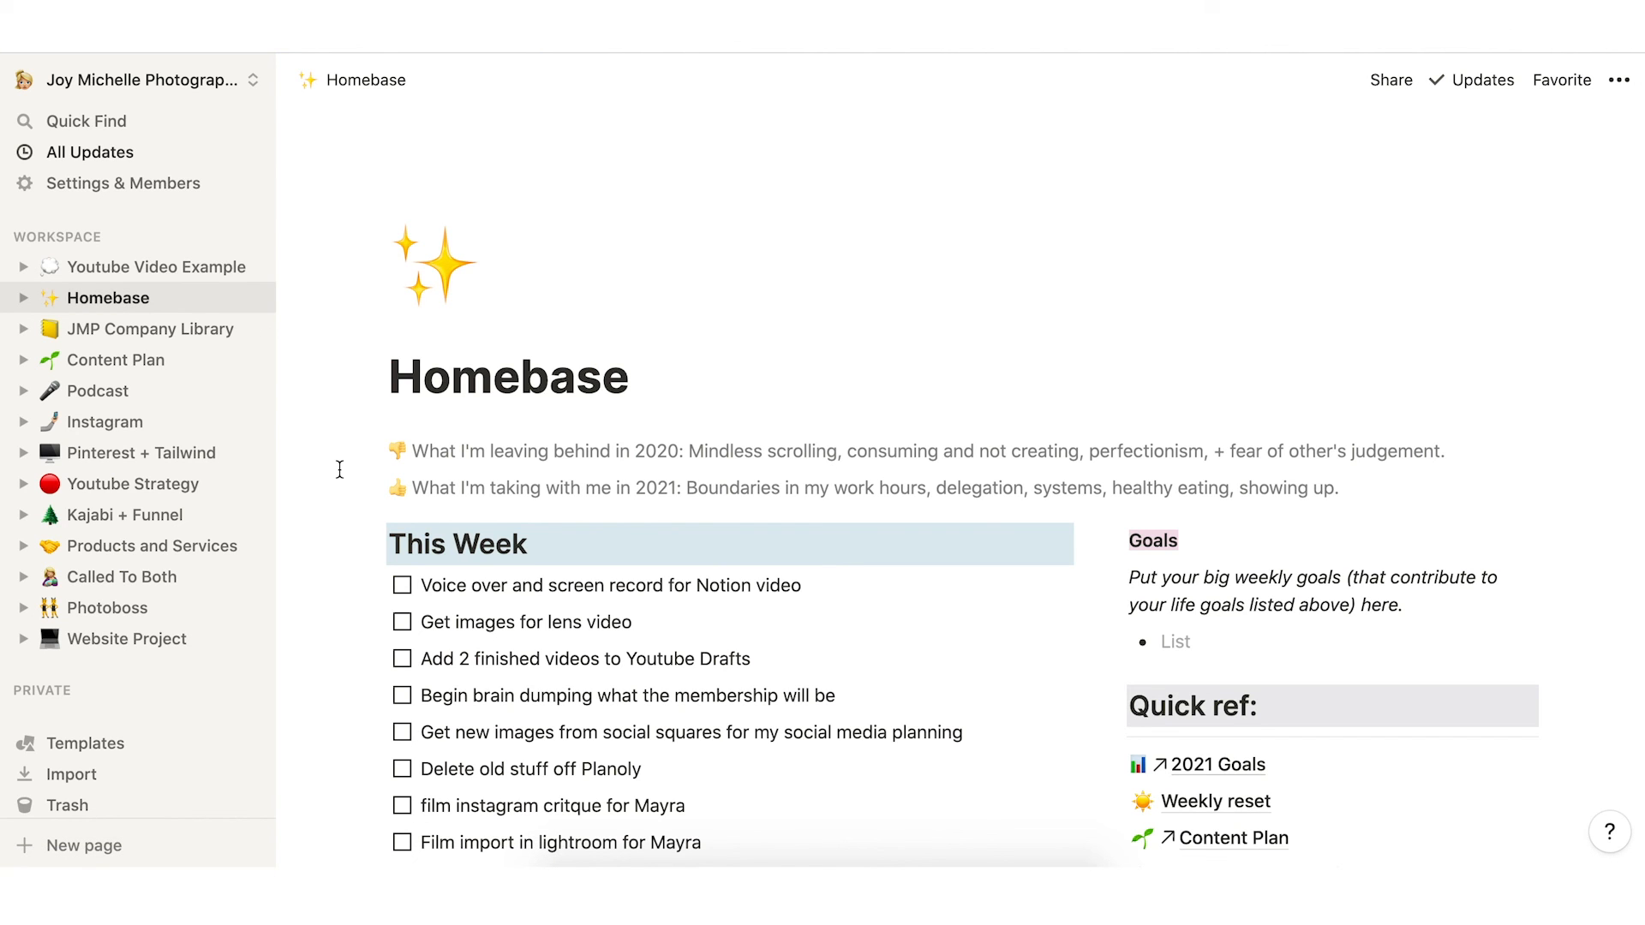
left_click(170, 81)
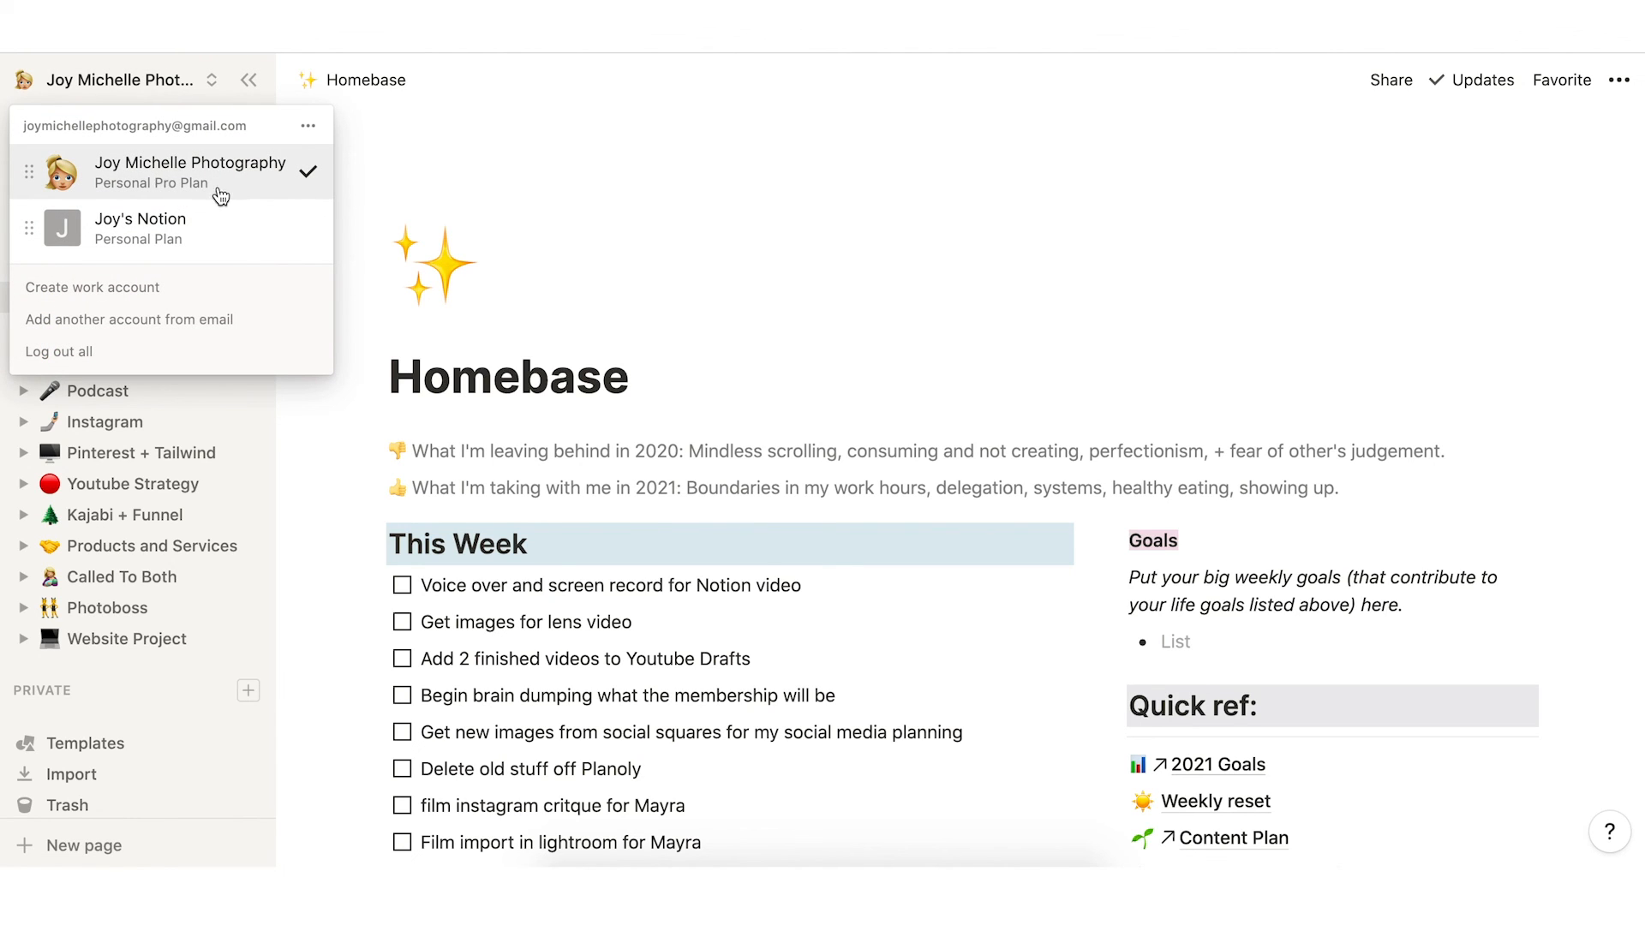